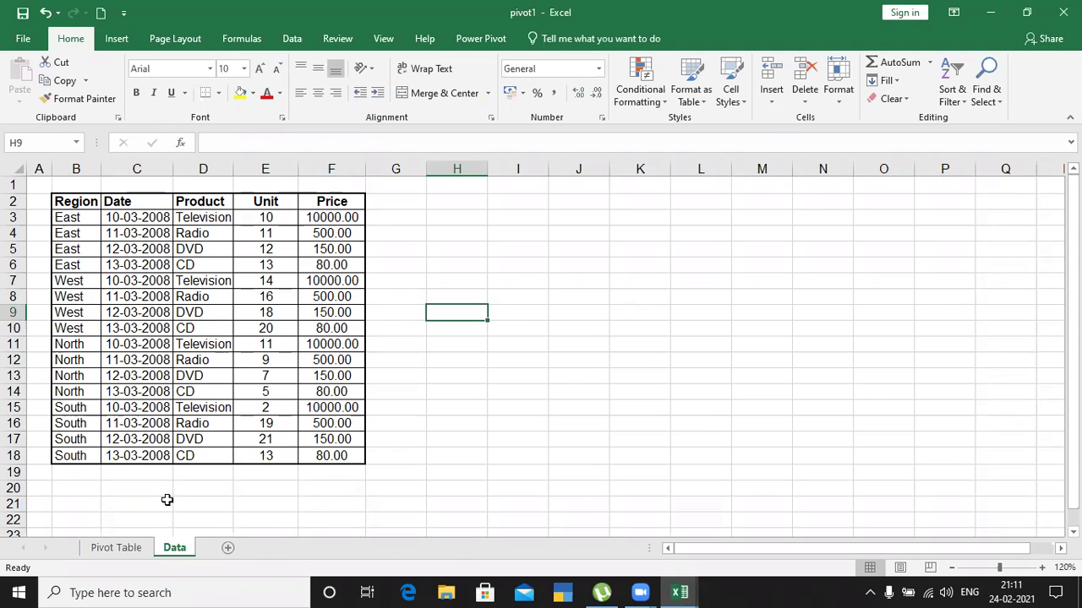
Compare the finished summary on the Pivot Table sheet with the source records on the Data sheet.
left_click(116, 548)
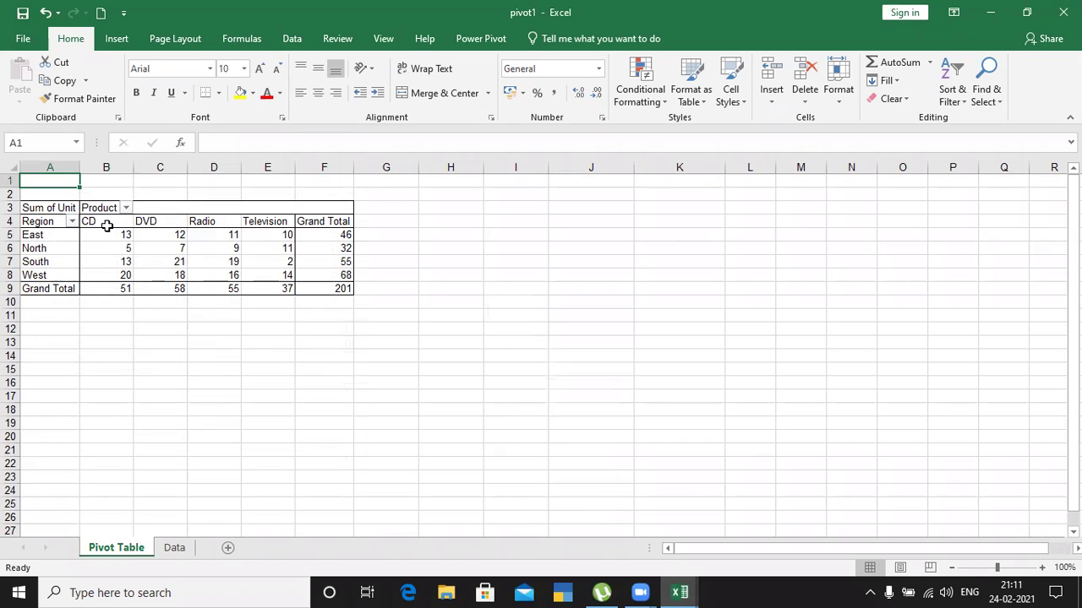
mouse_move(211, 228)
left_click(175, 549)
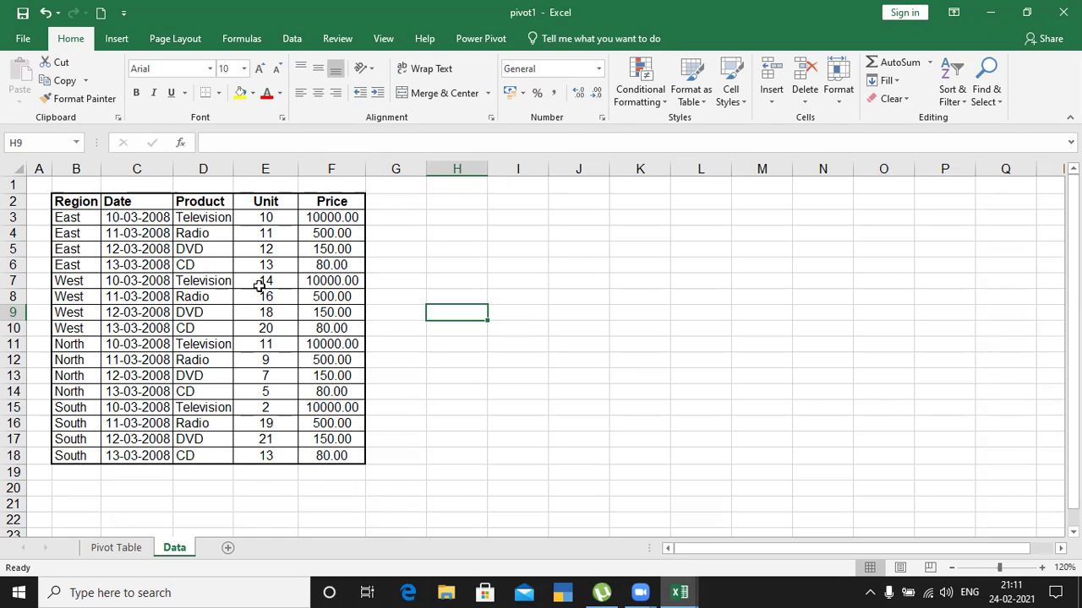
left_click(129, 549)
mouse_move(338, 285)
left_click(174, 547)
left_click(124, 549)
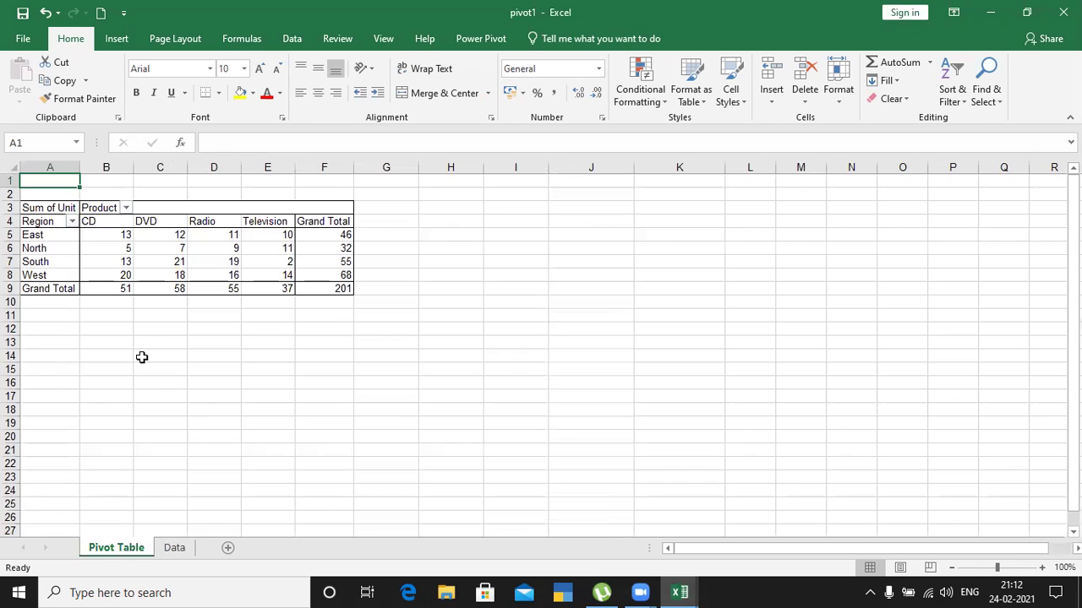
right_click(119, 549)
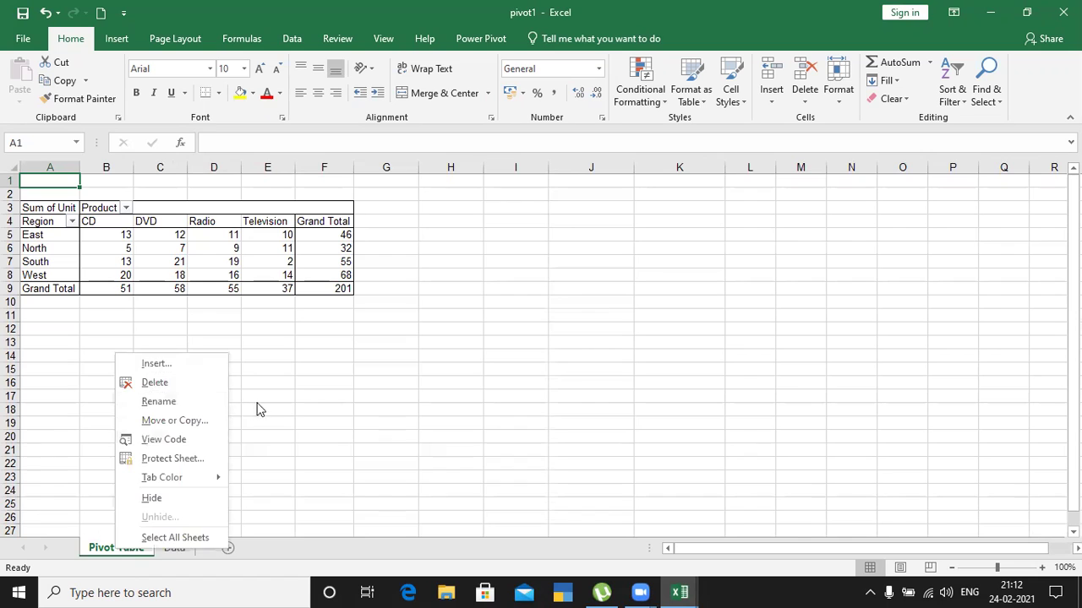
key("Escape")
Select the range B2:F18 on the Data sheet and start creating a PivotTable from it.
left_click(174, 548)
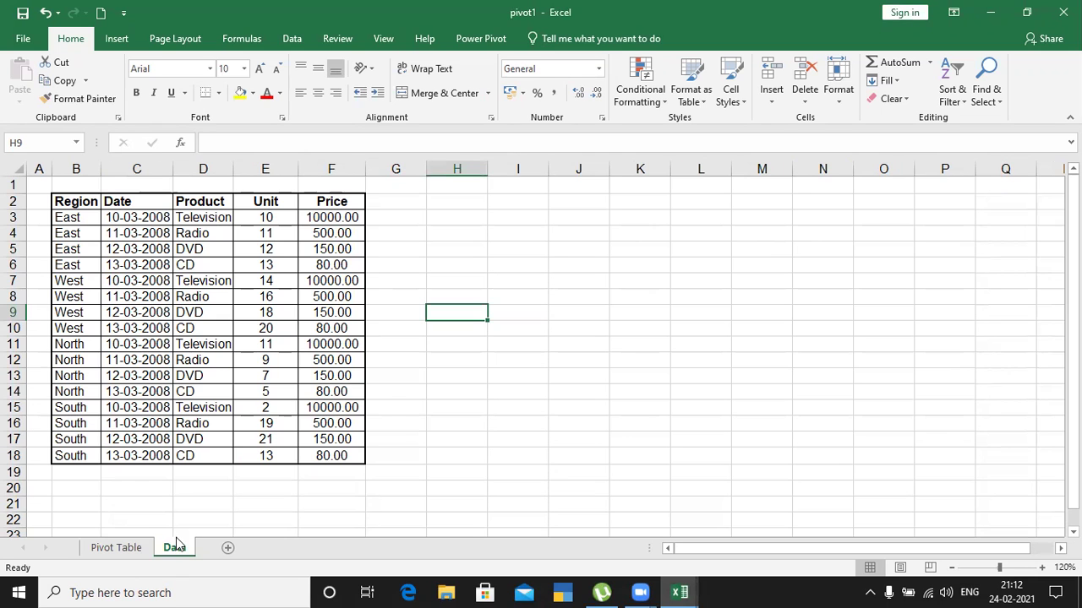
left_click(184, 248)
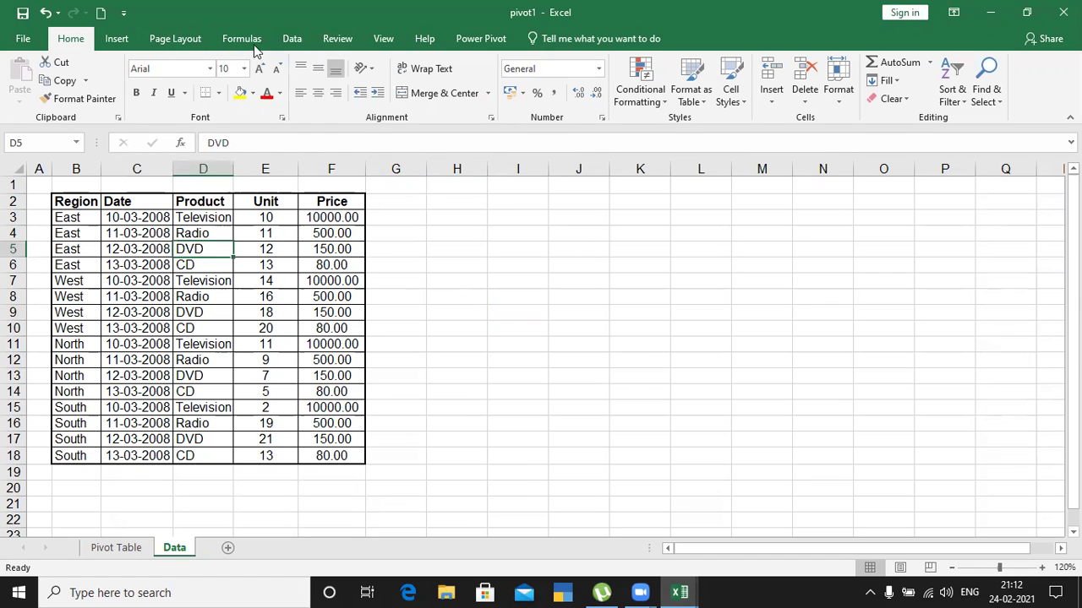
left_click(117, 39)
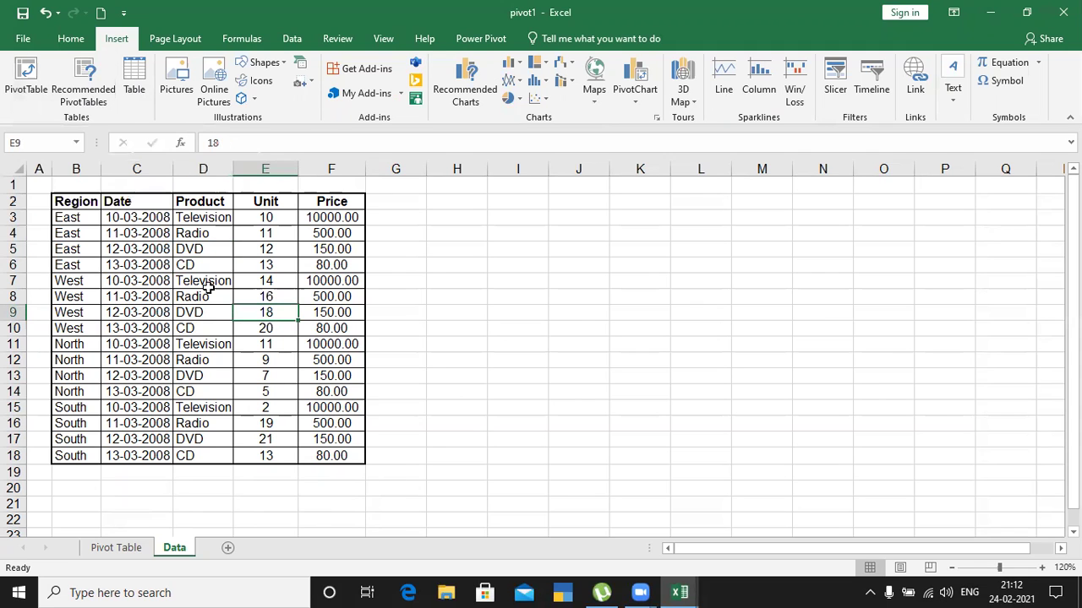
left_click(97, 207)
left_click_drag(99, 208, 329, 454)
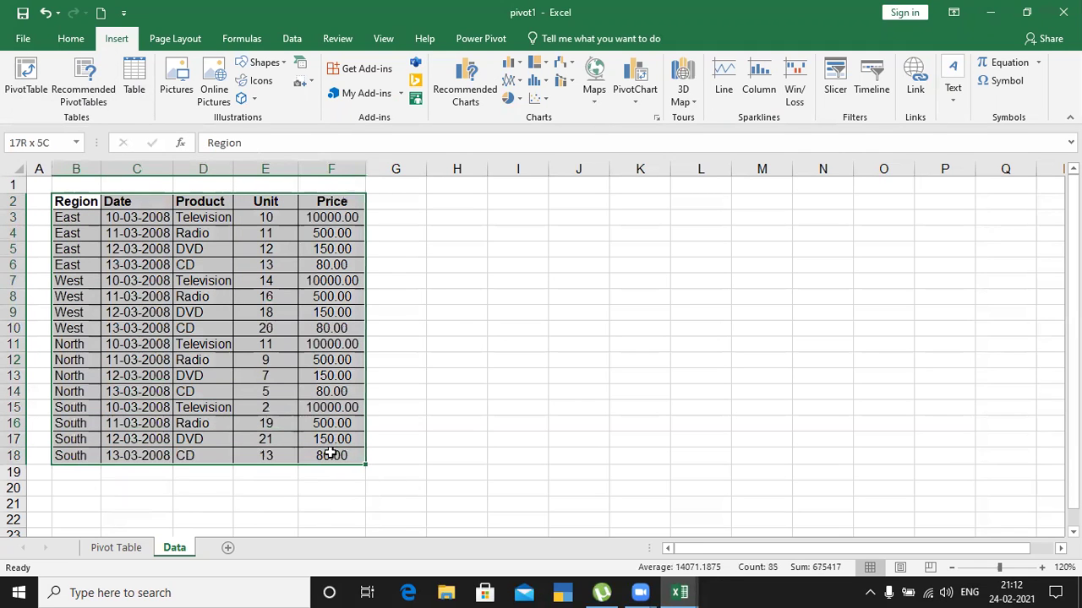
left_click(34, 91)
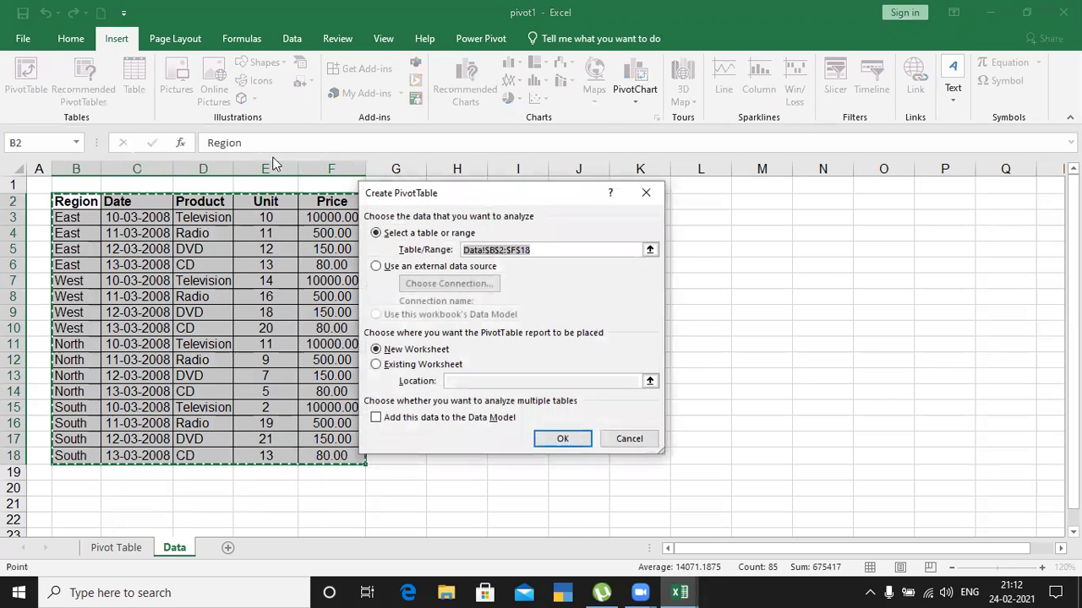
Place the PivotTable report in a new worksheet and create it from the range Data!$B$2:$F$18.
left_click_drag(485, 195, 602, 187)
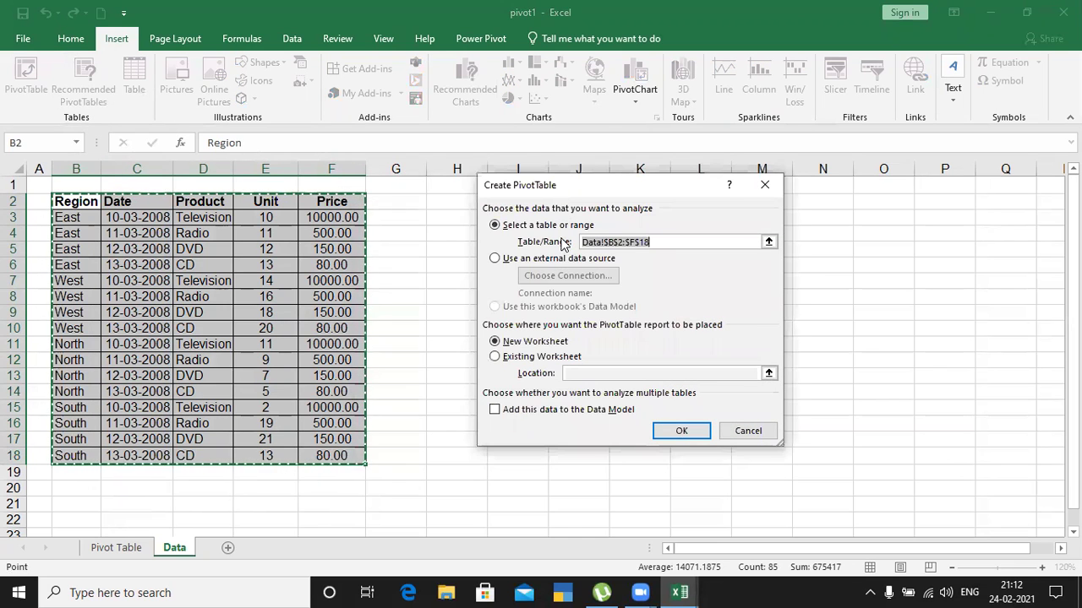
left_click(533, 359)
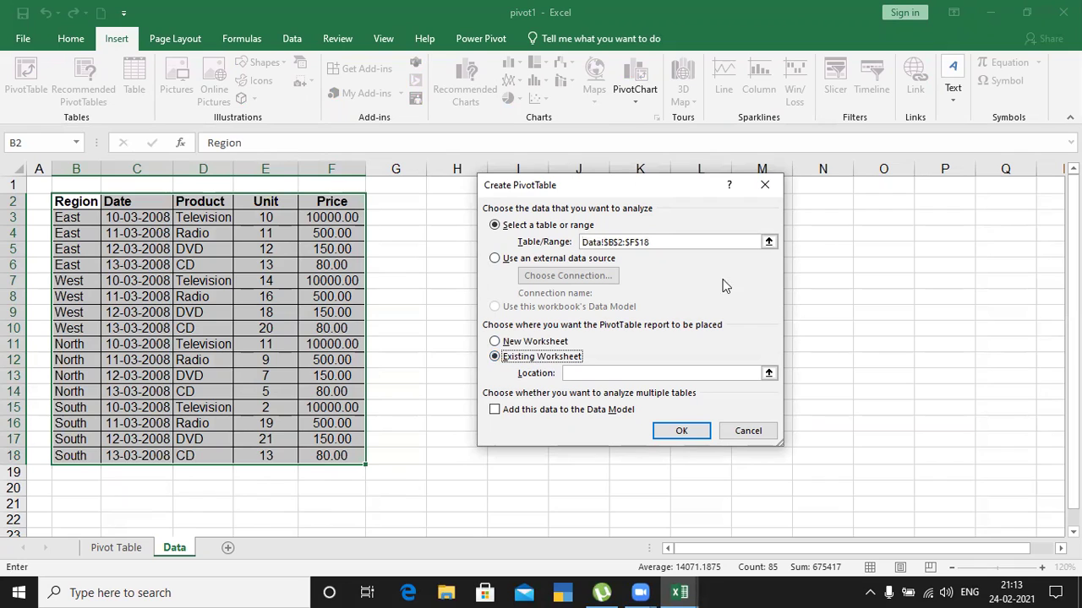
left_click(554, 346)
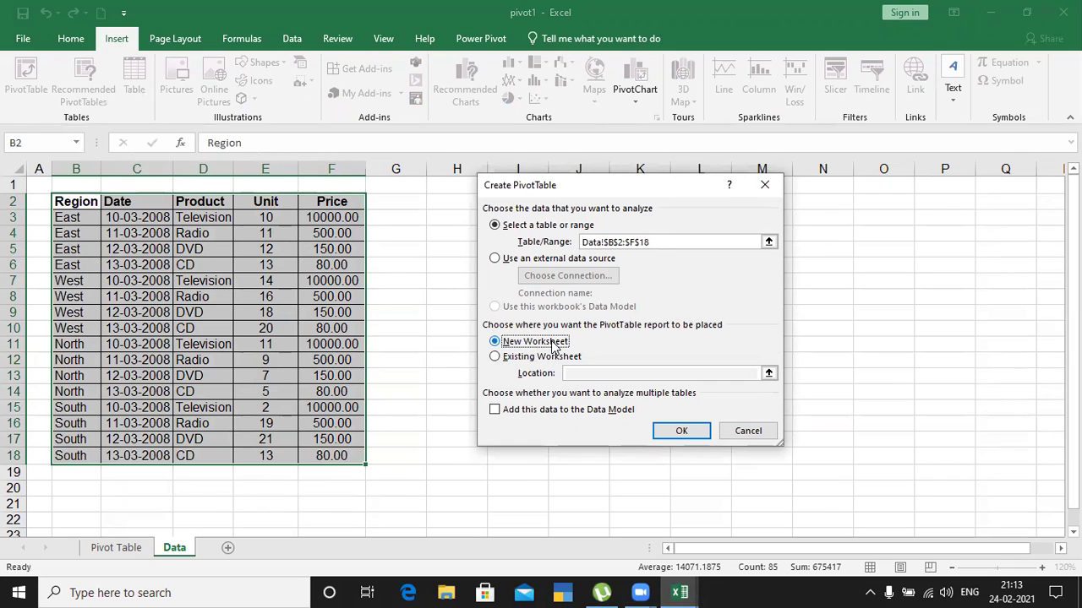
left_click(682, 432)
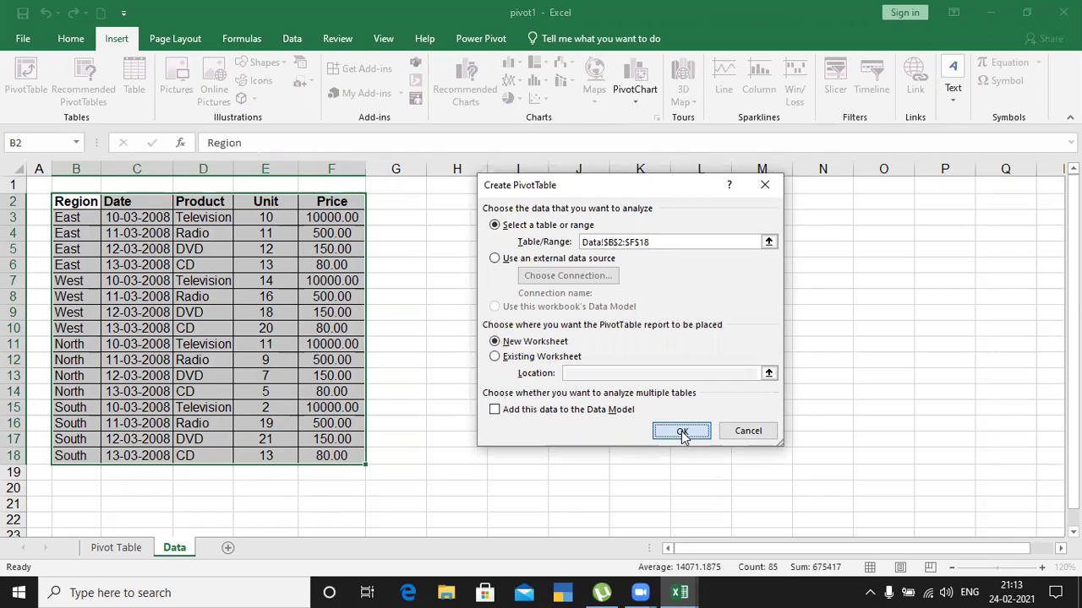
left_click_drag(684, 435, 683, 454)
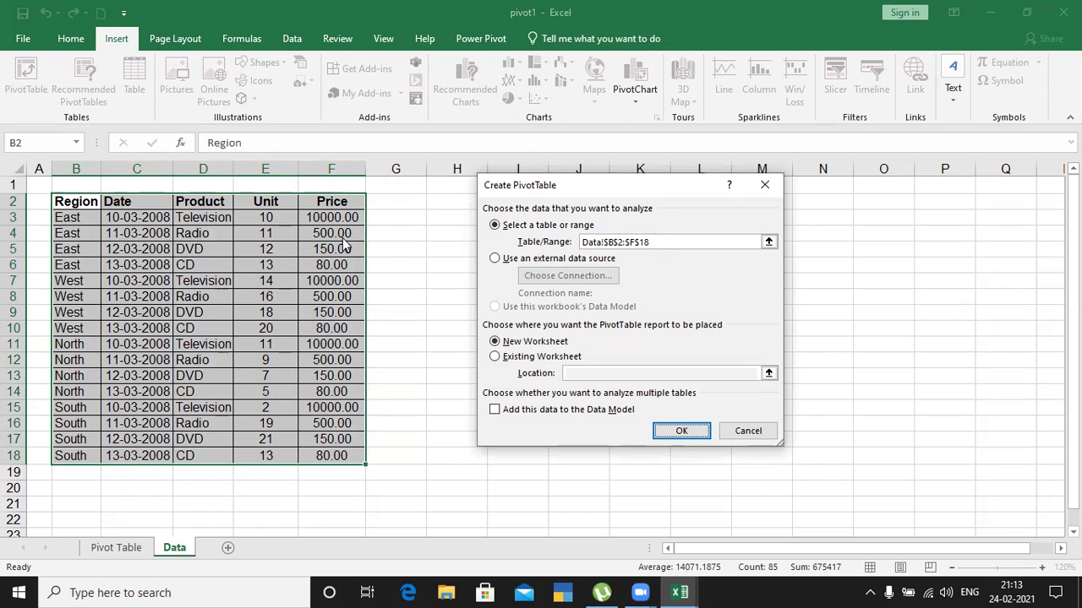
left_click(681, 433)
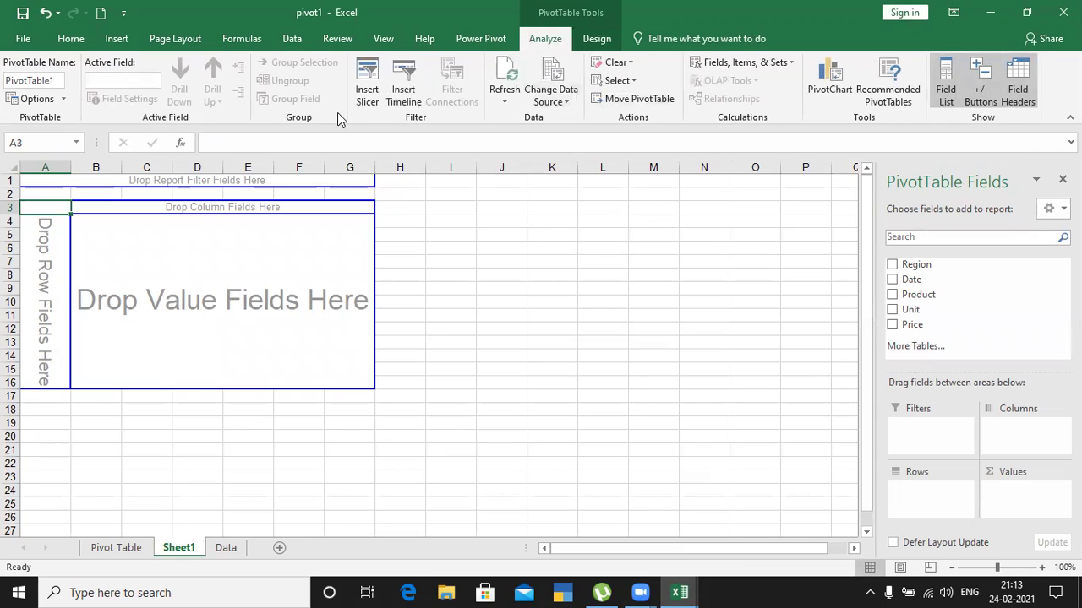
left_click(597, 39)
left_click(561, 38)
left_click(589, 38)
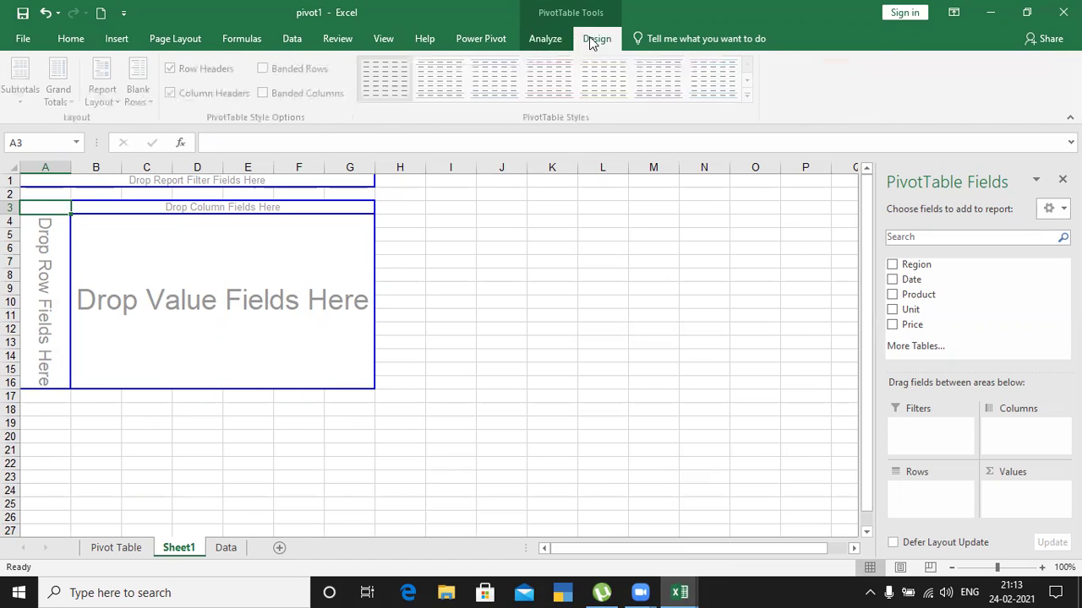
left_click(550, 40)
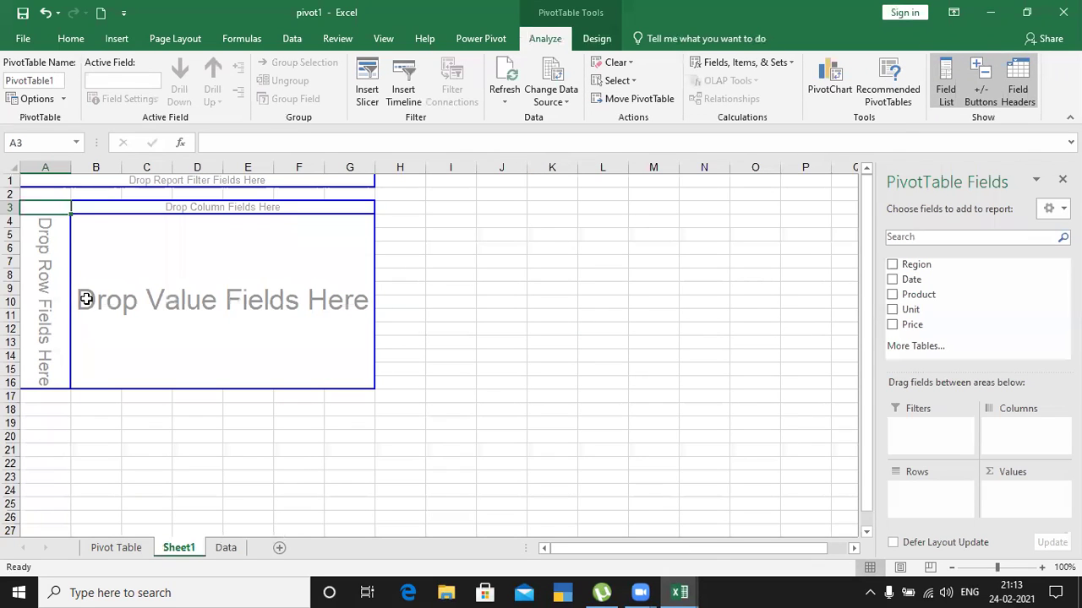
Examine how the field list and PivotTable tools respond to selecting cells inside and outside the empty report area.
left_click(1041, 568)
left_click(1041, 568)
left_click(1041, 568)
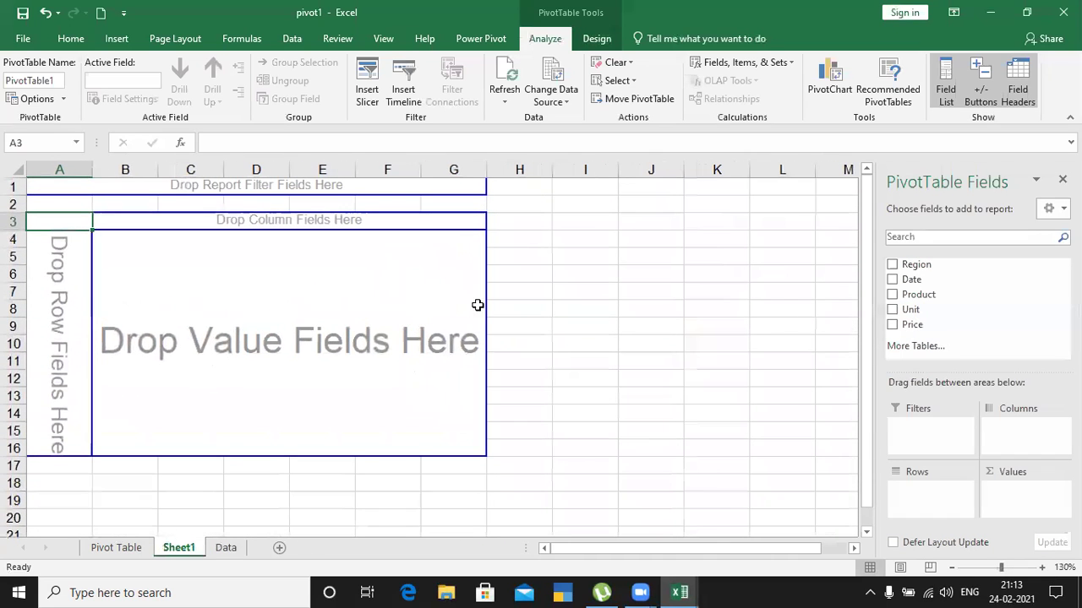
left_click(574, 292)
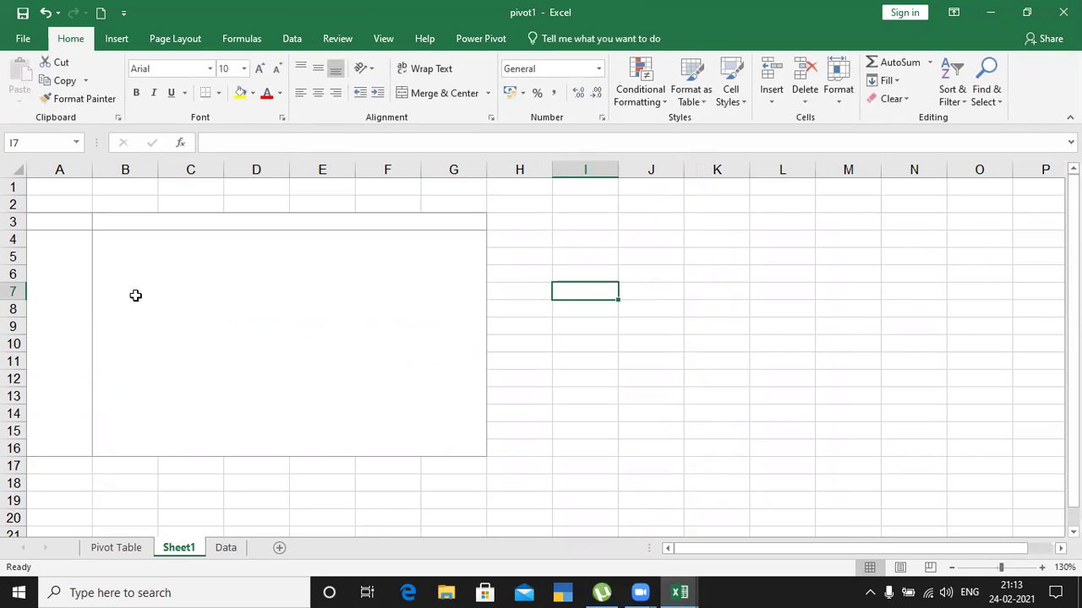
left_click(57, 222)
left_click(186, 295)
left_click(353, 291)
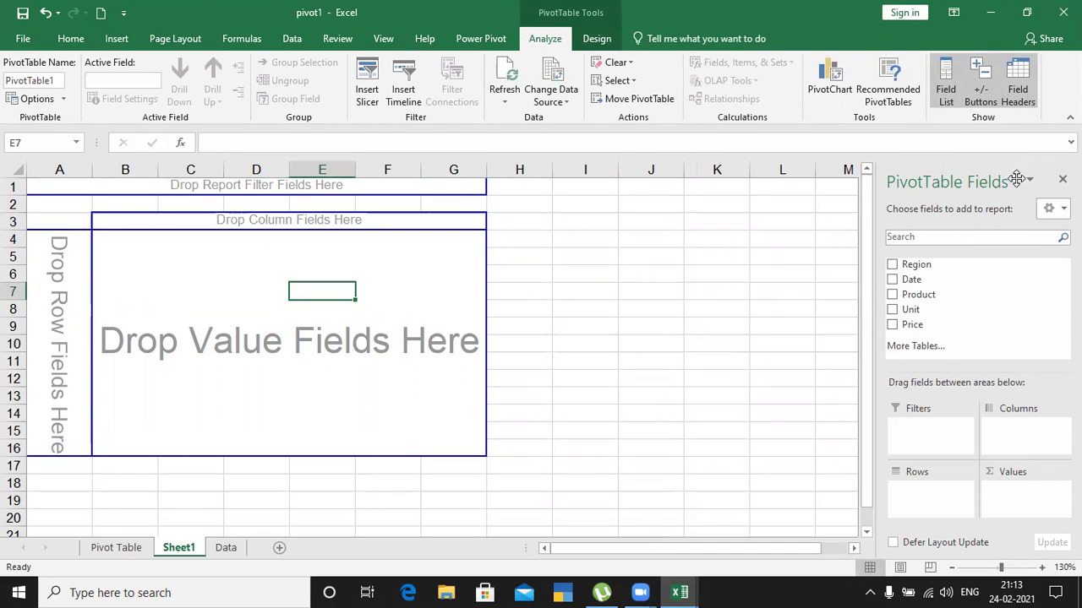
left_click(677, 259)
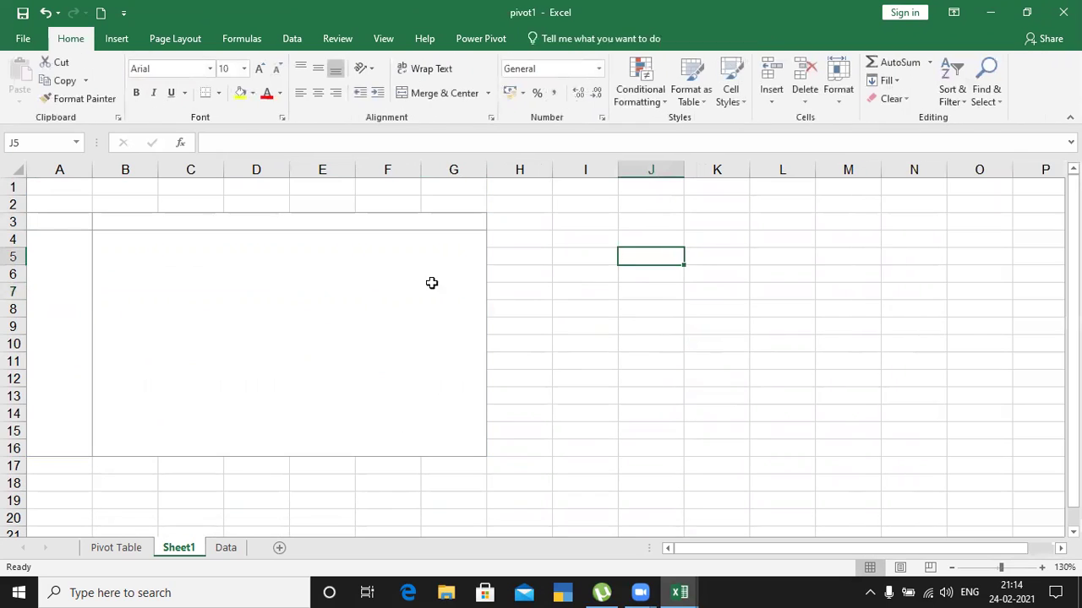
left_click(389, 288)
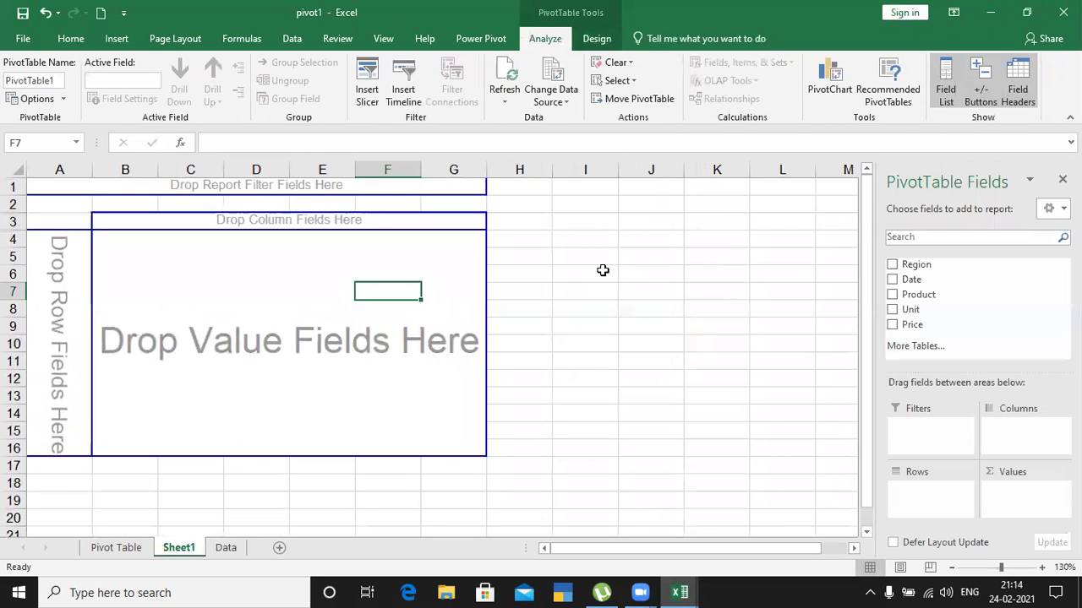
left_click(603, 270)
left_click(461, 271)
left_click(586, 271)
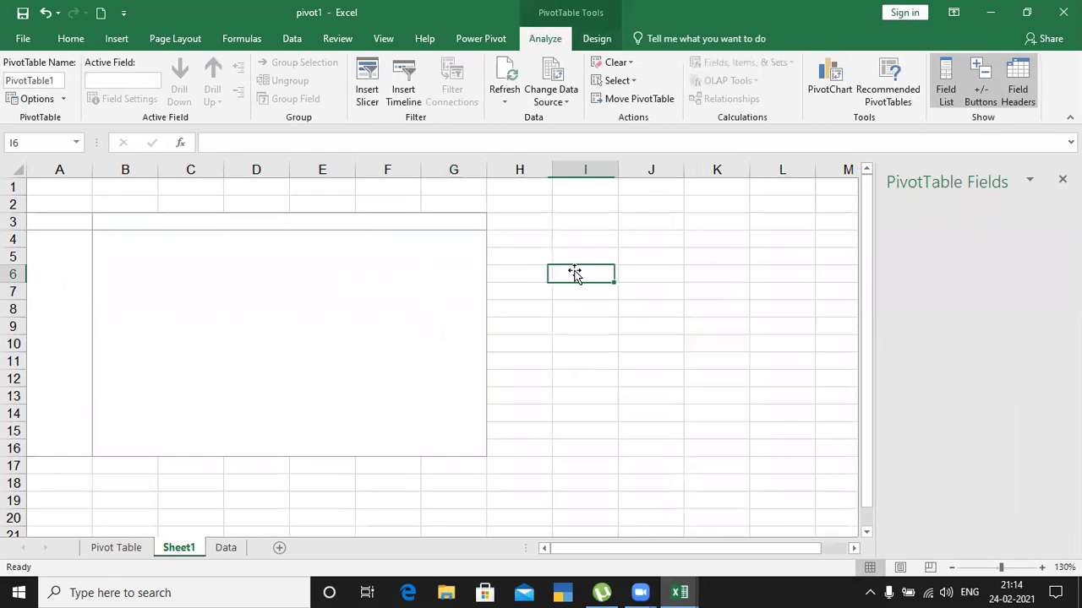
left_click(411, 270)
left_click(586, 268)
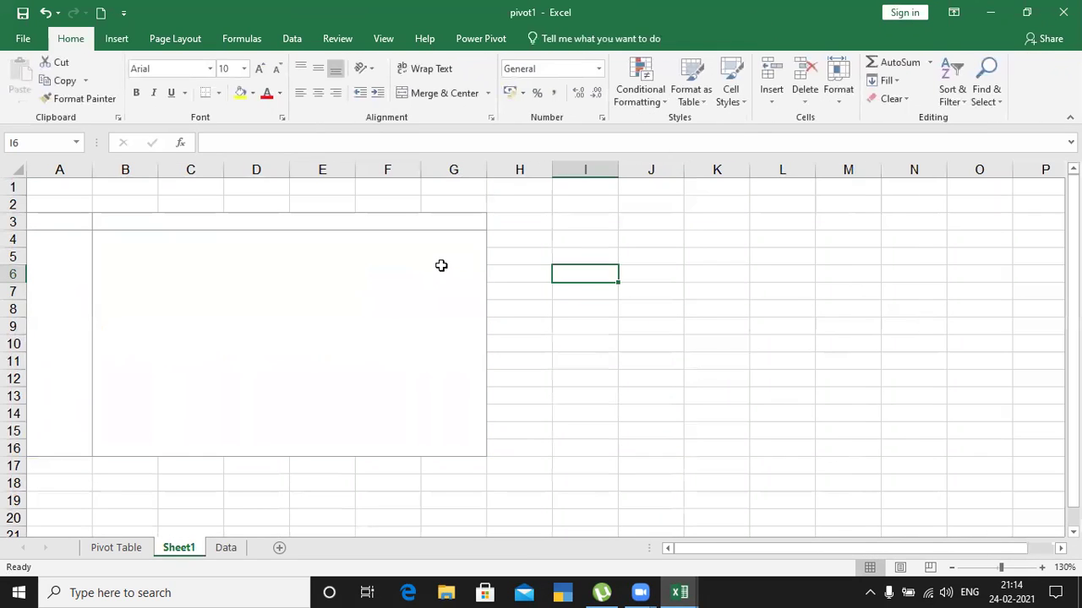
left_click(442, 269)
left_click(591, 259)
Build the PivotTable layout with Region as rows, Product as columns and Unit as values.
left_click(425, 254)
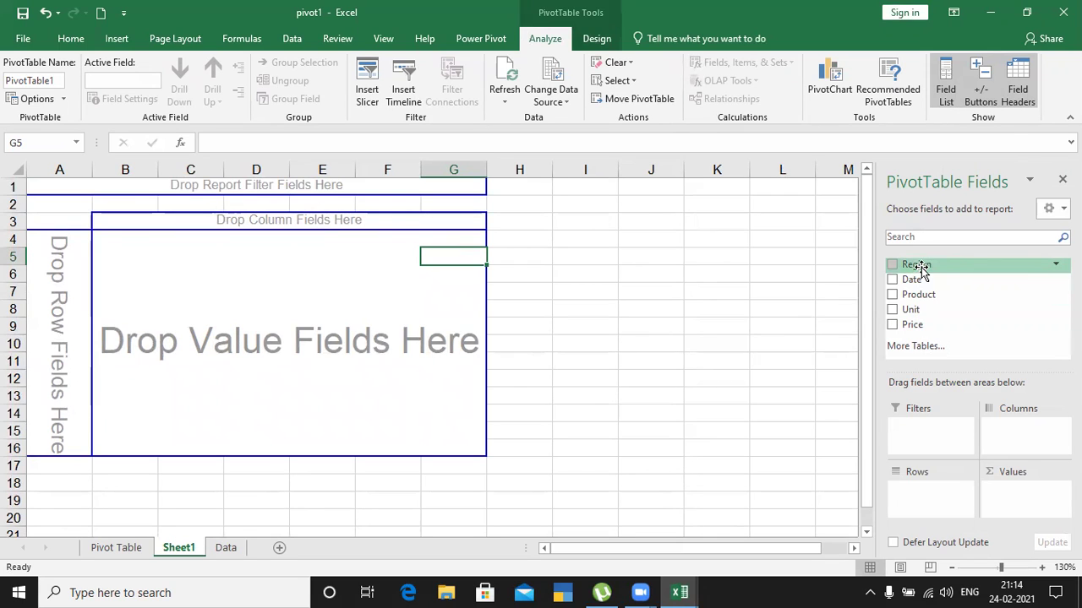
left_click_drag(921, 268, 913, 497)
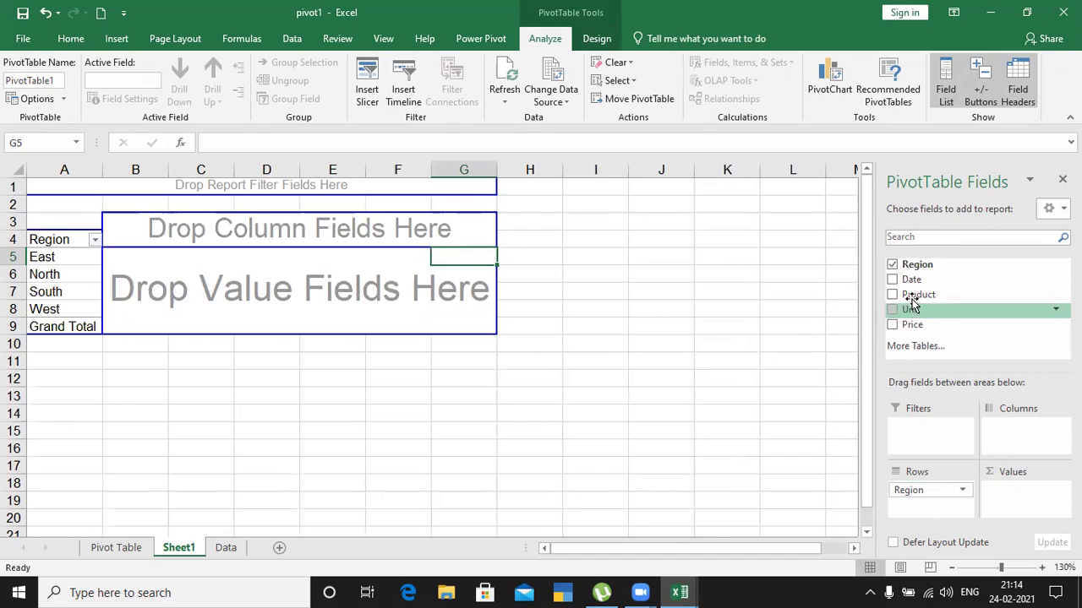
left_click_drag(912, 301, 1003, 427)
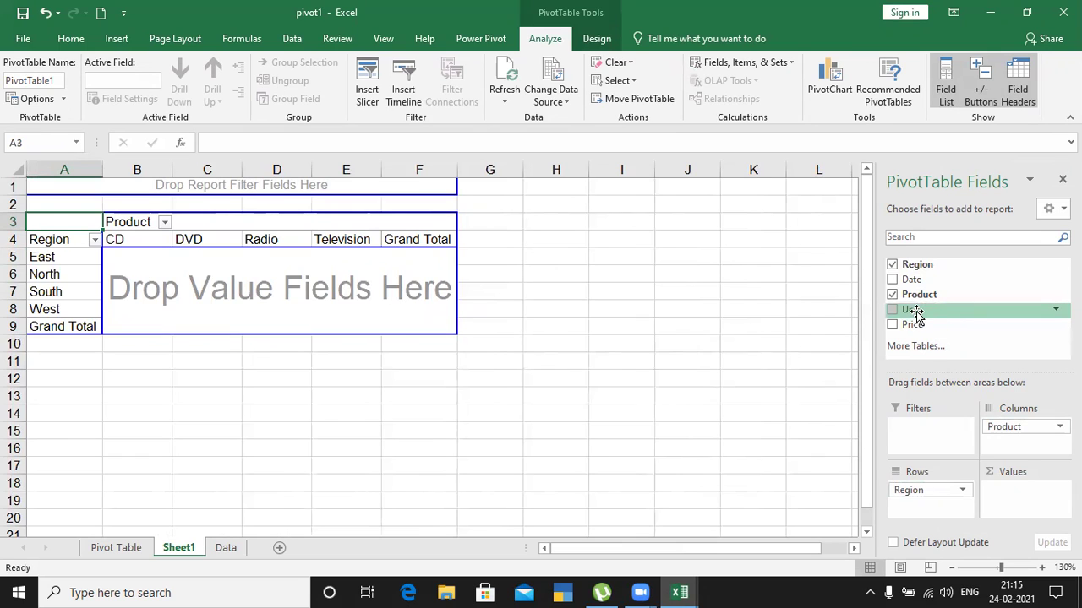
left_click_drag(906, 313, 998, 495)
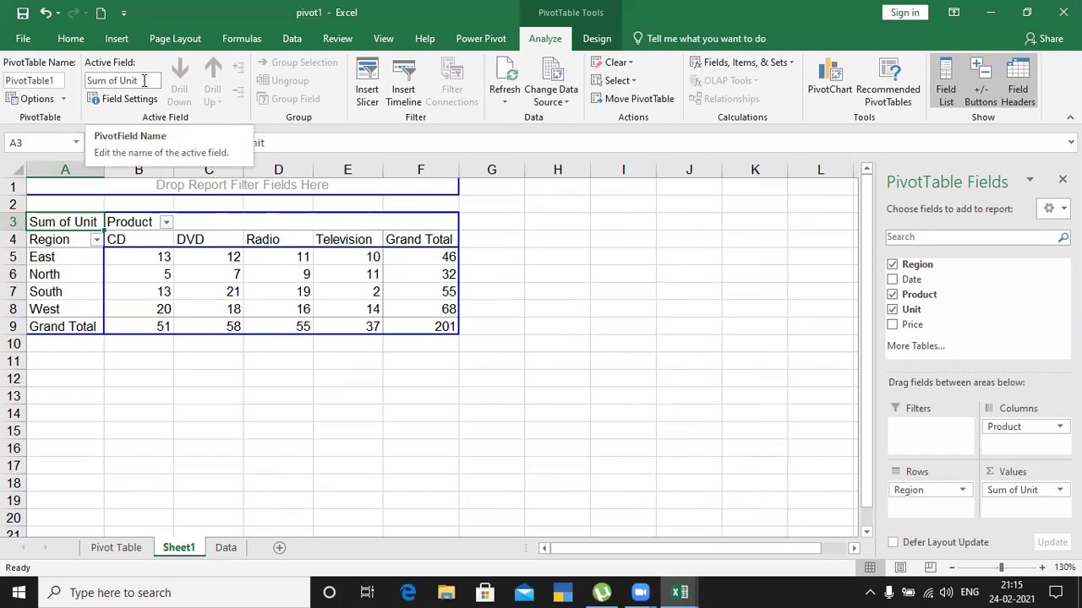
Rename the PivotTable as PT.
left_click(50, 82)
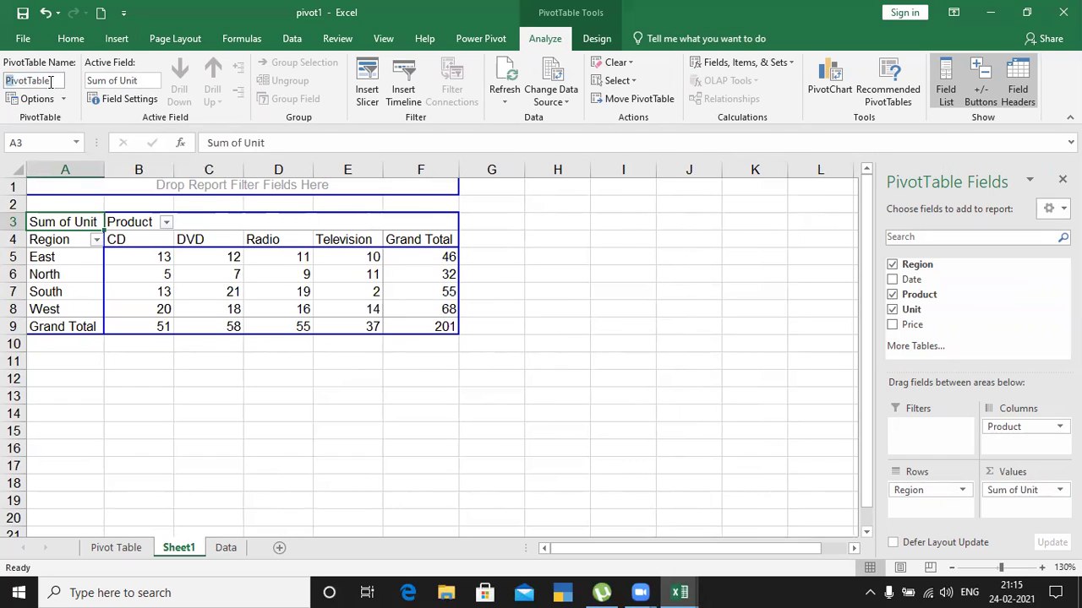
left_click_drag(53, 82, 17, 79)
type("PT")
left_click(249, 389)
left_click(124, 268)
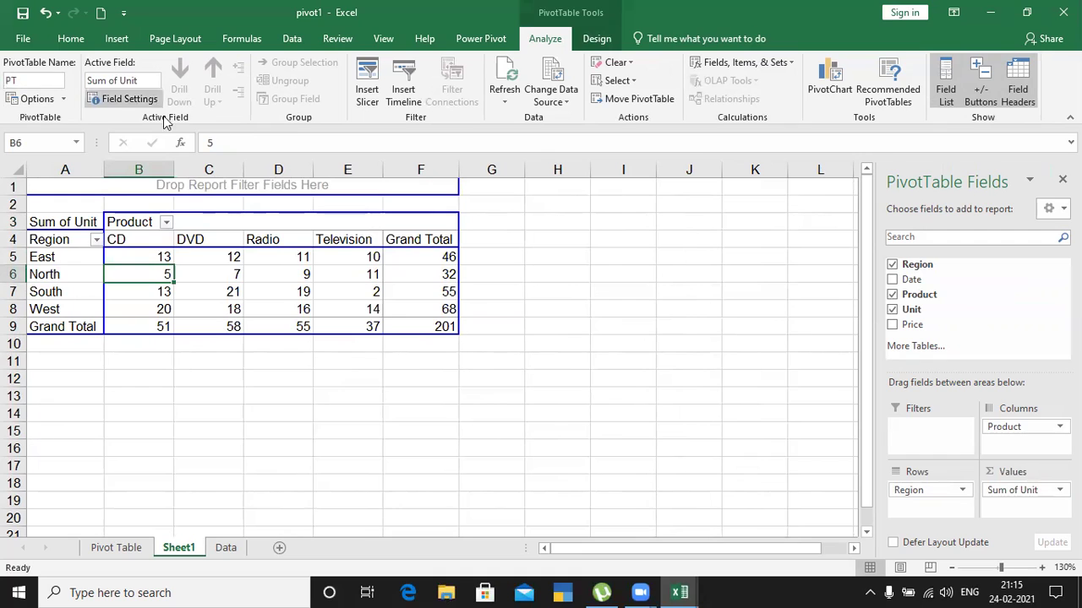
left_click(373, 102)
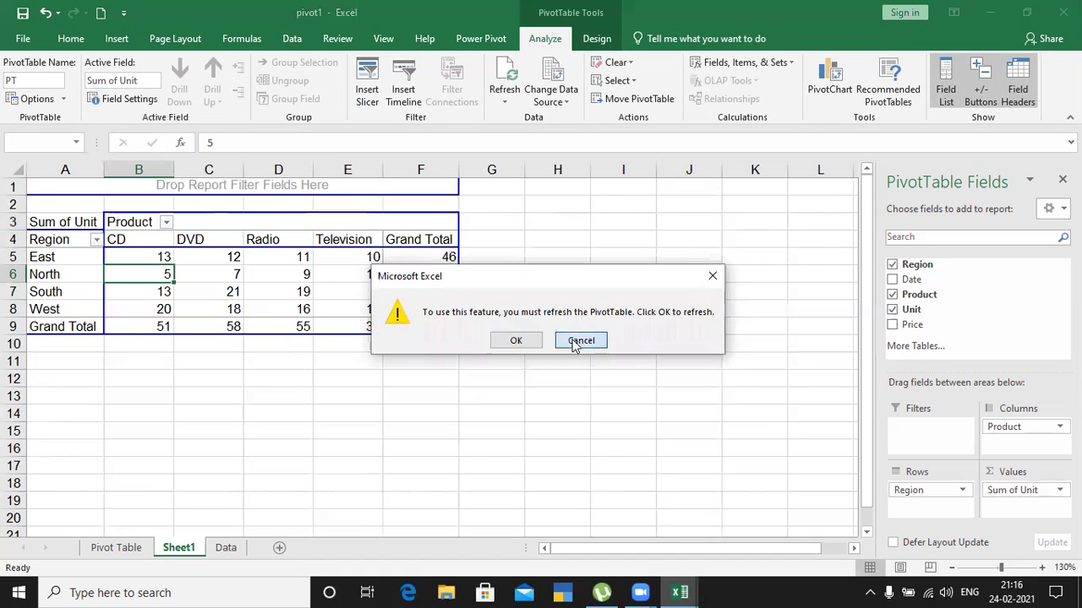
left_click(574, 342)
Hide the PivotTable field list and deselect the report.
left_click(254, 259)
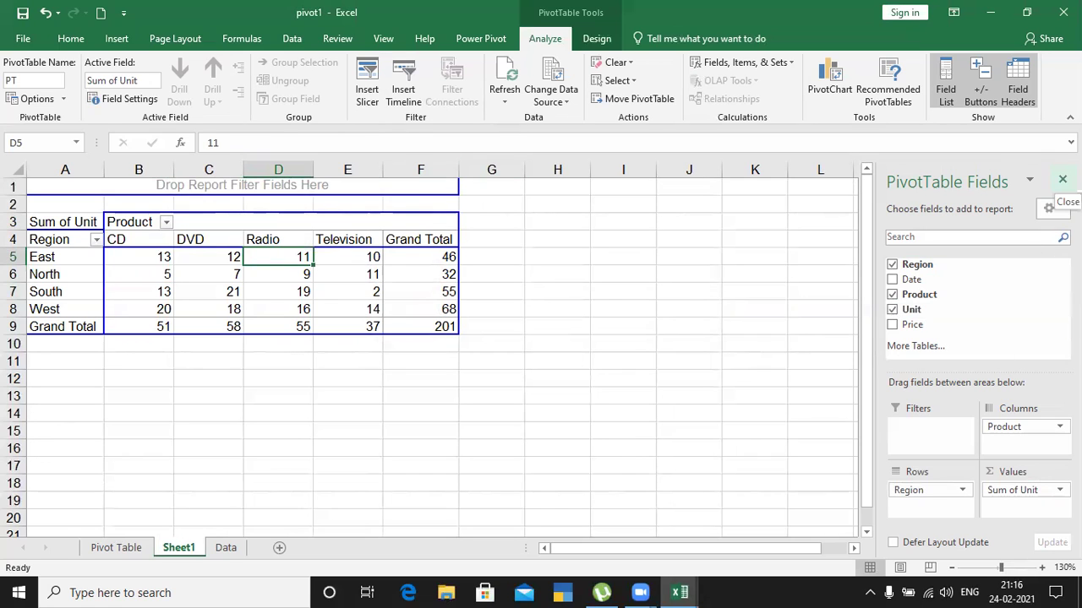
left_click(1062, 179)
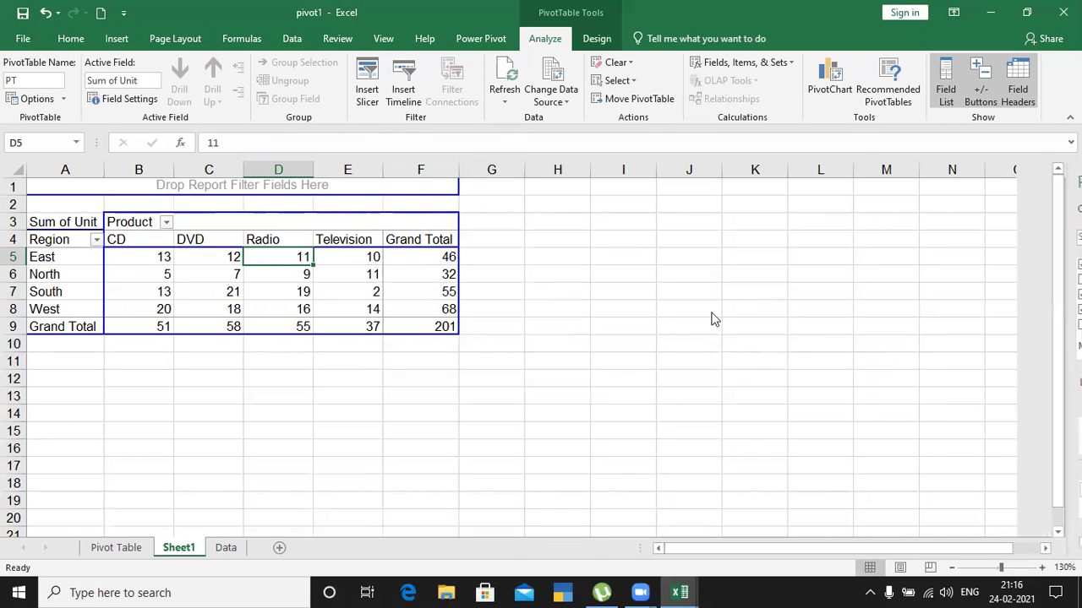
left_click(689, 326)
Insert a Clustered Column PivotChart from the PivotTable and move it beside the table, clear of its columns.
left_click(121, 257)
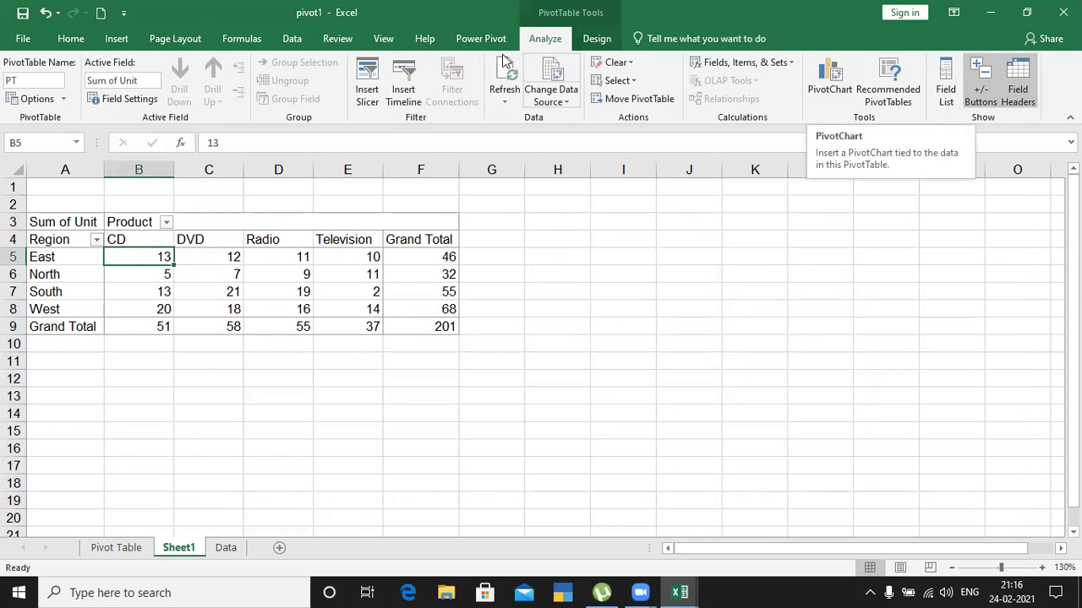
left_click(828, 97)
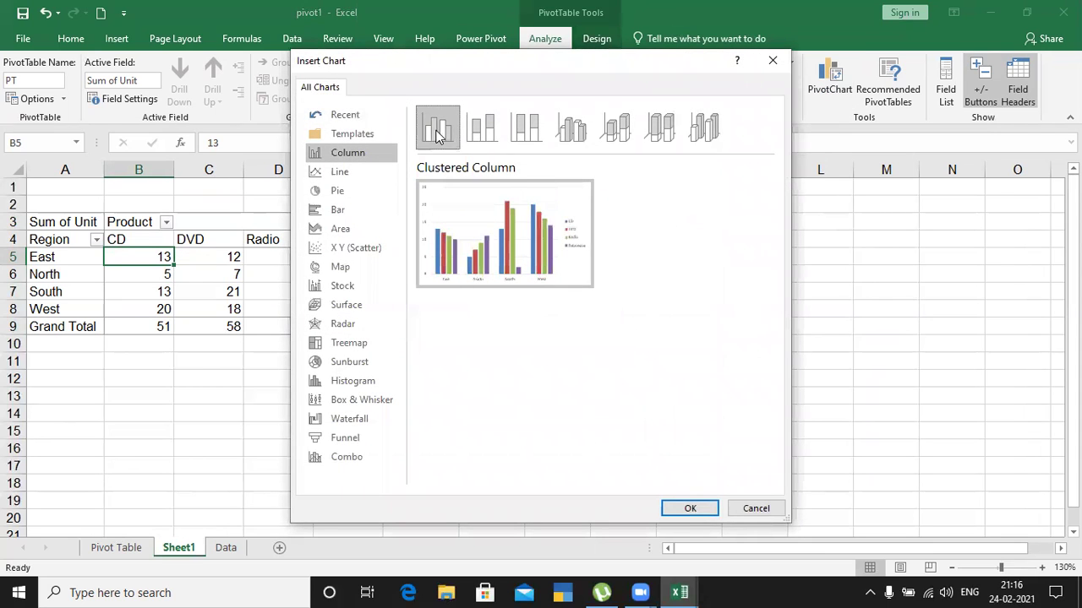
left_click(688, 506)
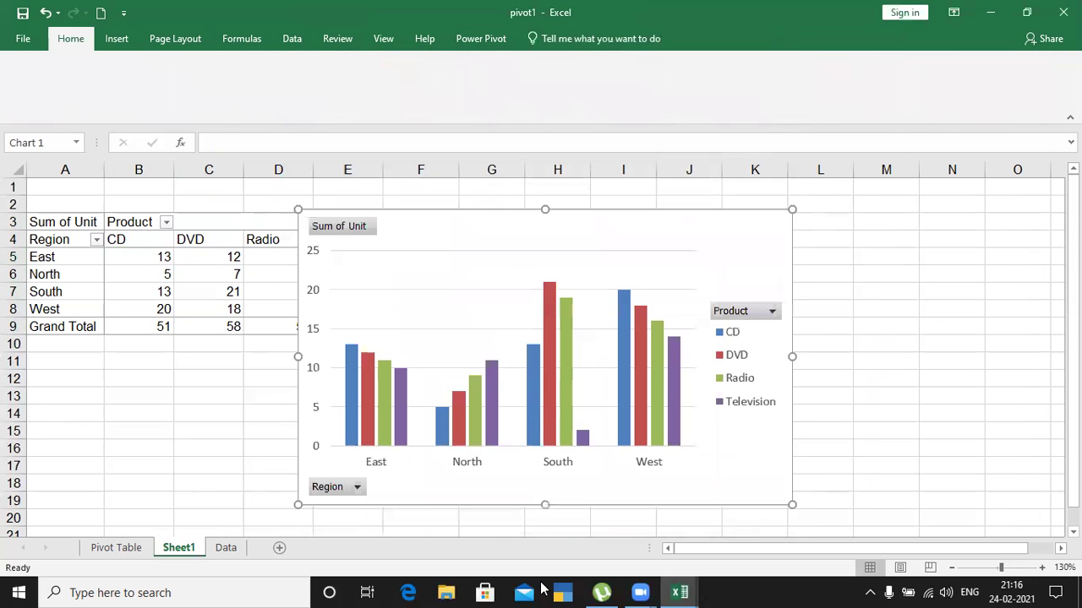
mouse_move(563, 218)
left_mouse_down()
mouse_move(758, 217)
mouse_move(741, 217)
left_mouse_up()
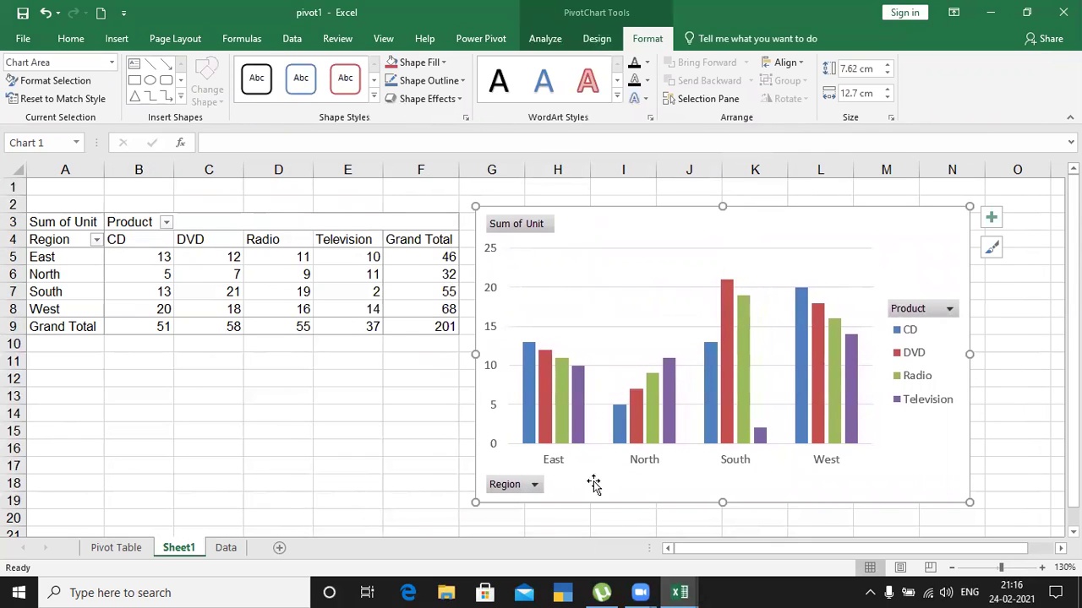
Filter the PivotChart's Region field to show only East.
left_click(534, 486)
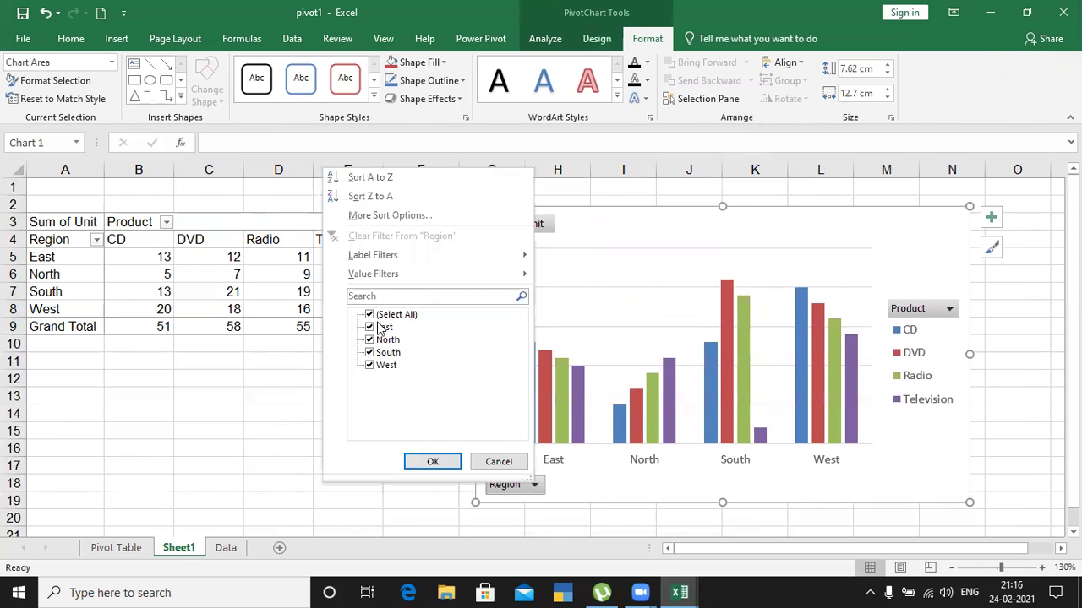
left_click(372, 315)
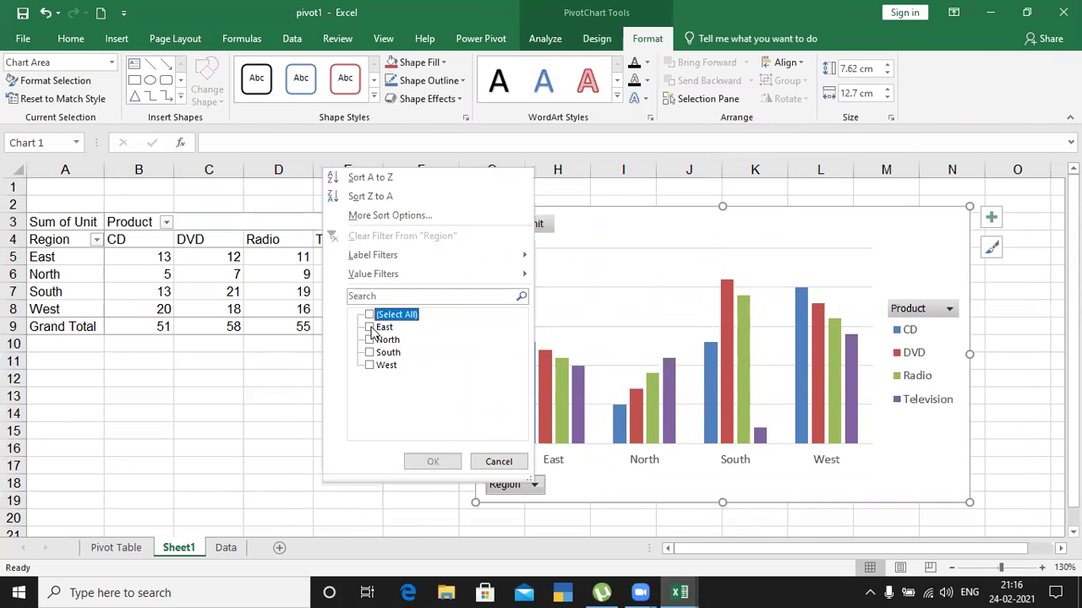
left_click(372, 330)
left_click(441, 461)
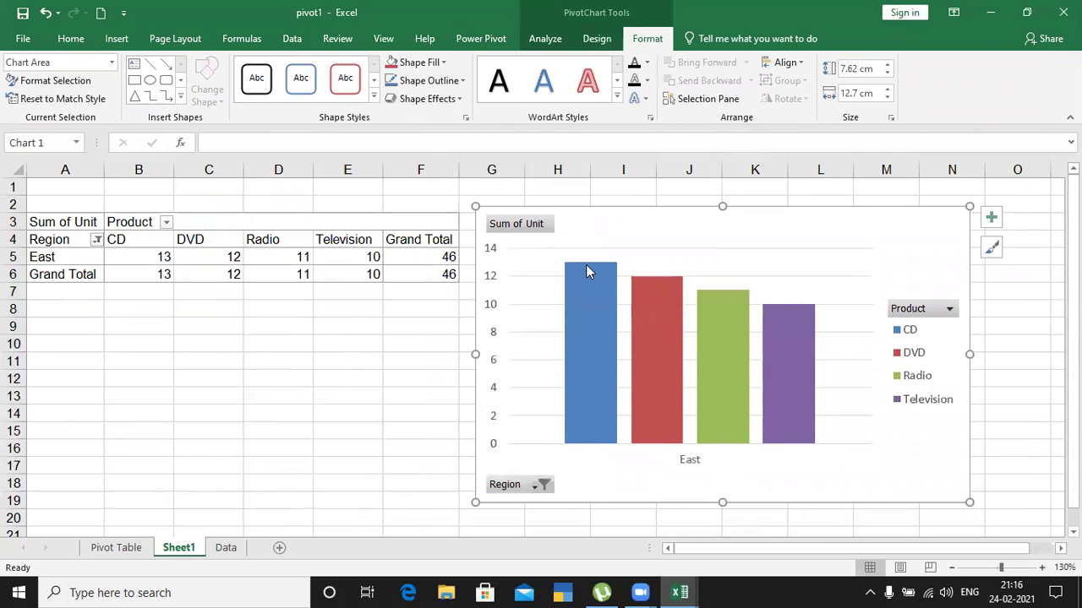
Switch the PivotChart's Region filter to North only, and add South to the selection.
left_click(540, 487)
left_click(370, 330)
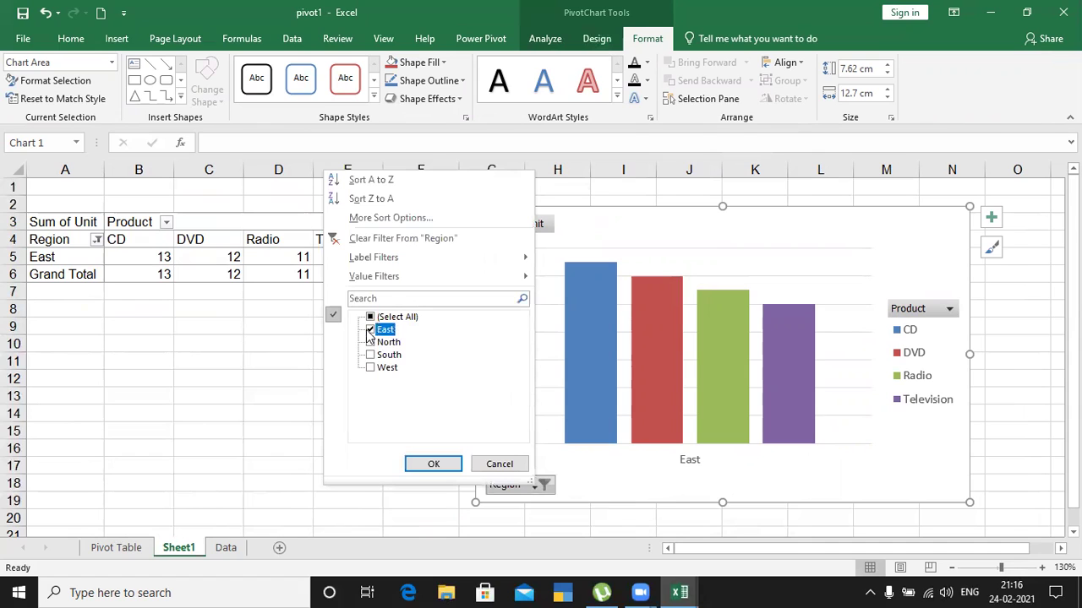
left_click(370, 342)
left_click(433, 464)
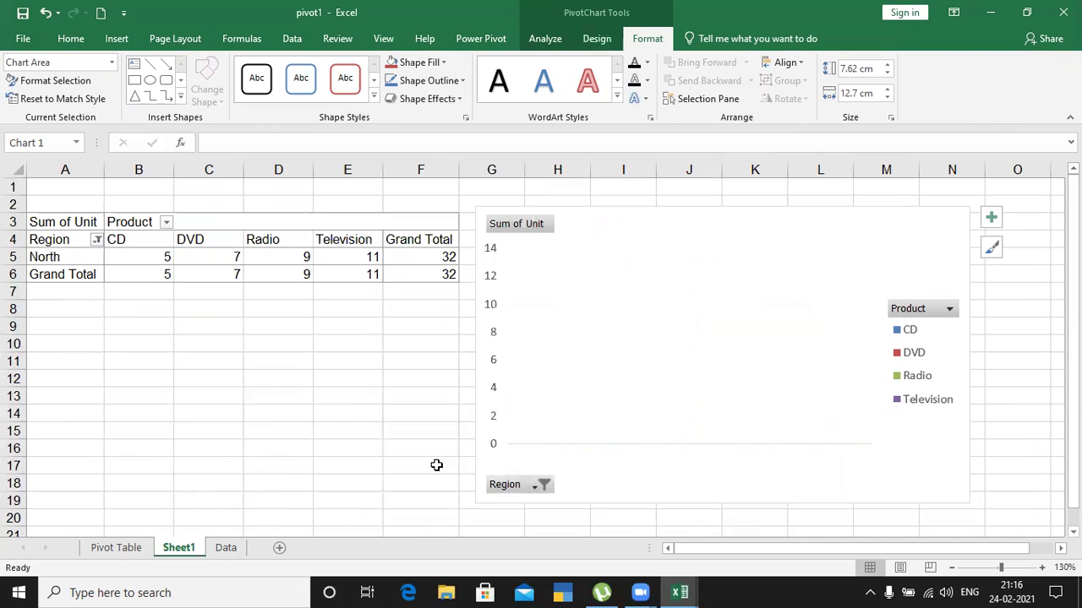
left_click(543, 486)
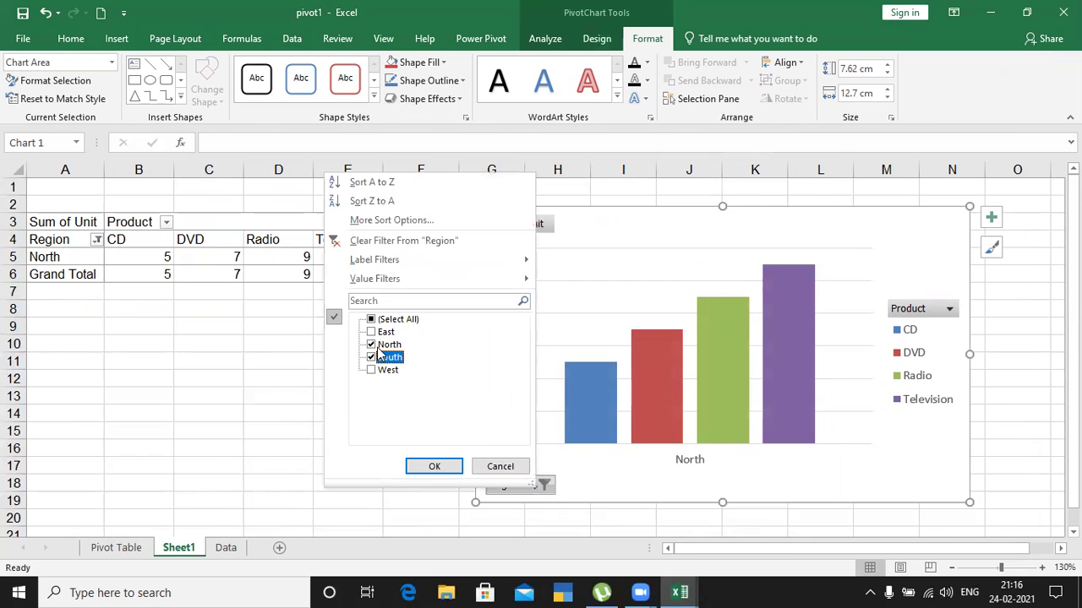
left_click(435, 465)
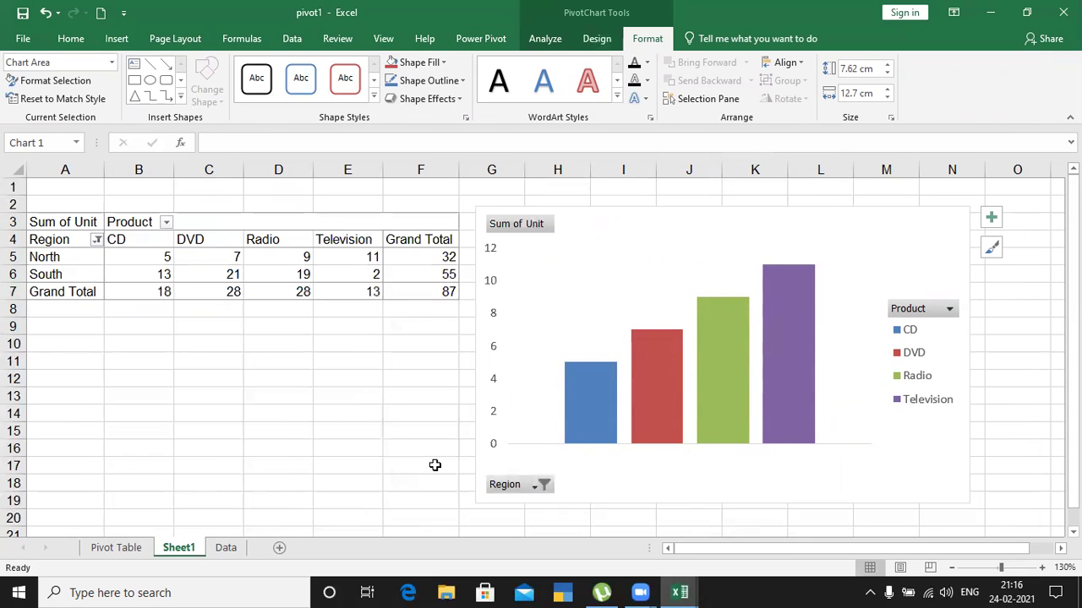
Change the PivotChart's Region filter to show only West.
left_click(529, 487)
left_click(362, 343)
left_click(362, 355)
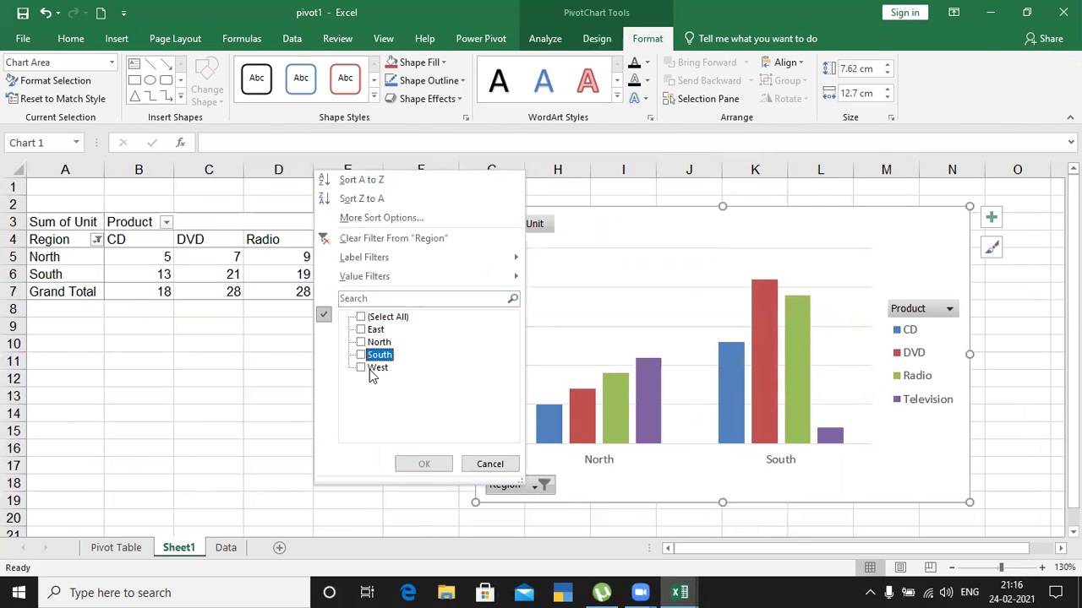
left_click(362, 368)
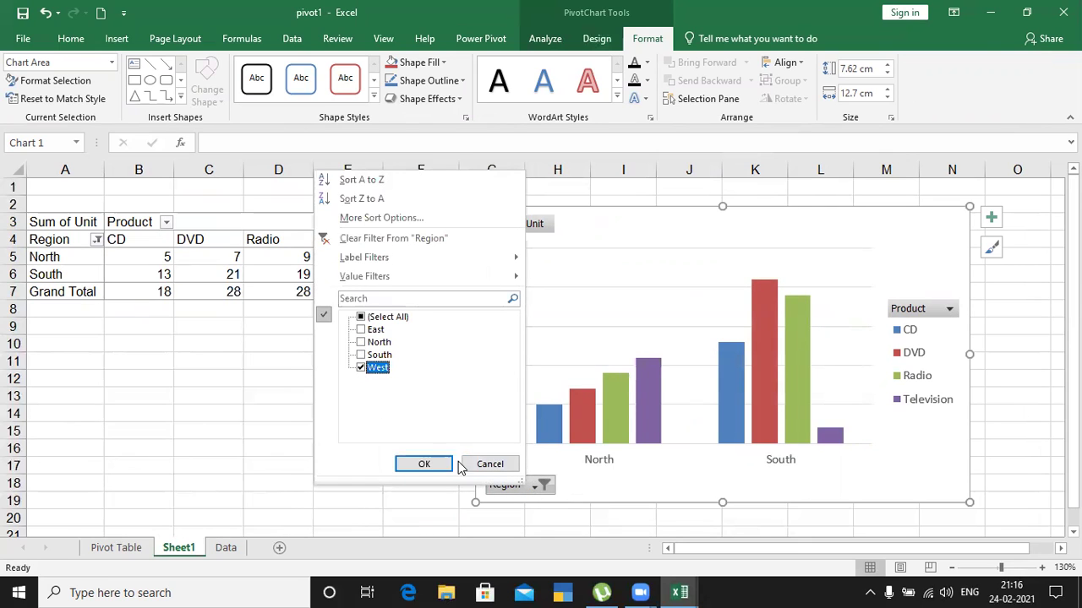
left_click(431, 464)
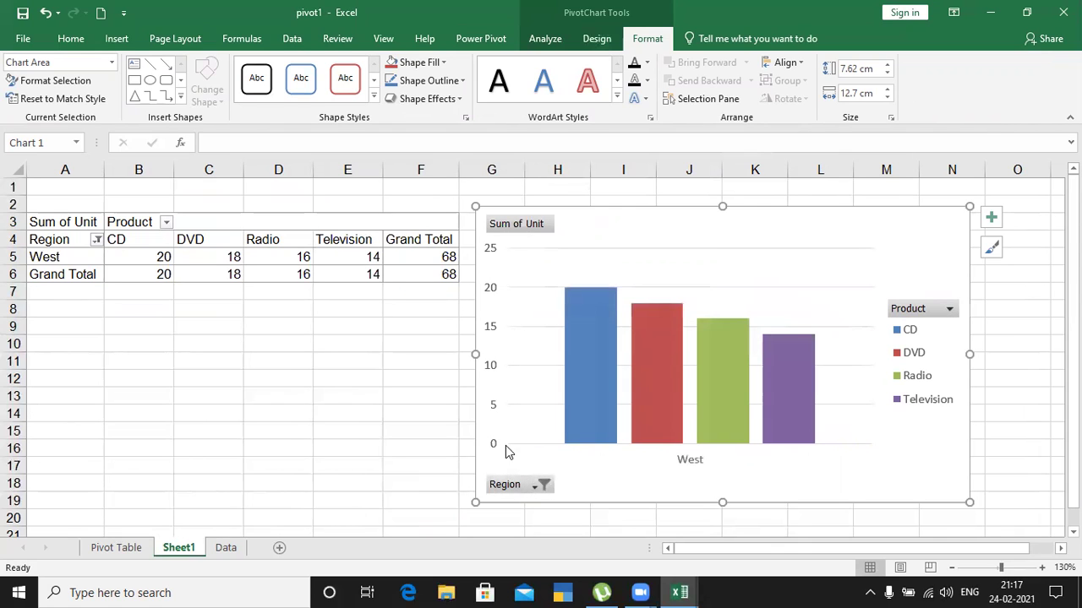
Include all regions in the PivotChart again.
left_click(538, 486)
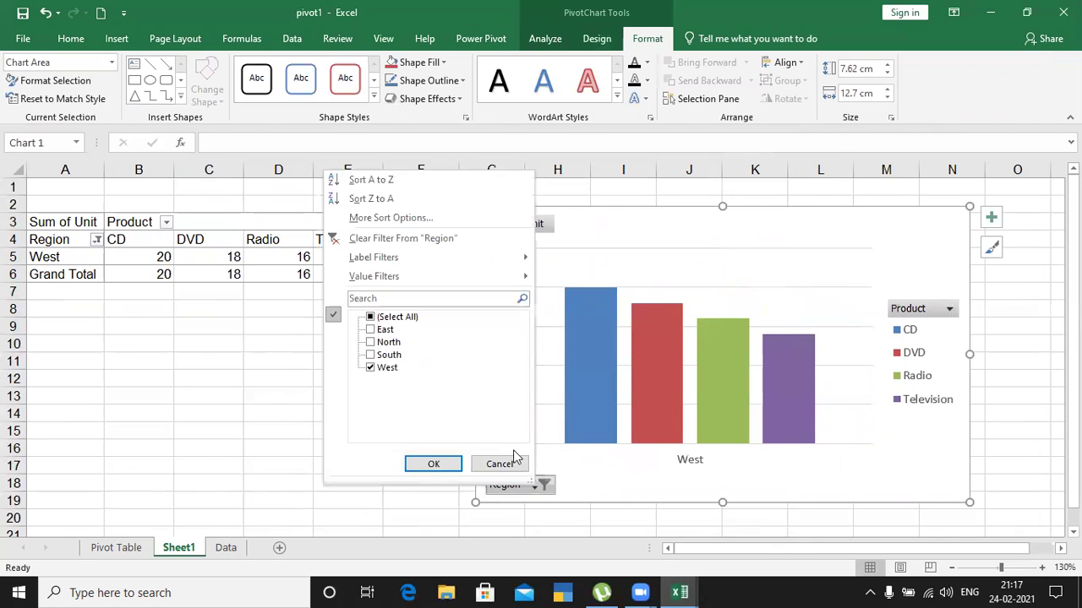
left_click(370, 318)
left_click(418, 464)
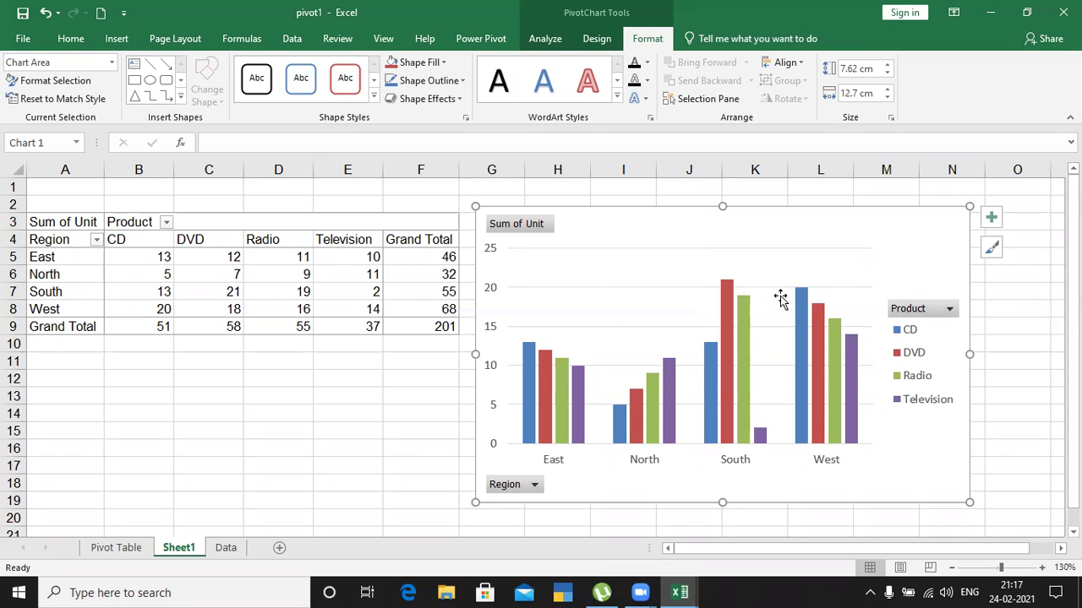
Filter the PivotChart's Product field to show only CD.
left_click(912, 309)
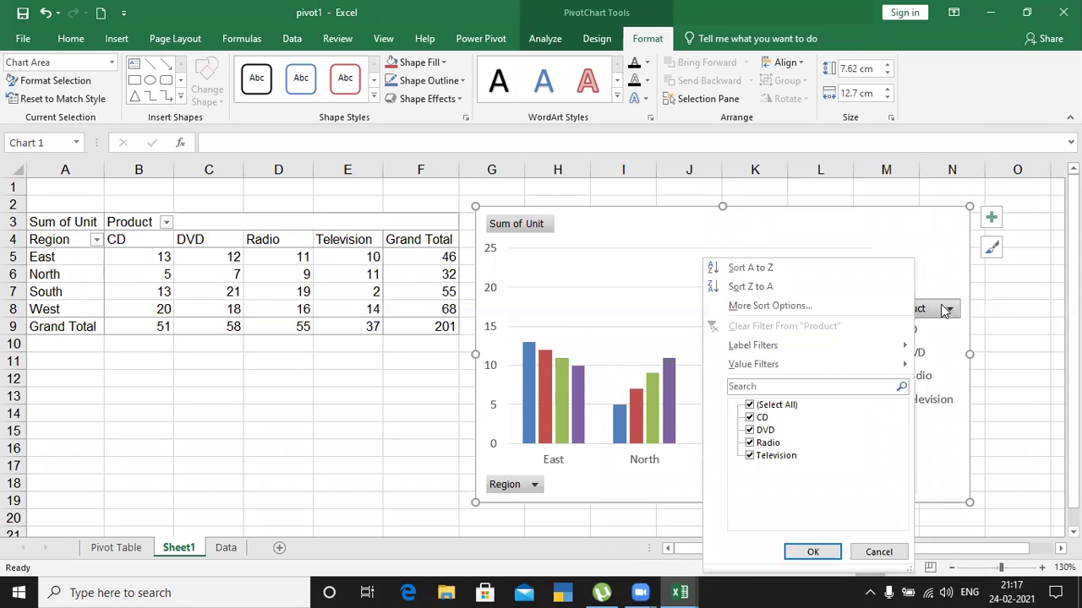
left_click(942, 309)
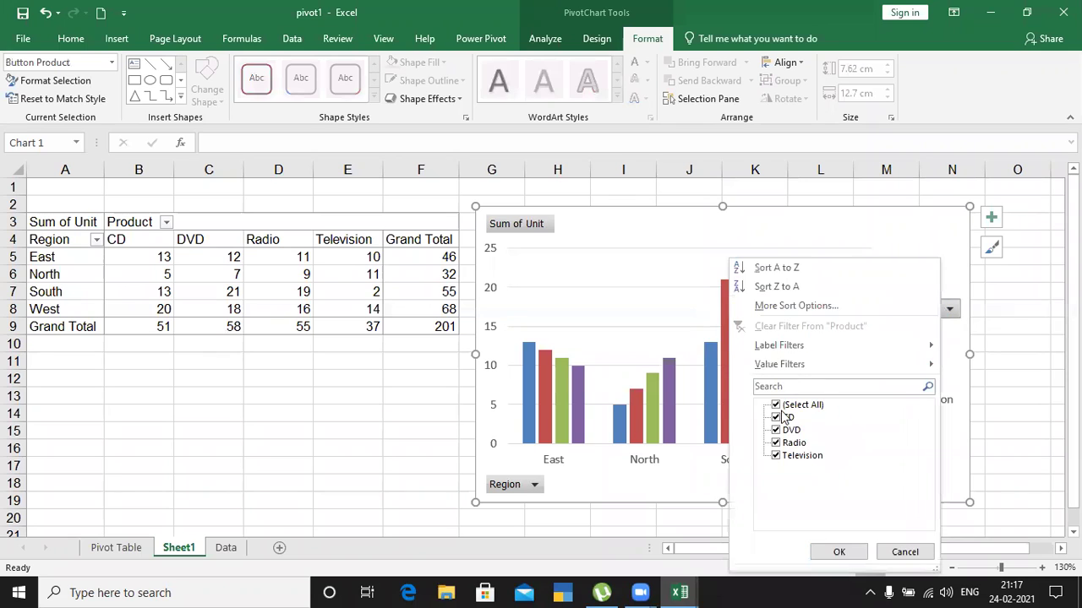
left_click(781, 405)
left_click(787, 417)
left_click(775, 418)
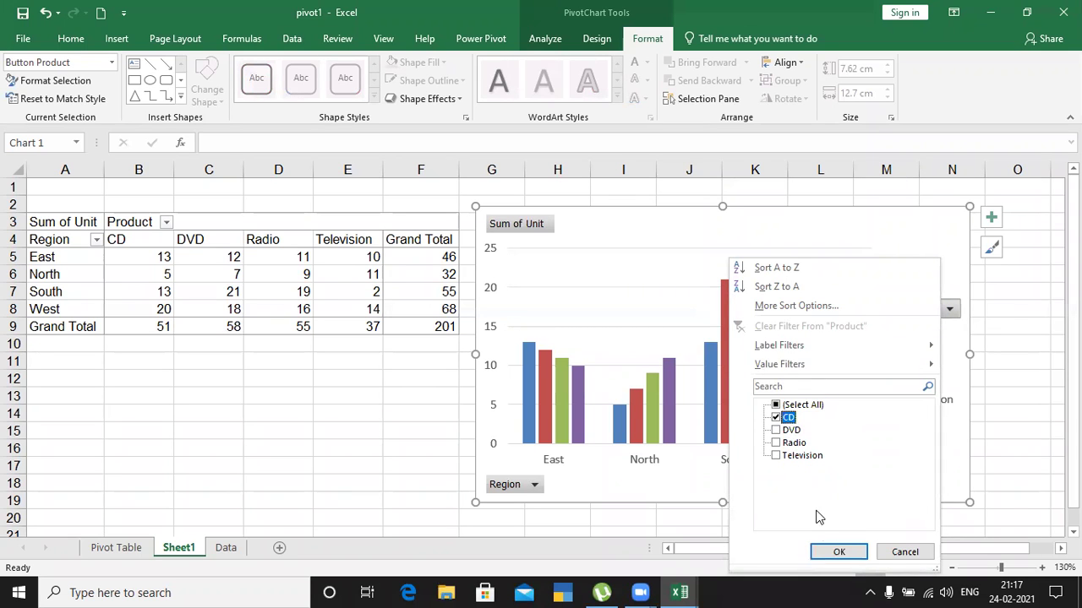
left_click(839, 549)
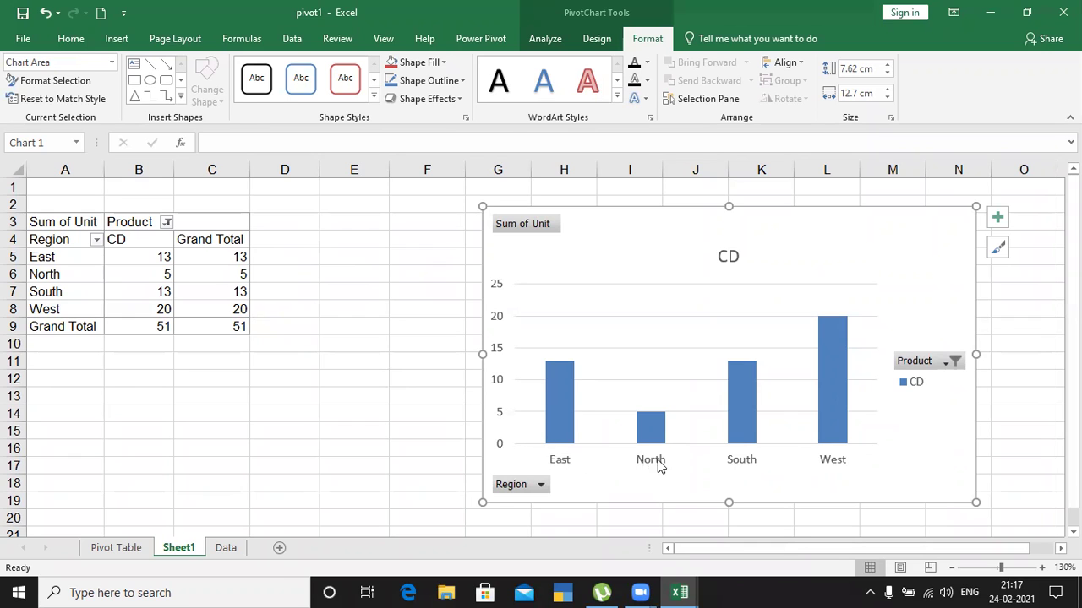
Change the PivotChart's Product filter from CD to DVD only.
left_click(944, 364)
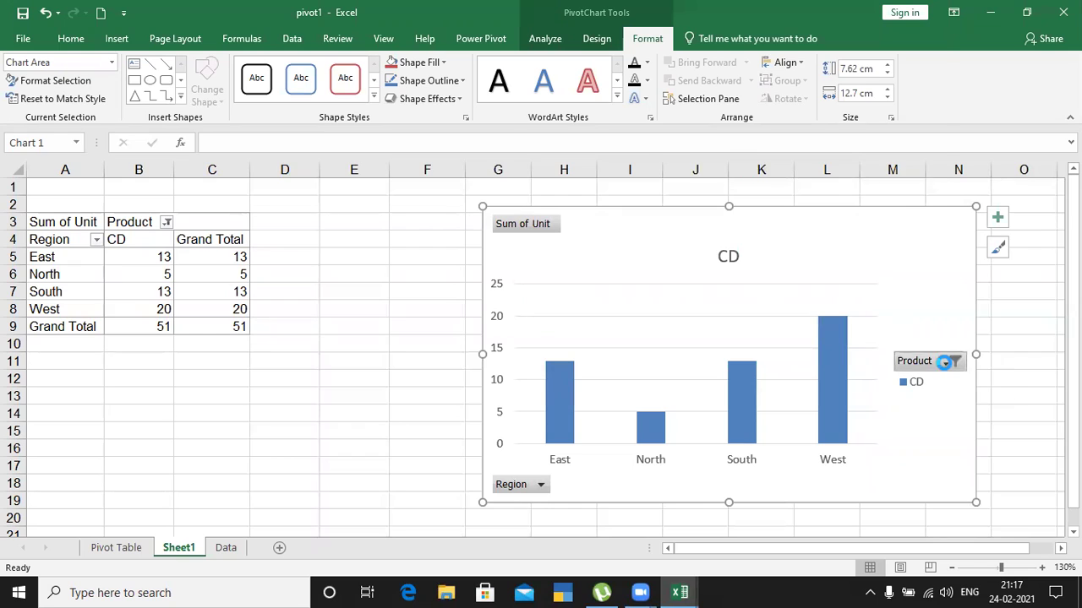
left_click(780, 208)
left_click(781, 221)
left_click(838, 342)
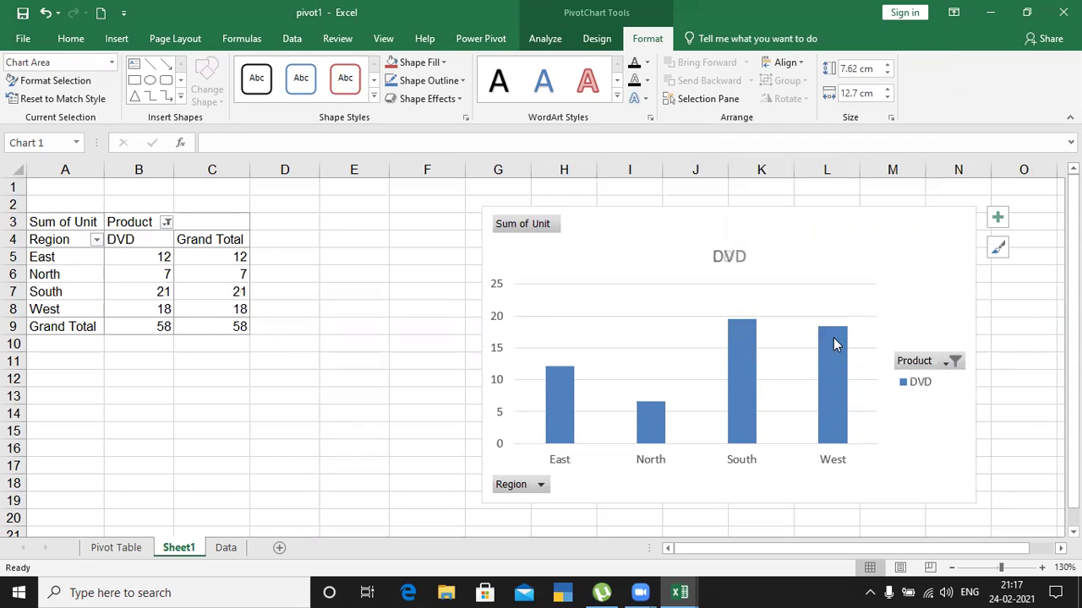
Change the PivotChart's Product filter to show only Radio.
left_click(946, 365)
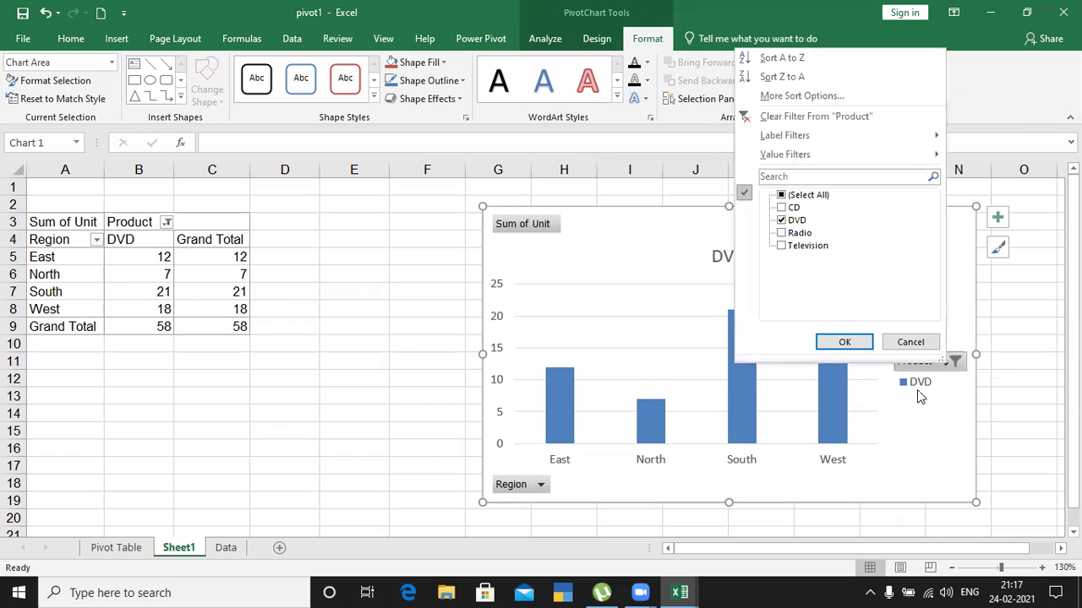
left_click(783, 220)
left_click(782, 234)
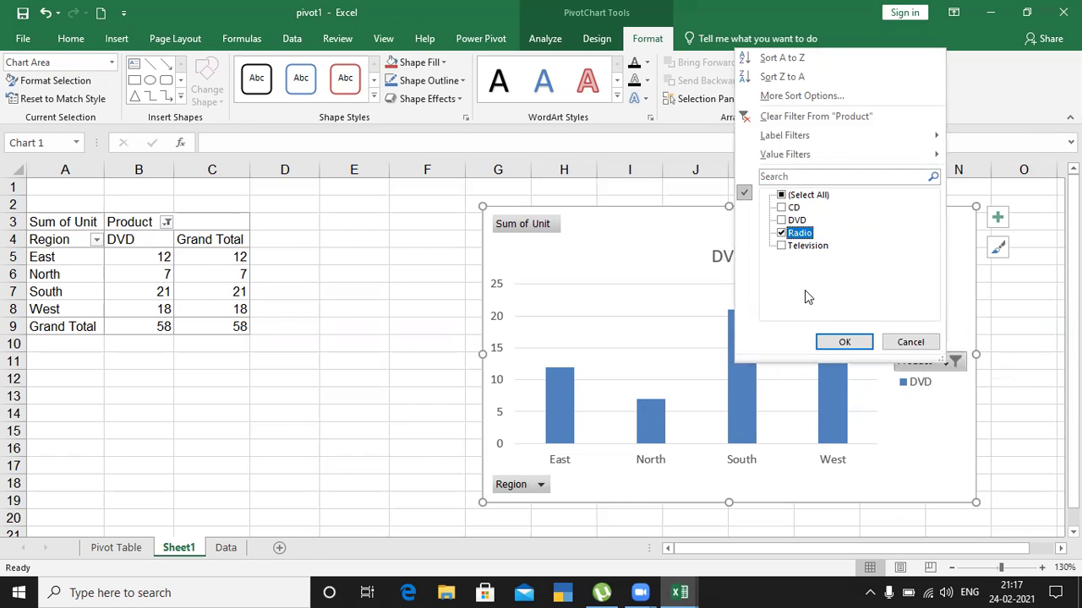
left_click(843, 343)
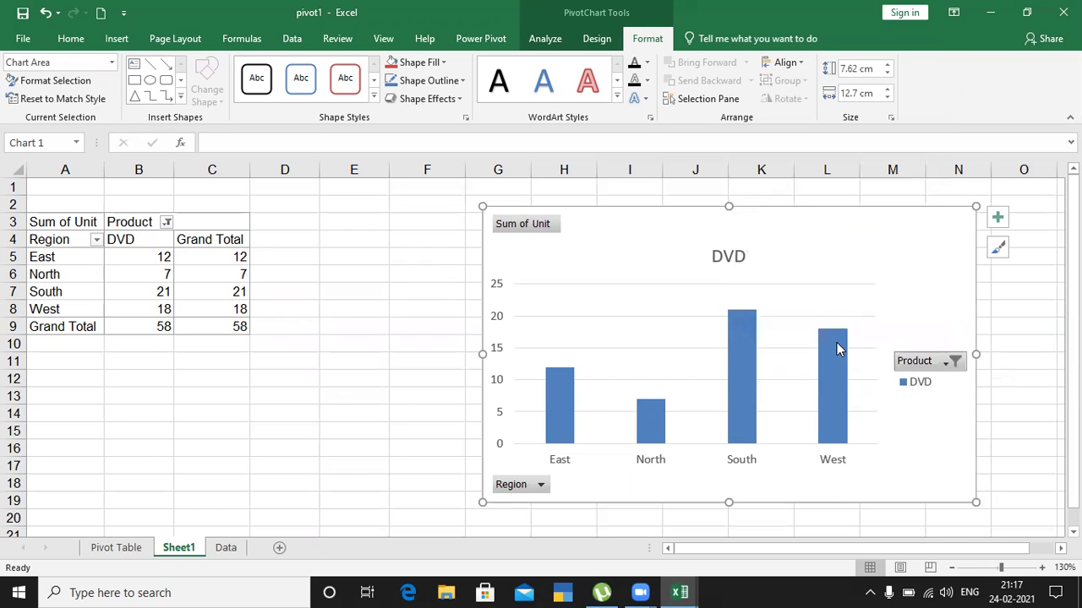
Change the PivotChart's Product filter to show only Television.
left_click(945, 360)
left_click(781, 230)
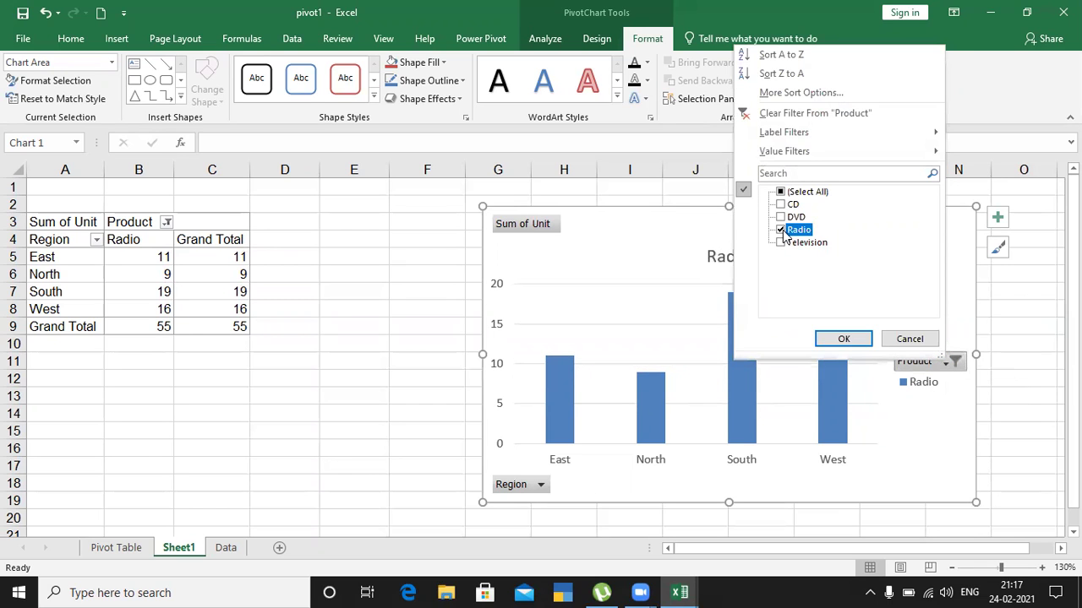
left_click(781, 242)
left_click(828, 340)
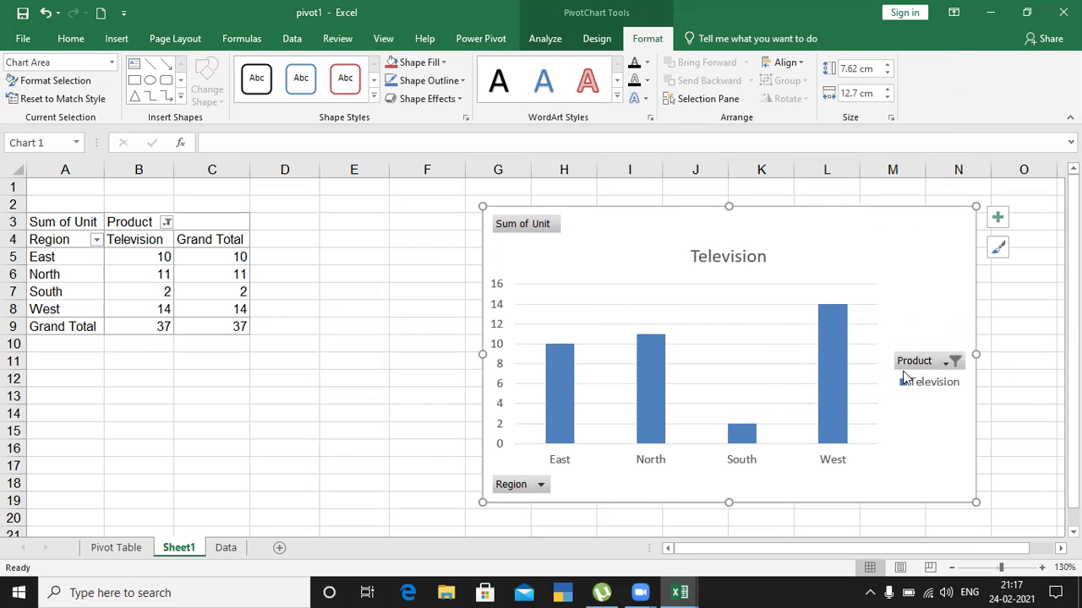
Include all products in the PivotChart again and sort the Product field from Z to A.
left_click(946, 360)
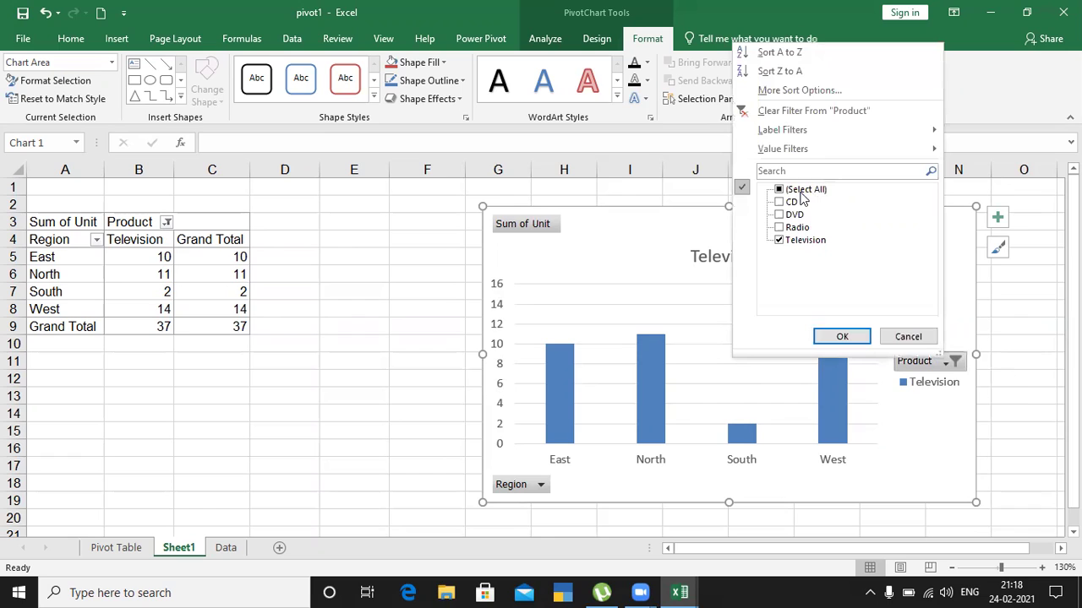
left_click(783, 191)
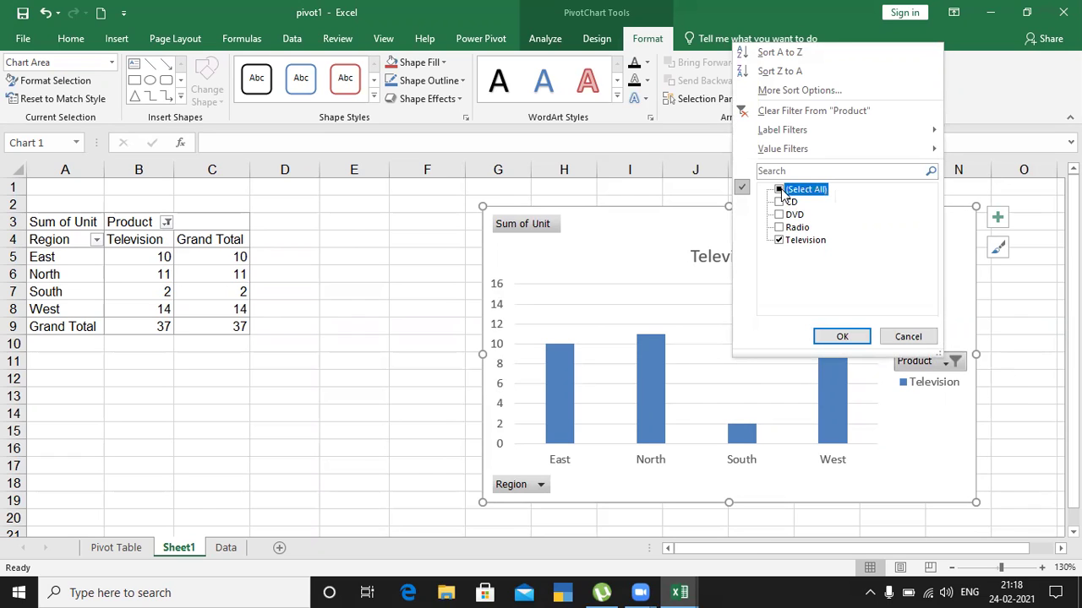
left_click(841, 336)
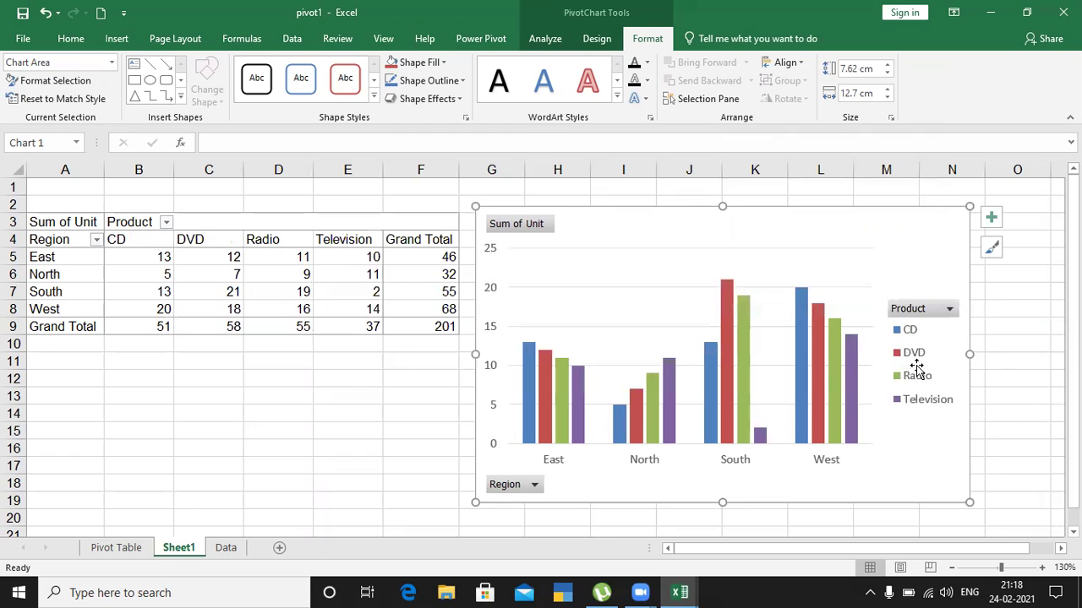
left_click(938, 310)
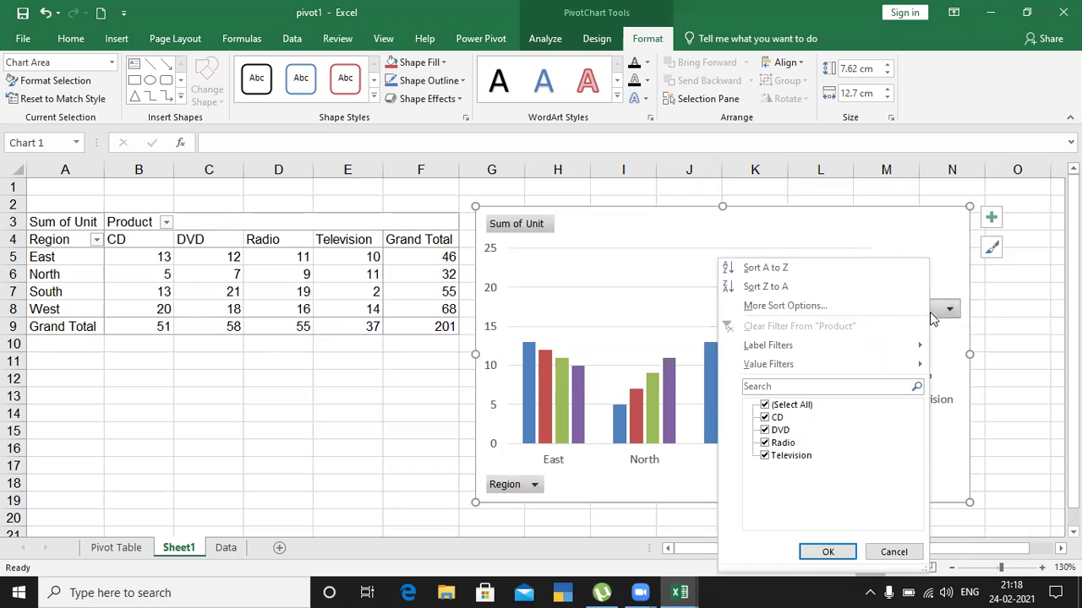
left_click(784, 288)
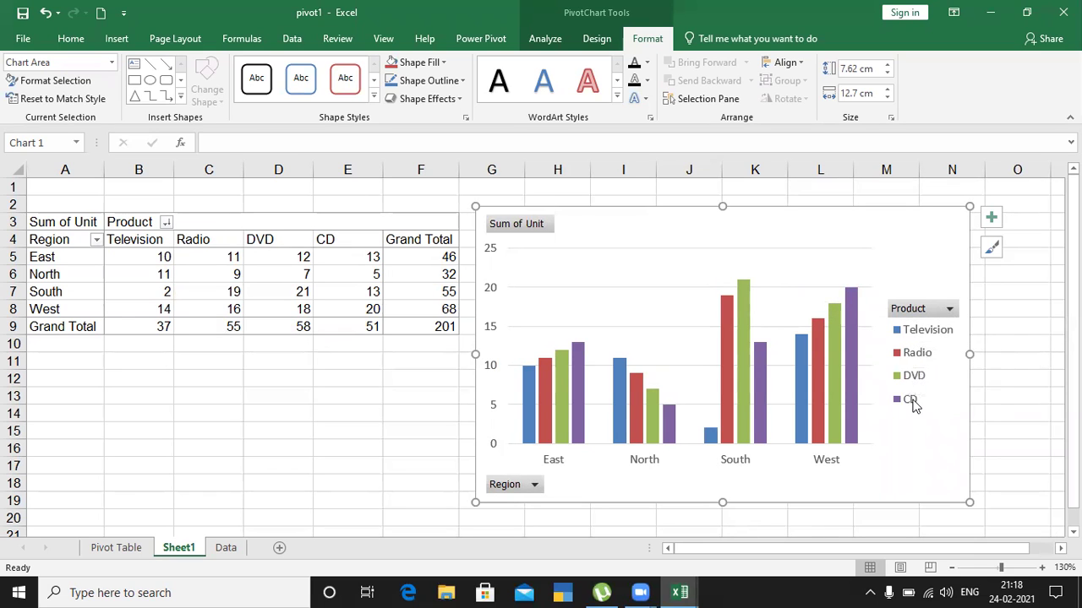
Try to set an Equals label filter on the PivotChart's Product field.
left_click(949, 309)
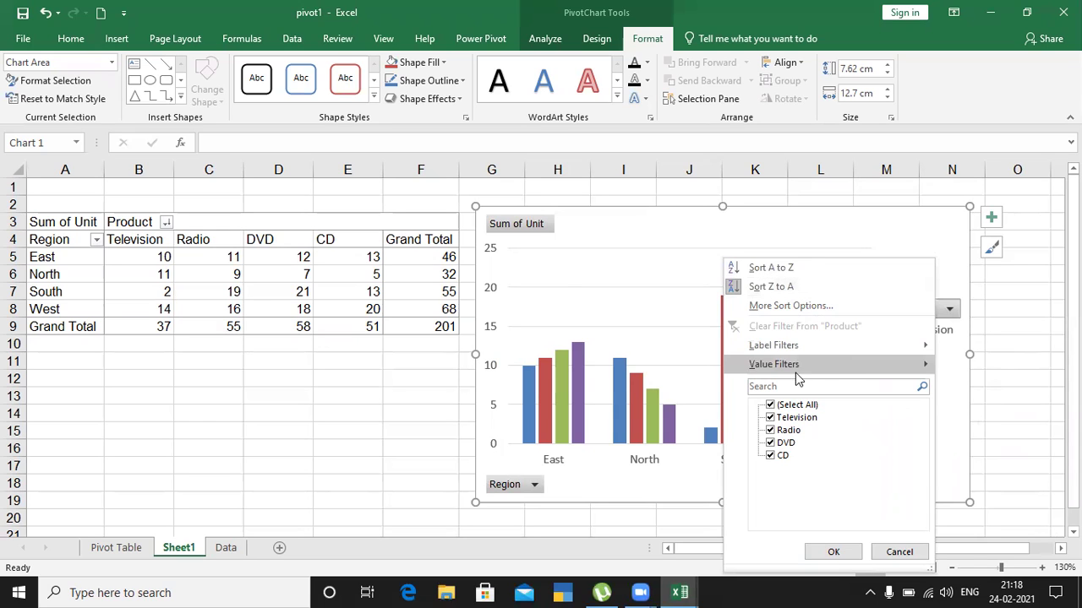
mouse_move(851, 353)
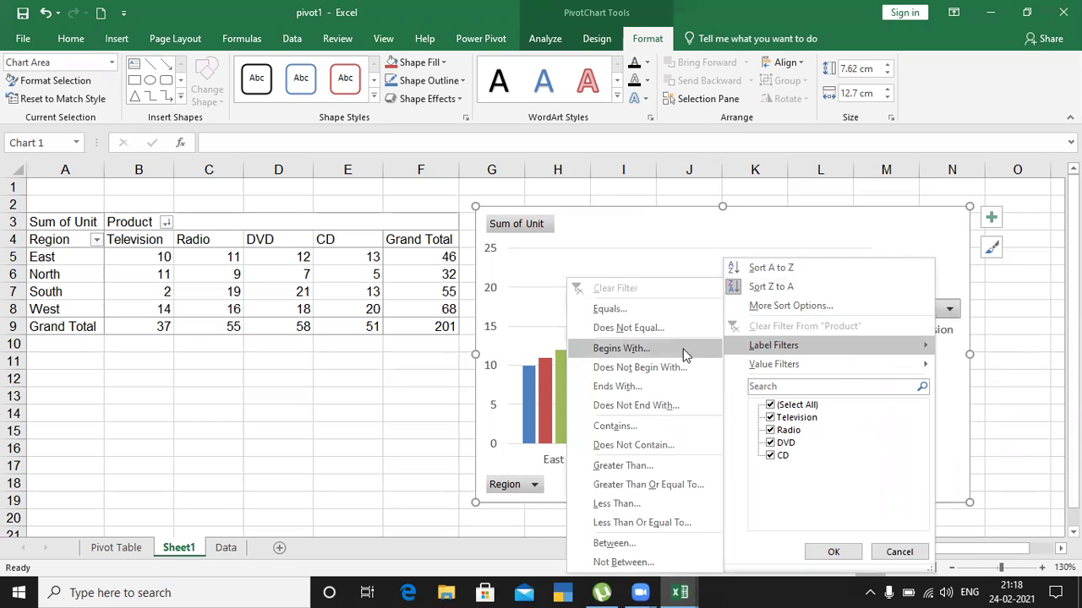
left_click(650, 309)
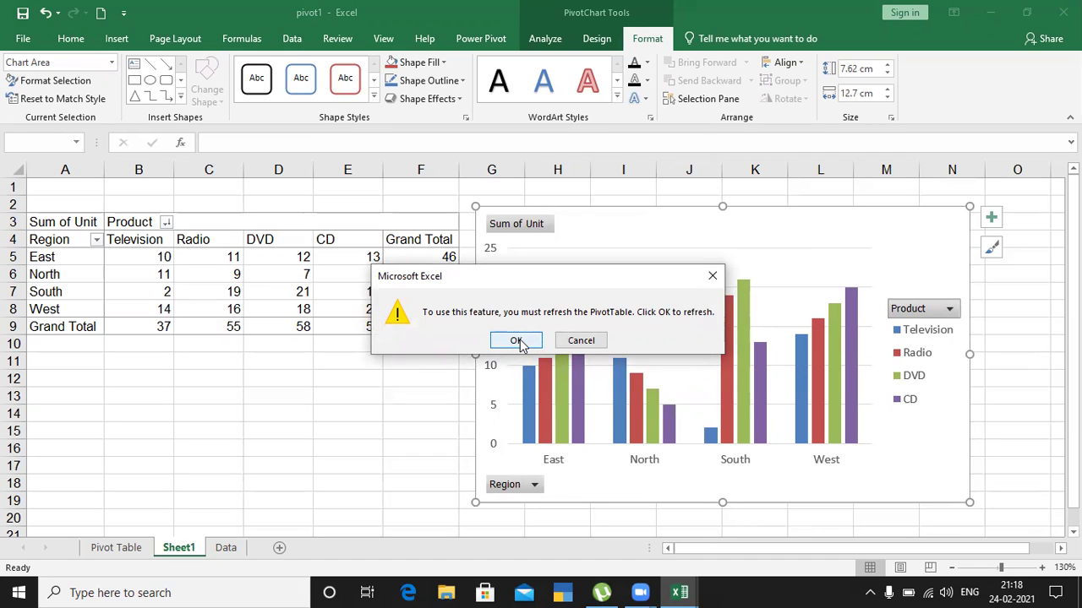
left_click(518, 341)
Refresh the PivotTable.
left_click(373, 276)
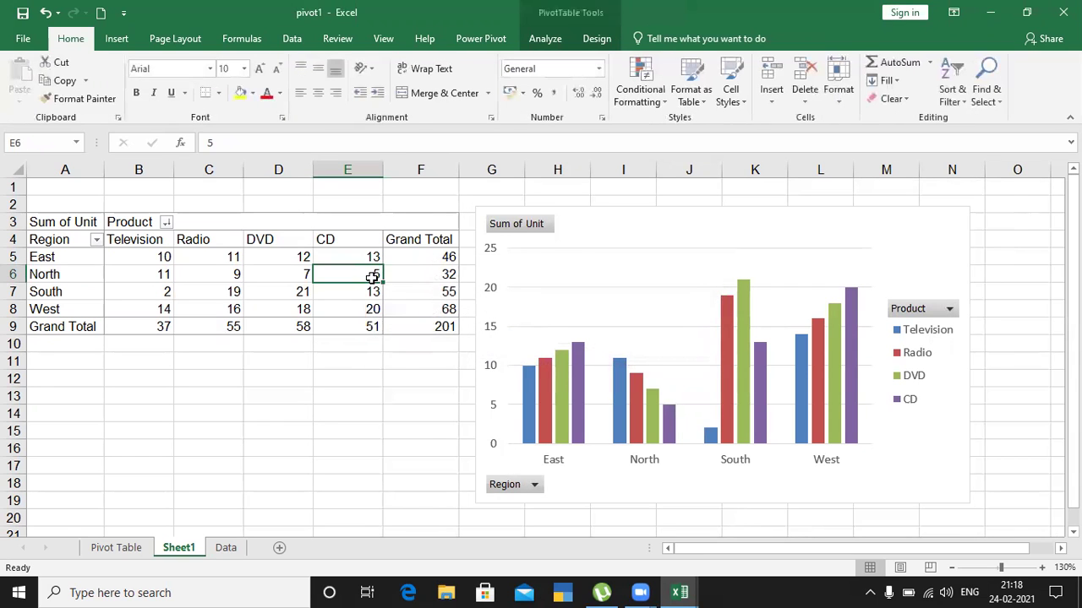
right_click(373, 276)
left_click(413, 348)
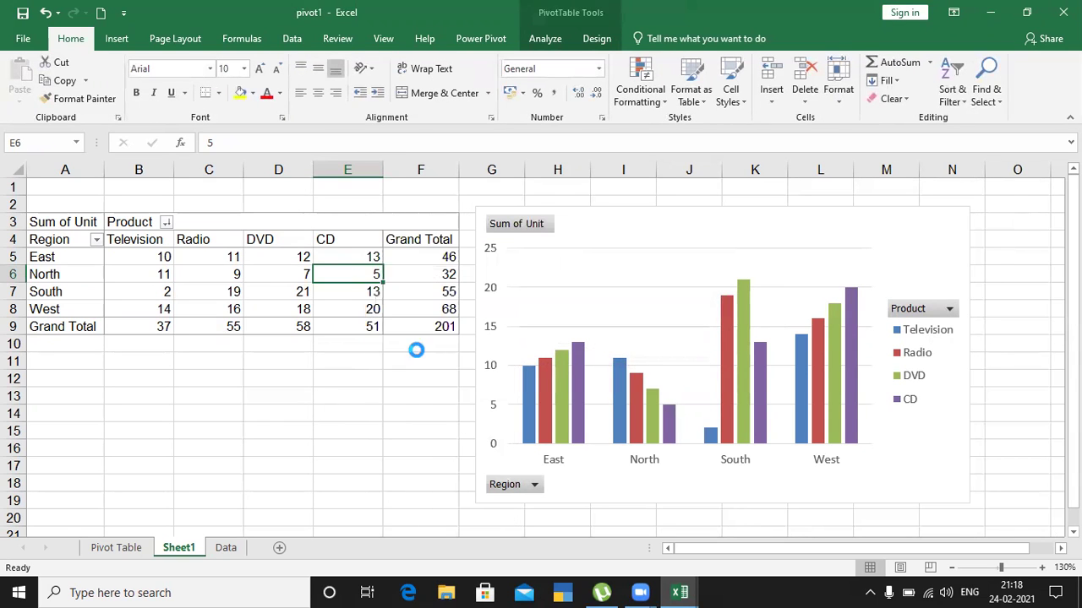
Apply a value filter to the PivotChart's Product field for Sum of Unit greater than or equal to a threshold.
left_click(913, 309)
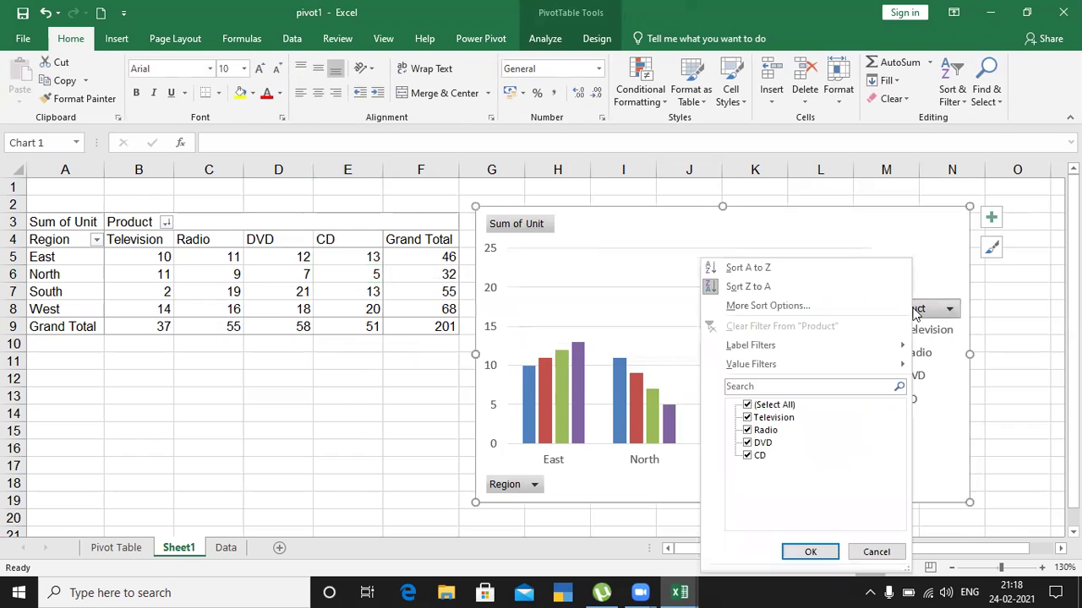
mouse_move(743, 351)
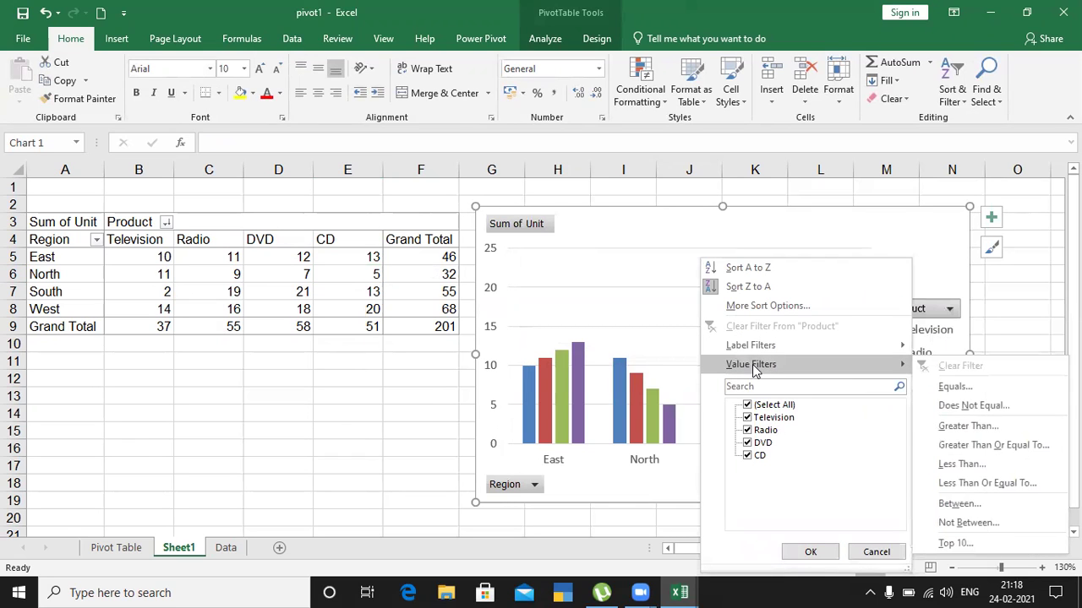
left_click(1004, 446)
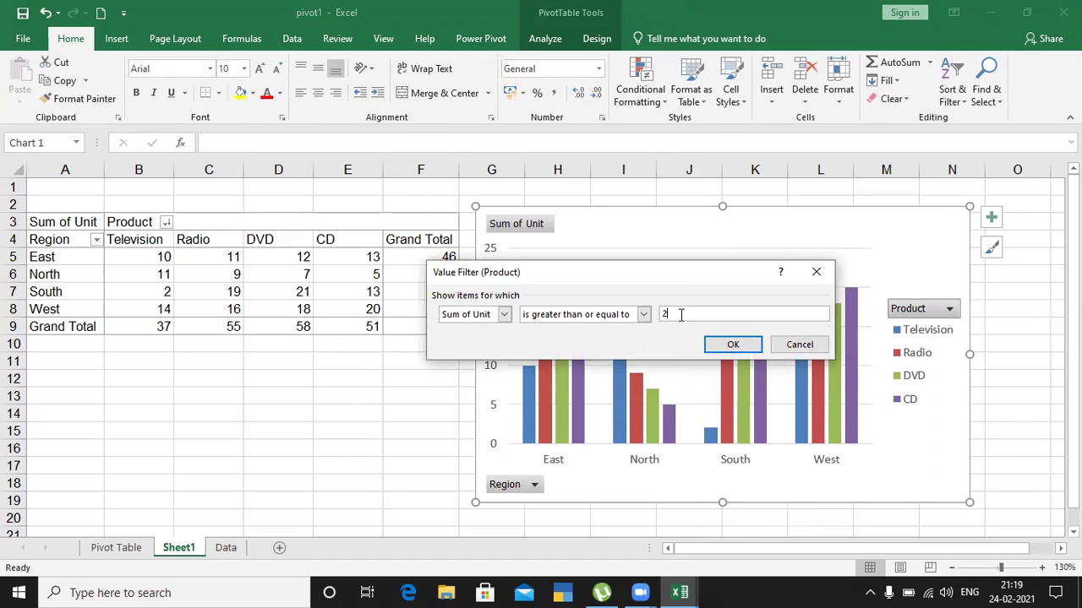
left_click(732, 344)
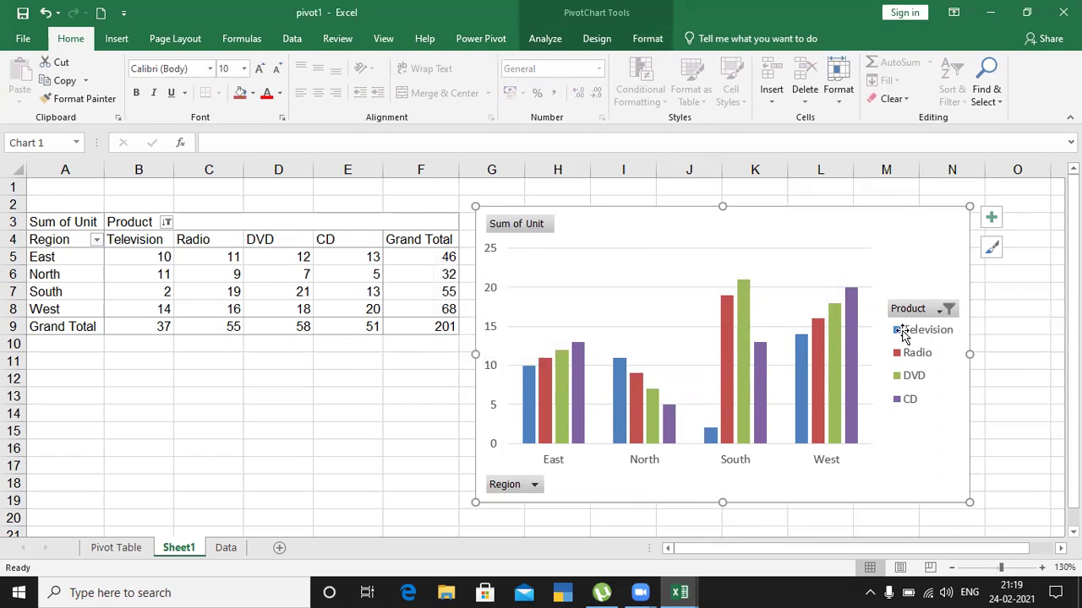
Change the Product value filter to Sum of Unit greater than or equal to 10.
left_click(945, 310)
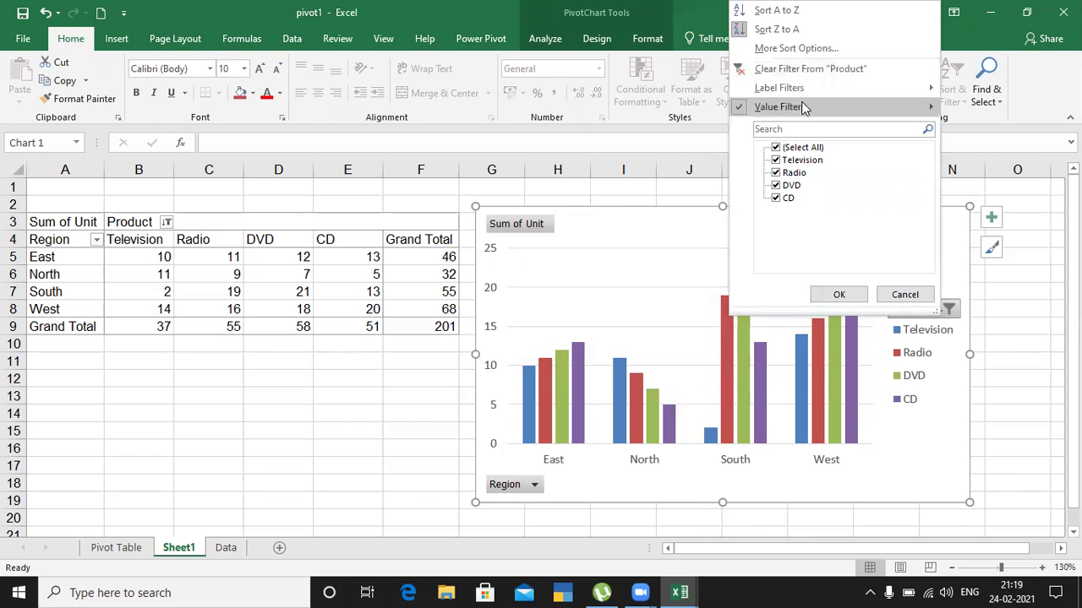
mouse_move(803, 107)
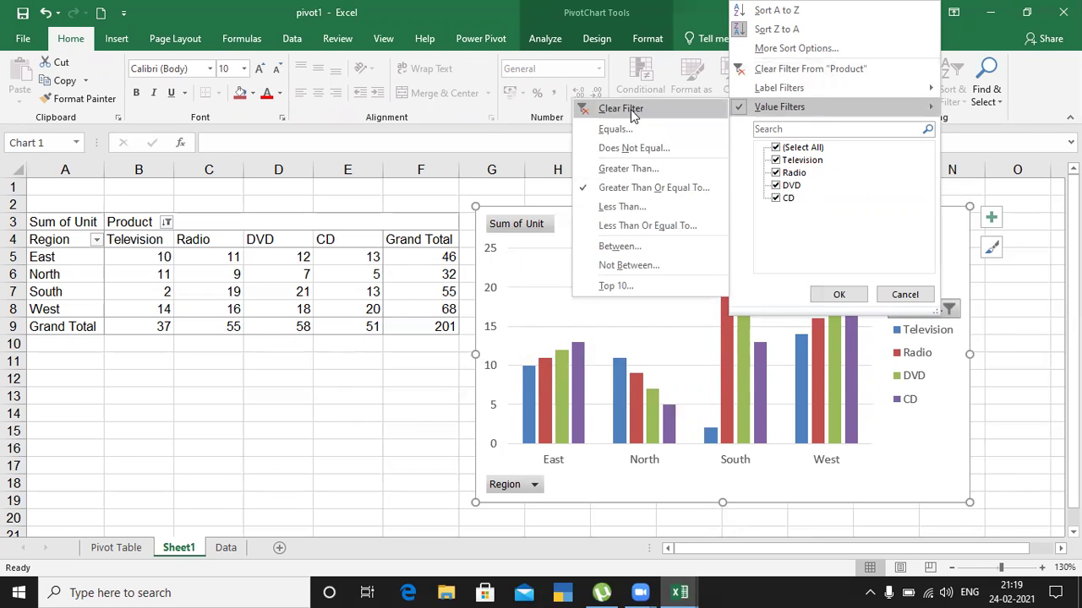
left_click(645, 188)
type("25")
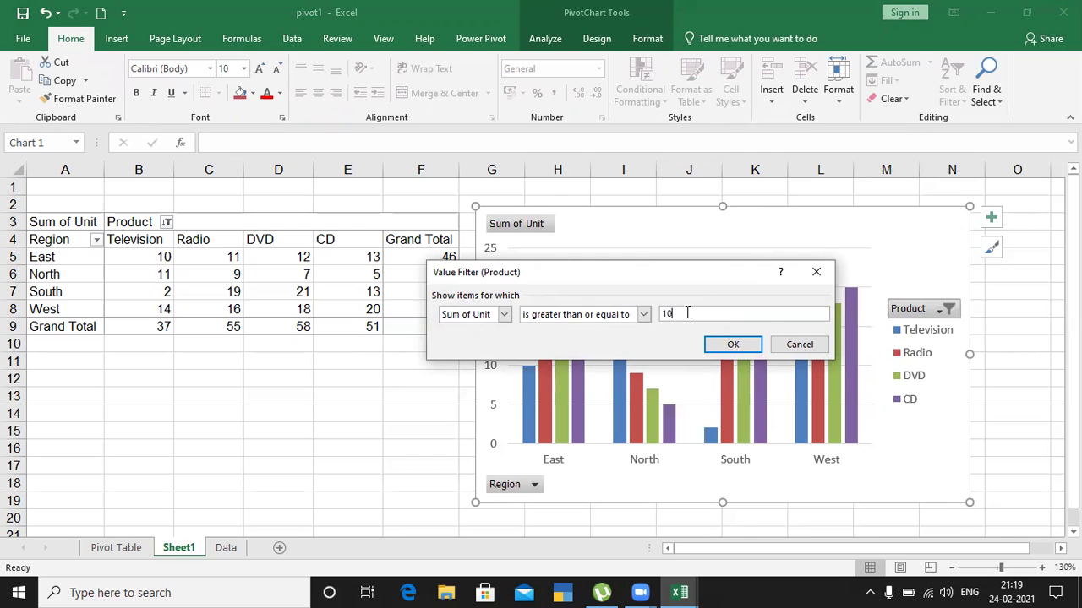
left_click(734, 344)
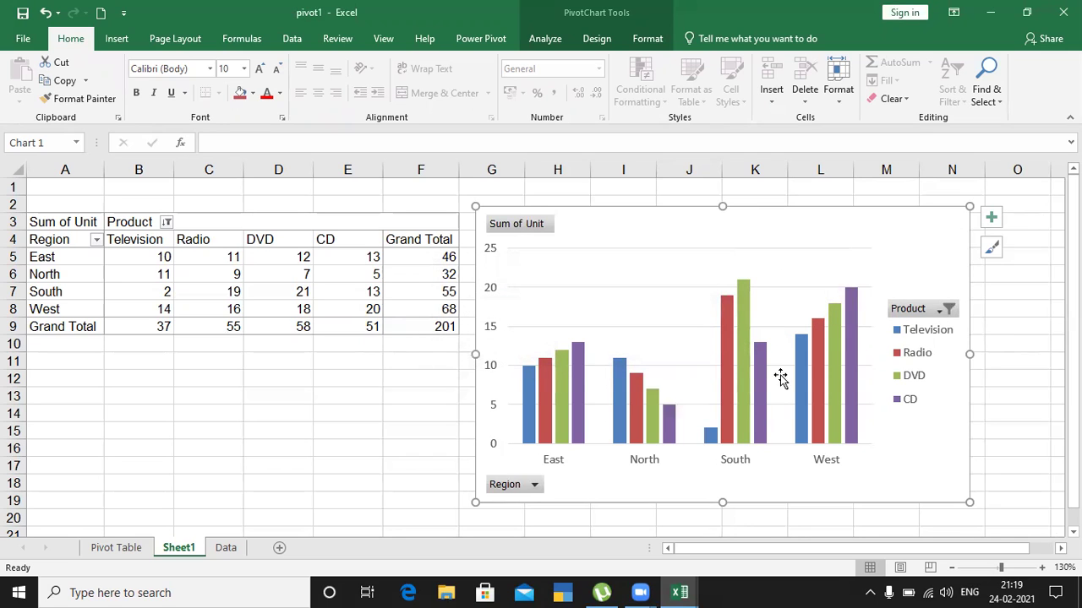
Clear the value filter from the PivotChart's Product field.
left_click(935, 311)
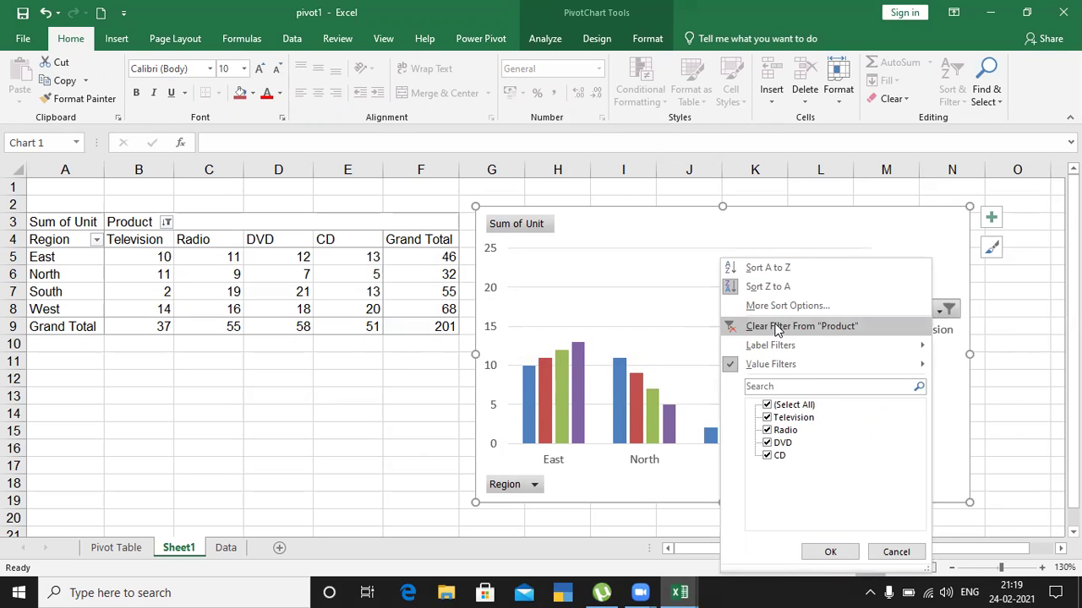
mouse_move(772, 372)
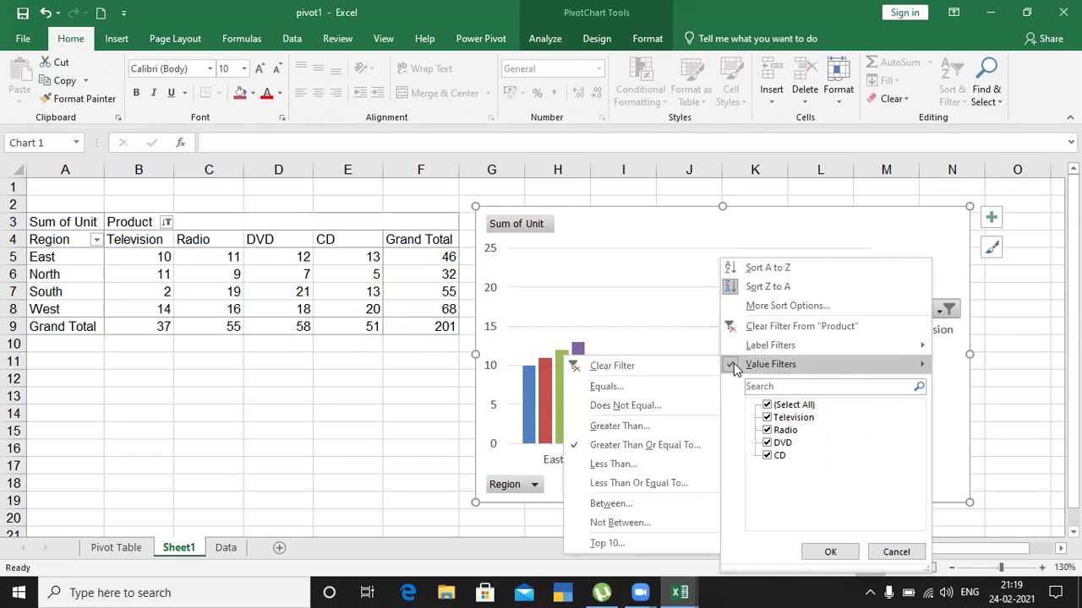
left_click(627, 368)
left_click(949, 309)
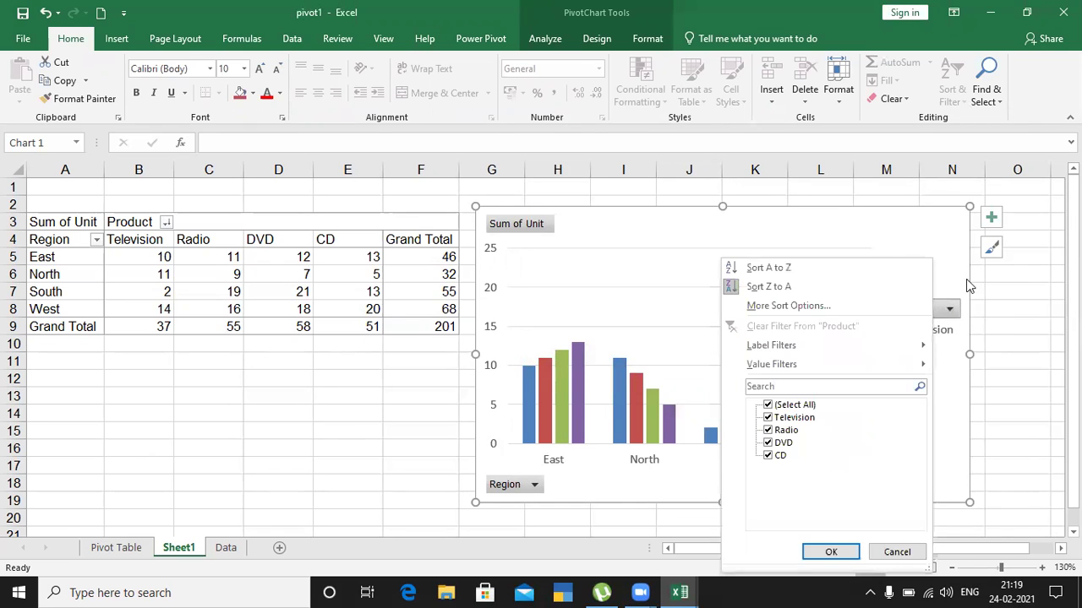
left_click(839, 302)
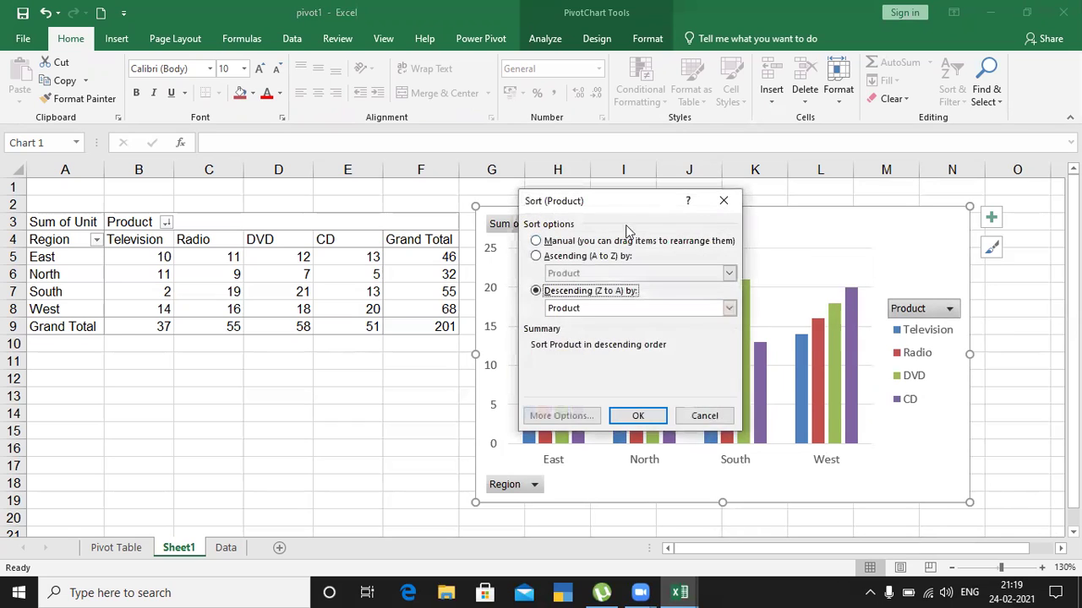
left_click(701, 416)
Nudge the PivotChart slightly upward and apply the chart style with a dark background and bevelled columns.
left_click(1002, 268)
left_click(773, 217)
left_click_drag(767, 218, 772, 211)
left_click(647, 38)
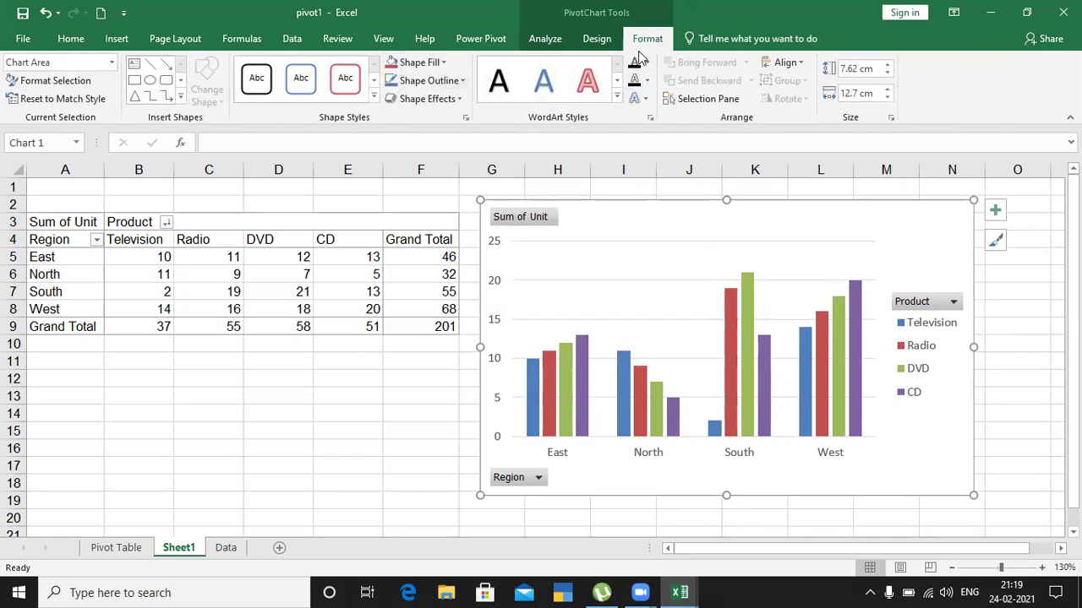
left_click(596, 39)
left_click(699, 99)
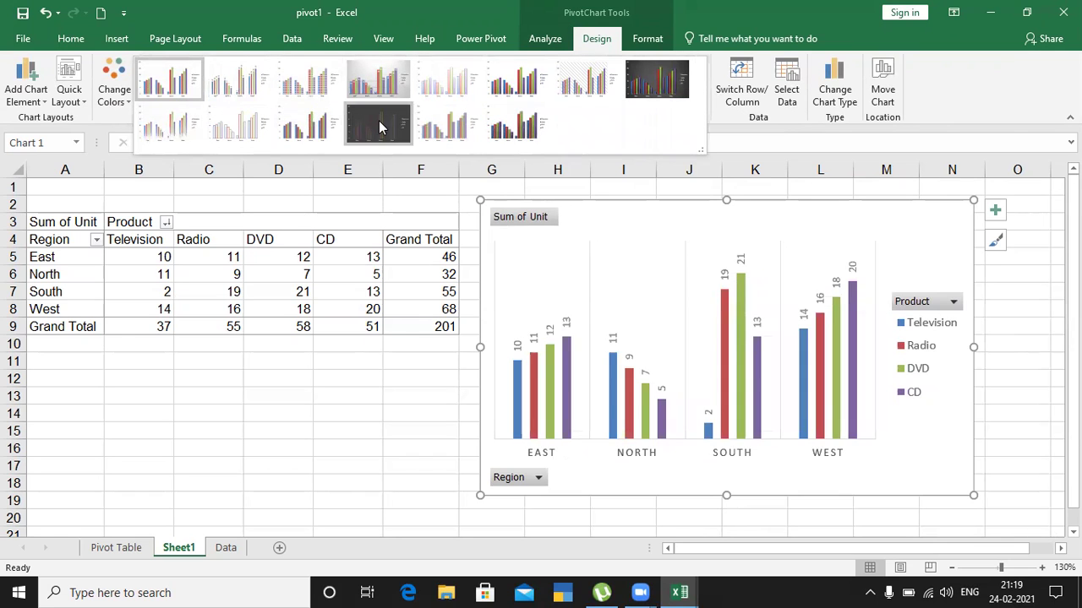
left_click(655, 93)
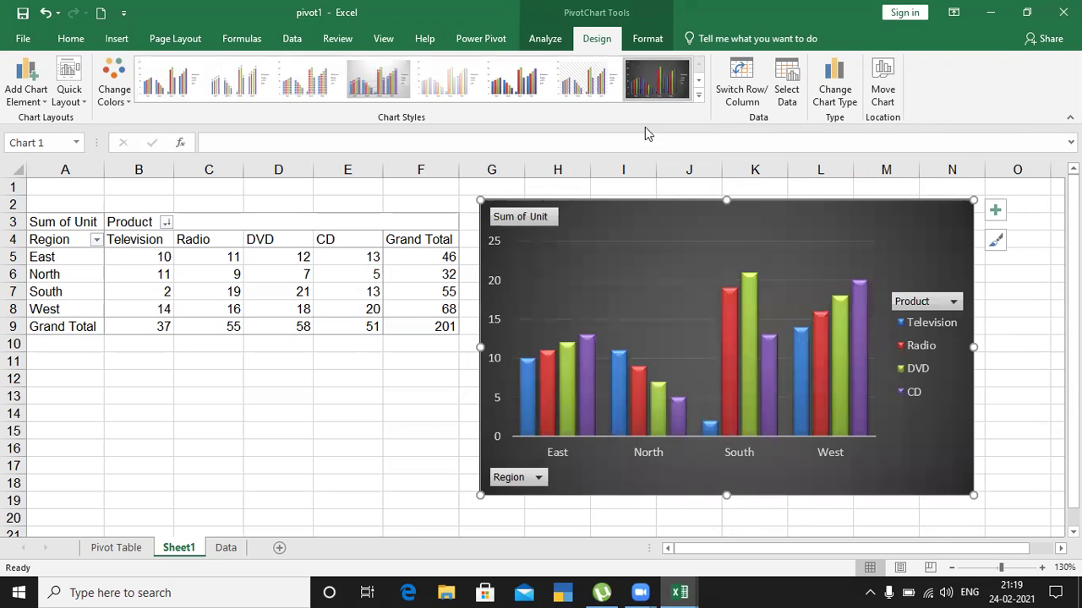
left_click(374, 428)
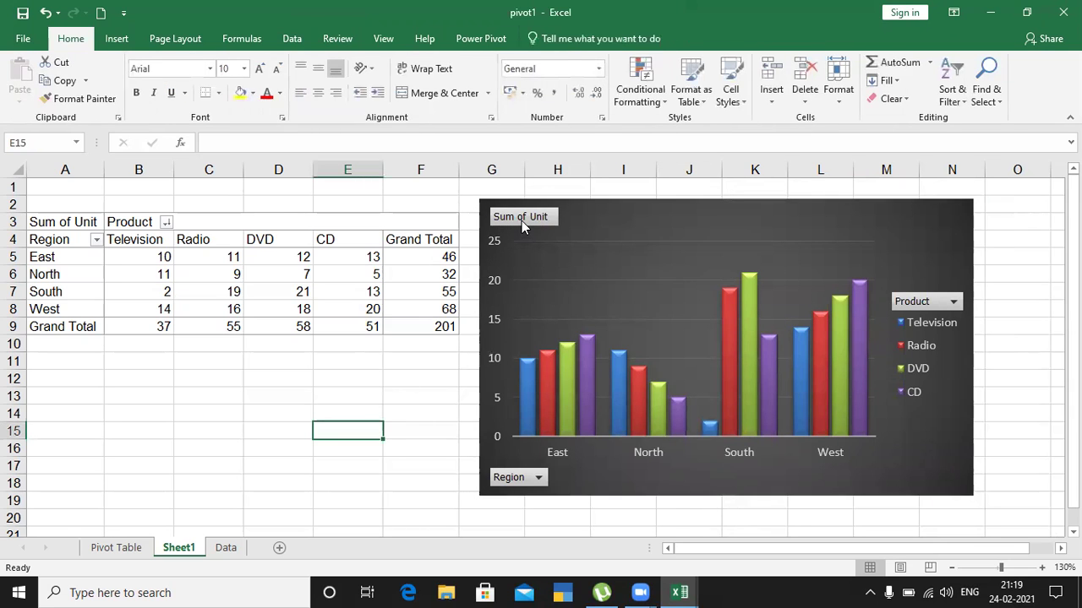
Nudge the PivotChart slightly downward and change its chart type to 3-D Clustered Column.
left_click(522, 221)
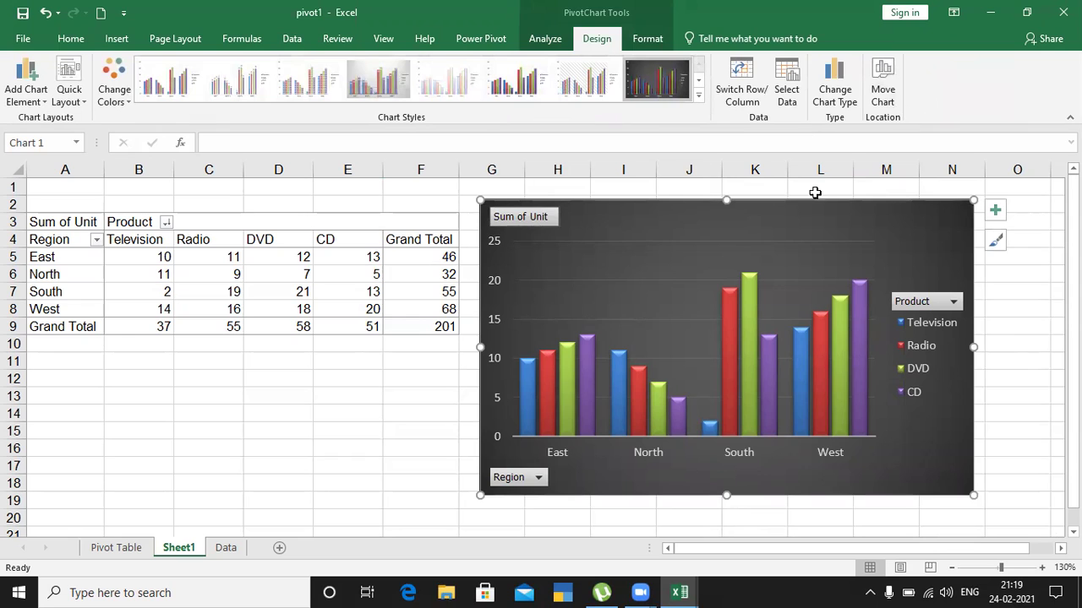
mouse_move(797, 234)
left_mouse_down()
mouse_move(833, 234)
mouse_move(804, 231)
mouse_move(799, 242)
left_mouse_up()
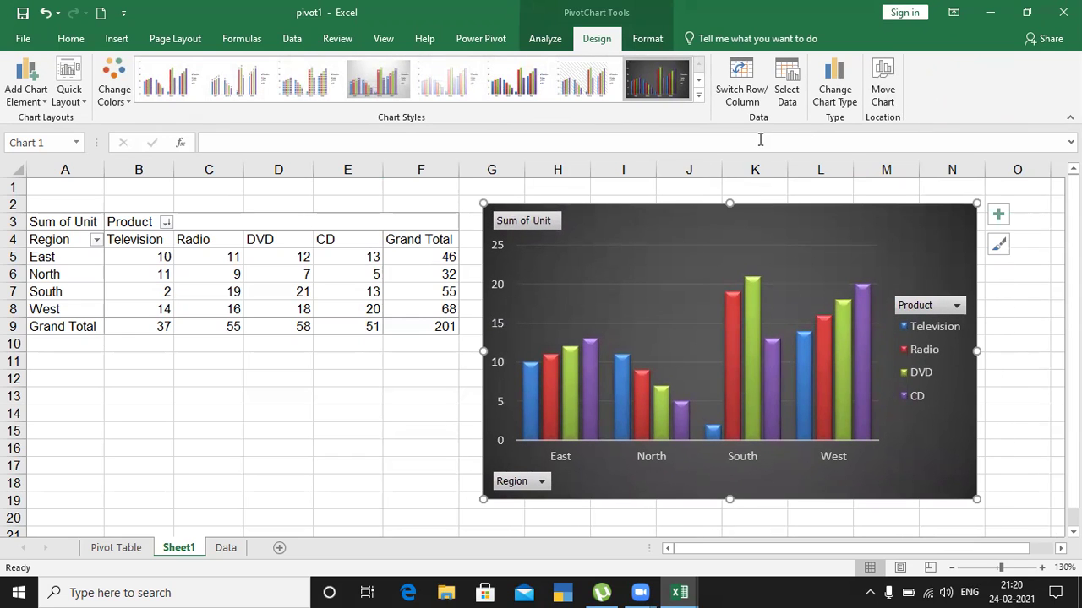
left_click(835, 93)
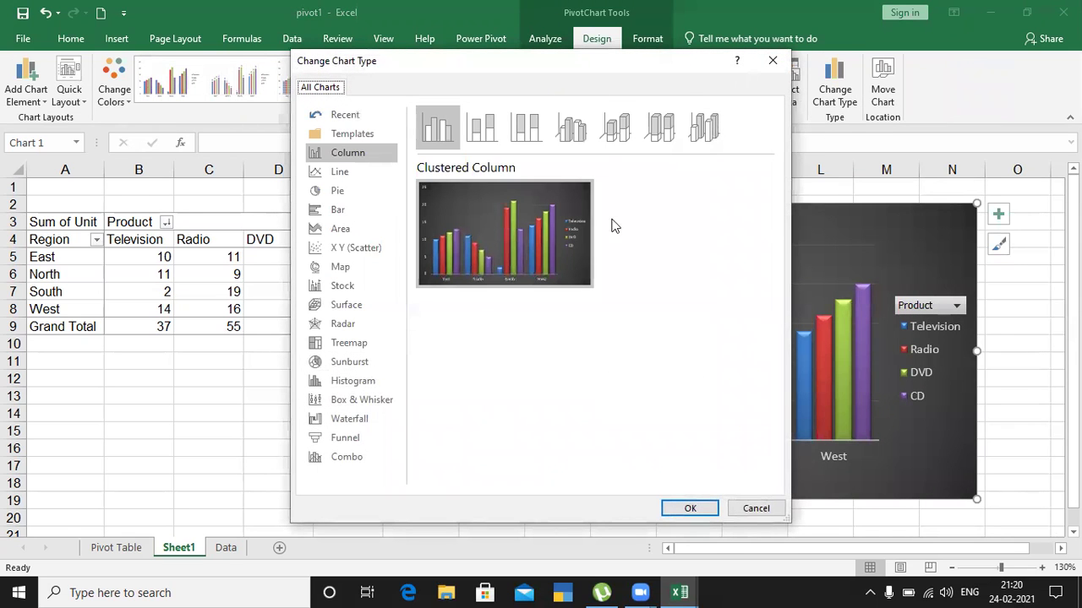
left_click(572, 135)
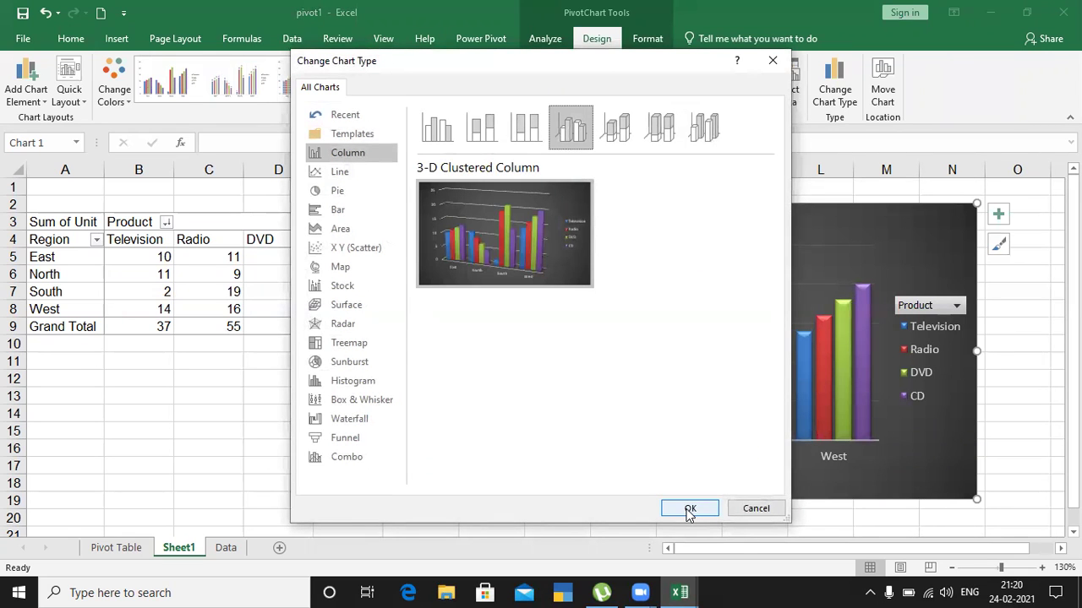
left_click(689, 510)
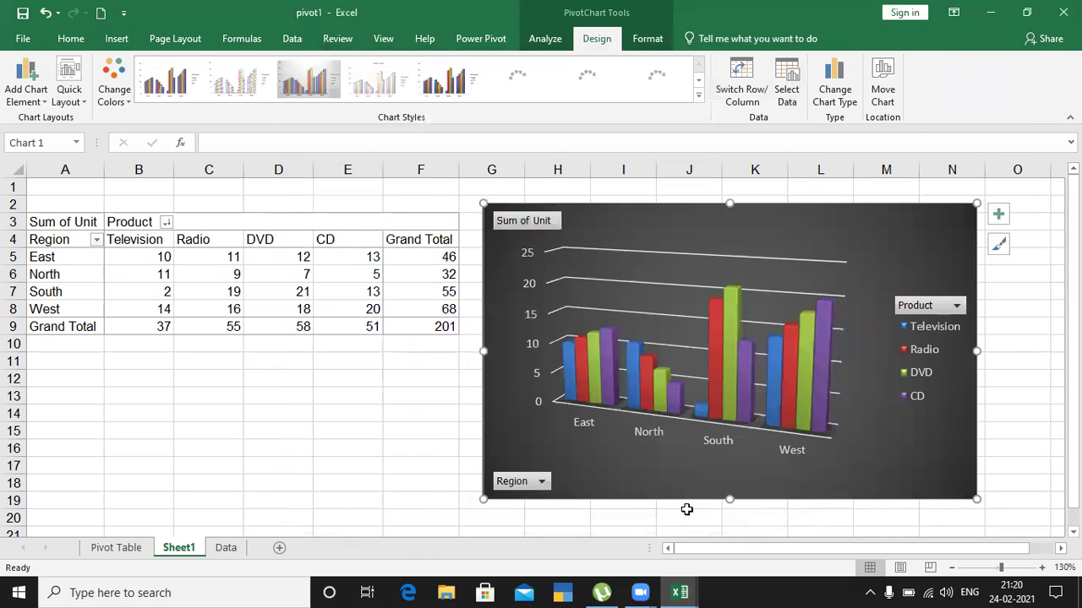
left_click(433, 401)
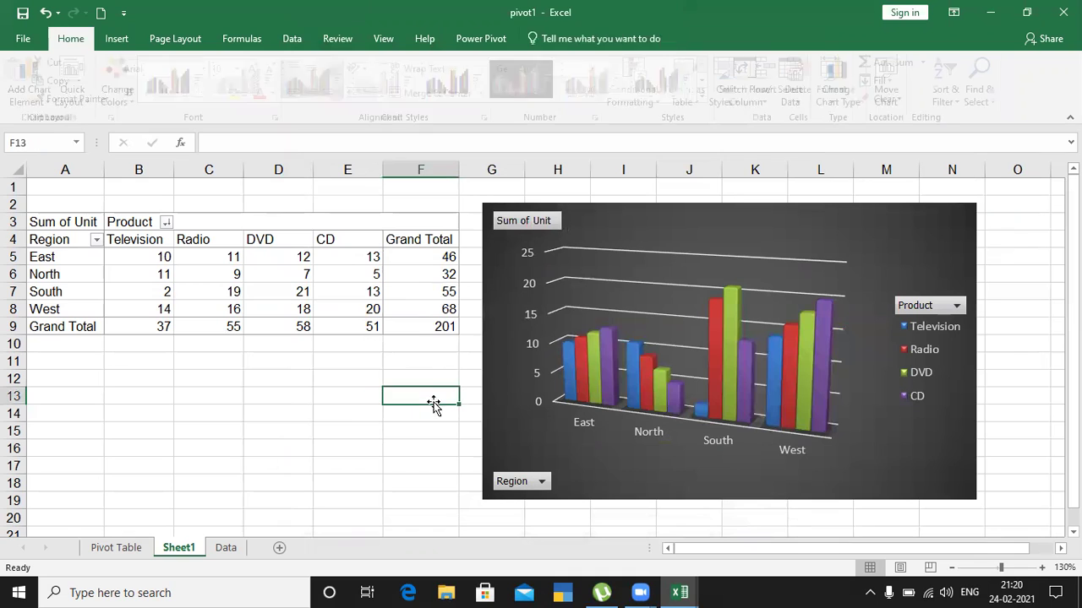
Insert a second PivotChart from the PivotTable as a clustered bar chart.
left_click(292, 272)
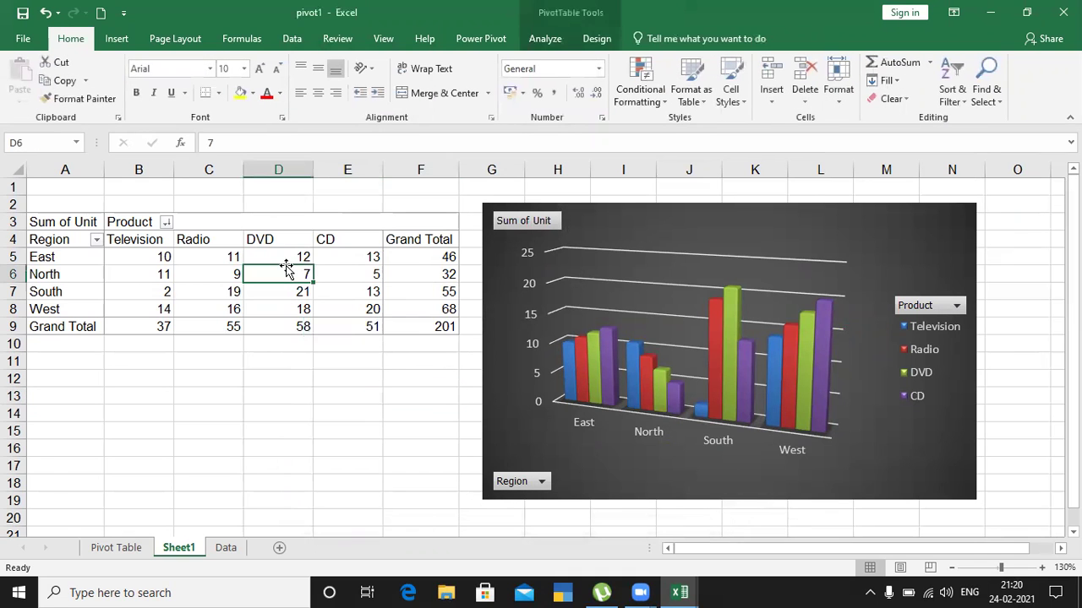
left_click(545, 38)
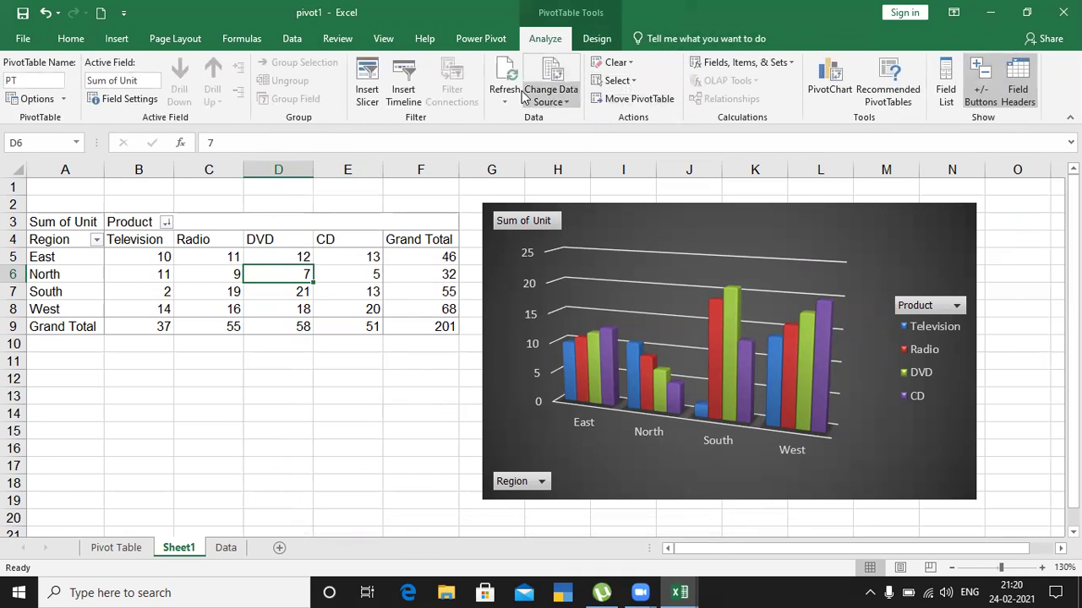
left_click(596, 38)
left_click(545, 38)
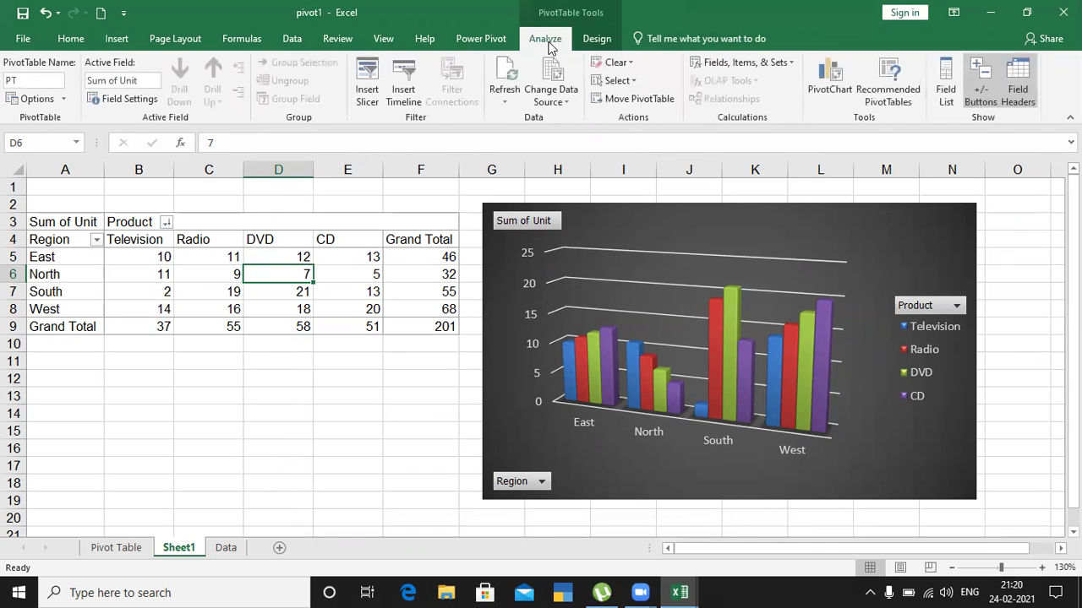
left_click(829, 80)
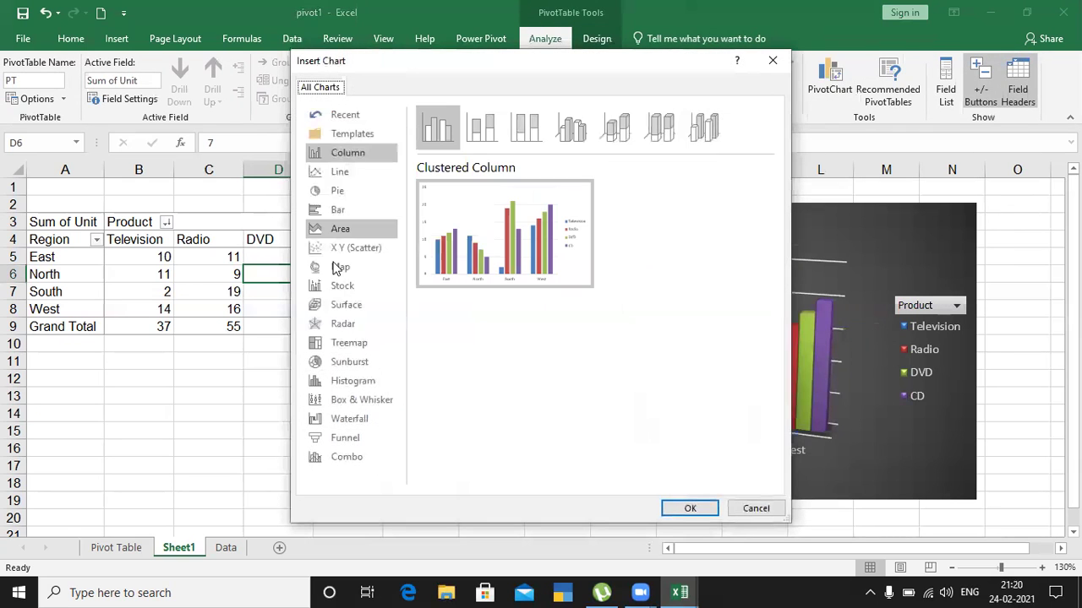
left_click(338, 210)
mouse_move(524, 220)
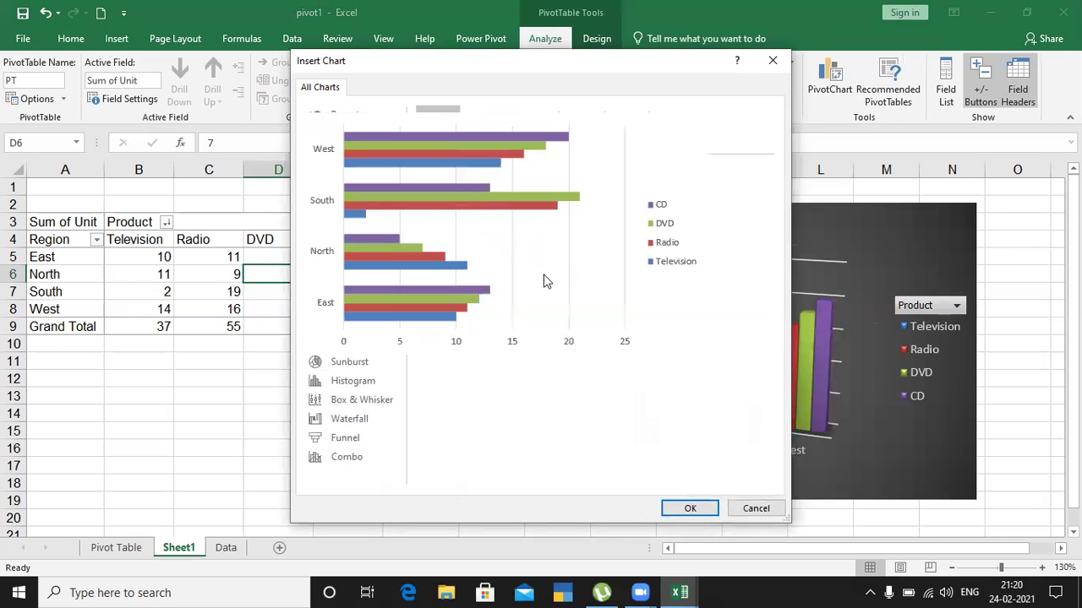
left_click(686, 507)
Move the new bar PivotChart below the PivotTable so that it starts around cell B20.
left_click_drag(609, 230, 334, 376)
scroll(463, 317, "down", 5)
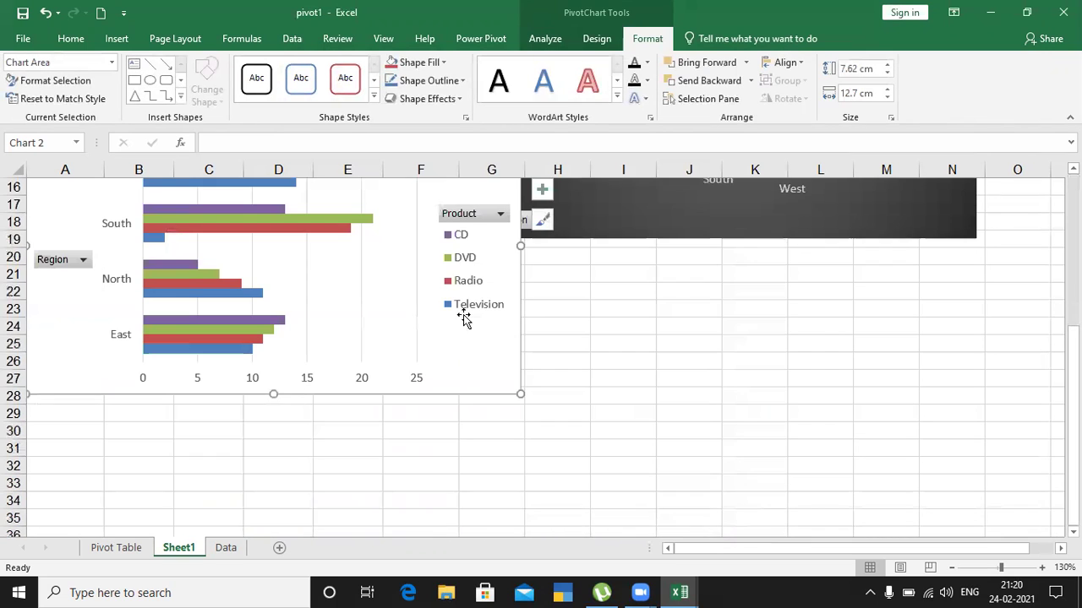
scroll(463, 317, "up", 3)
left_click_drag(471, 333, 556, 447)
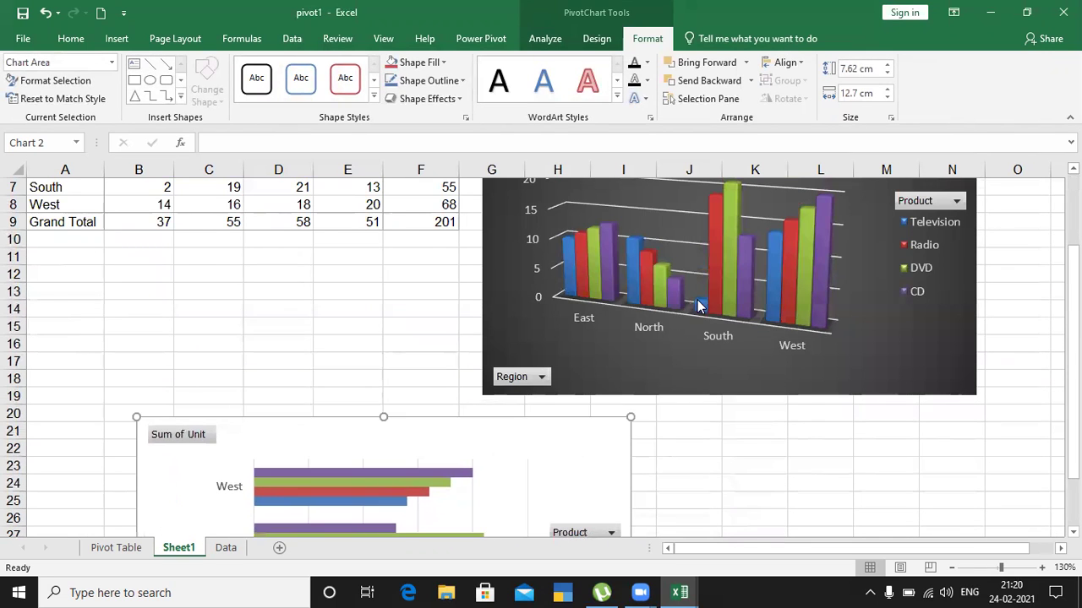
Move the dark 3-D column PivotChart farther from the PivotTable so that it starts at column H.
scroll(697, 305, "up", 2)
left_click_drag(603, 225, 670, 221)
scroll(476, 382, "down", 5)
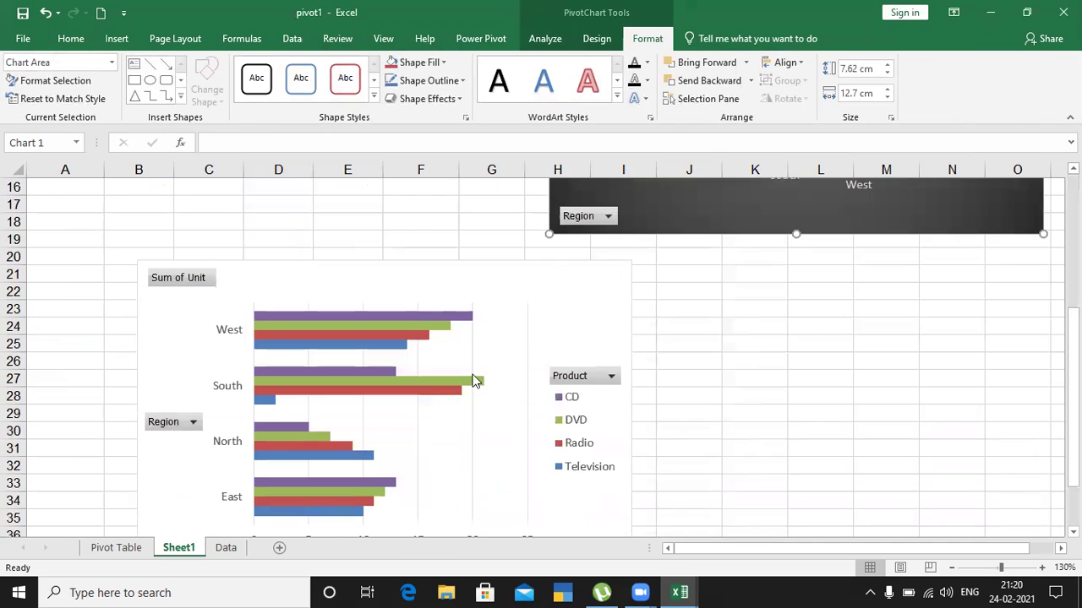
Move the bar PivotChart up beneath the PivotTable so that it starts at column A, row 11.
left_click_drag(425, 282, 323, 218)
scroll(407, 256, "up", 3)
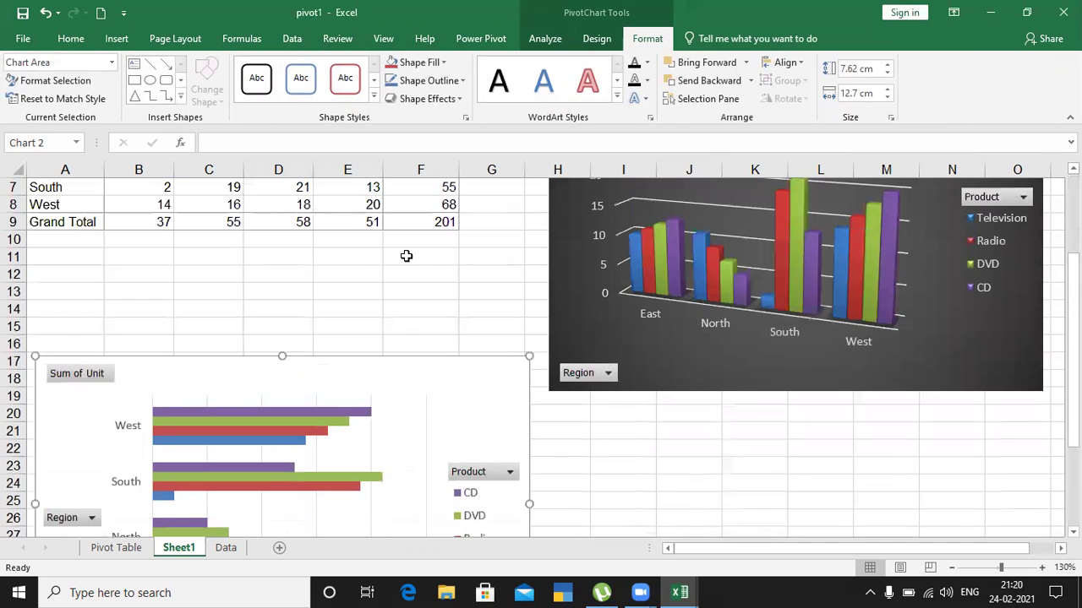
left_click_drag(386, 367, 386, 256)
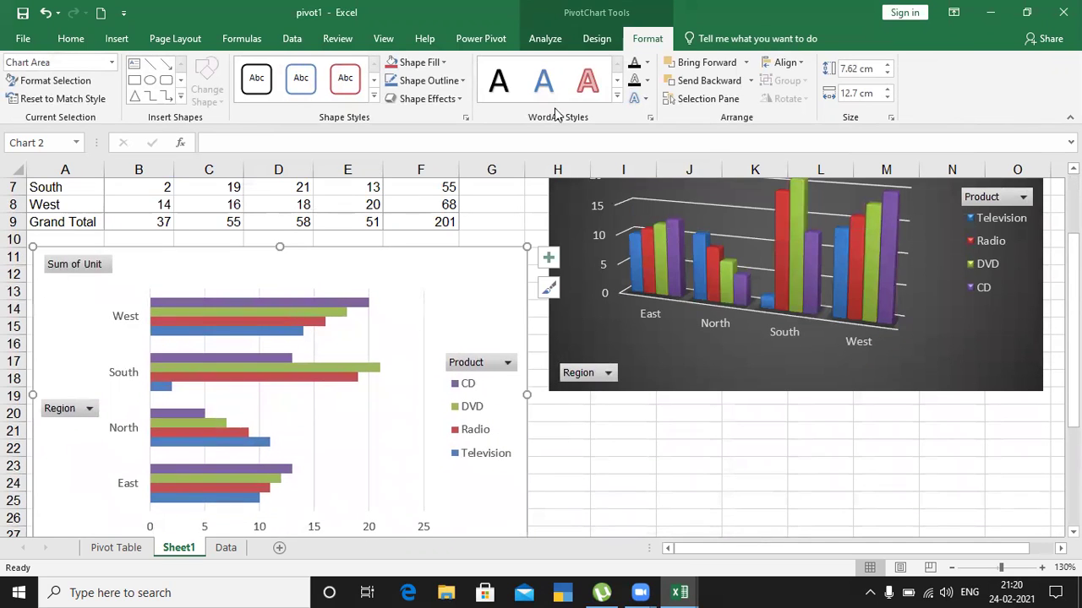
Apply the dark gradient chart style with a title to the bar PivotChart and nudge it slightly up toward the PivotTable.
left_click(594, 40)
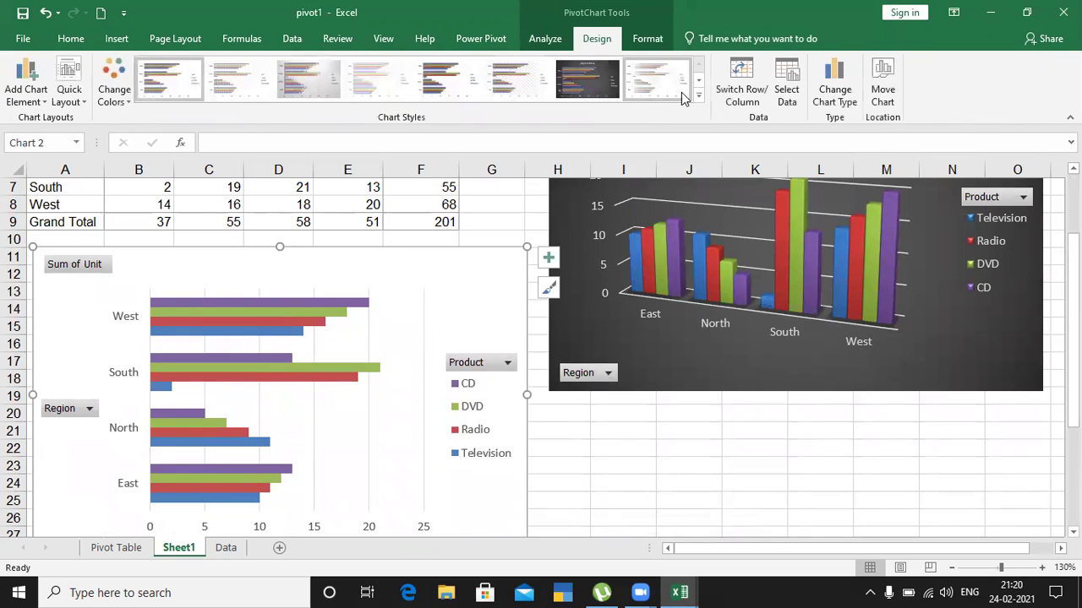
left_click(698, 96)
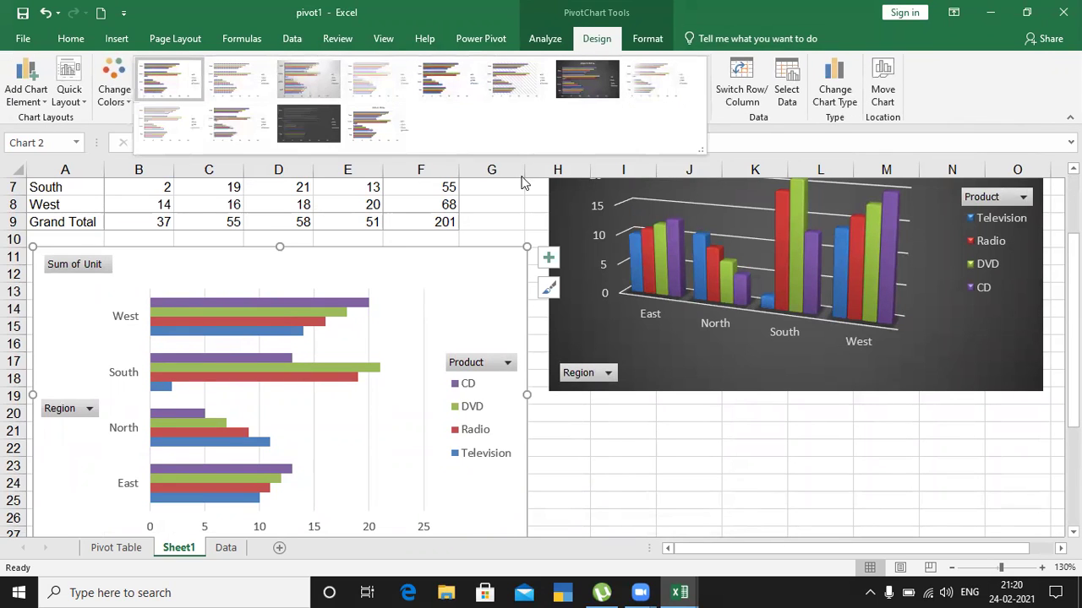
left_click(586, 78)
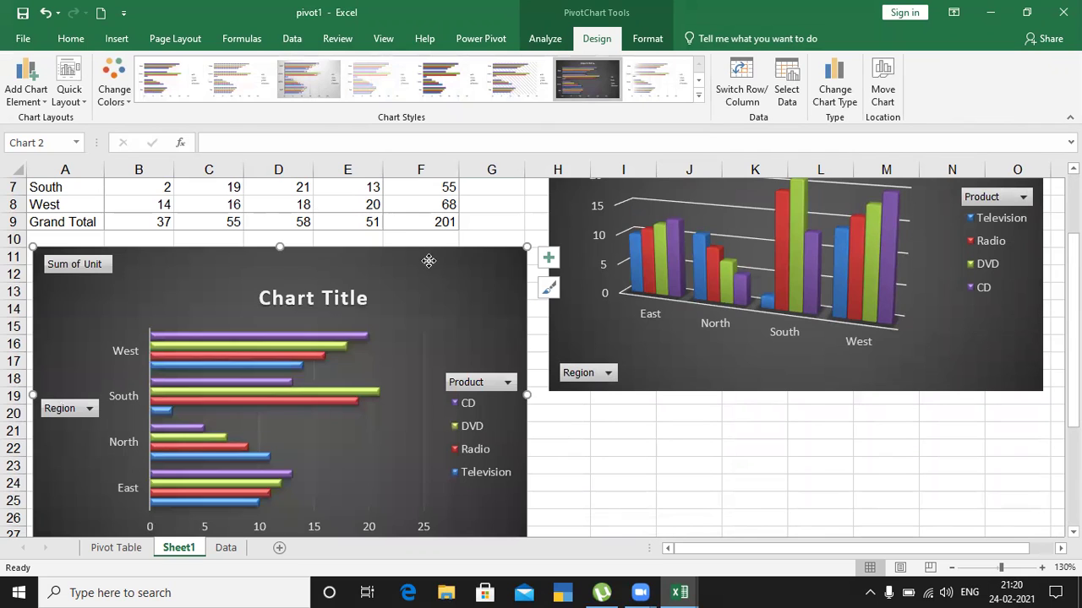
left_click_drag(429, 256, 431, 254)
left_click(712, 449)
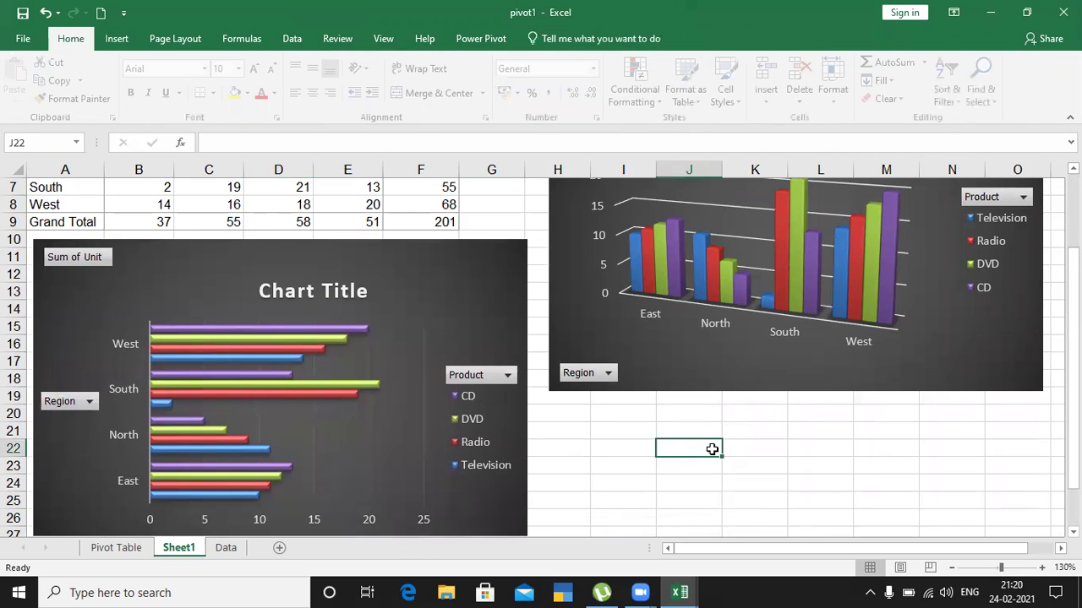
scroll(700, 426, "up", 2)
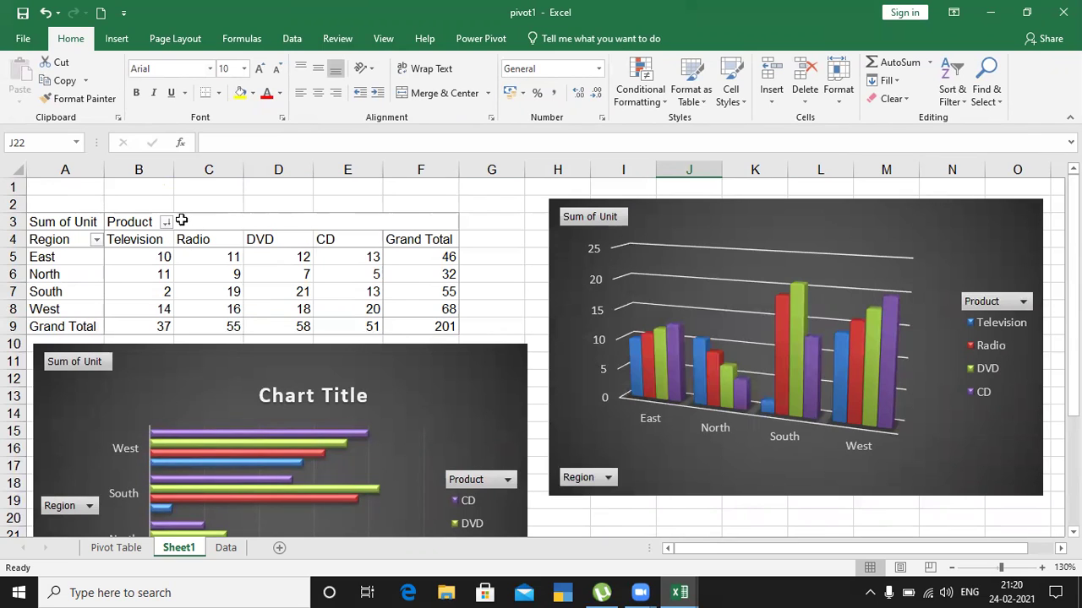
On the Data sheet, select the whole source table from the Region header to the last price, B2:F18.
left_click(227, 549)
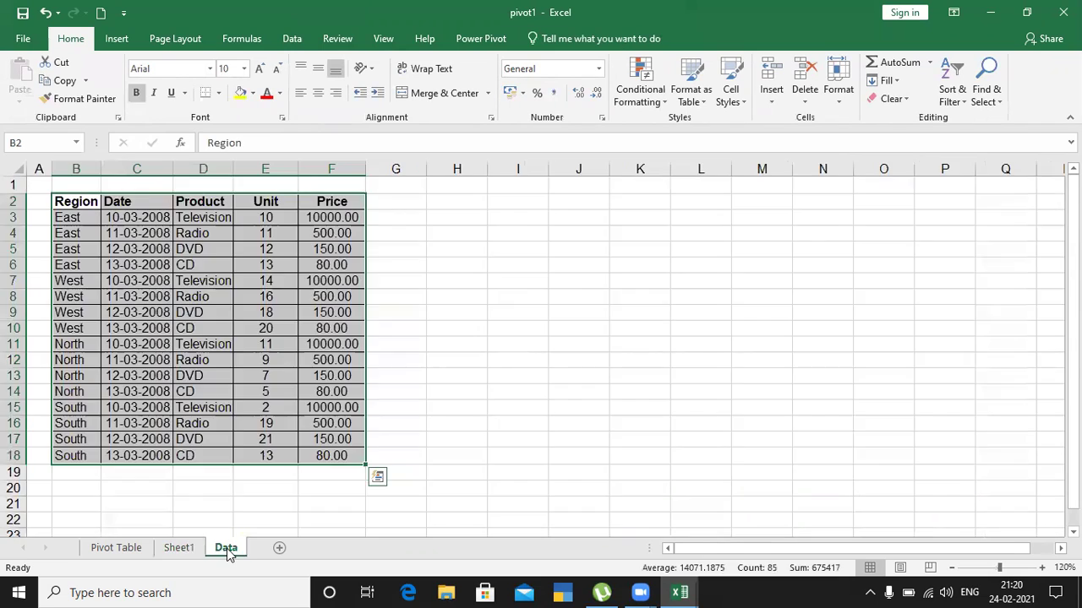
left_click(405, 329)
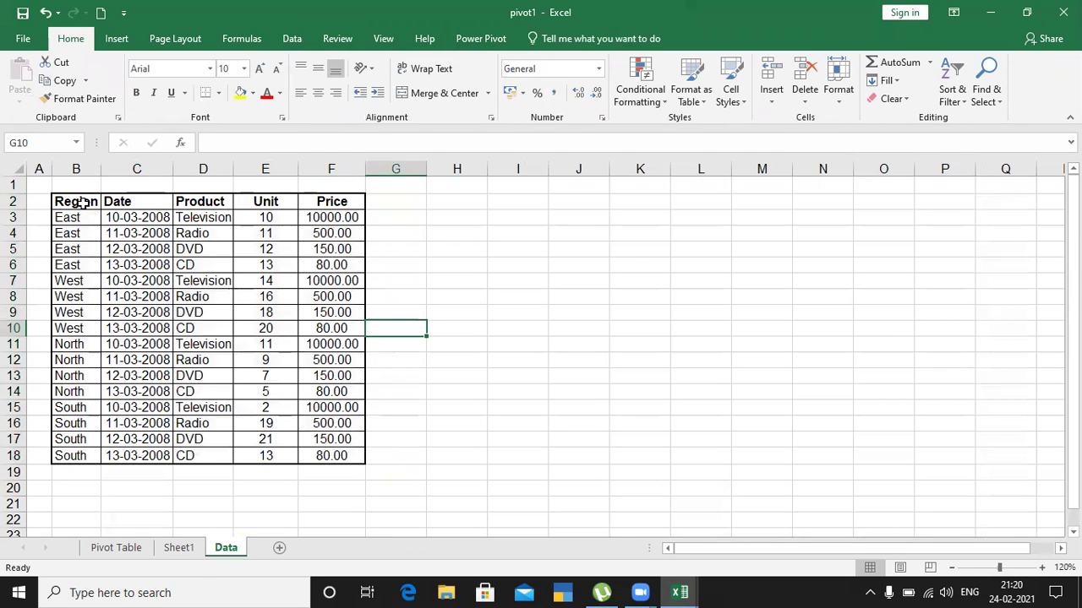
left_click_drag(82, 203, 334, 451)
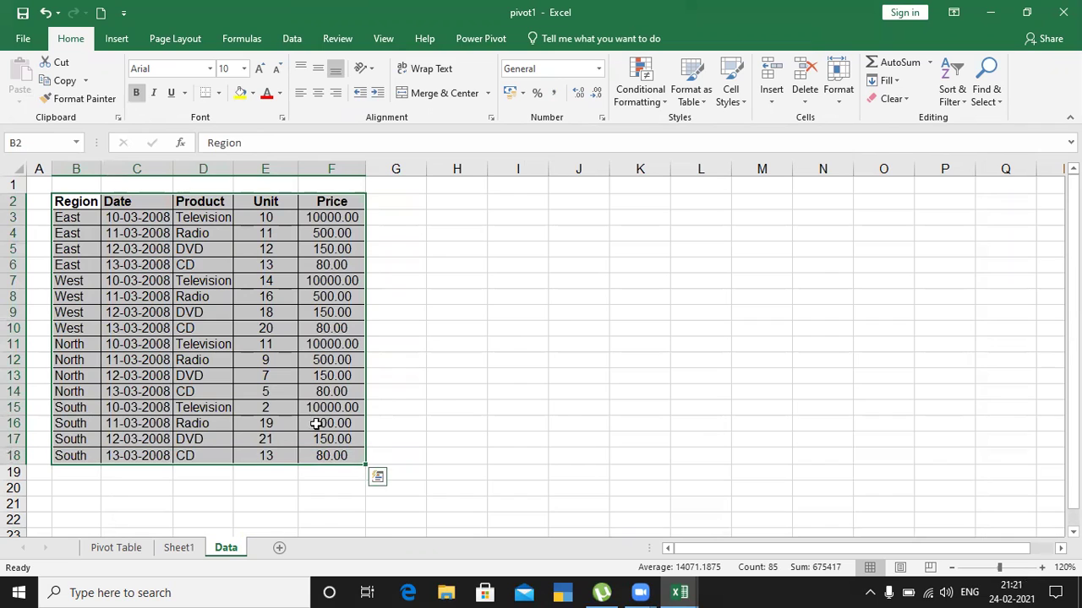
Point out the table's corner cells B2 and F18, reselect the range between them and clear the selection.
left_click(72, 204)
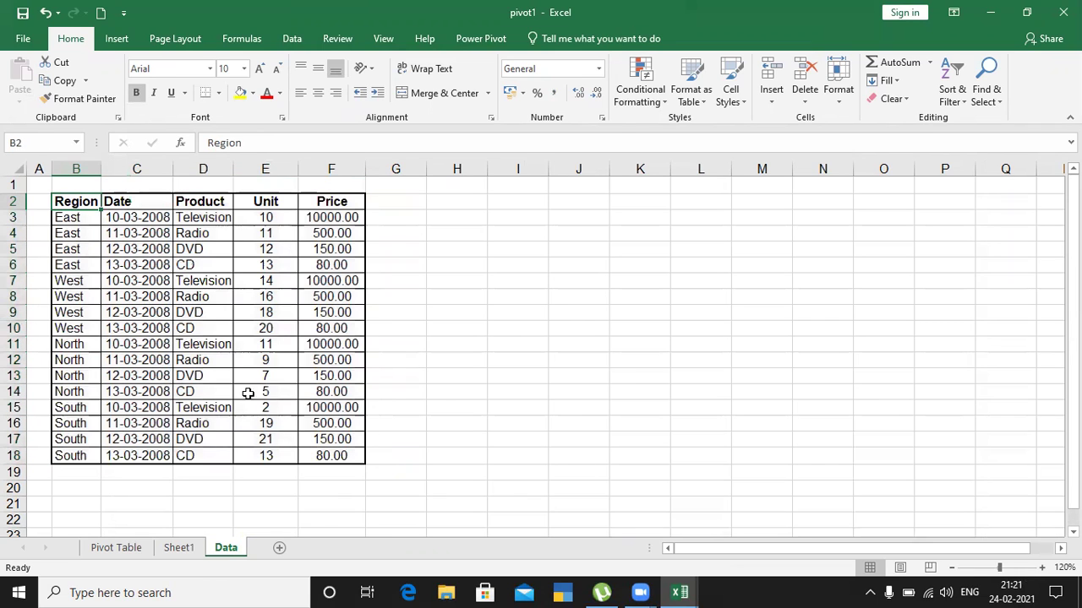
left_click(341, 456)
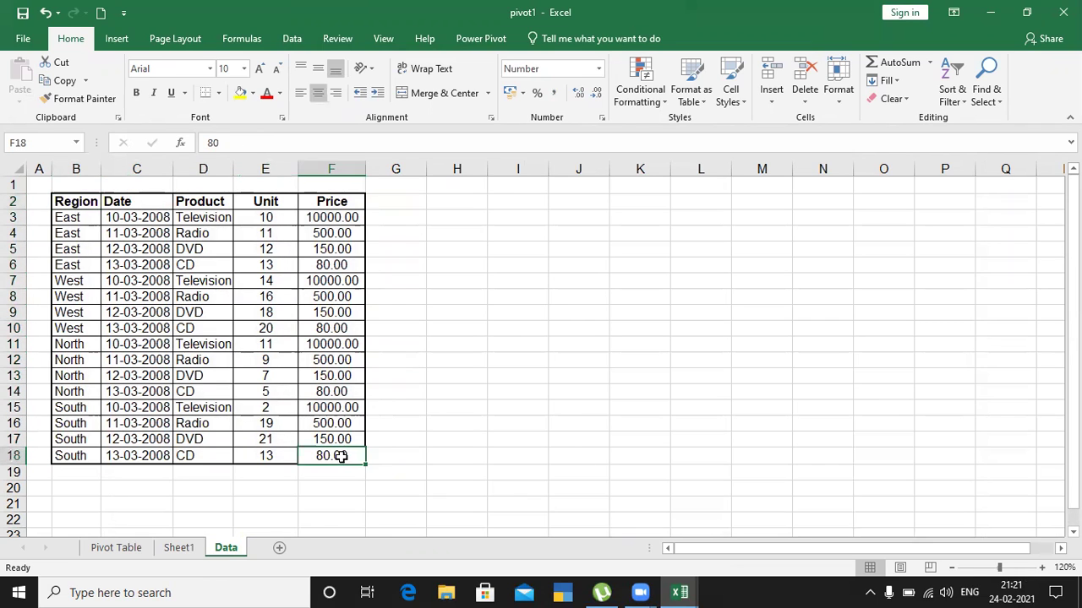
left_click(460, 377)
left_click_drag(78, 202, 345, 456)
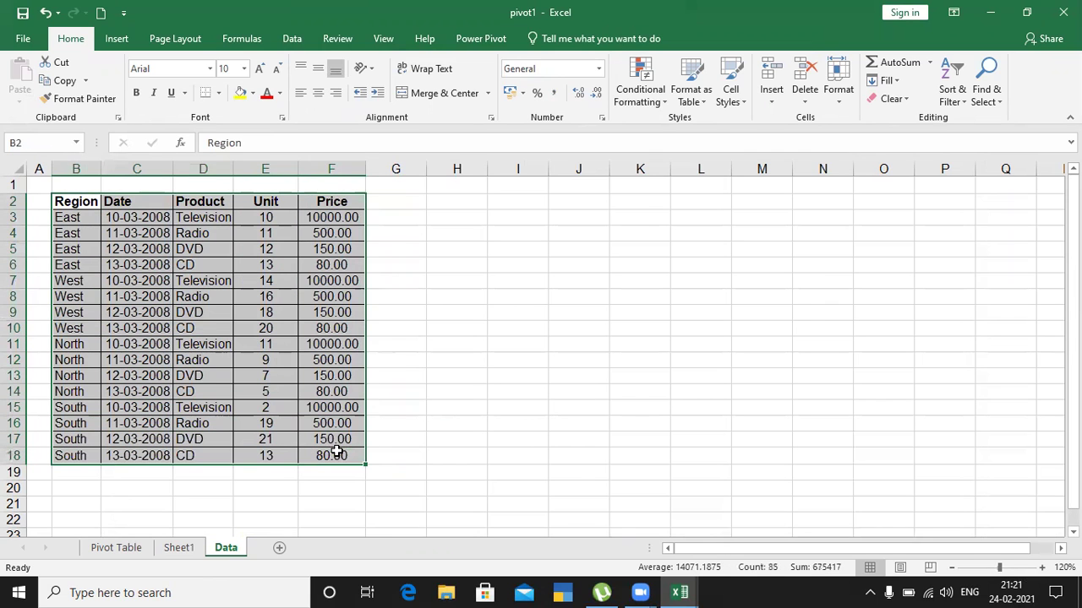
left_click(425, 339)
Select B2:F18 by its cell reference and create a PivotTable from it on the existing Data worksheet at cell I5.
left_click(36, 142)
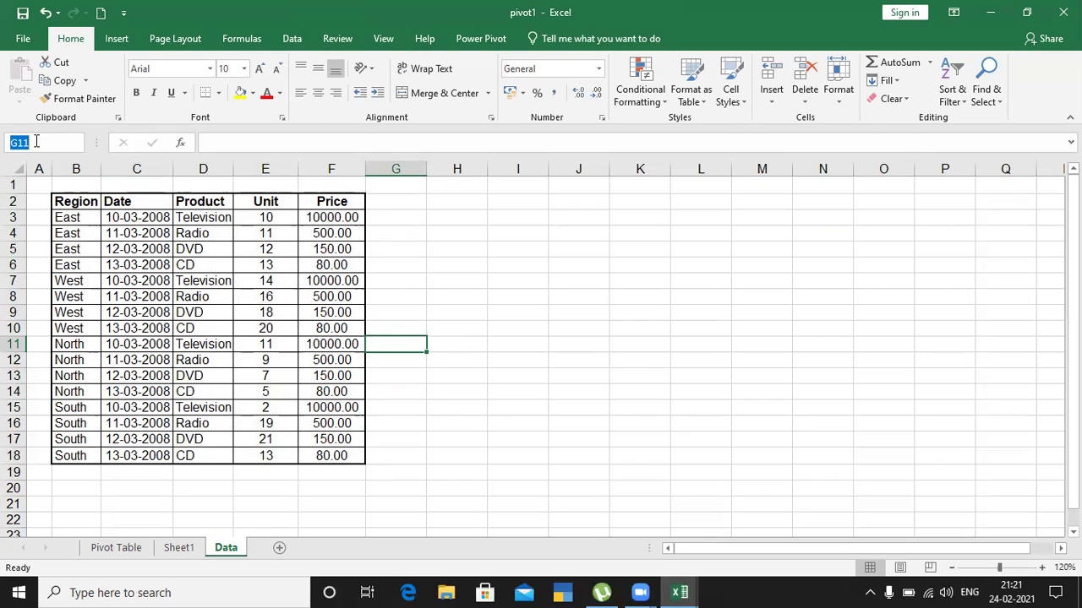
type("b2:f18")
key("Return")
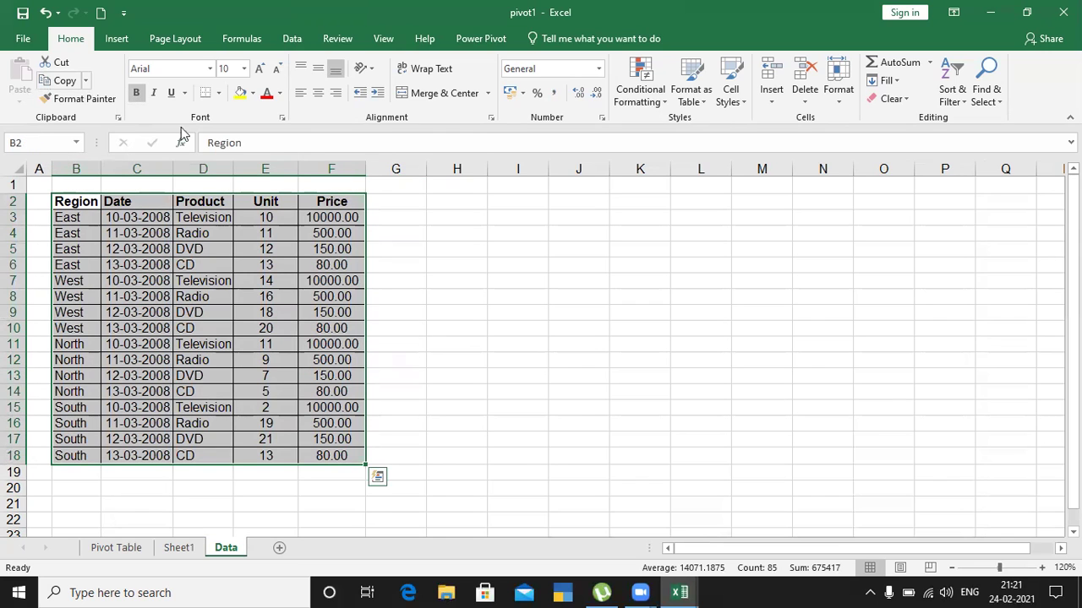
left_click(116, 38)
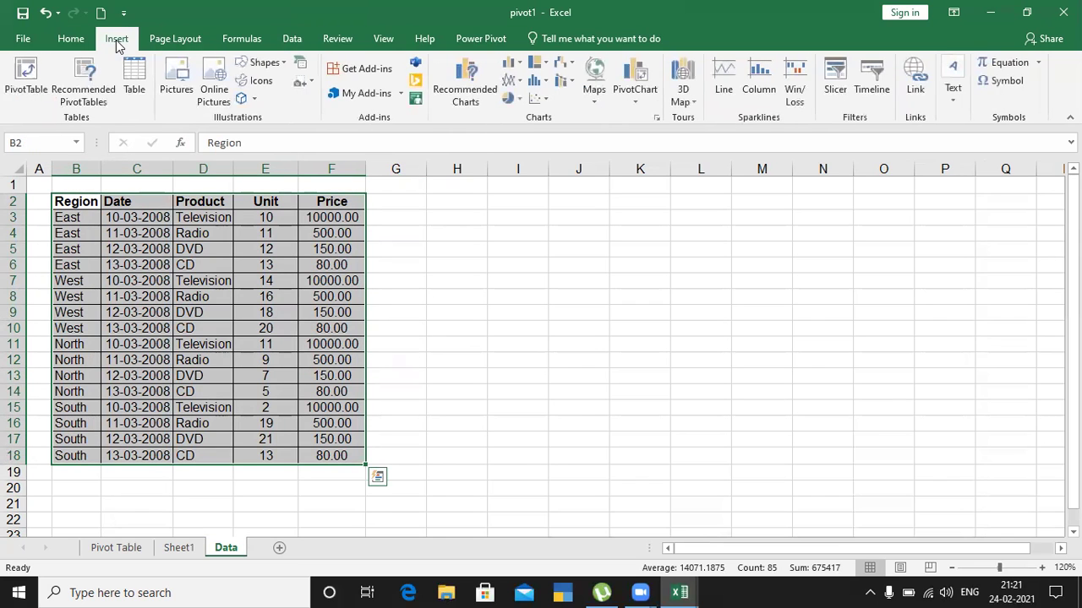
left_click(27, 84)
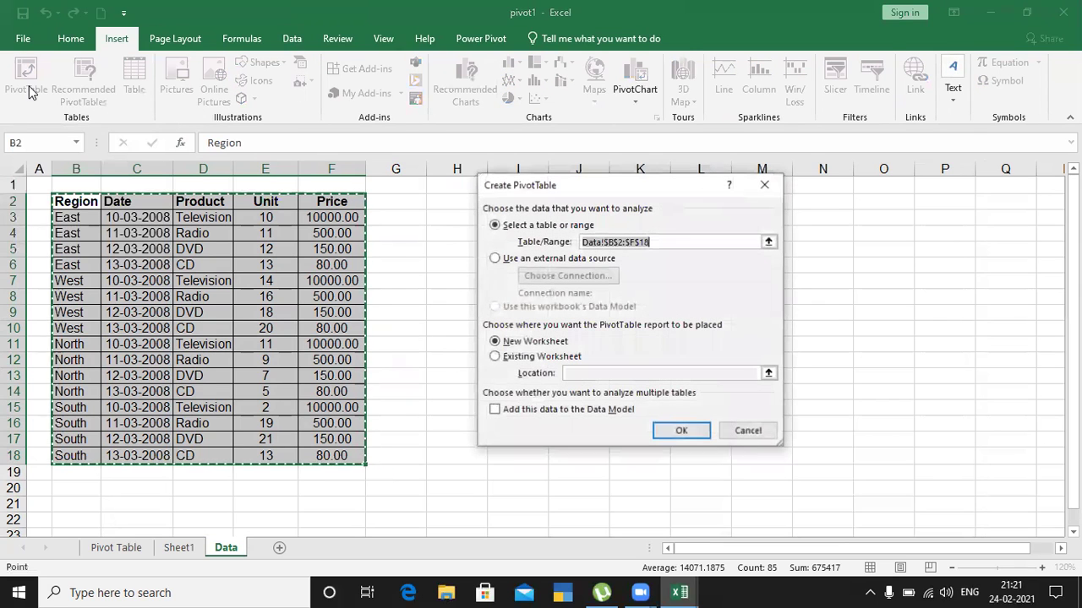
left_click_drag(634, 192, 781, 226)
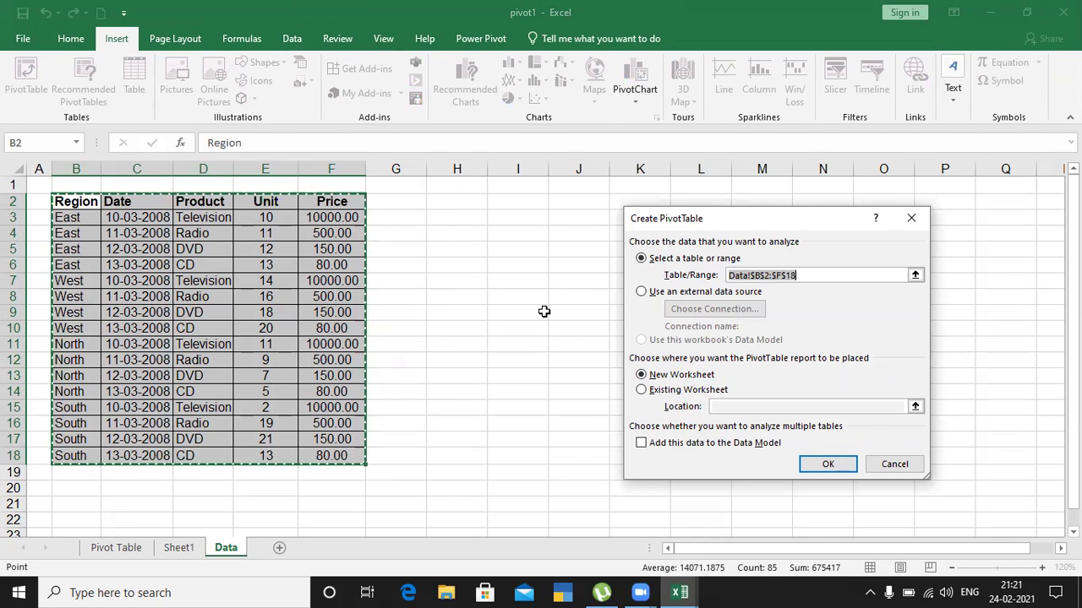
left_click(700, 391)
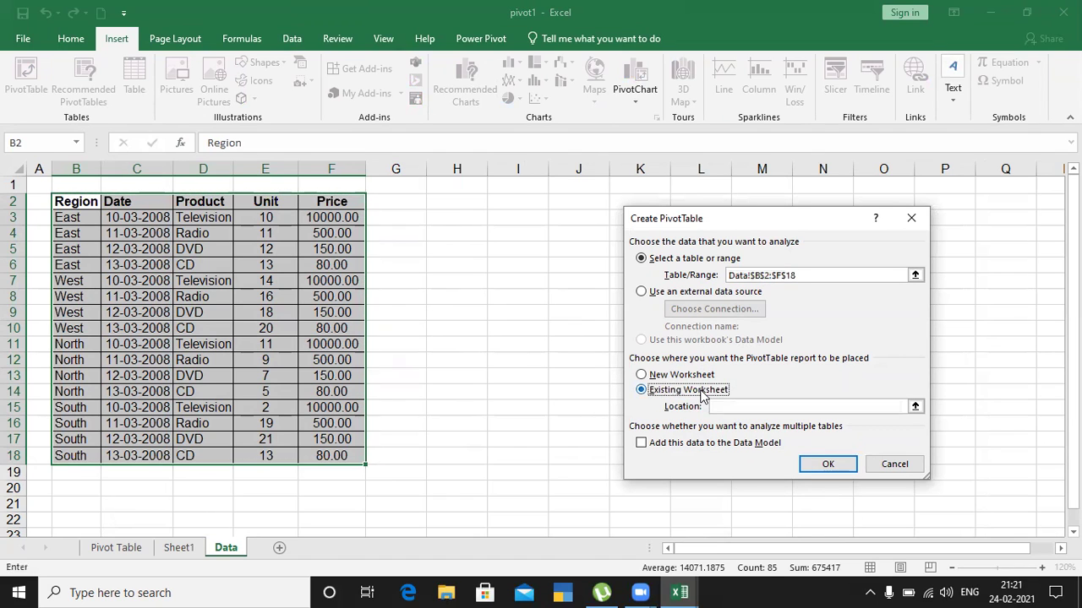
left_click(510, 253)
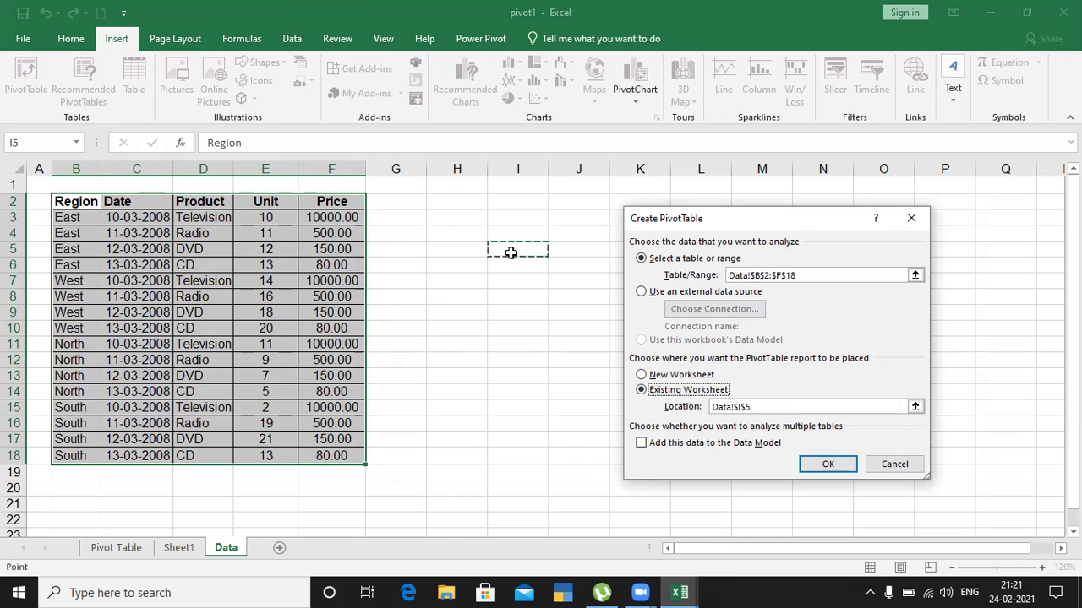
left_click(829, 464)
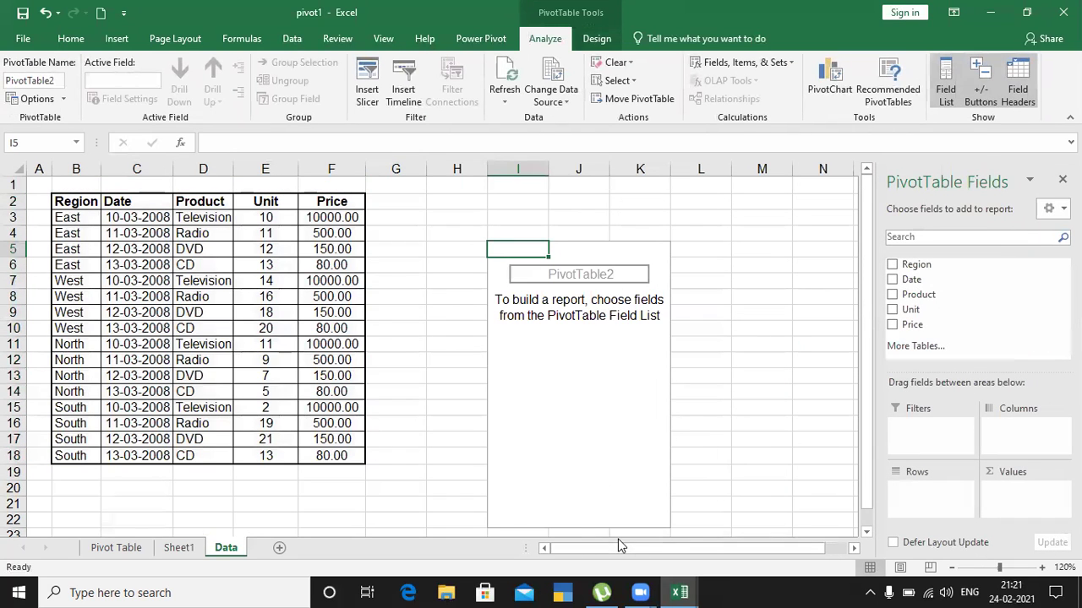
Lay out the new PivotTable with Region as rows, Product as columns and the sum of Unit as values.
left_click(856, 550)
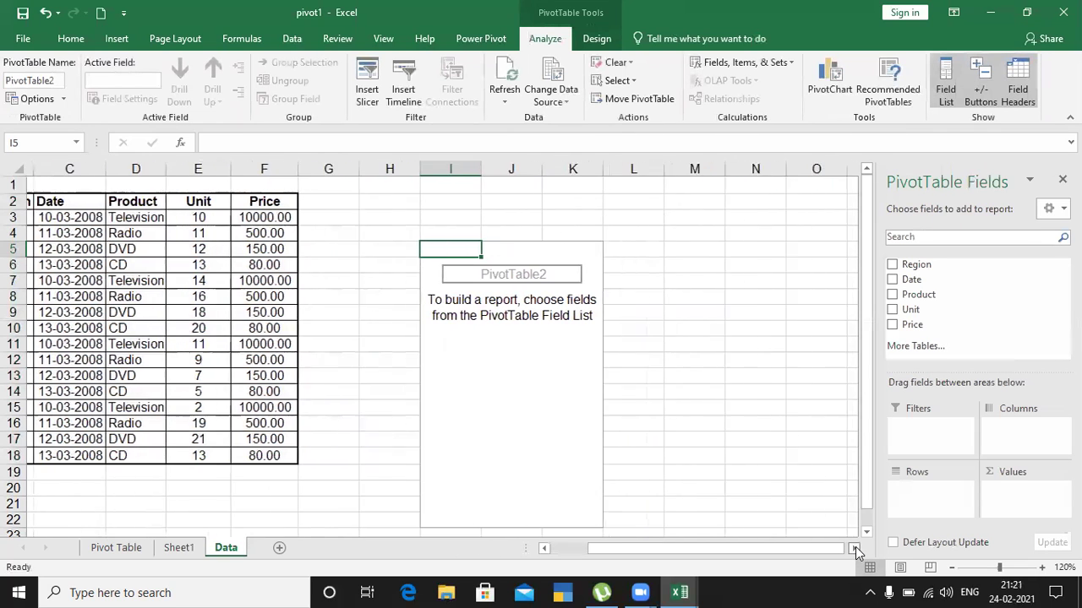
left_click(855, 550)
scroll(643, 424, "down", 2)
scroll(643, 425, "up", 2)
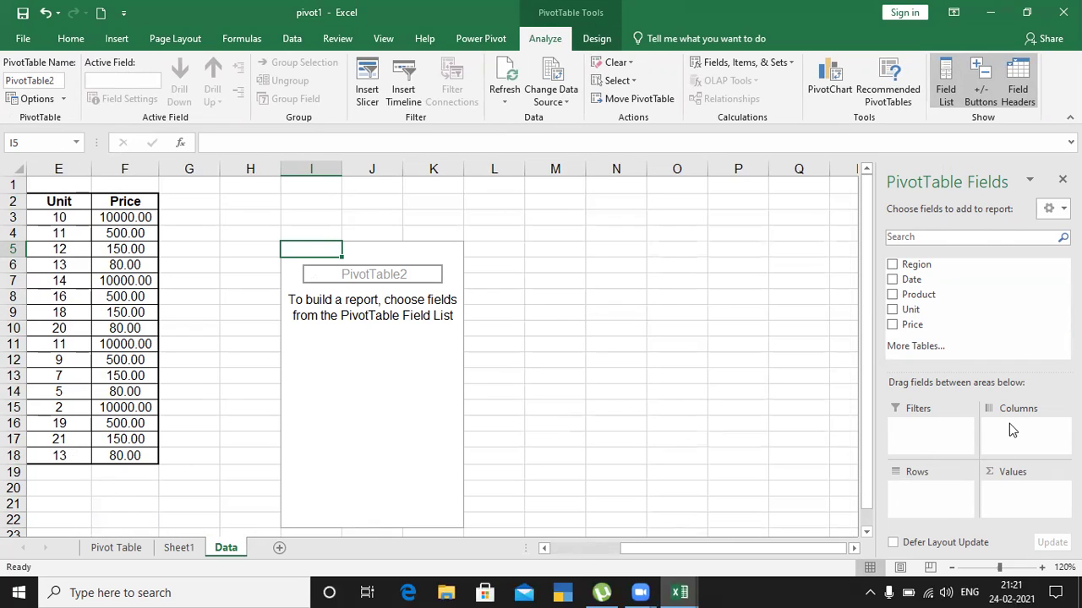
left_click_drag(914, 265, 929, 502)
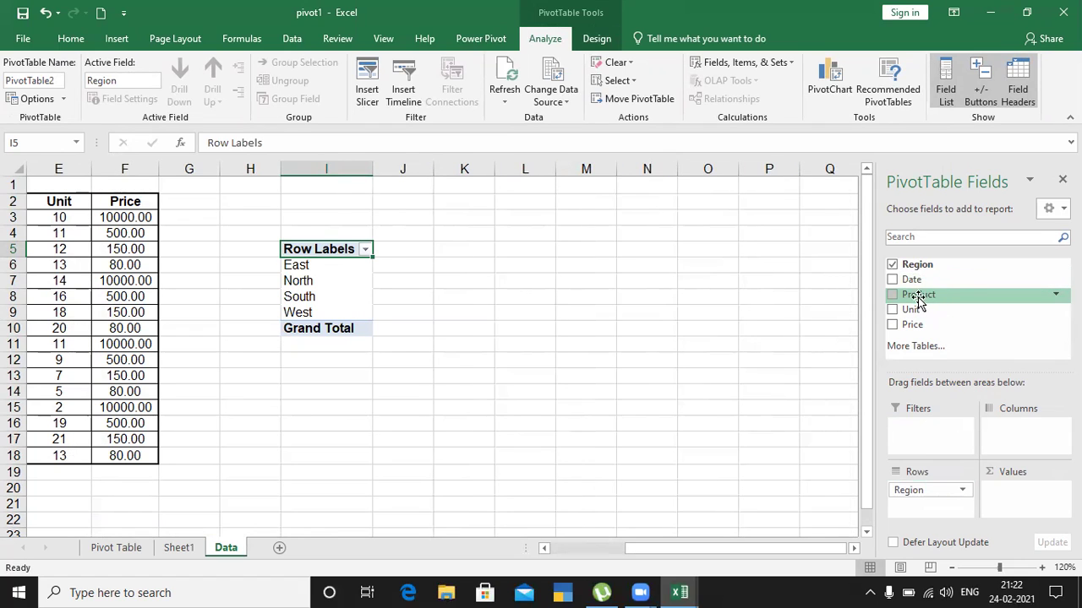
left_click_drag(916, 302, 1008, 425)
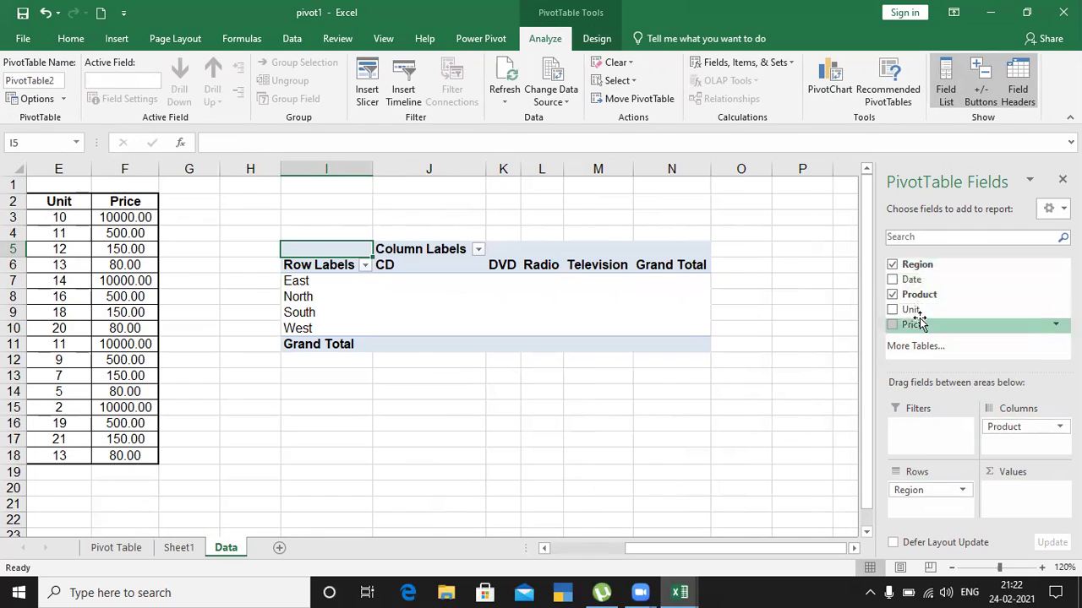
left_click_drag(910, 311, 1018, 492)
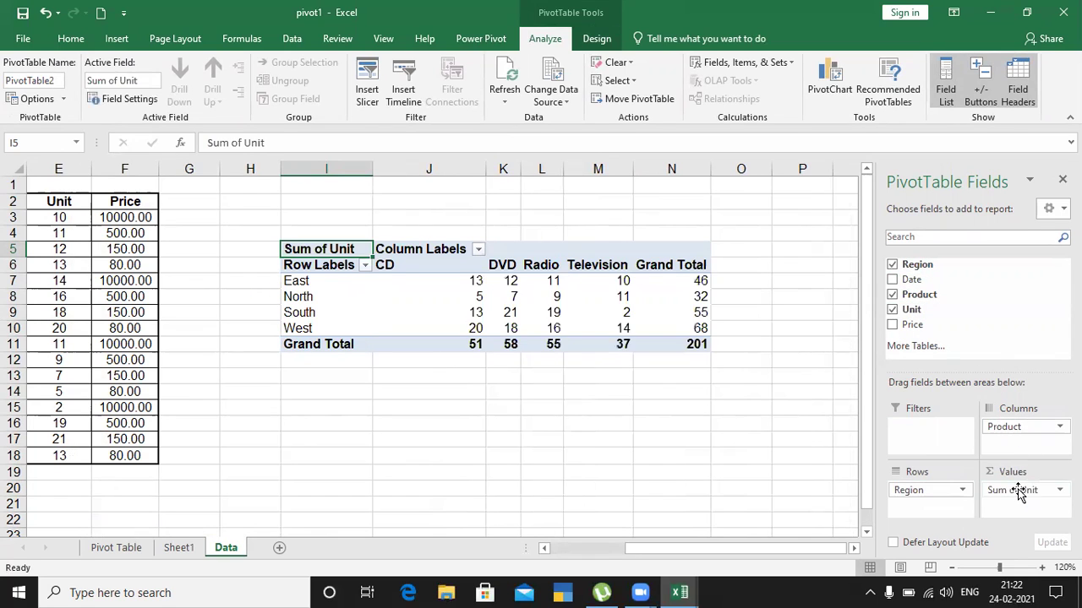
left_click(686, 390)
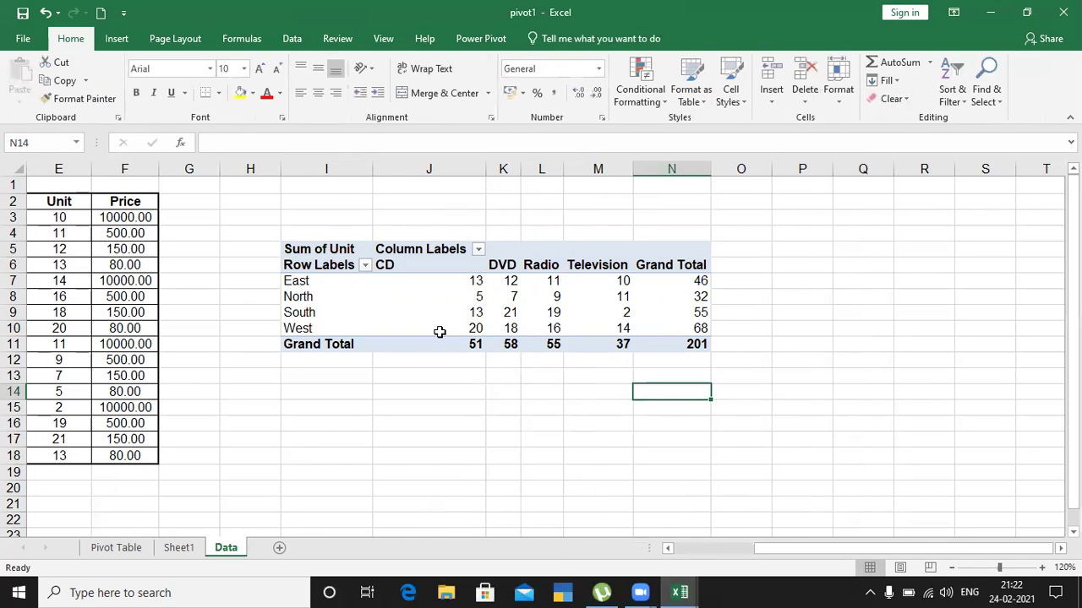
Change the data source of the PivotTable on the Data sheet to B2:E18, leaving out the Price column.
left_click(444, 294)
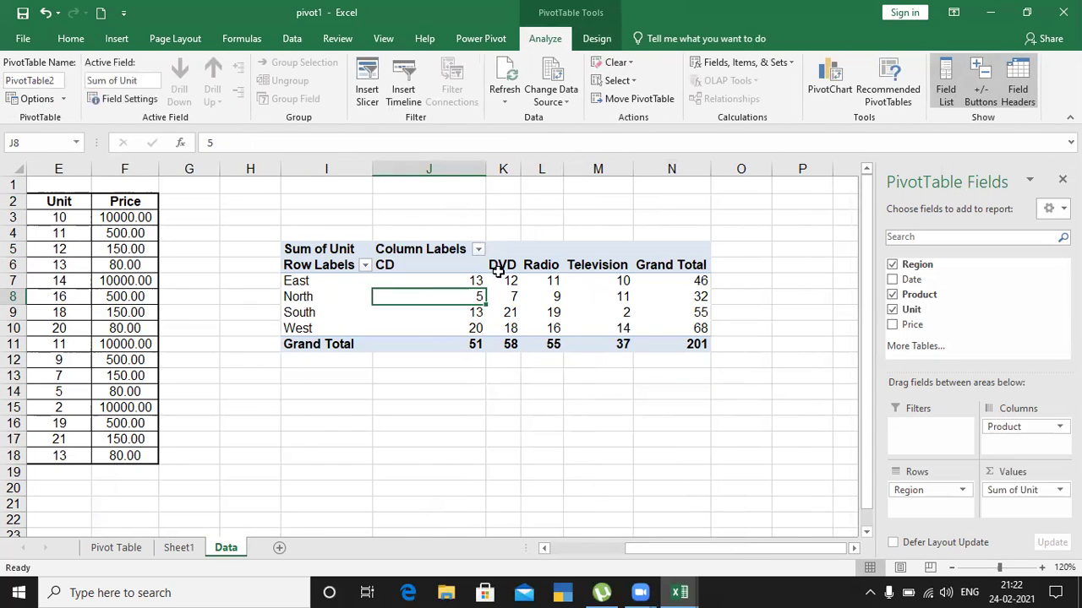
left_click_drag(679, 546, 605, 545)
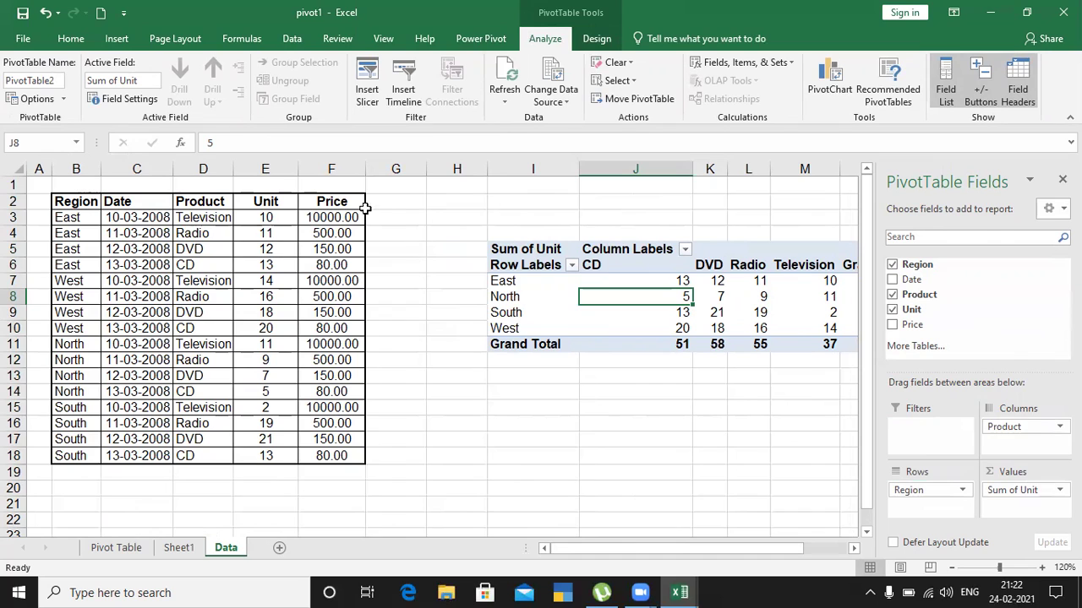
left_click(567, 100)
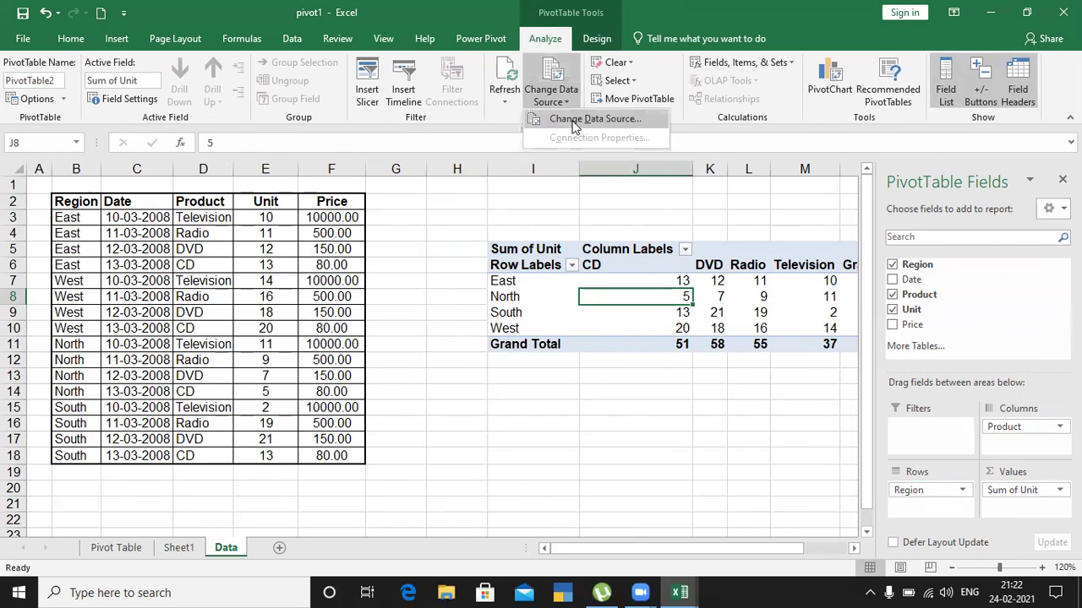
left_click(571, 123)
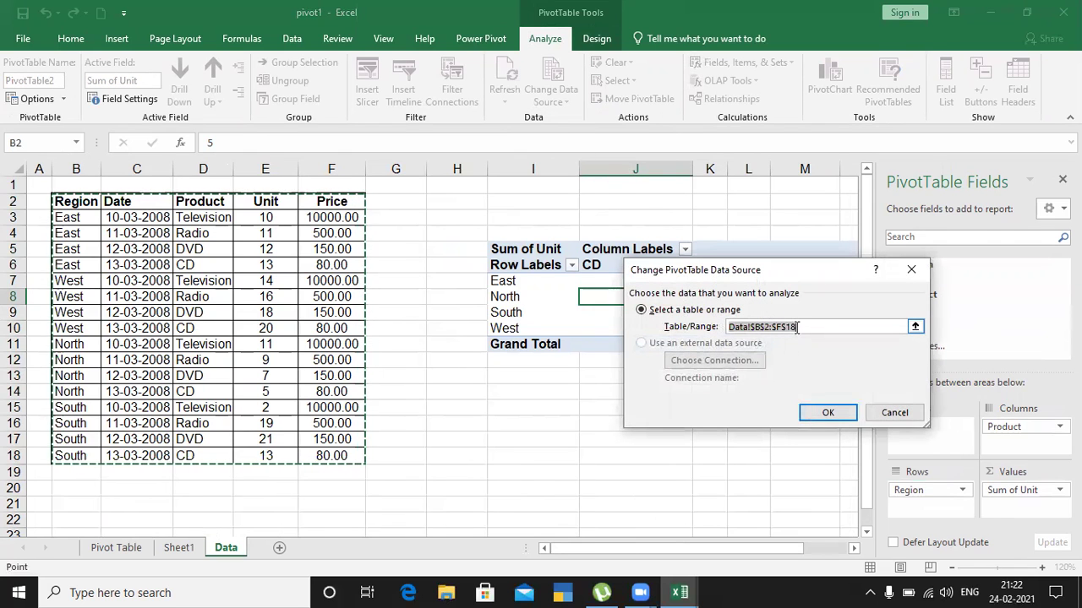
left_click(72, 207)
left_click_drag(71, 205, 254, 455)
left_click(830, 415)
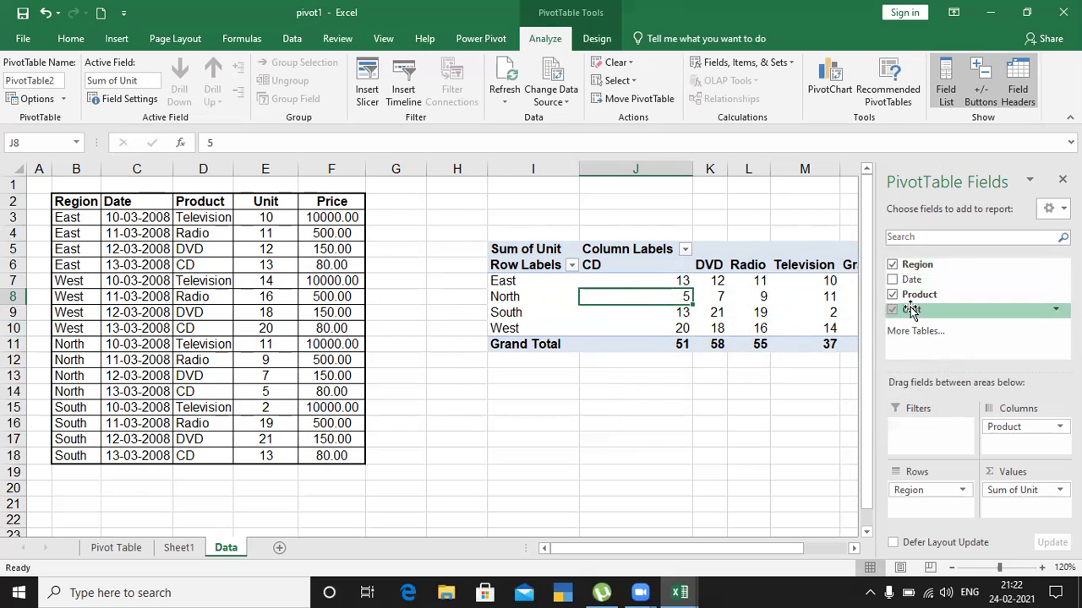
Change the data source of the PivotTable on the Data sheet to B2:F18, including the Price column.
left_click(547, 103)
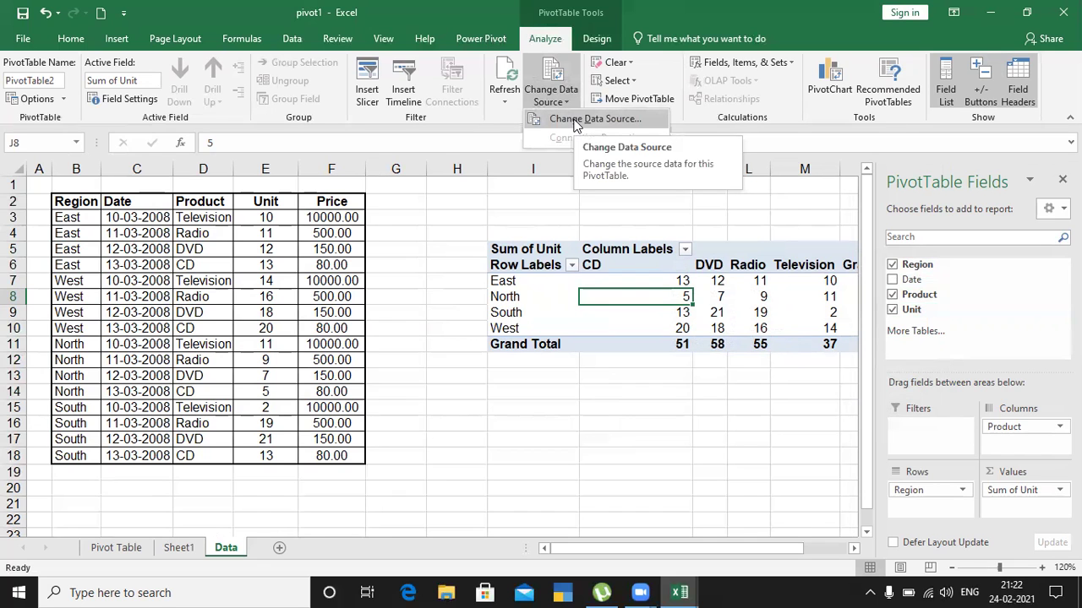
left_click(583, 119)
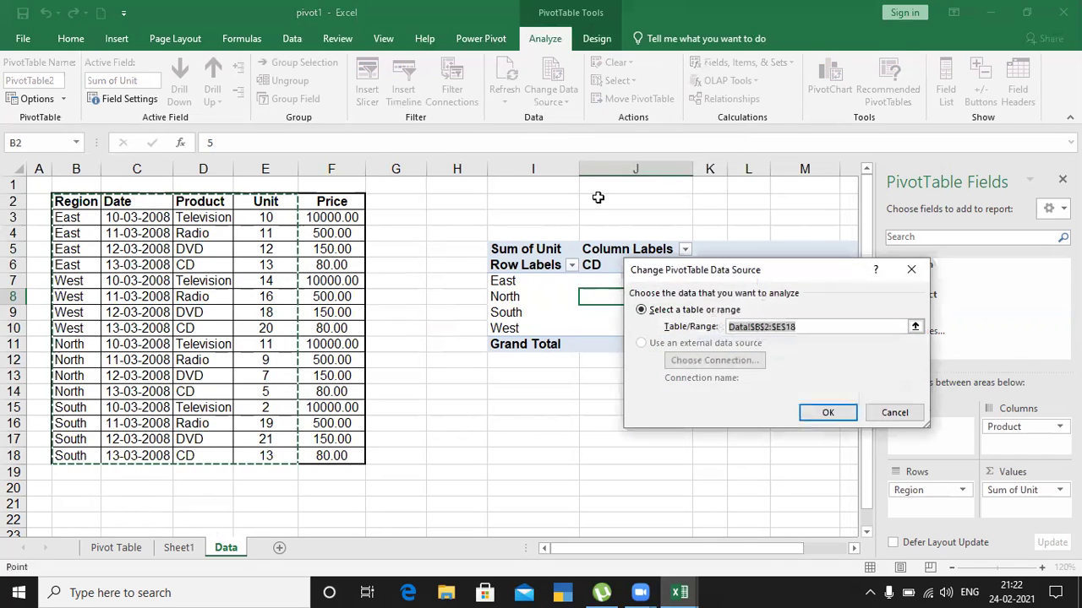
left_click_drag(76, 202, 329, 455)
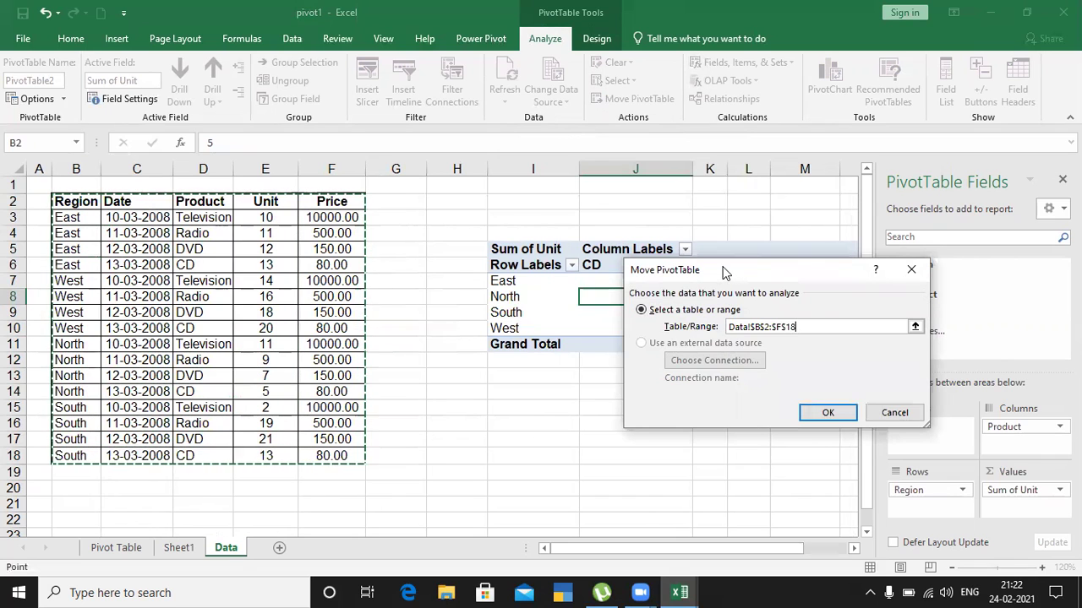
left_click_drag(725, 270, 609, 248)
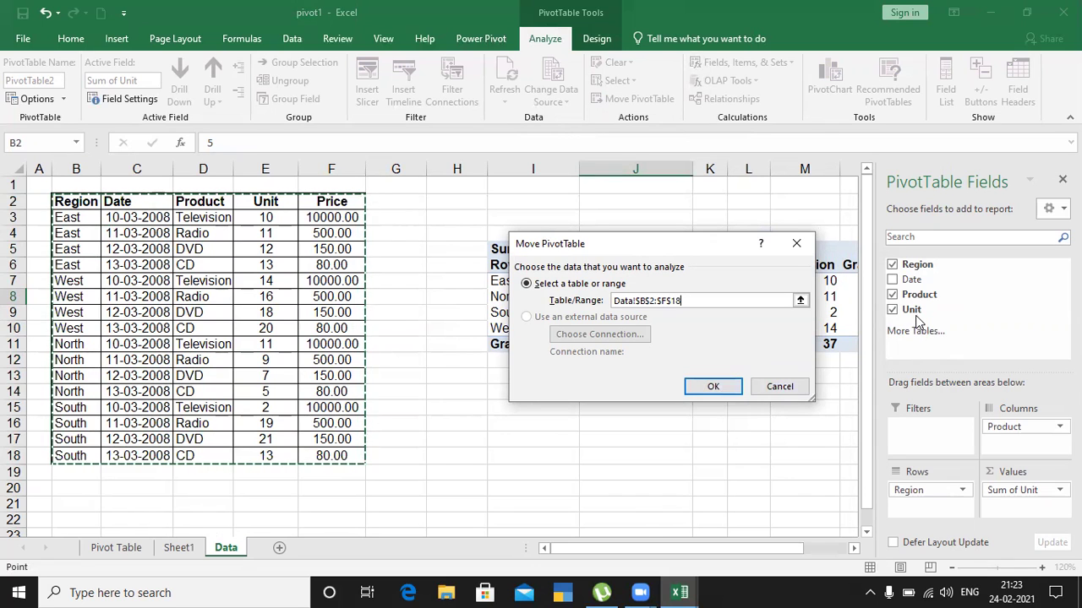
left_click(710, 386)
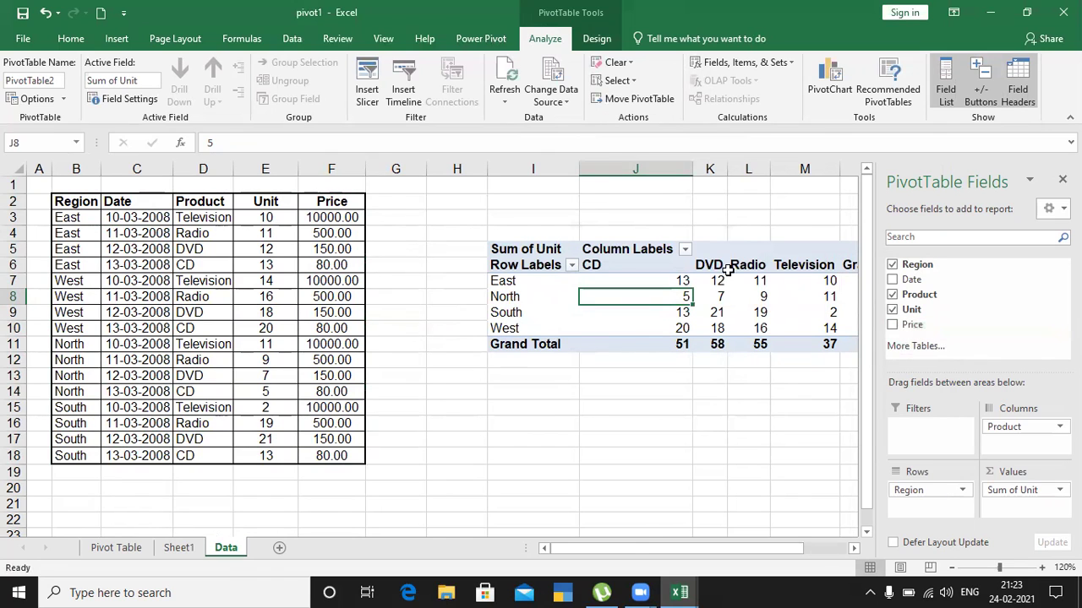
Change the PivotTable's data source to B2:D18, leaving out Unit and Price, and check the resulting table.
left_click(557, 101)
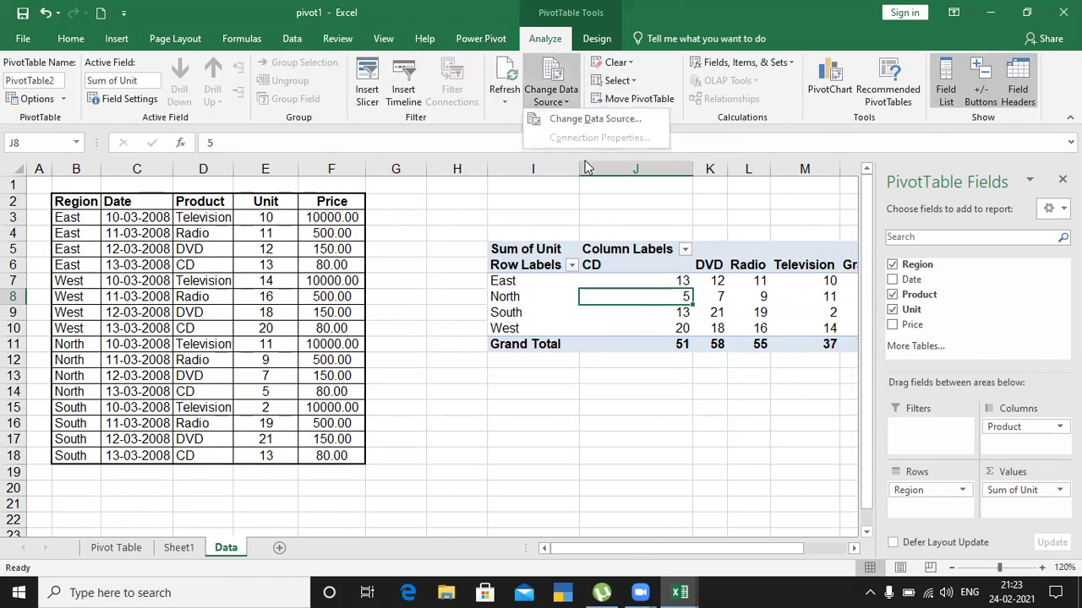
left_click(567, 123)
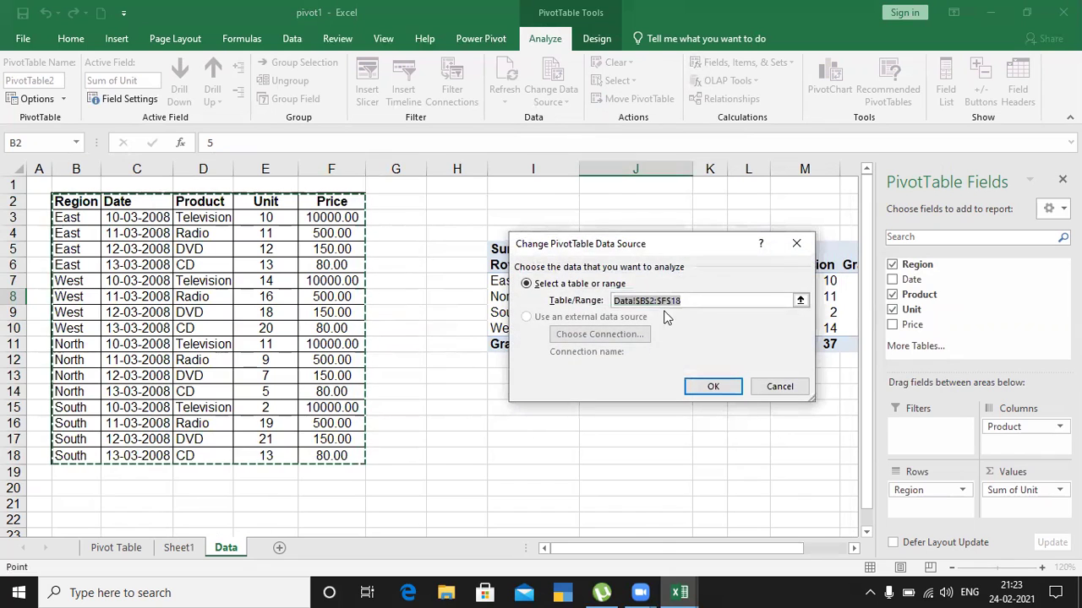
left_click(57, 203)
left_click_drag(58, 203, 194, 454)
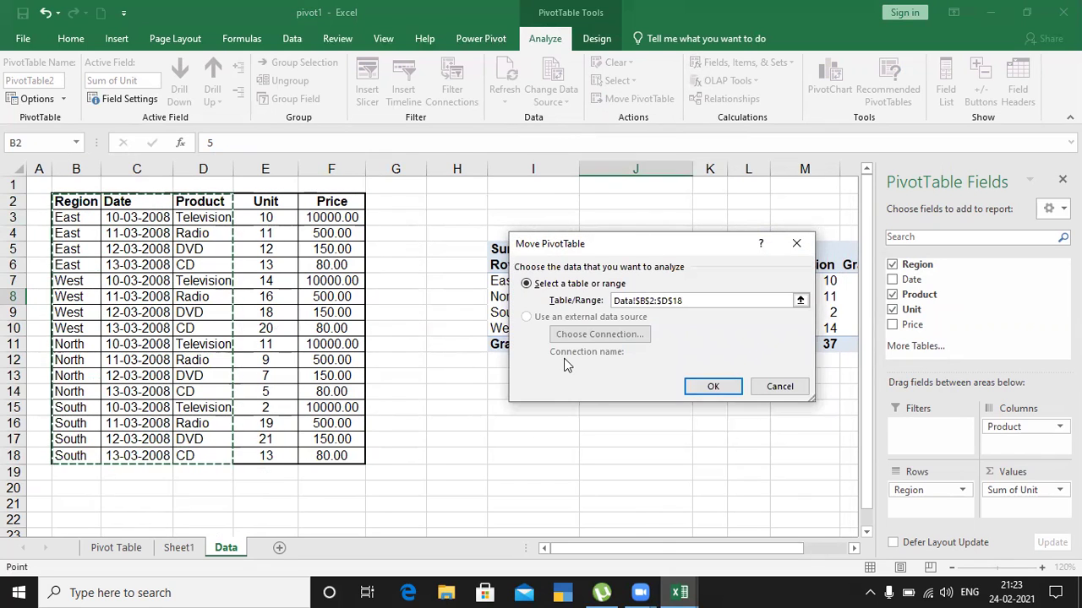
left_click(708, 390)
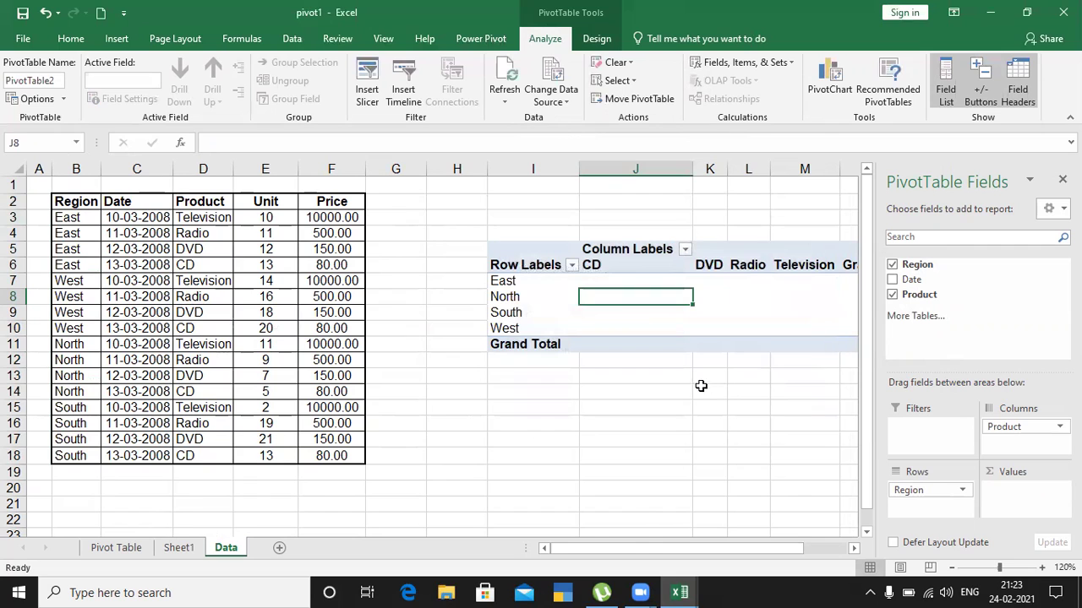
left_click_drag(652, 546, 695, 548)
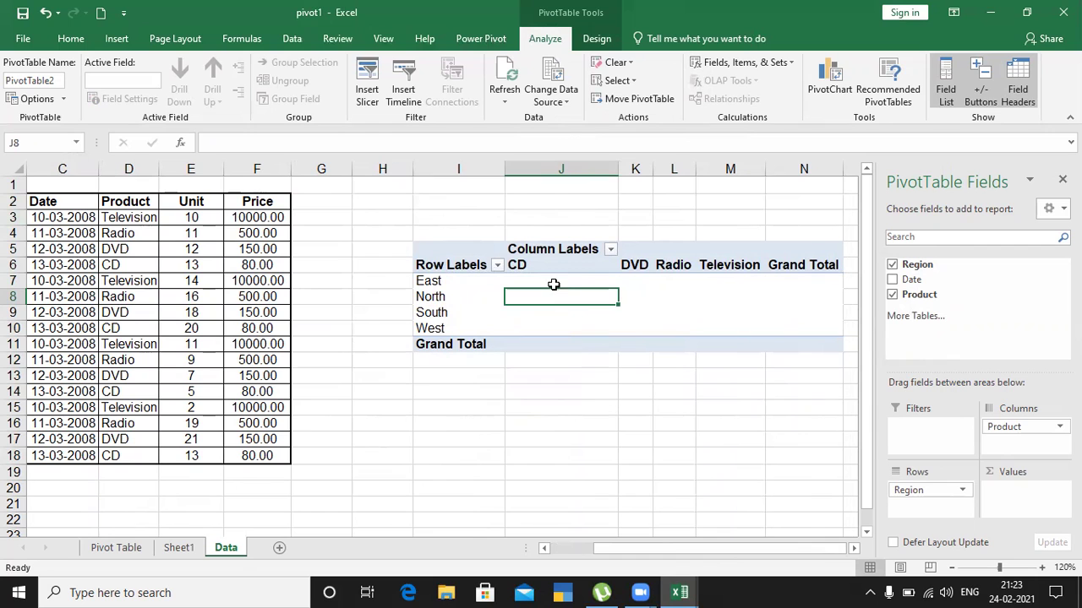
left_click_drag(664, 551, 647, 551)
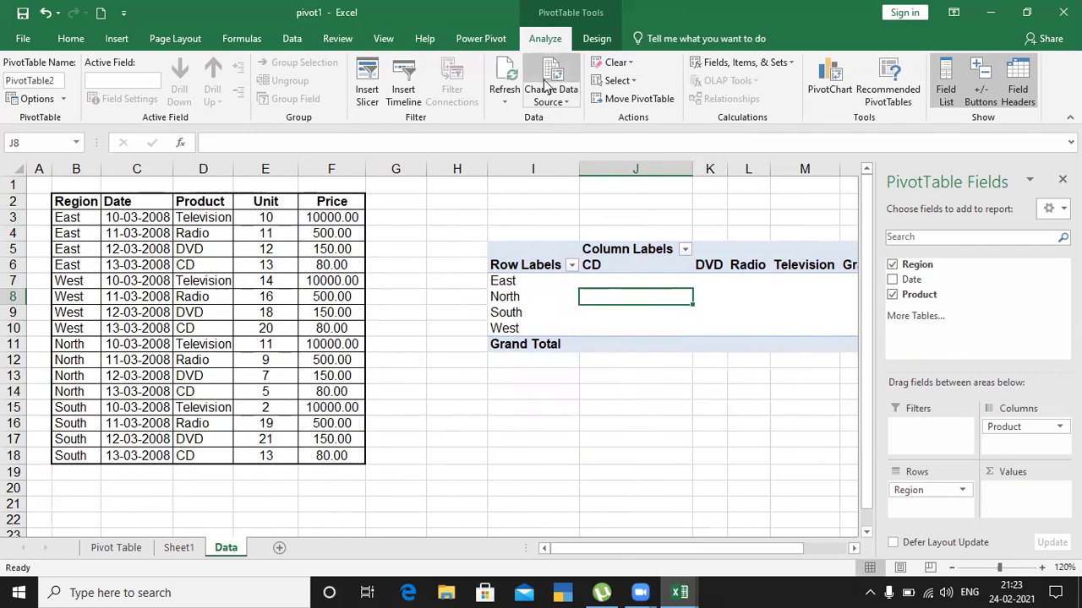
Set the PivotTable's data source to B2:F18 on the Data sheet and add Unit back as summed values.
left_click(564, 103)
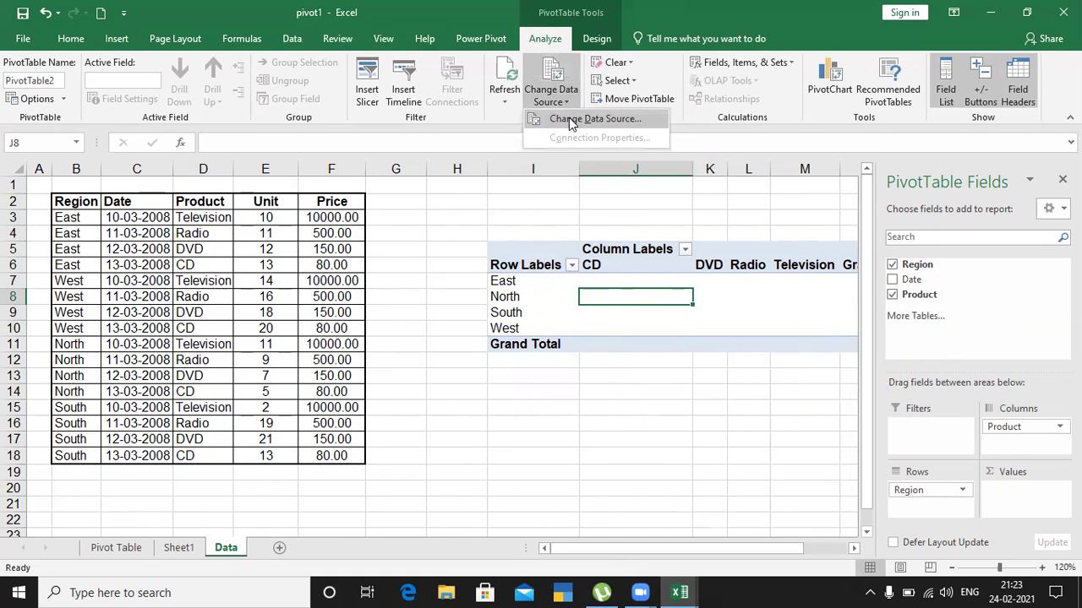
left_click(571, 120)
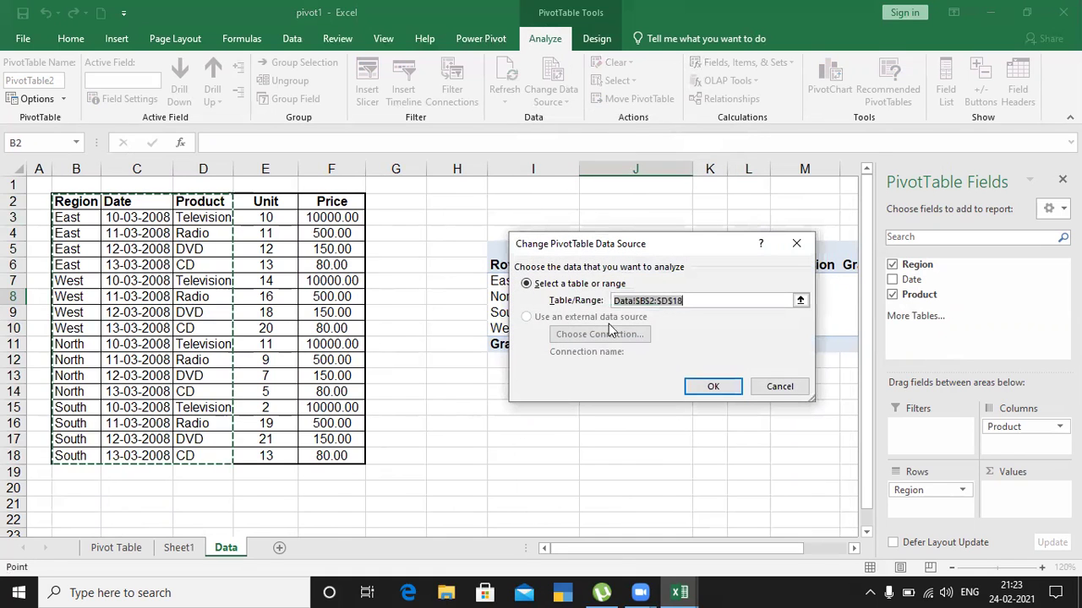
left_click(694, 300)
left_click_drag(694, 301, 613, 303)
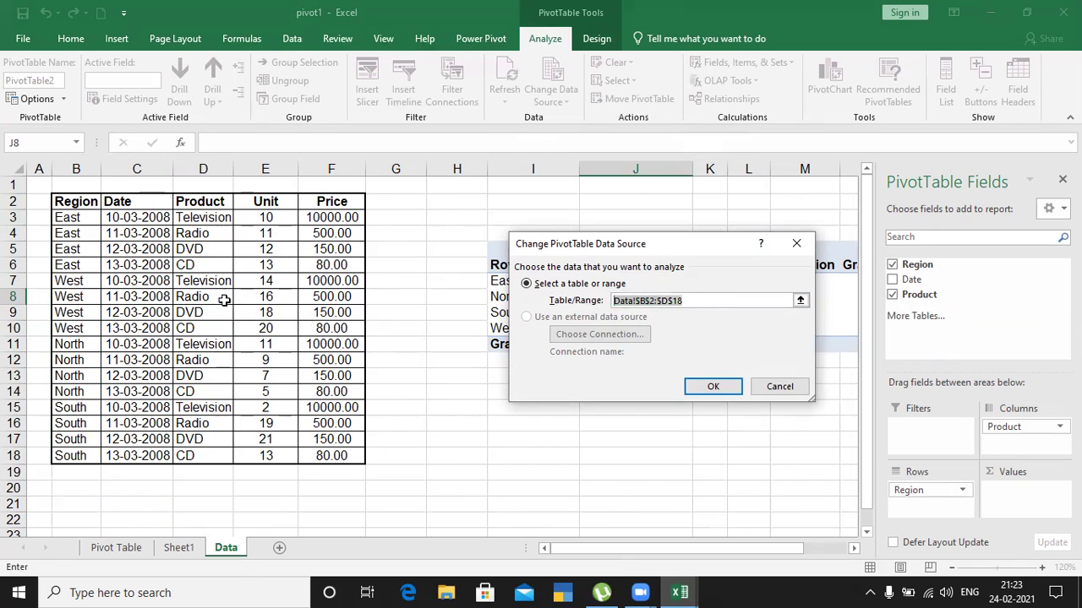
left_click_drag(85, 207, 318, 456)
left_click(723, 389)
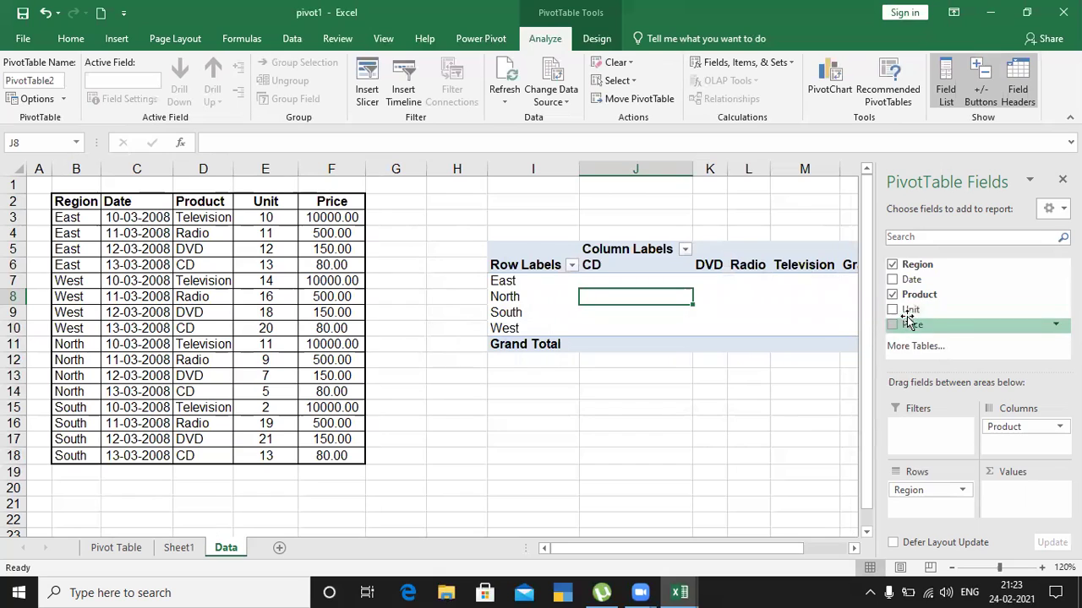
left_click_drag(906, 311, 1015, 495)
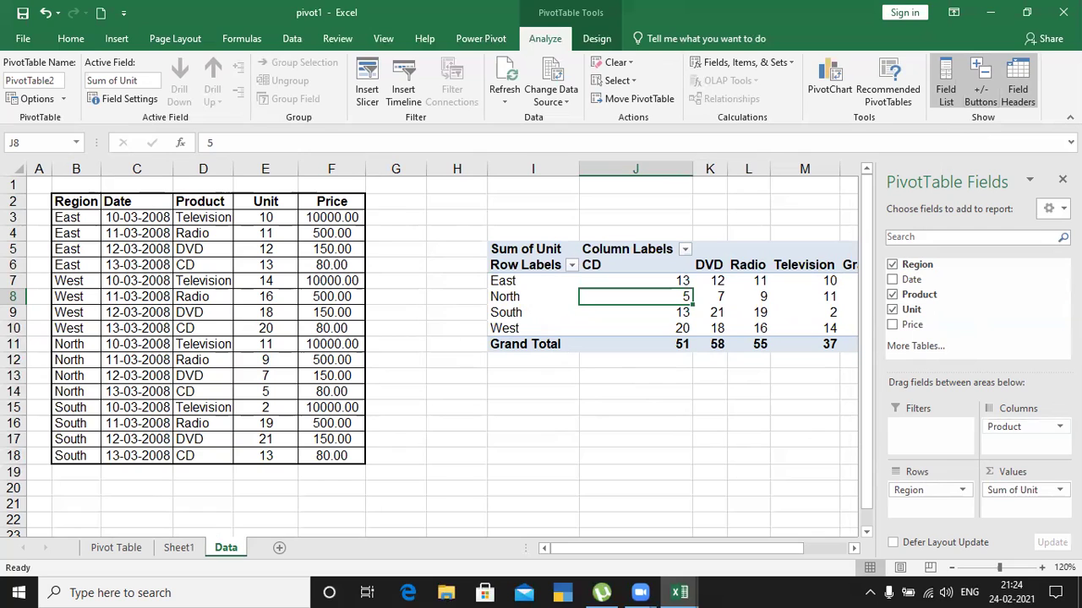
Remove Product, Region and Sum of Unit from the PivotTable's areas to empty its layout.
left_click(1017, 427)
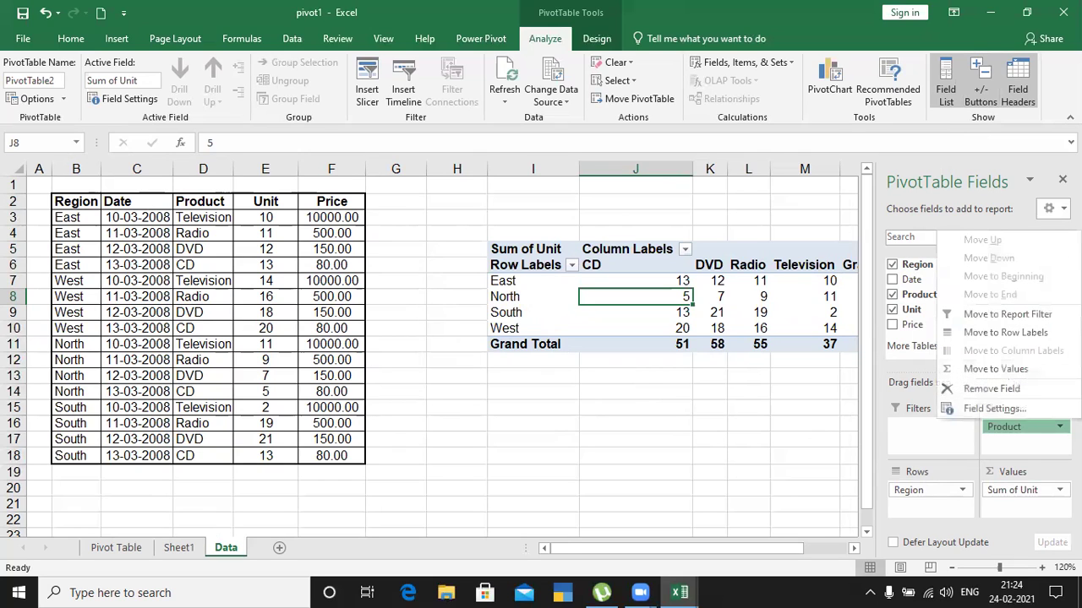
left_click(1016, 389)
left_click(961, 490)
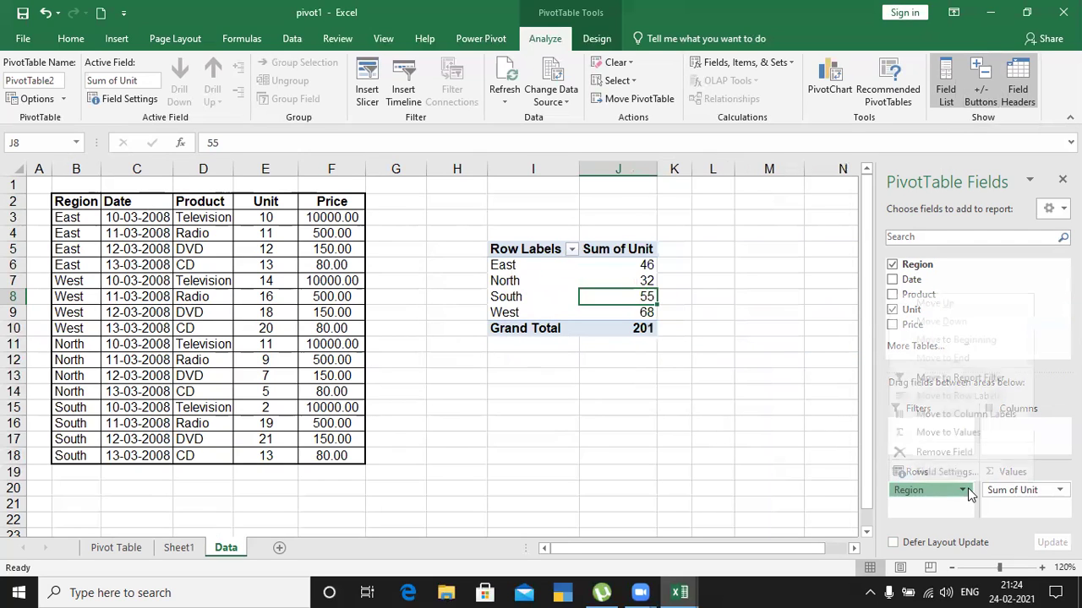
left_click(944, 452)
left_click(1018, 490)
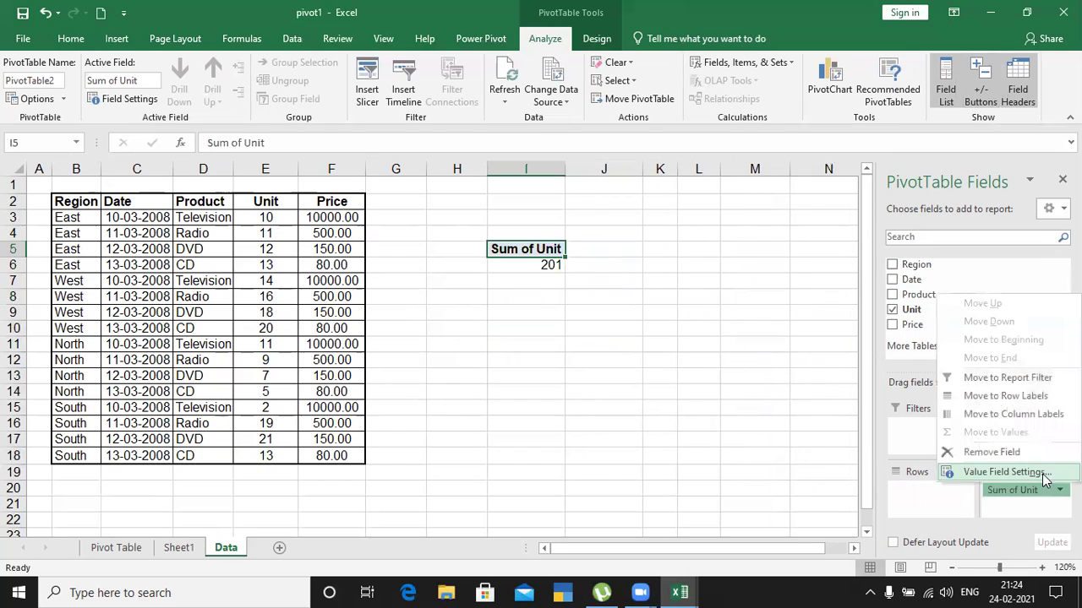
left_click(1021, 454)
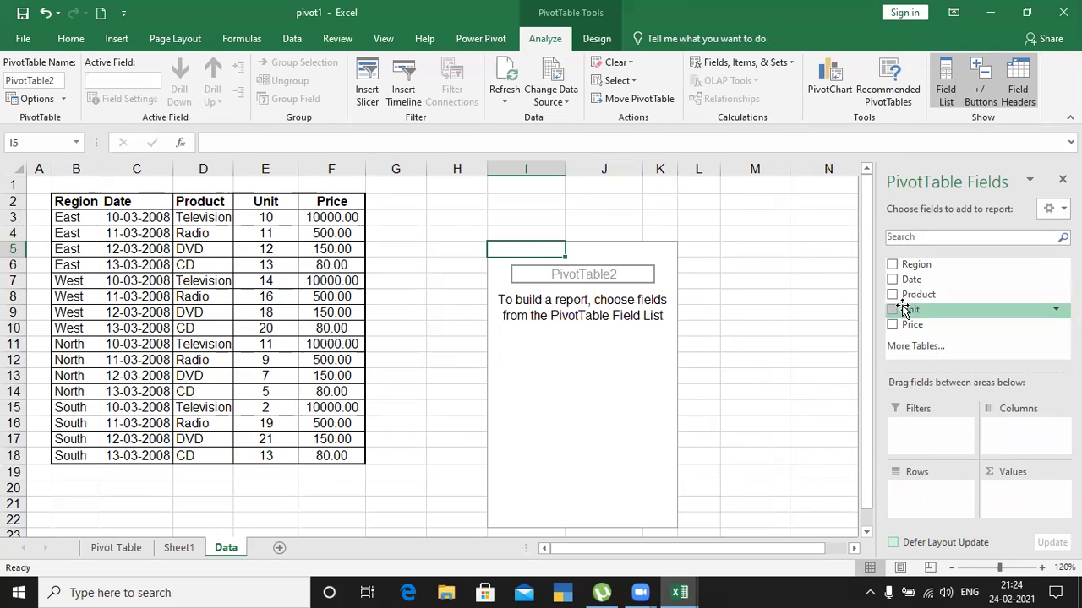
Lay out the empty PivotTable with Region as columns, Product as rows and the sum of Unit as values.
left_click_drag(917, 270, 1016, 427)
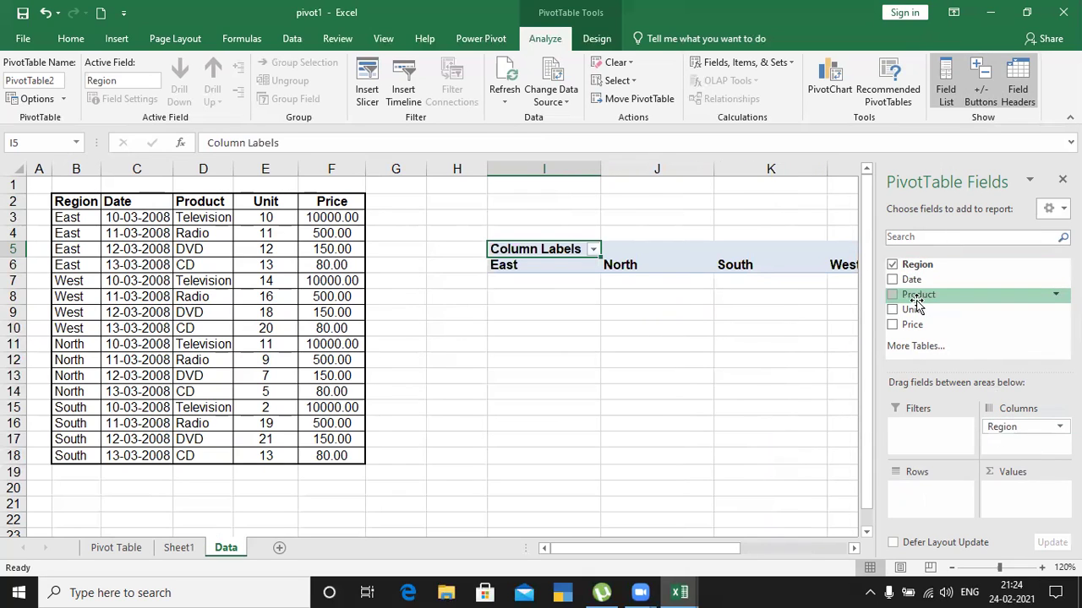
left_click_drag(921, 297, 925, 494)
left_click_drag(697, 549, 738, 549)
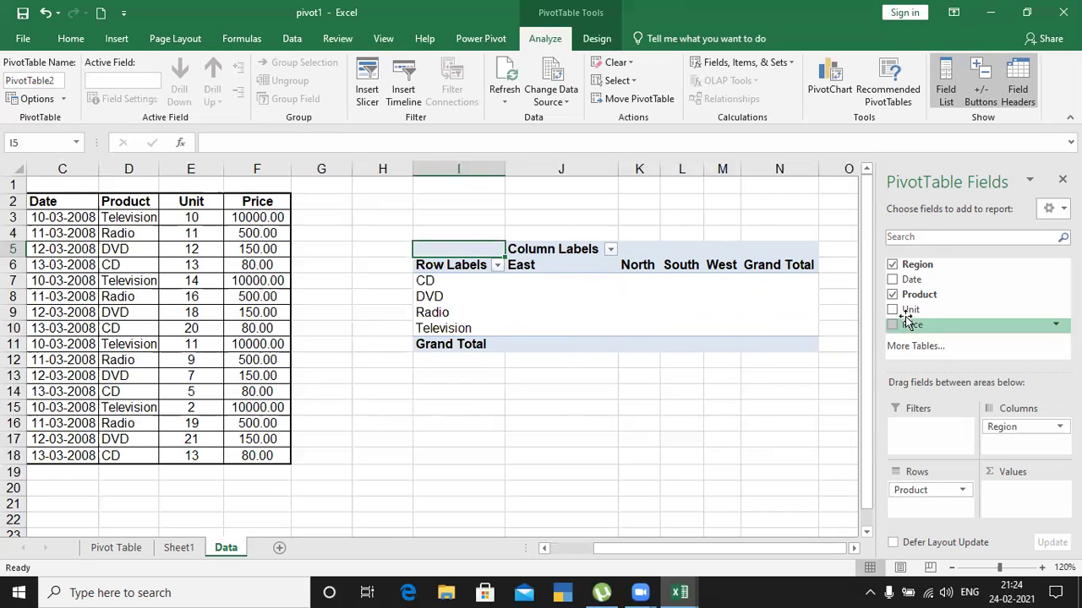
left_click_drag(910, 309, 1002, 490)
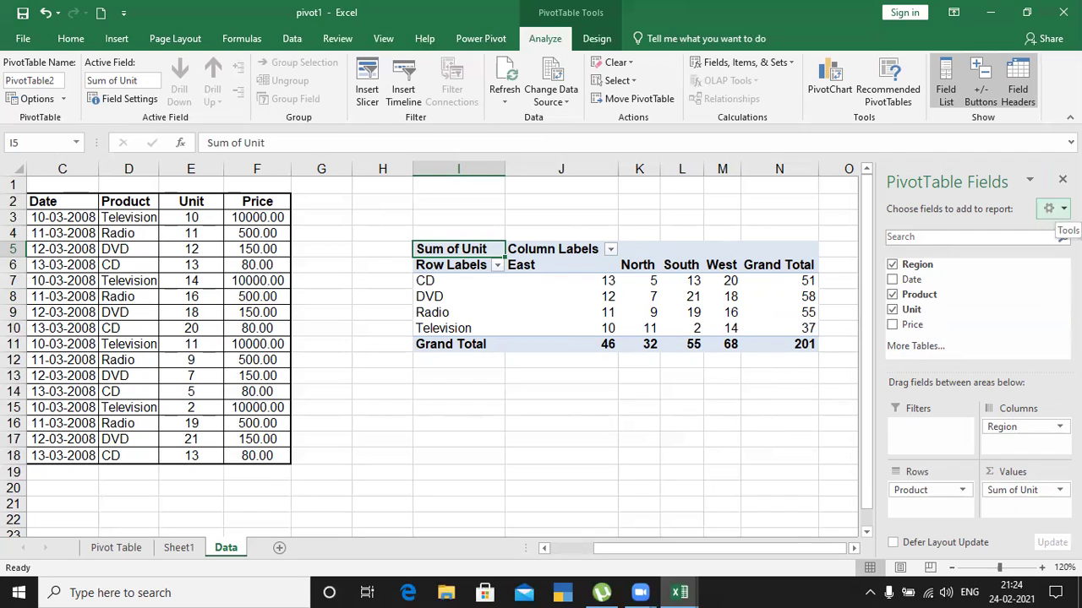
Arrange the PivotTable field list with fields and areas side by side, and switch it to Fields Section Only.
left_click(1052, 209)
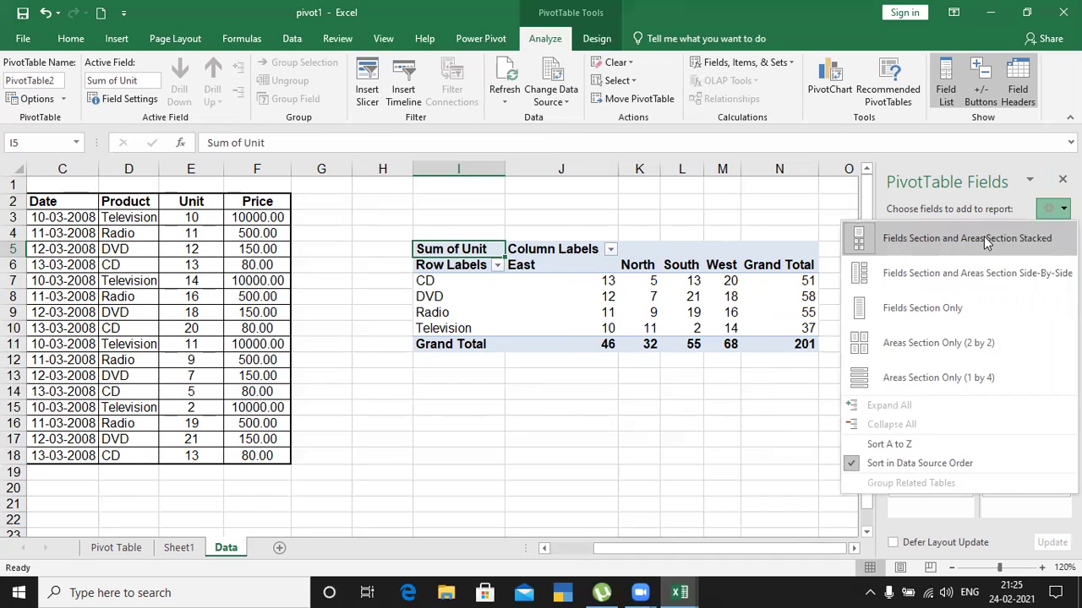
left_click(926, 288)
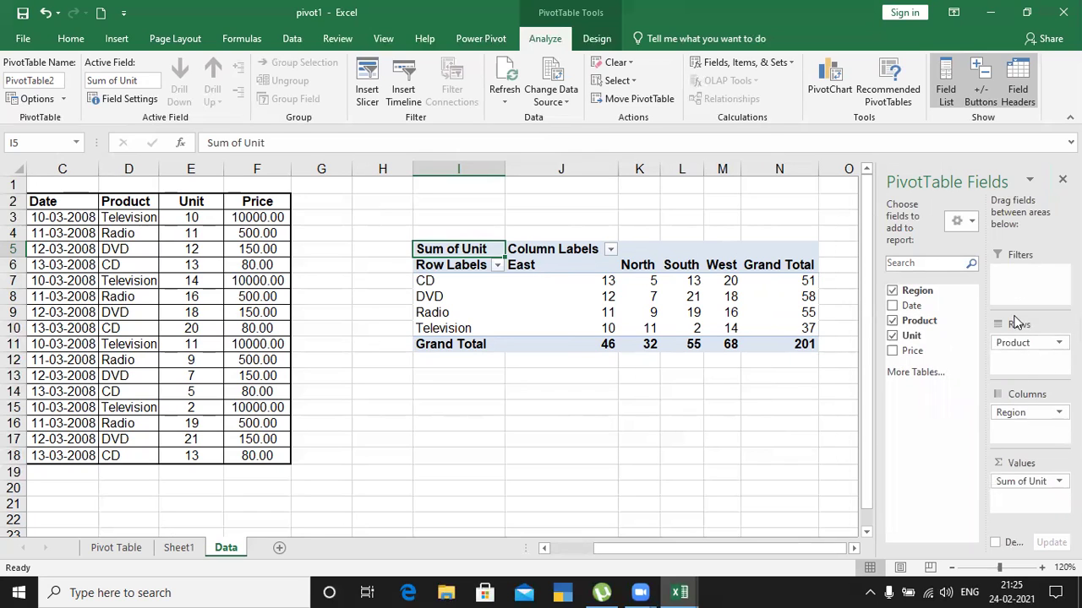
left_click(1030, 179)
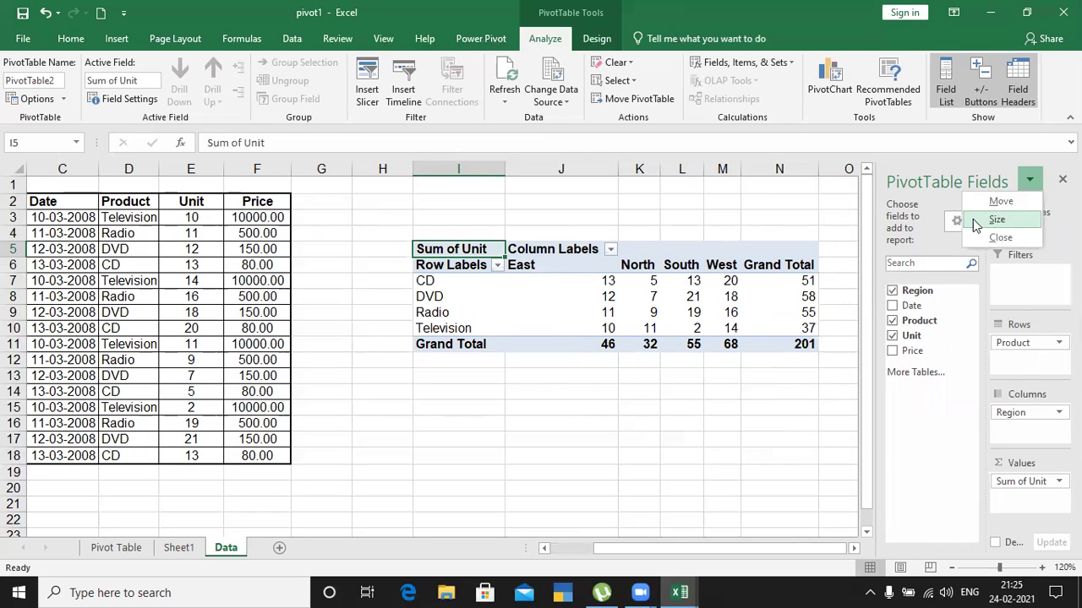
key("Escape")
left_click(969, 224)
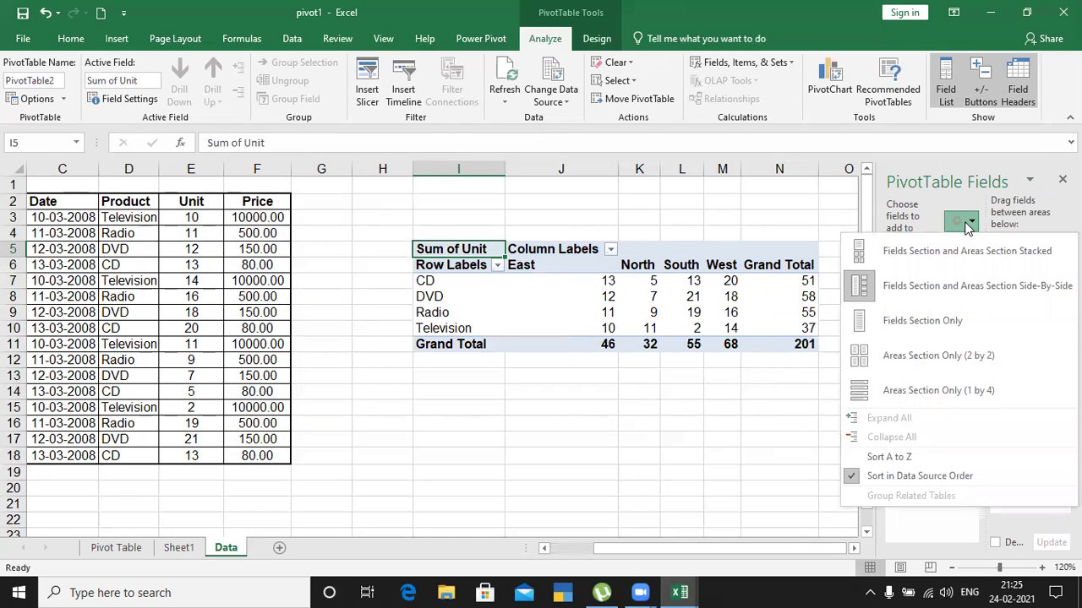
left_click(885, 322)
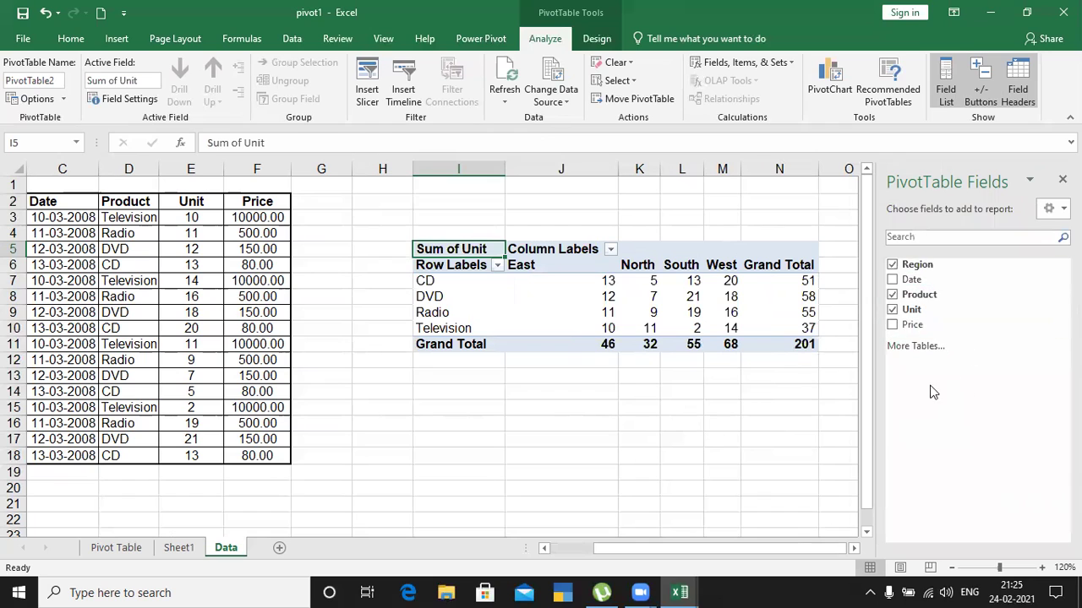
Show the PivotTable field list as Areas Section Only (2 by 2), and return it to fields and areas stacked.
left_click(1030, 182)
left_click(1052, 208)
left_click(1052, 208)
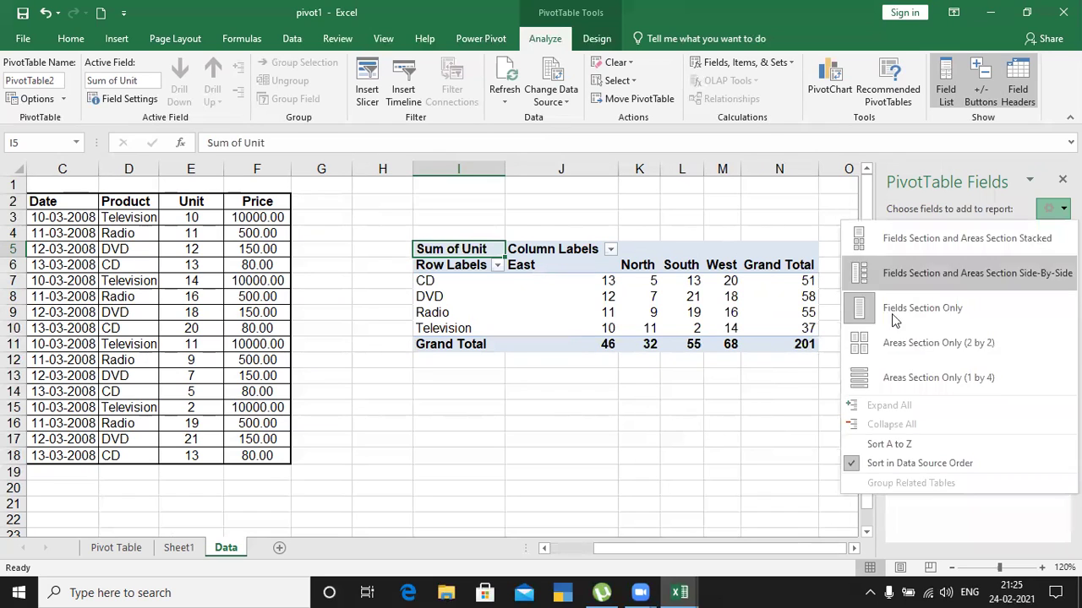
left_click(921, 351)
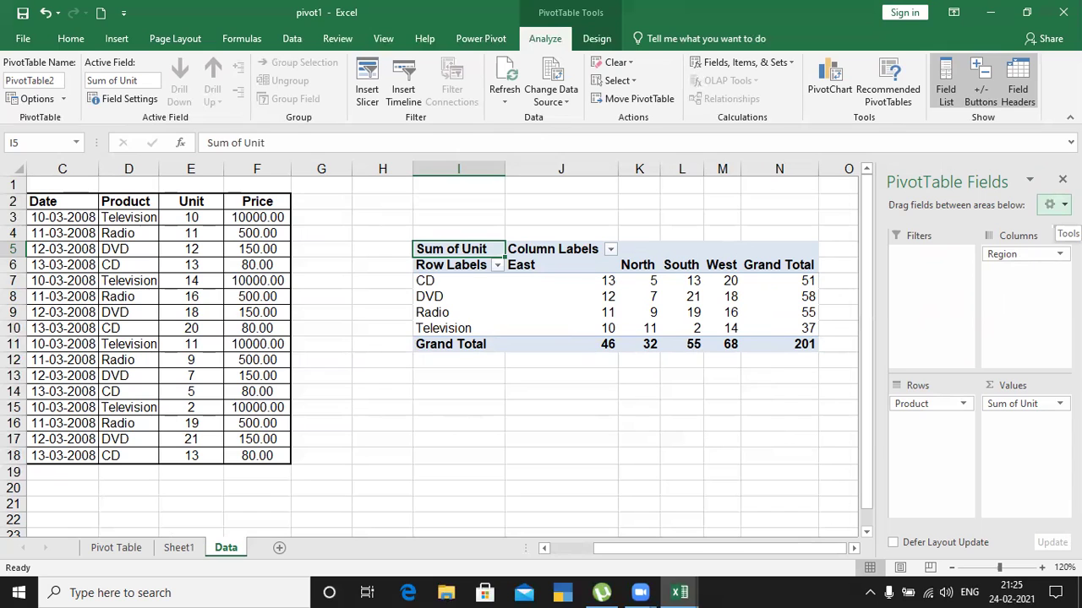
left_click(1052, 204)
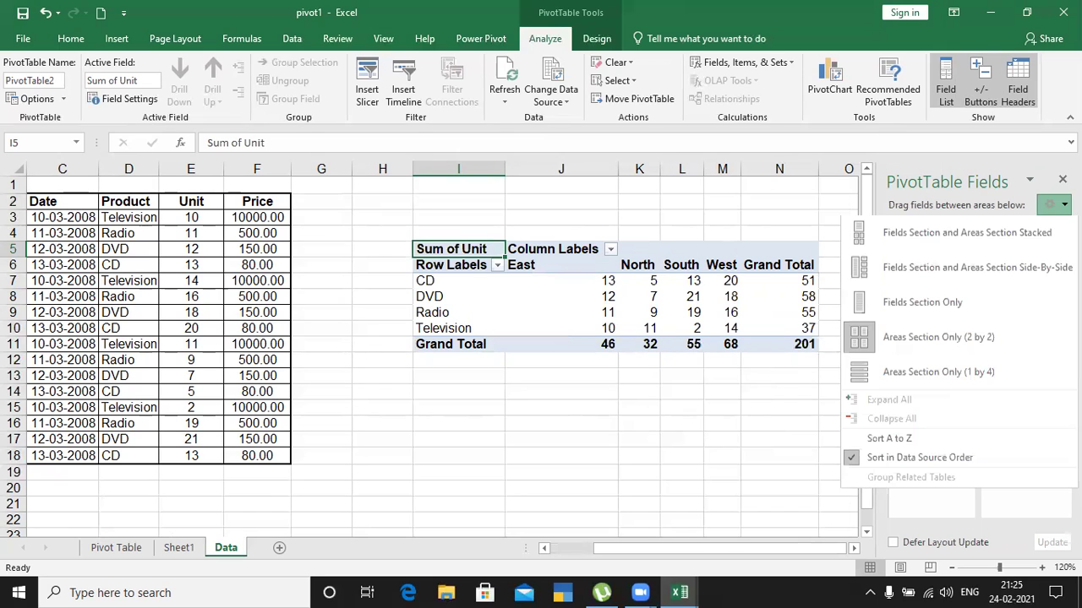
left_click(895, 239)
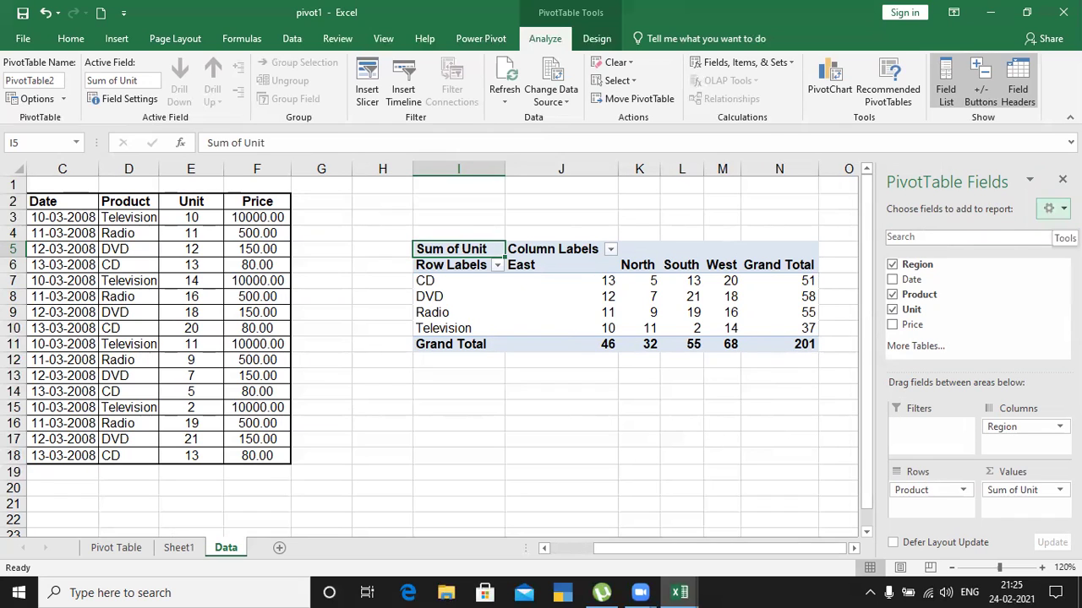
Show the PivotTable field list as Areas Section Only (1 by 4), and restore the stacked fields and areas layout.
left_click(1052, 209)
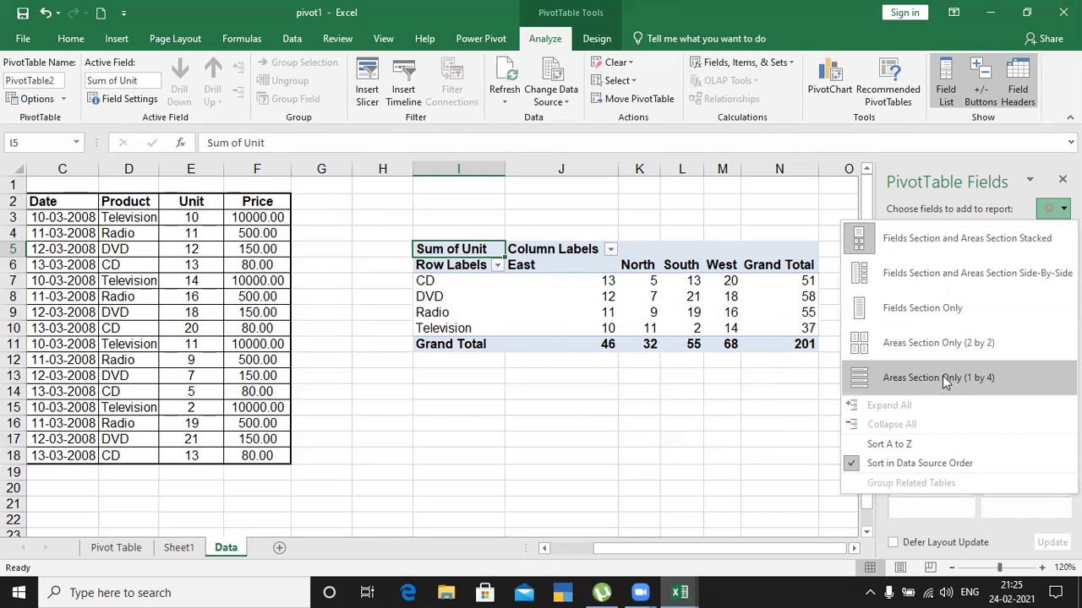
left_click(946, 383)
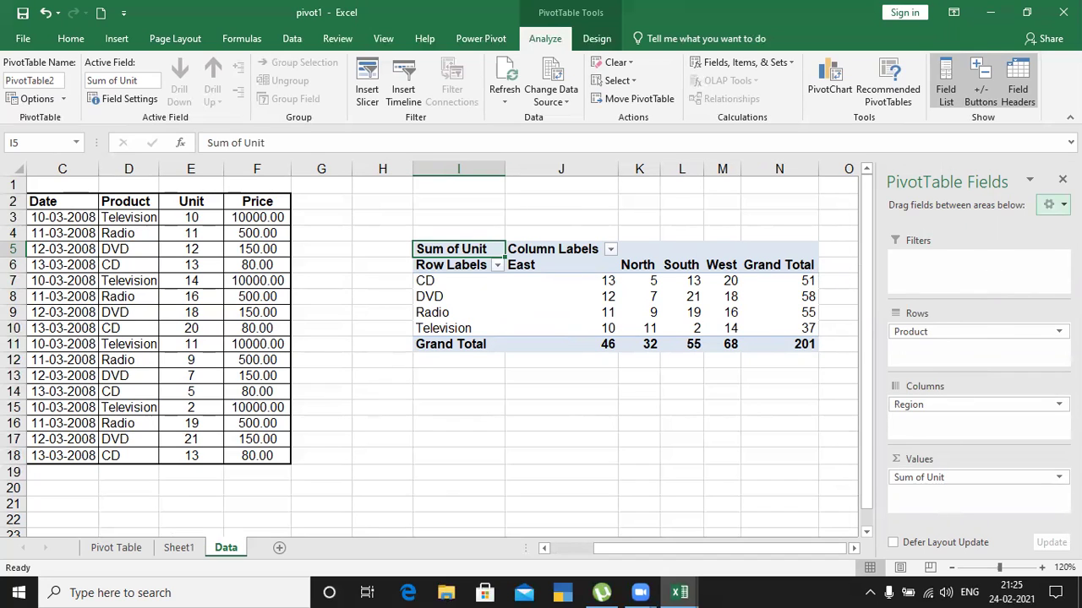
left_click(1052, 204)
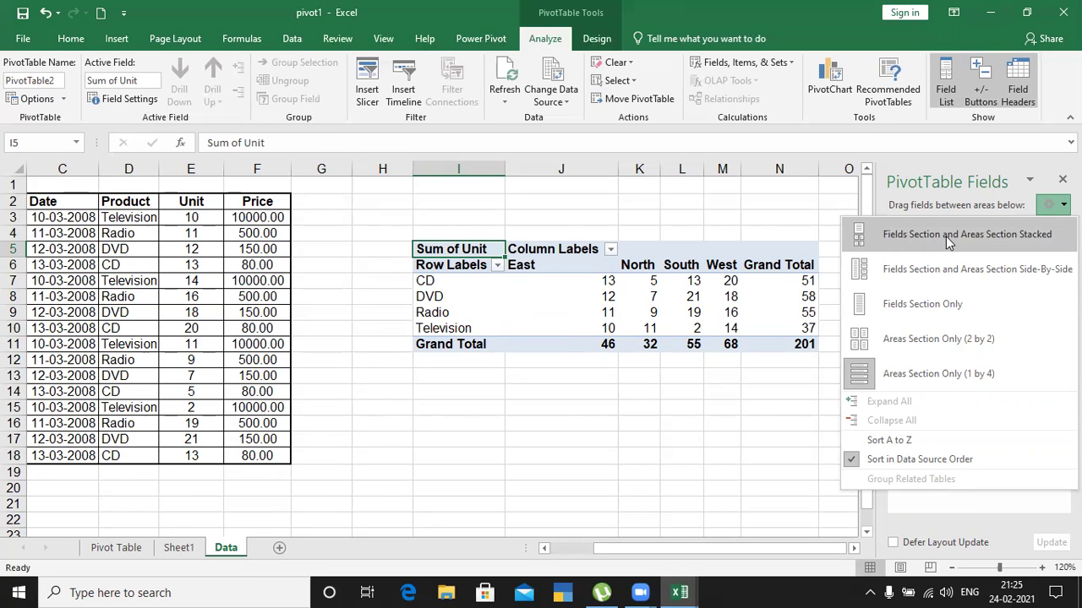
left_click(953, 173)
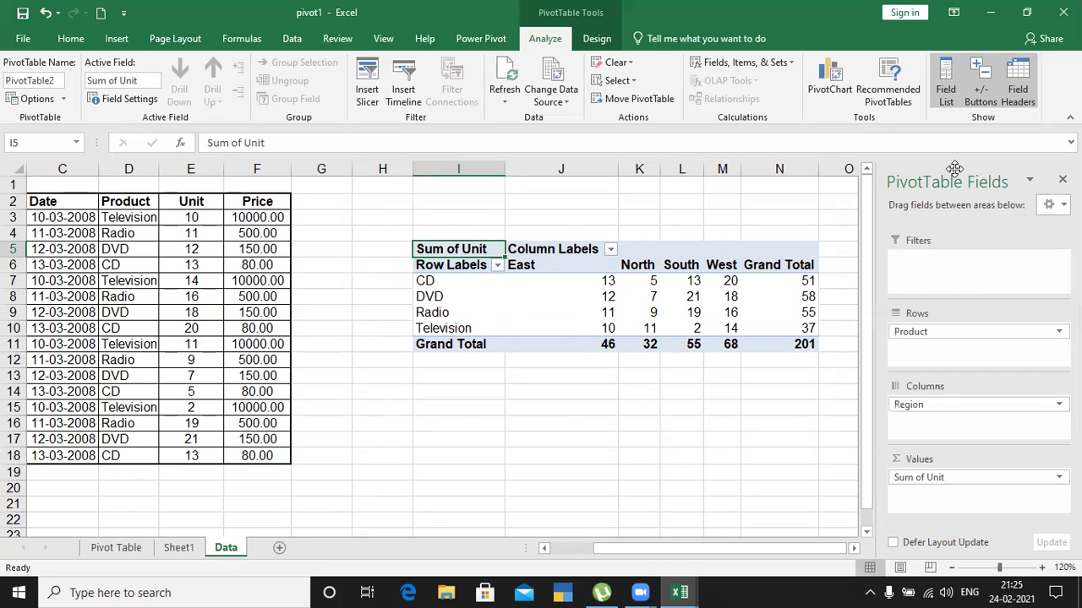
left_click(1049, 206)
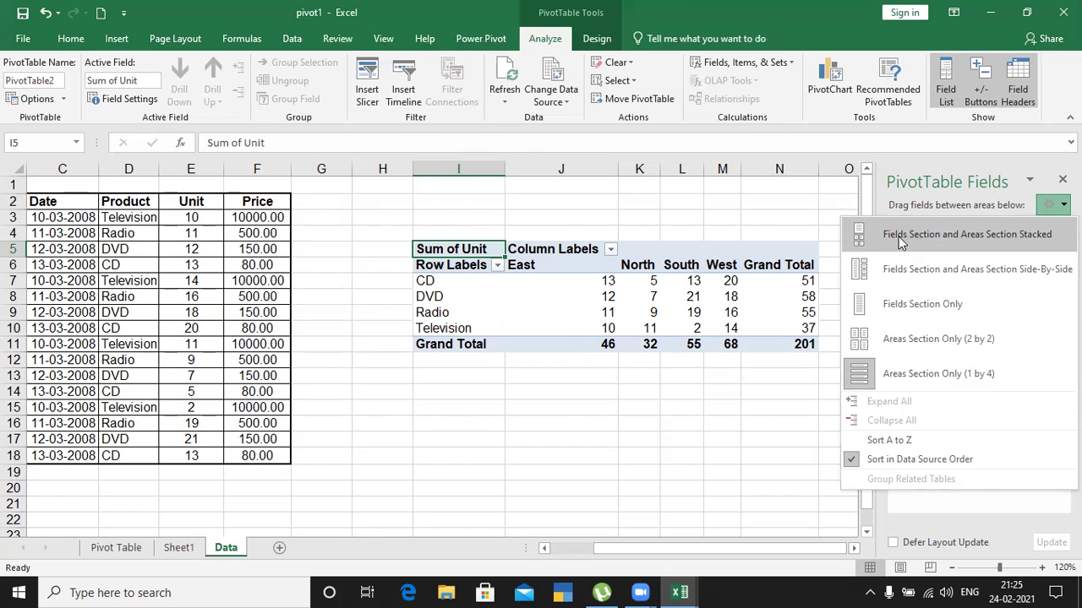
left_click(900, 240)
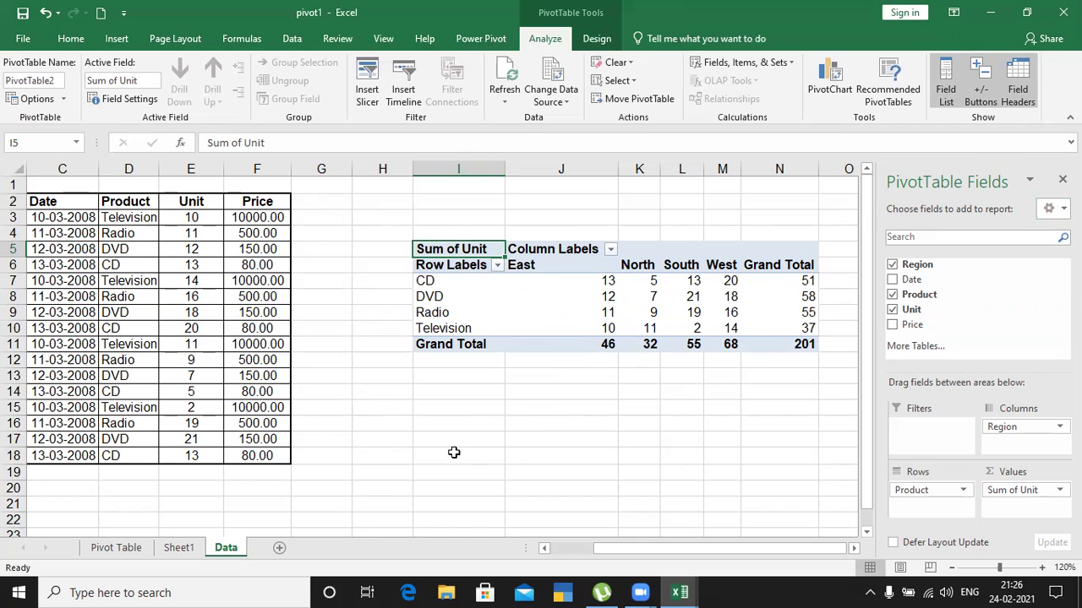
Select cells outside the PivotTable, and reselect a cell inside it to examine its contextual analysis tools.
left_click(523, 446)
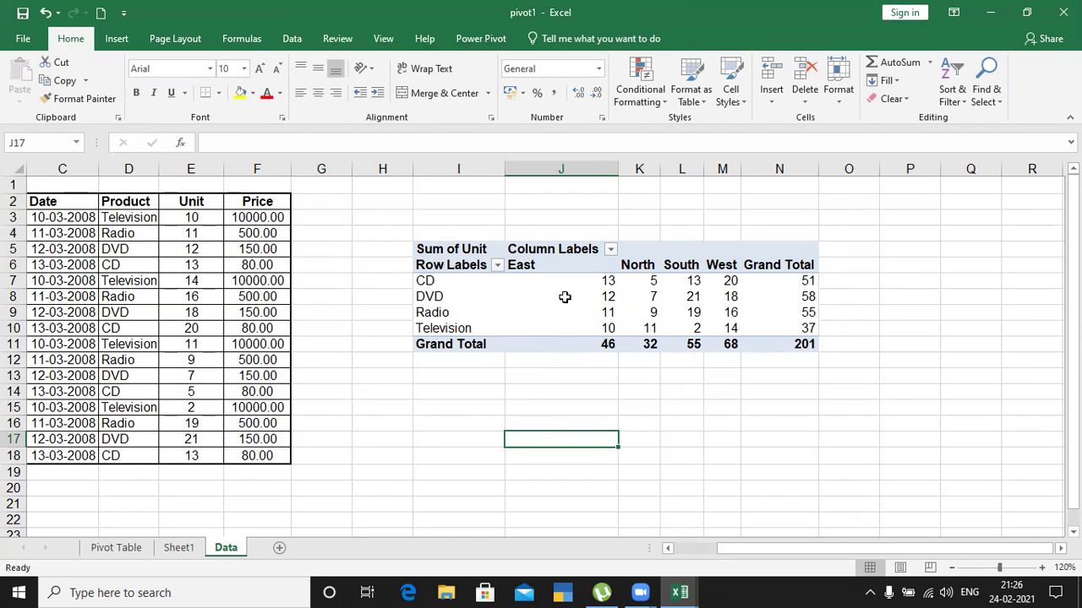
left_click(221, 310)
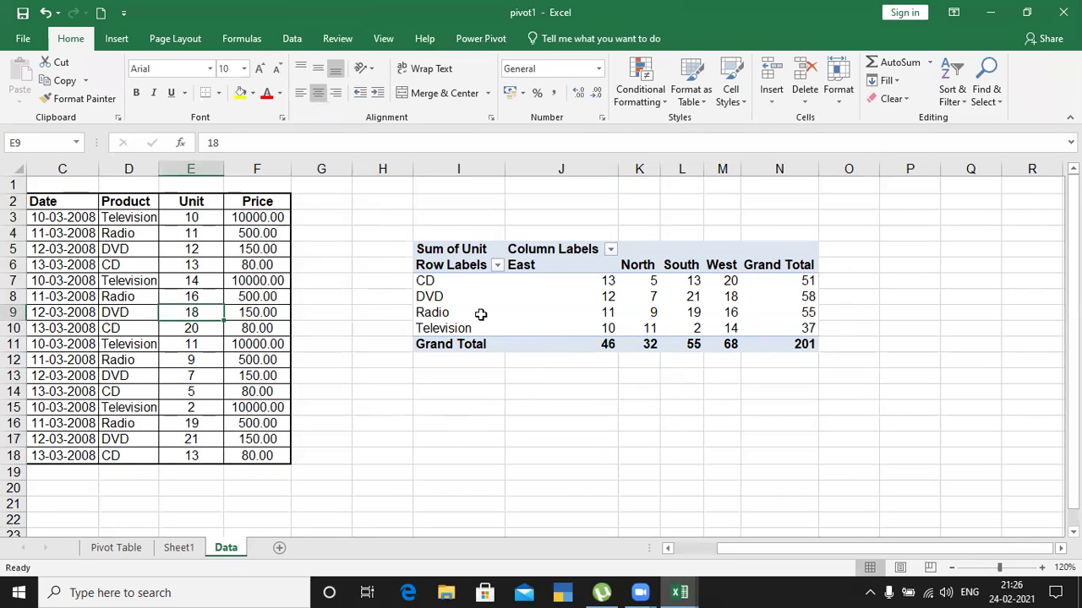
left_click(557, 290)
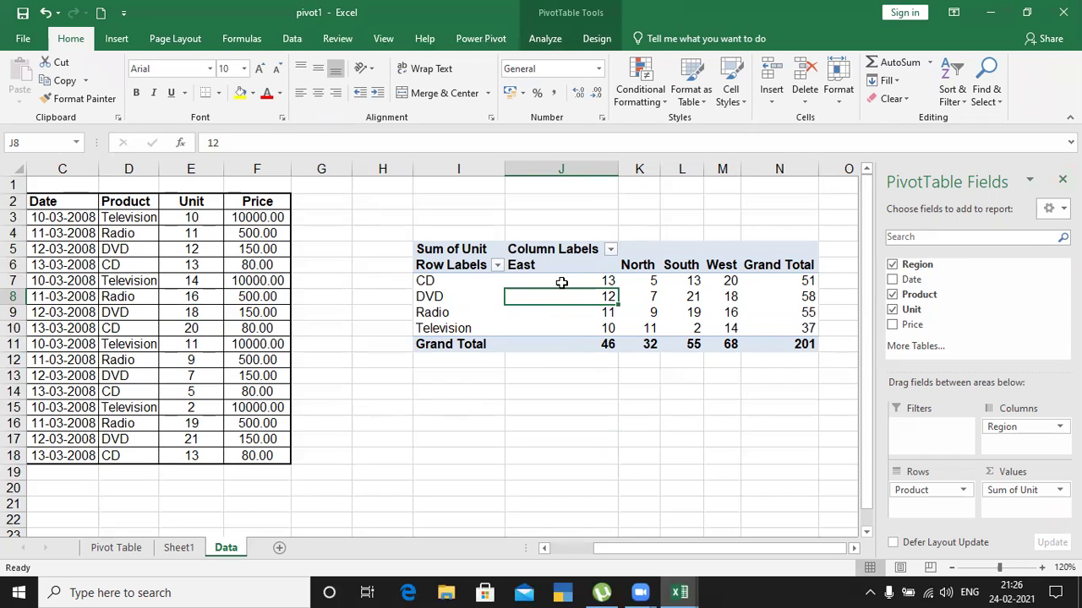
left_click(545, 42)
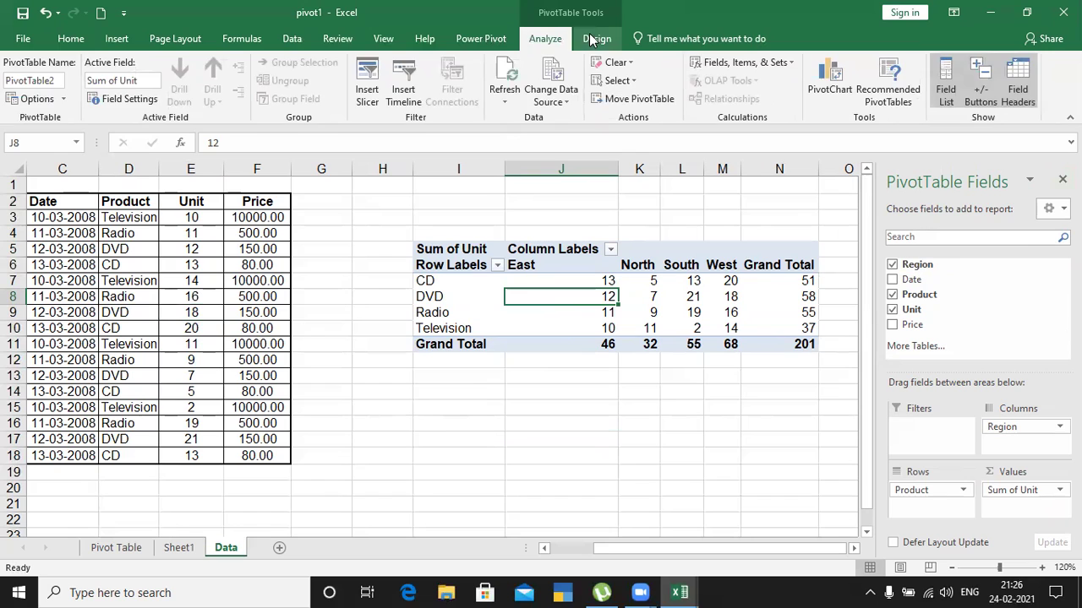
Turn off the PivotTable's row header styling, and toggle its column header styling off and on, leaving it on.
left_click(595, 39)
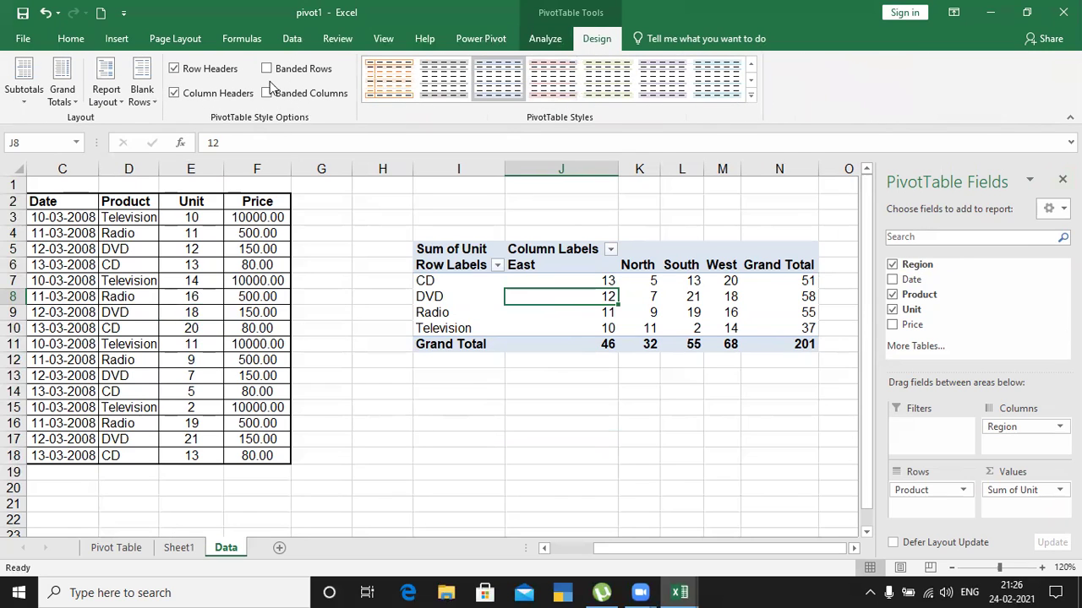
left_click(212, 66)
left_click(210, 93)
left_click(210, 93)
left_click(210, 93)
left_click(210, 93)
left_click(211, 93)
left_click(211, 93)
left_click(210, 93)
left_click(210, 93)
left_click(210, 93)
left_click(210, 93)
left_click(210, 93)
left_click(207, 95)
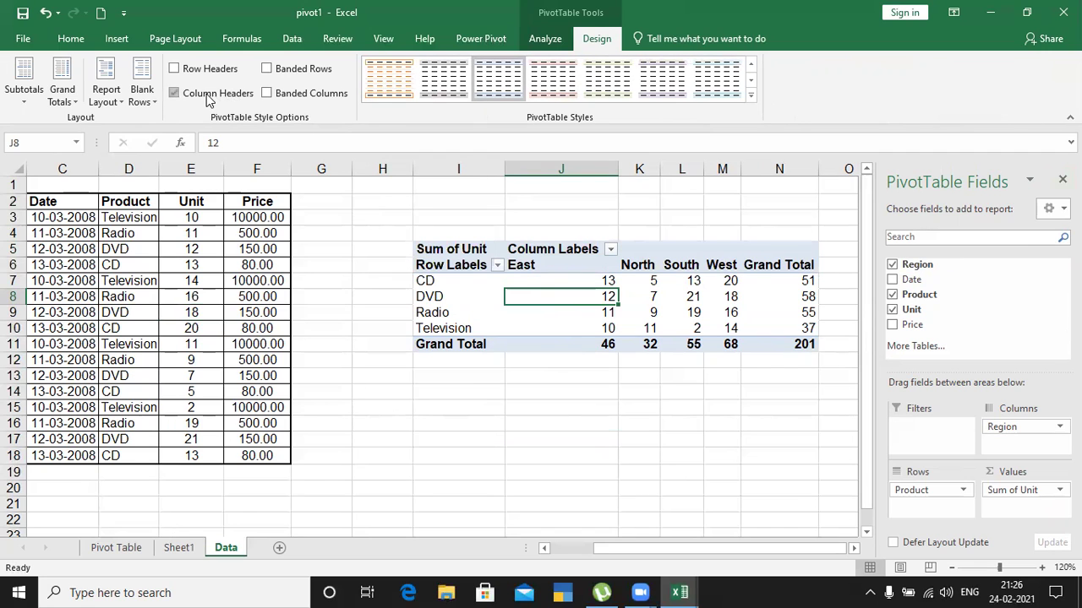
Toggle the PivotTable's banded rows on and off, leaving banded rows turned on.
left_click(278, 70)
left_click(277, 68)
left_click(278, 69)
left_click(278, 69)
left_click(278, 70)
left_click(279, 72)
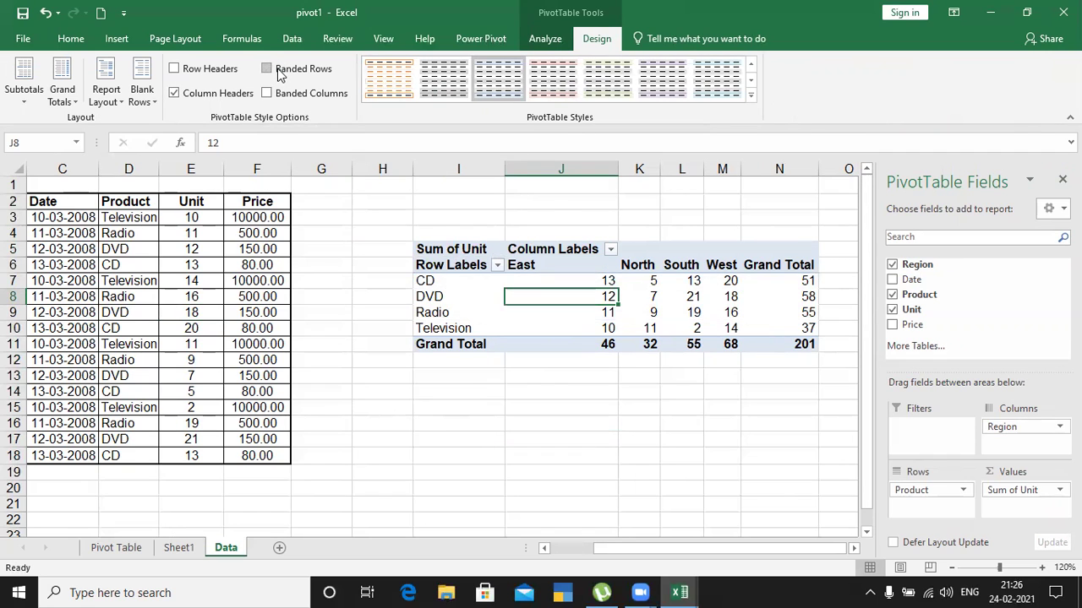
left_click(278, 74)
left_click(278, 73)
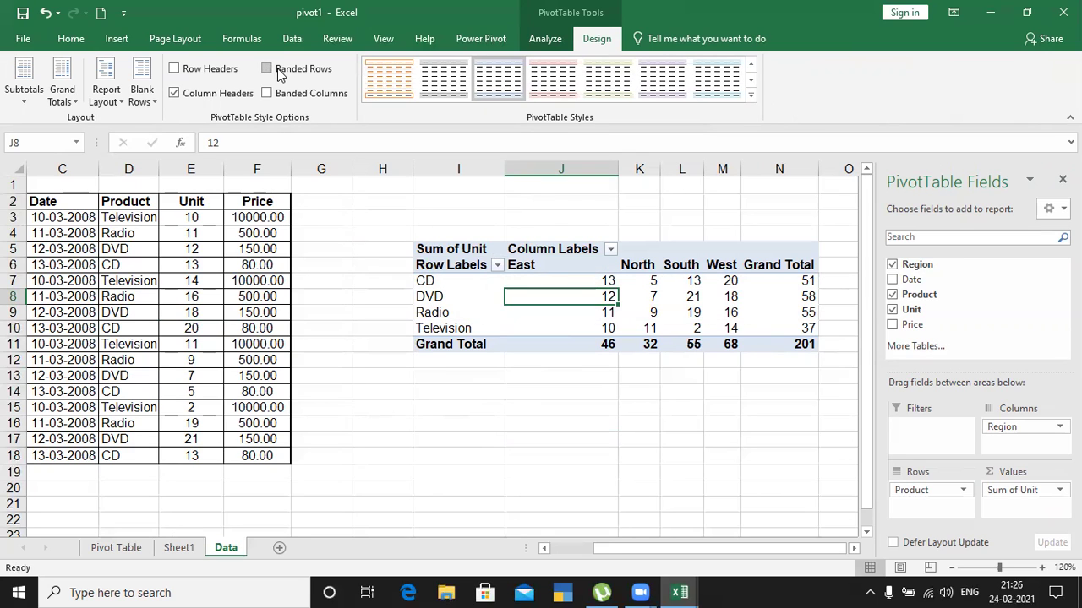
left_click(280, 74)
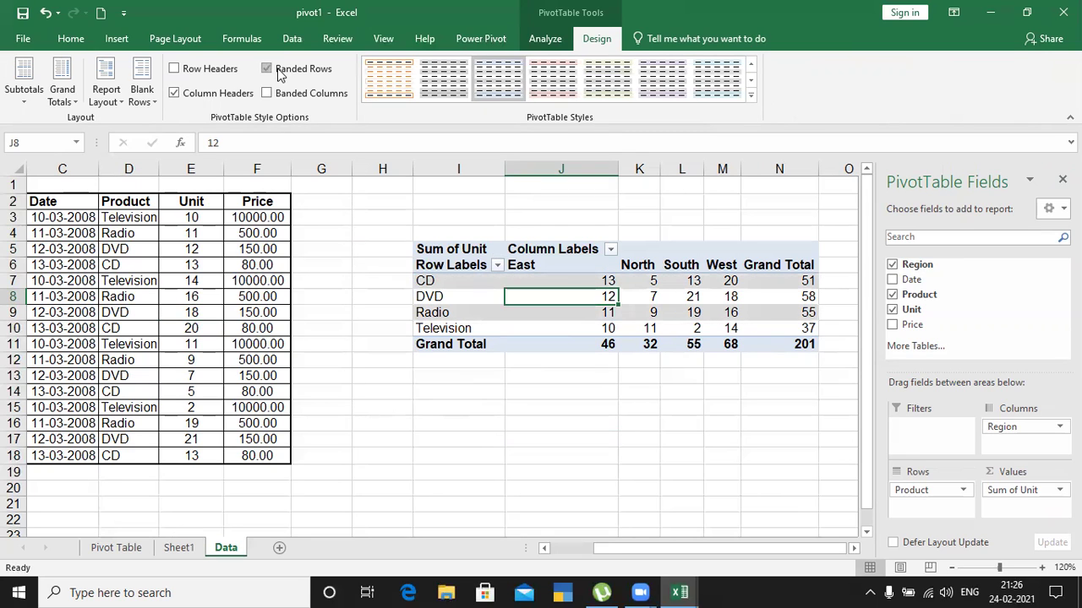
left_click(280, 74)
left_click(279, 75)
left_click(279, 74)
left_click(280, 74)
Try banded columns on the PivotTable with and without banded rows, and return to banded rows only.
left_click(295, 100)
left_click(296, 100)
left_click(295, 100)
left_click(295, 100)
left_click(295, 100)
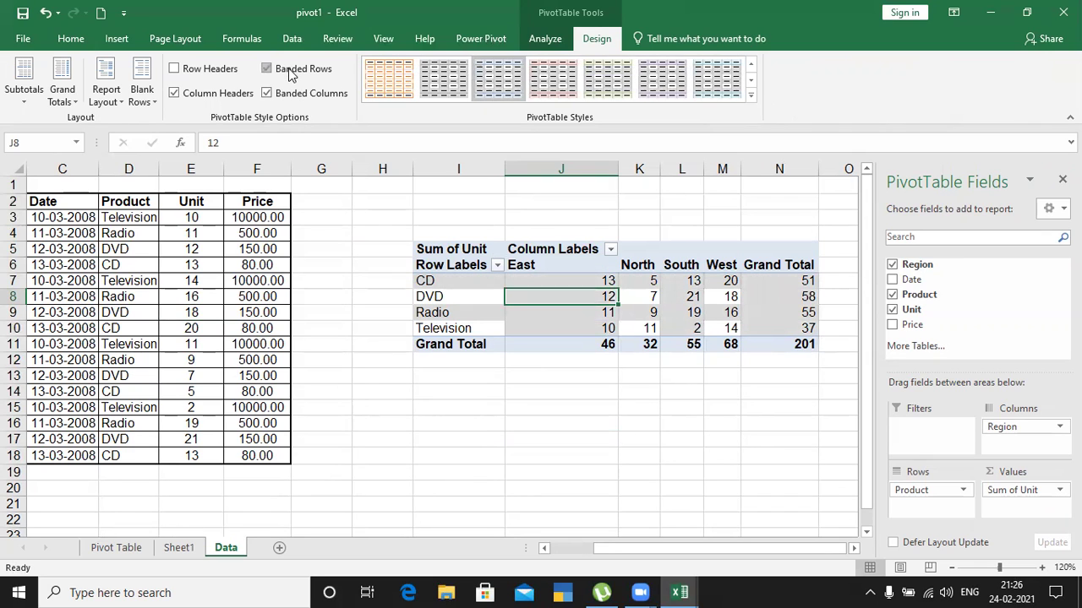
left_click(288, 74)
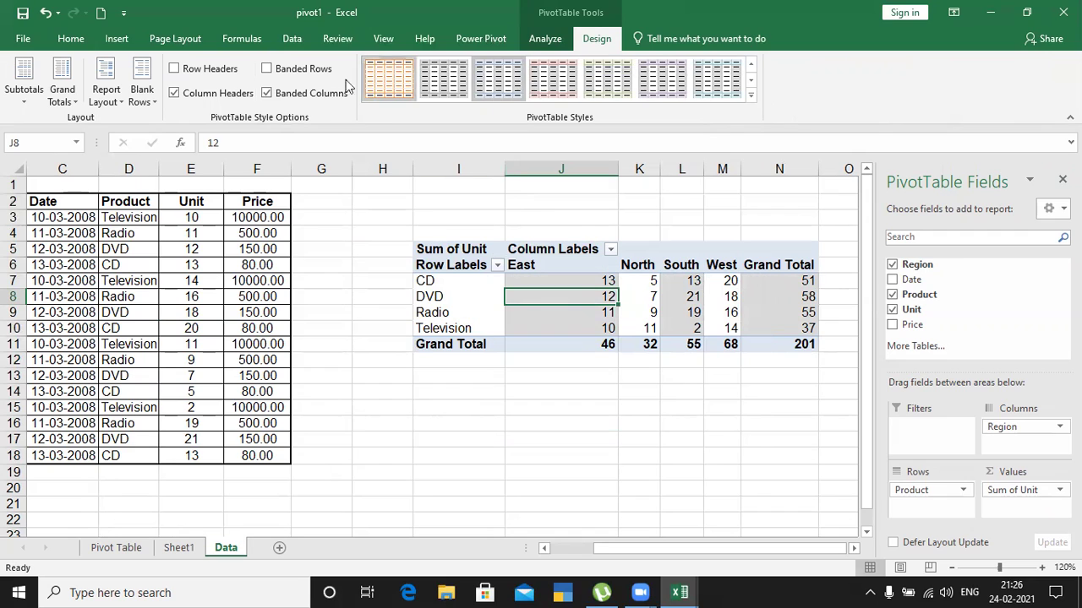
left_click(292, 72)
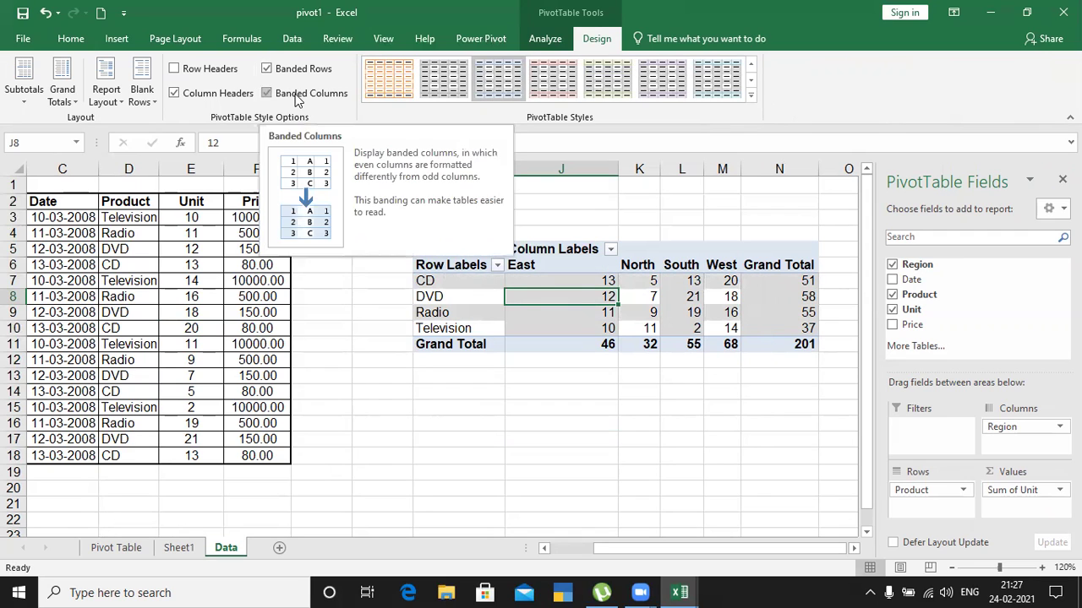
left_click(296, 95)
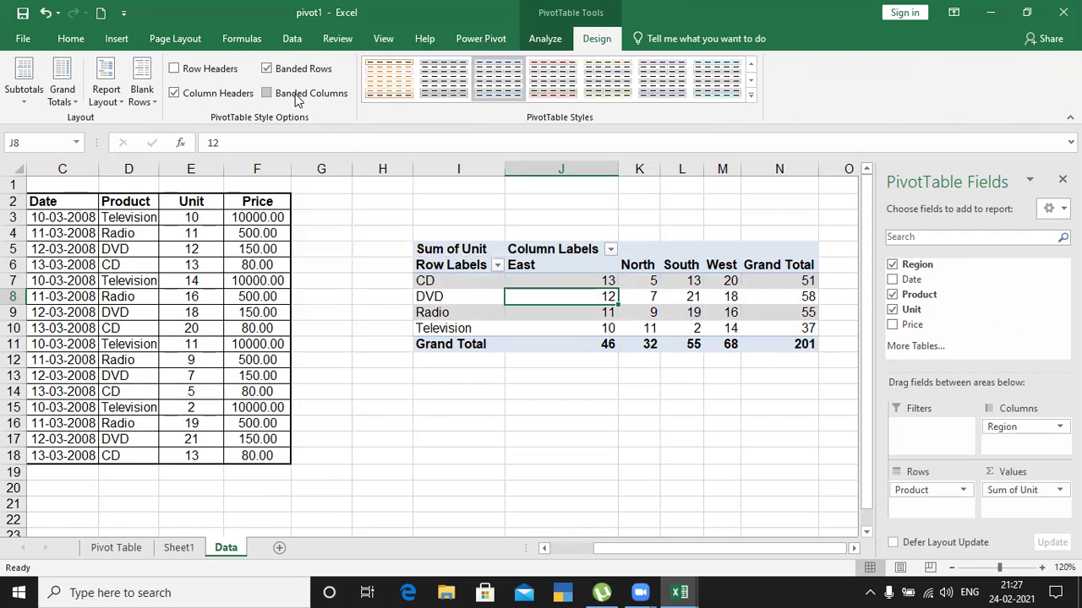
Try the solid red dark style with black headers on the PivotTable, and the light orange dark style.
left_click(751, 98)
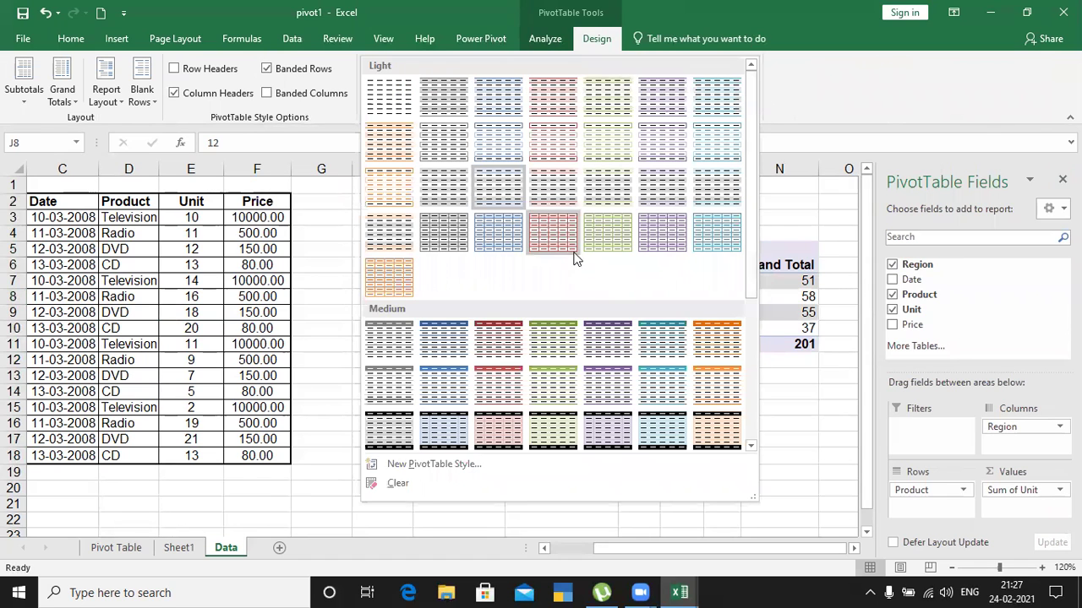
scroll(617, 332, "down", 5)
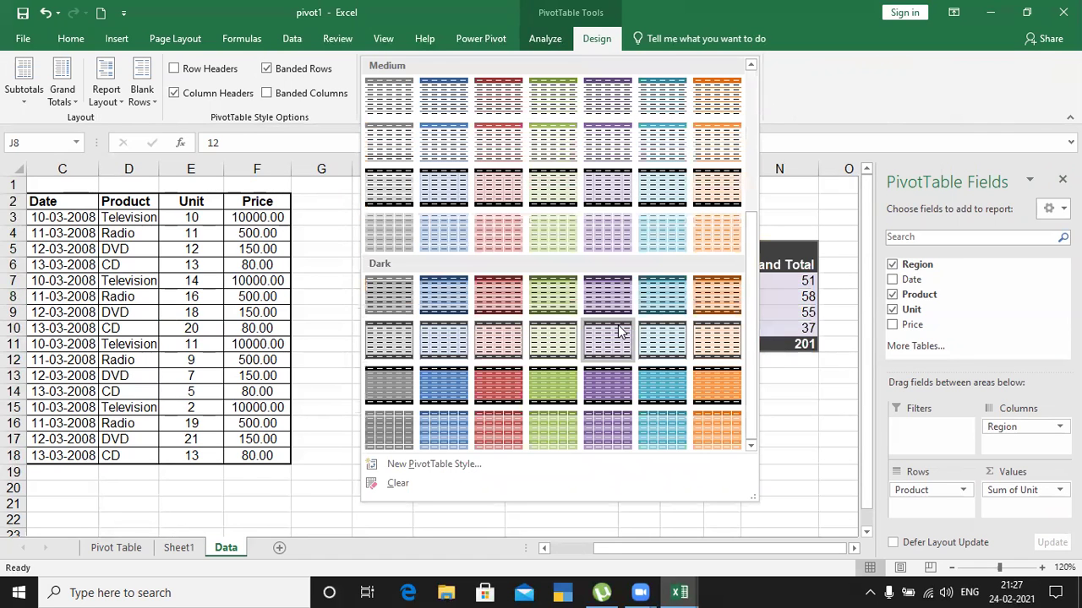
left_click(500, 386)
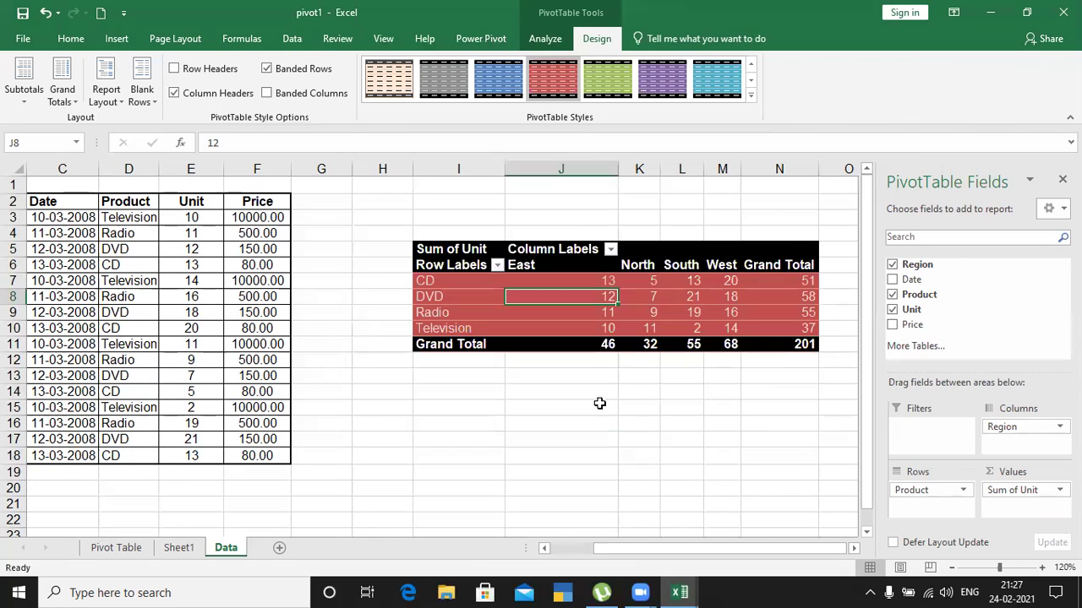
left_click(751, 98)
left_click(718, 387)
Try the banded red dark style on the PivotTable, followed by the orange style with black headers and the banded teal one.
left_click(751, 98)
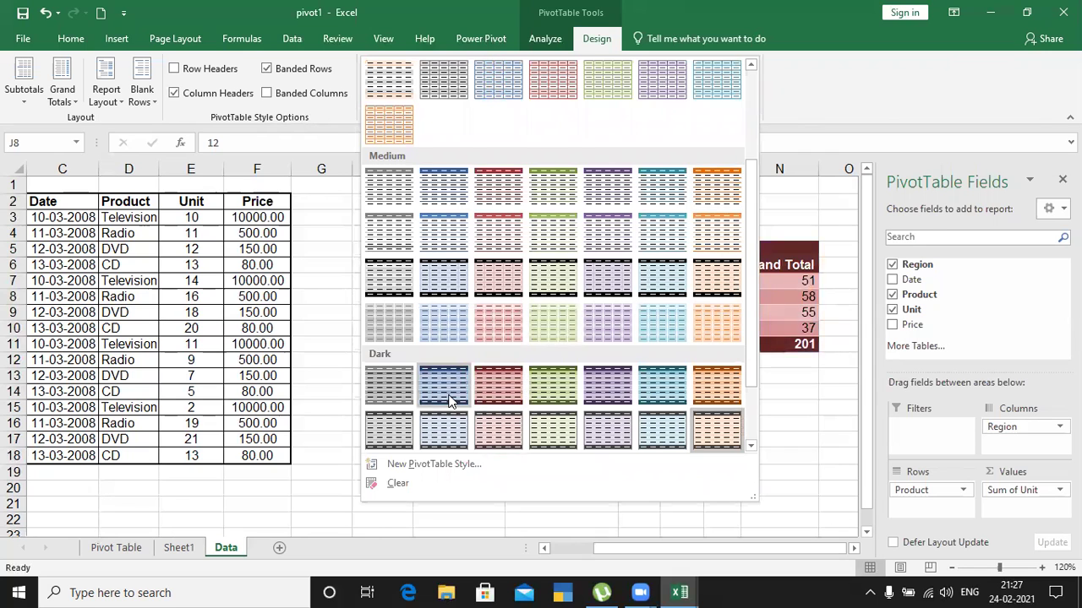
scroll(451, 403, "down", 2)
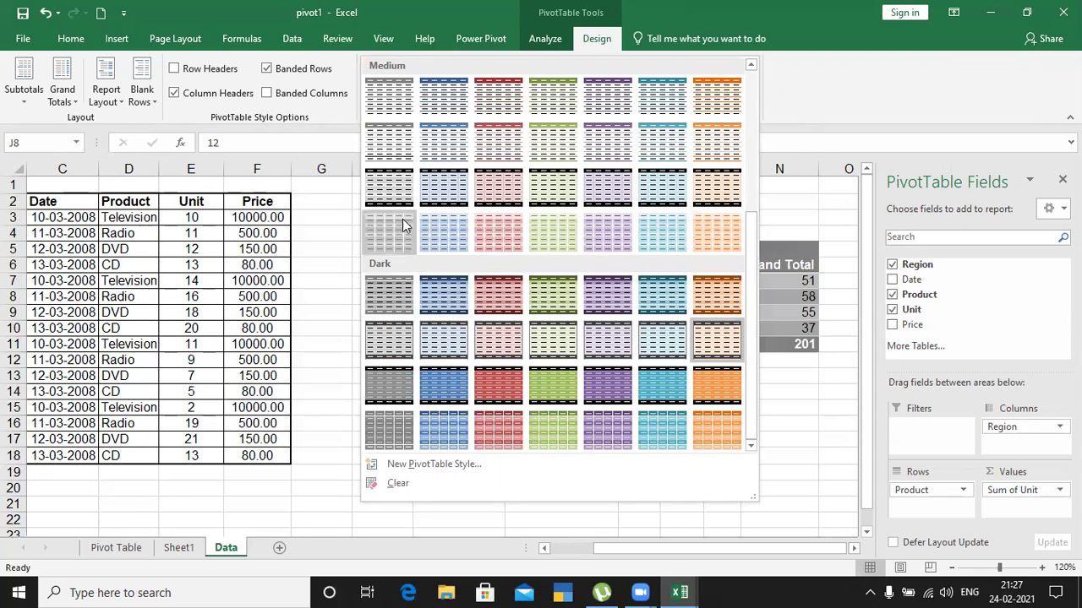
scroll(404, 228, "up", 5)
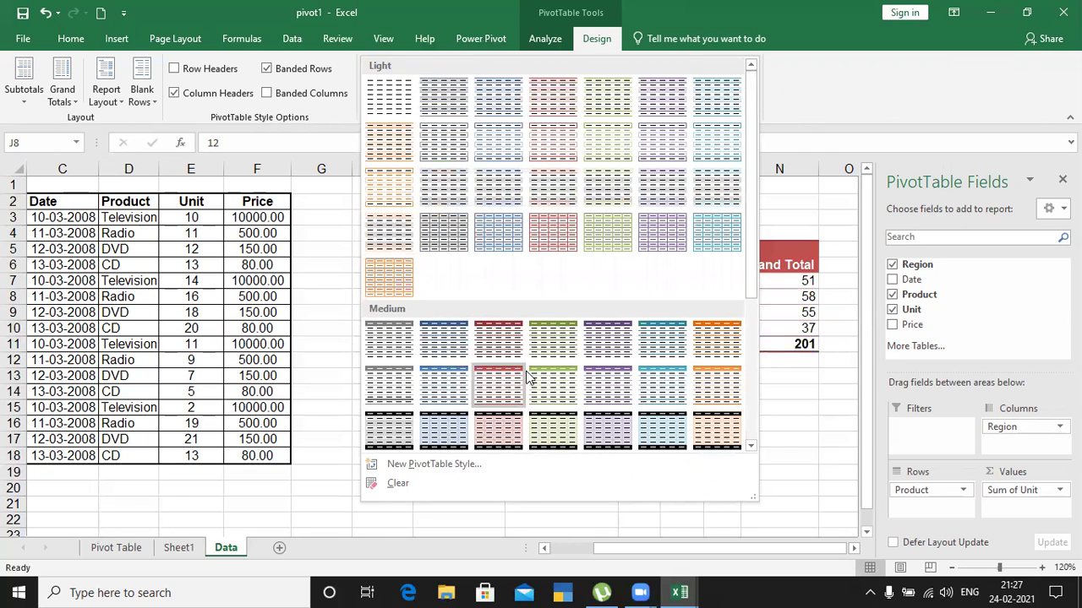
scroll(498, 381, "down", 3)
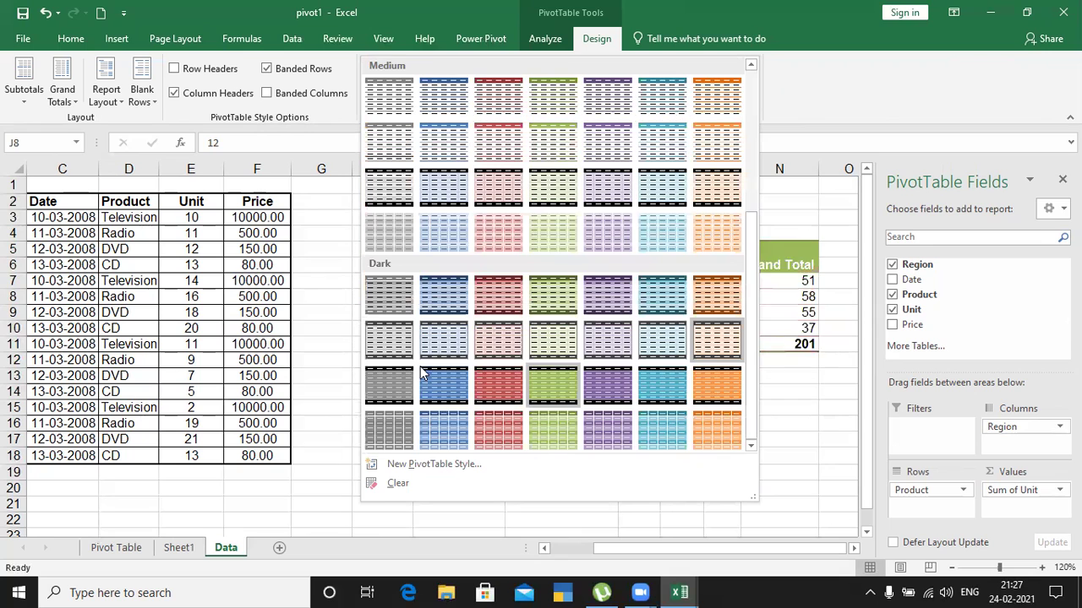
left_click(516, 416)
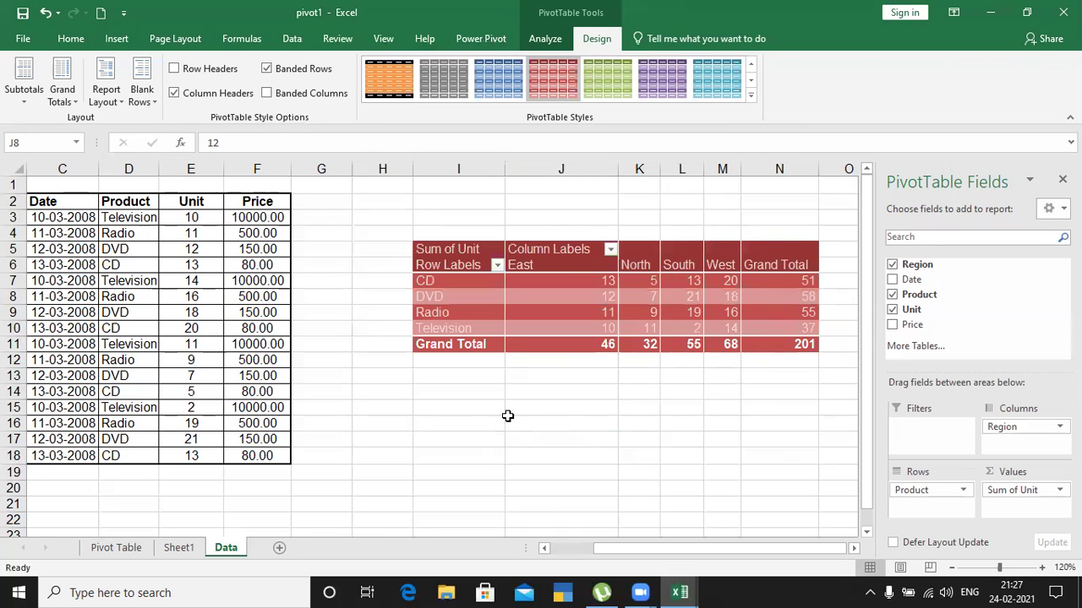
left_click(392, 84)
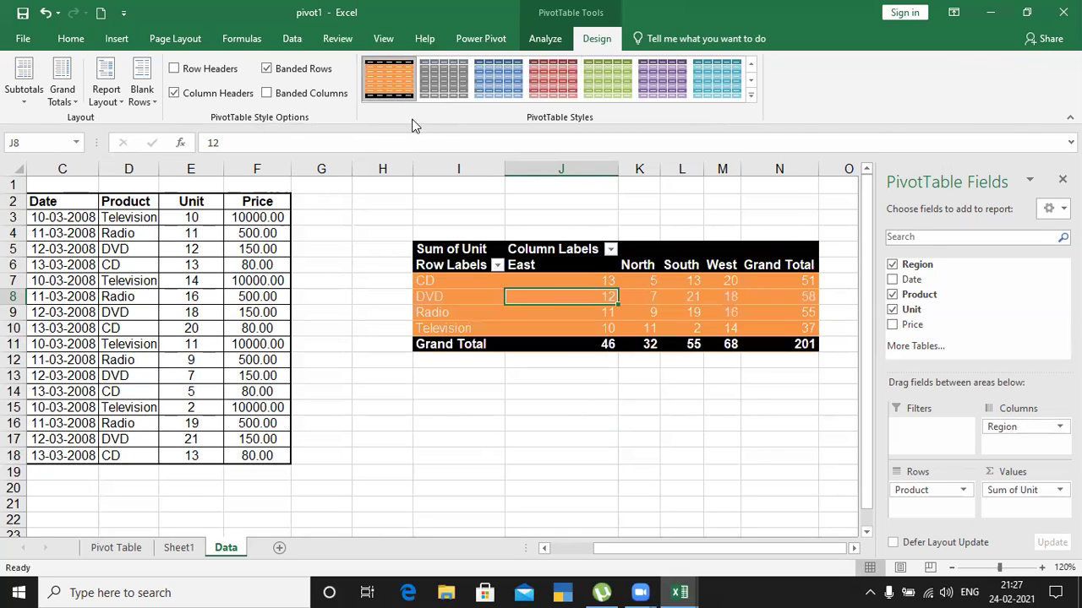
left_click(716, 80)
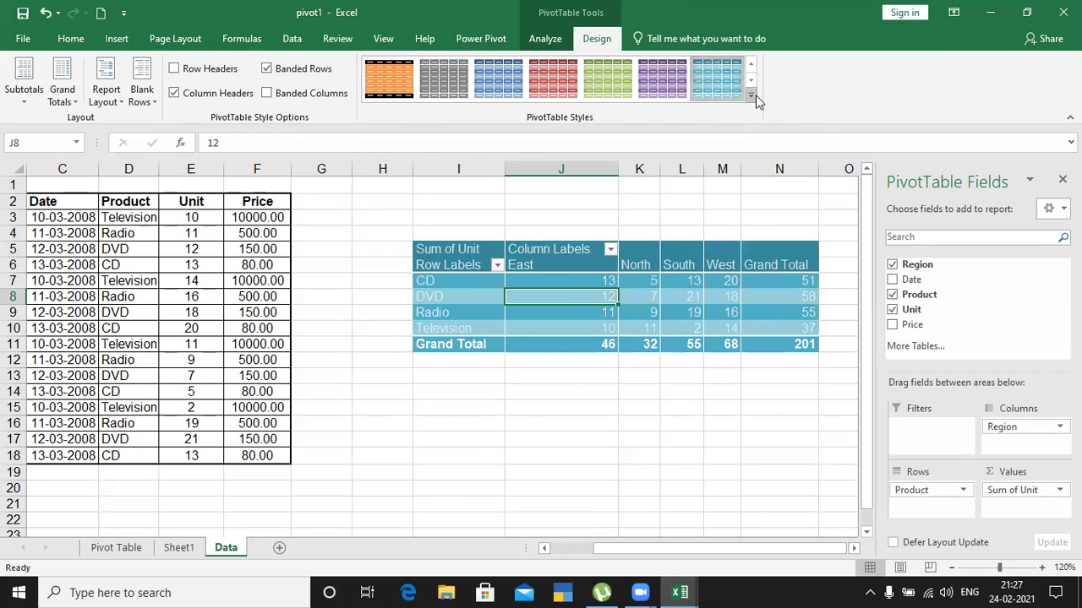
Apply the medium purple style with black header and grand total rows to the PivotTable.
left_click(750, 96)
left_click(616, 186)
left_click(662, 409)
left_click(484, 269)
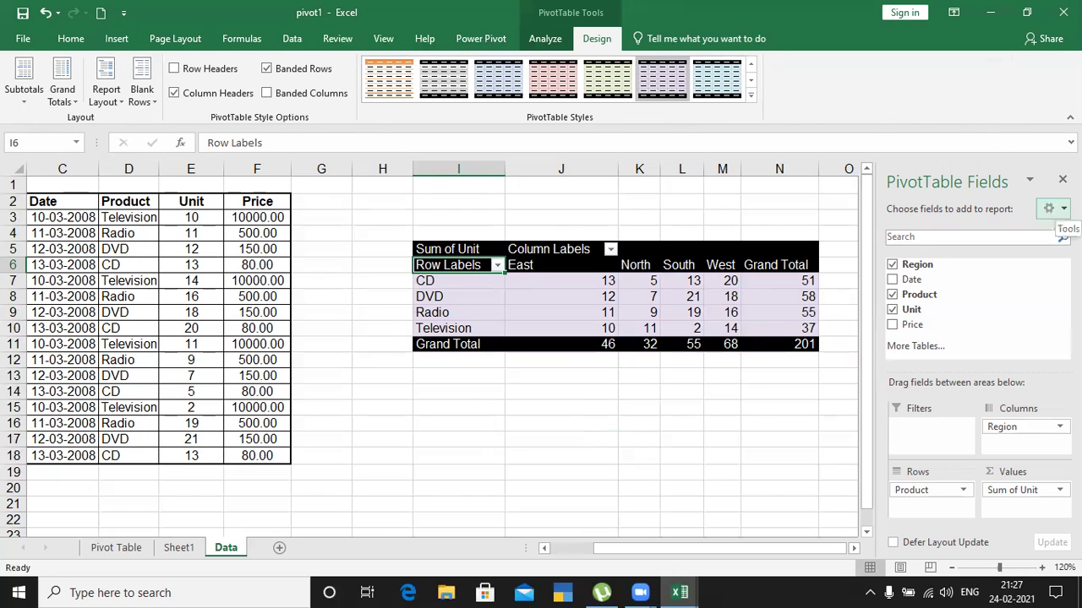
left_click(1052, 209)
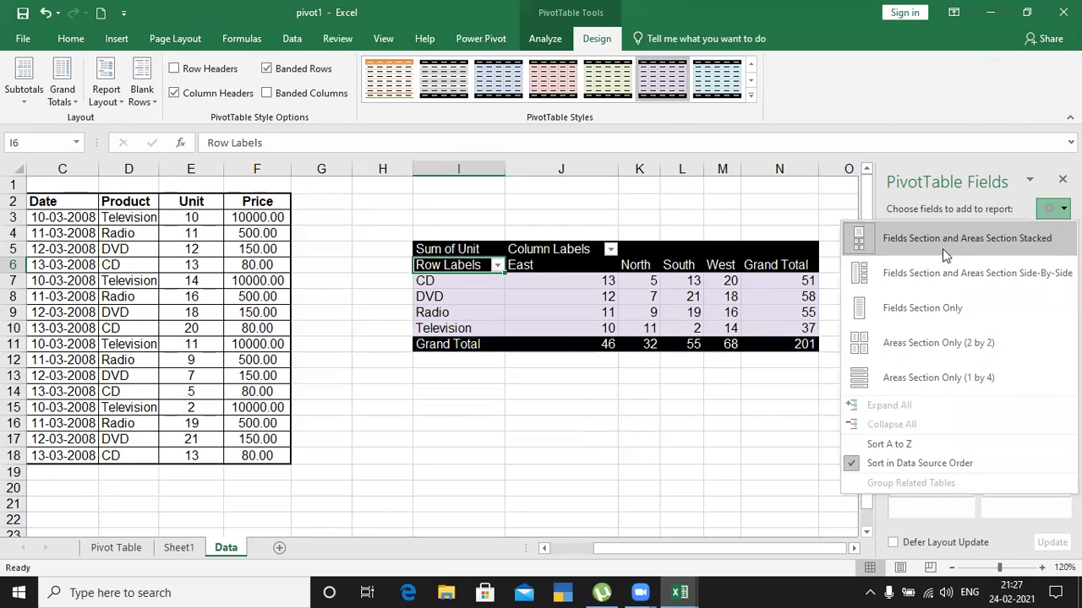
left_click(109, 114)
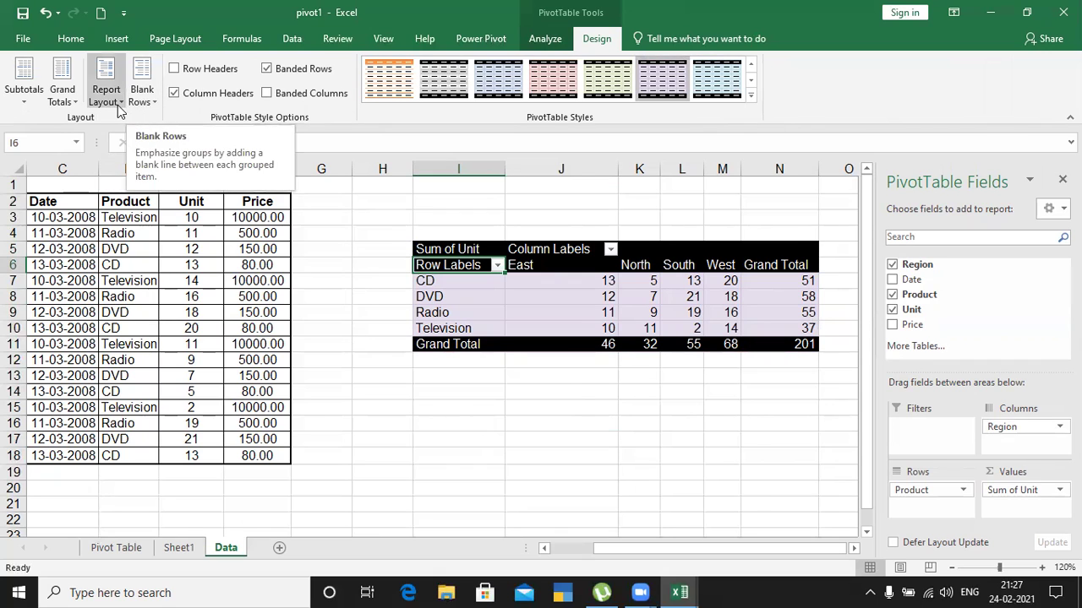
left_click(120, 103)
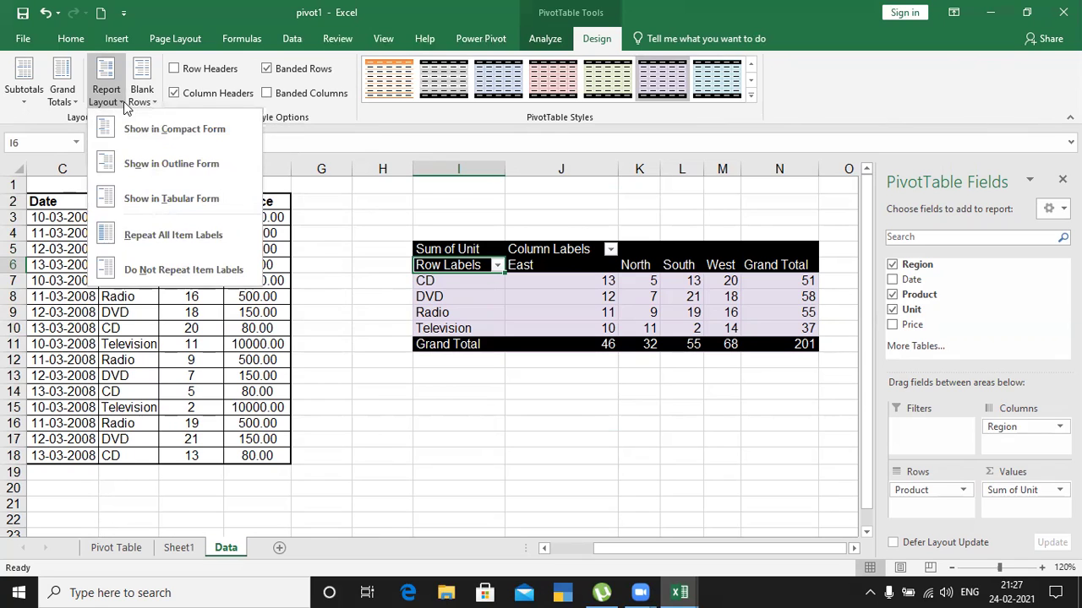
left_click(123, 101)
left_click(73, 103)
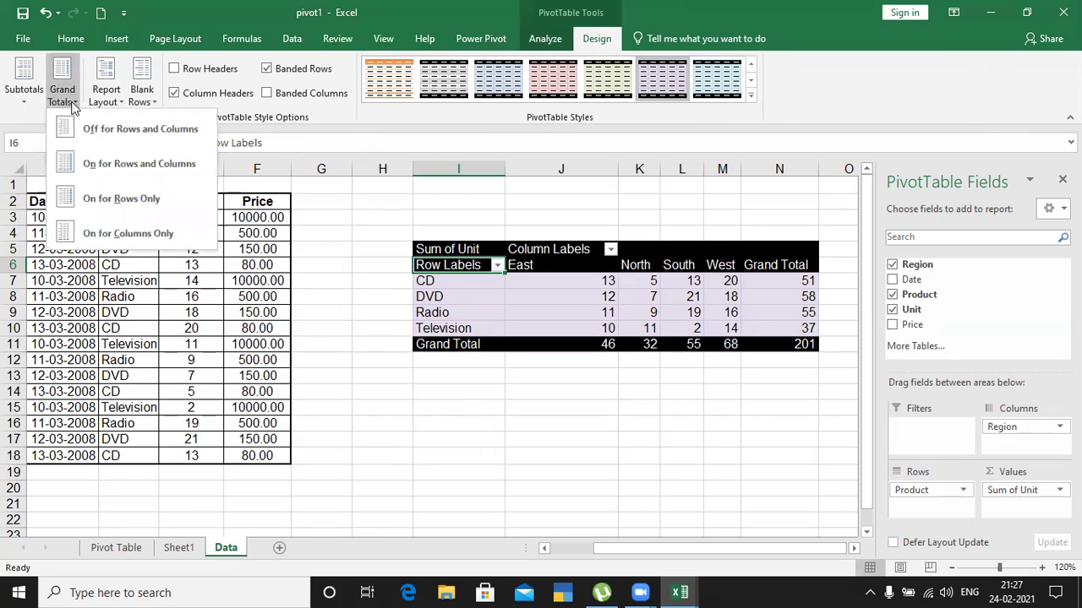
left_click(25, 105)
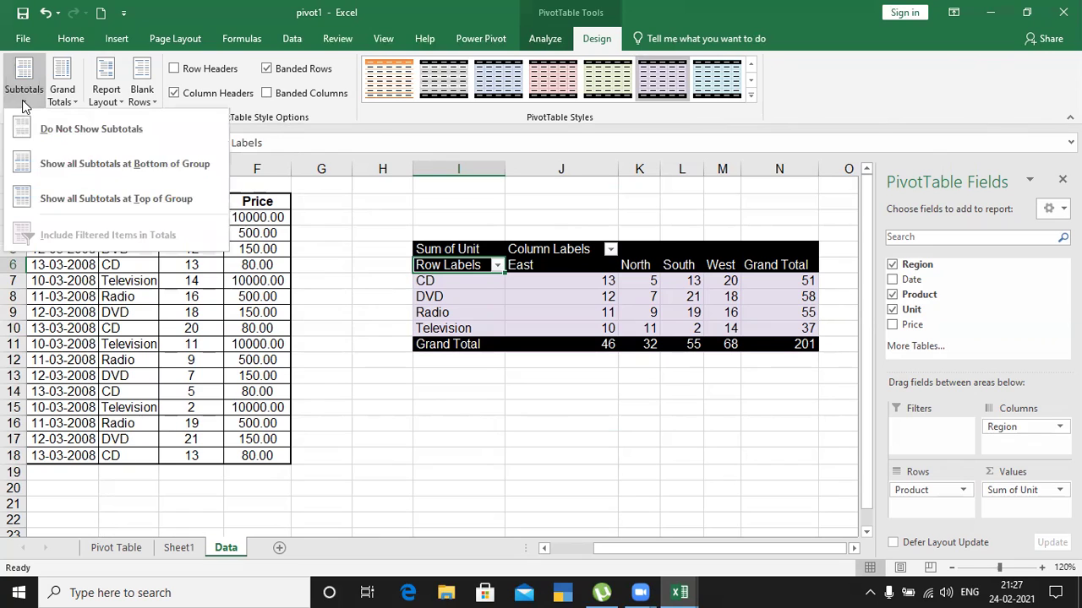
Leave the subtotals setting as it is and set the PivotTable's report layout to compact form.
left_click(584, 386)
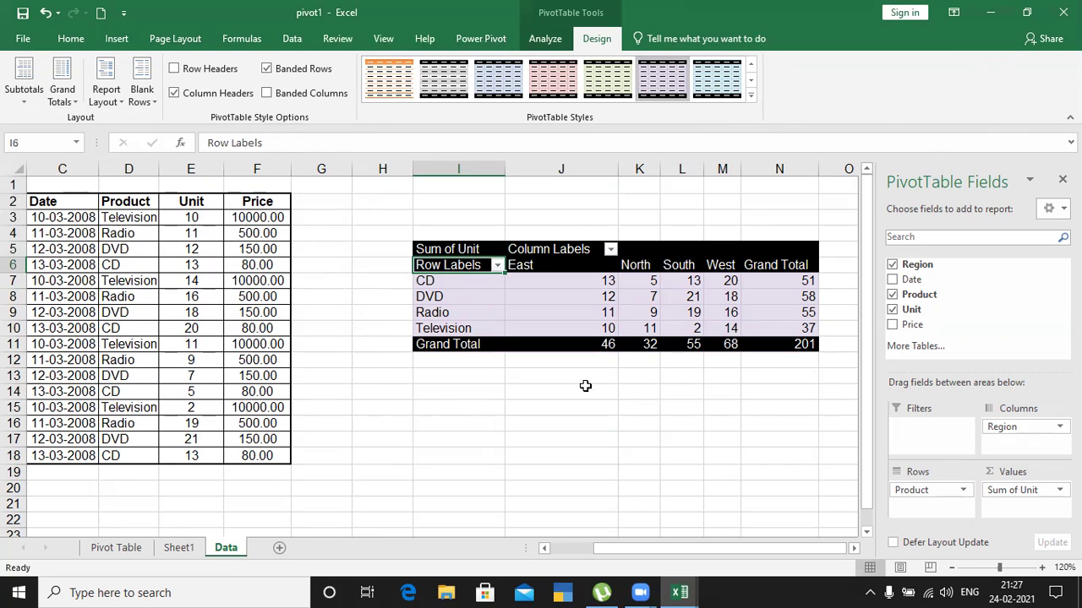
left_click(150, 100)
left_click(108, 98)
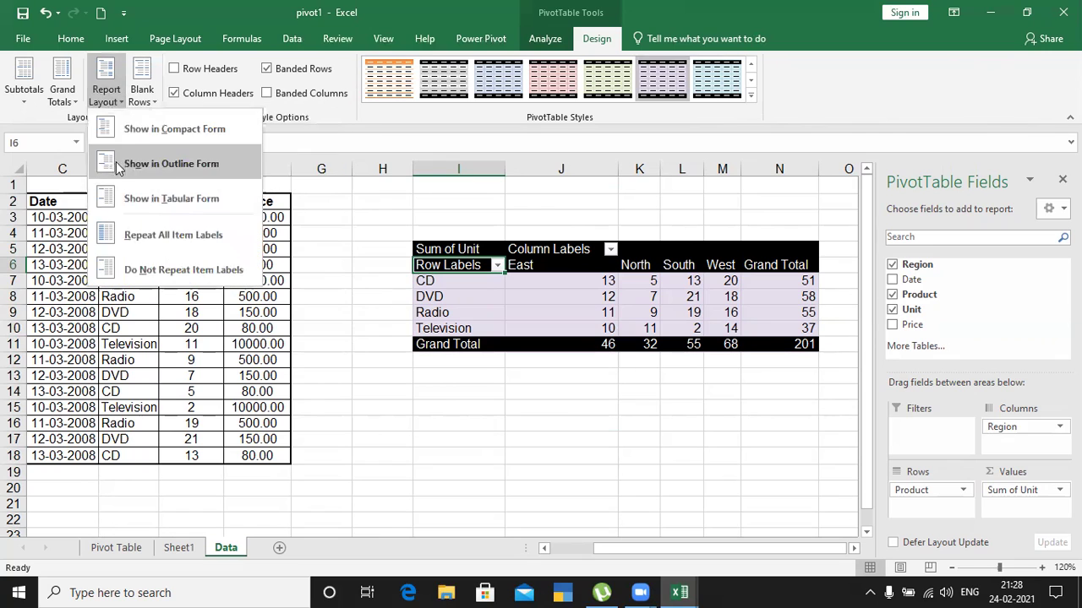
left_click(200, 133)
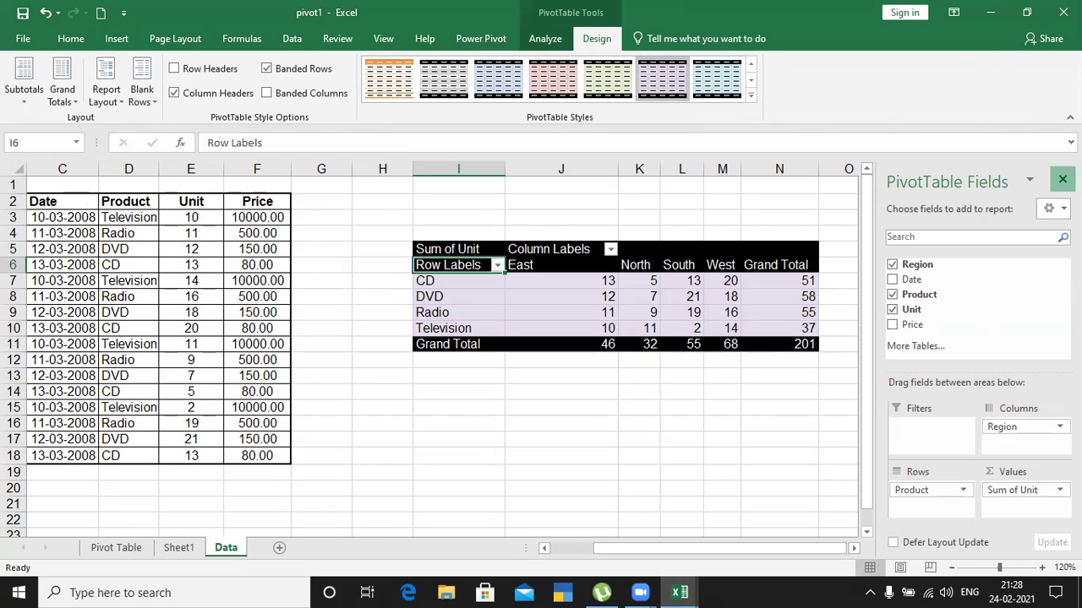
Close the PivotTable field list and select a value cell inside the PivotTable.
left_click(1062, 179)
left_click(850, 375)
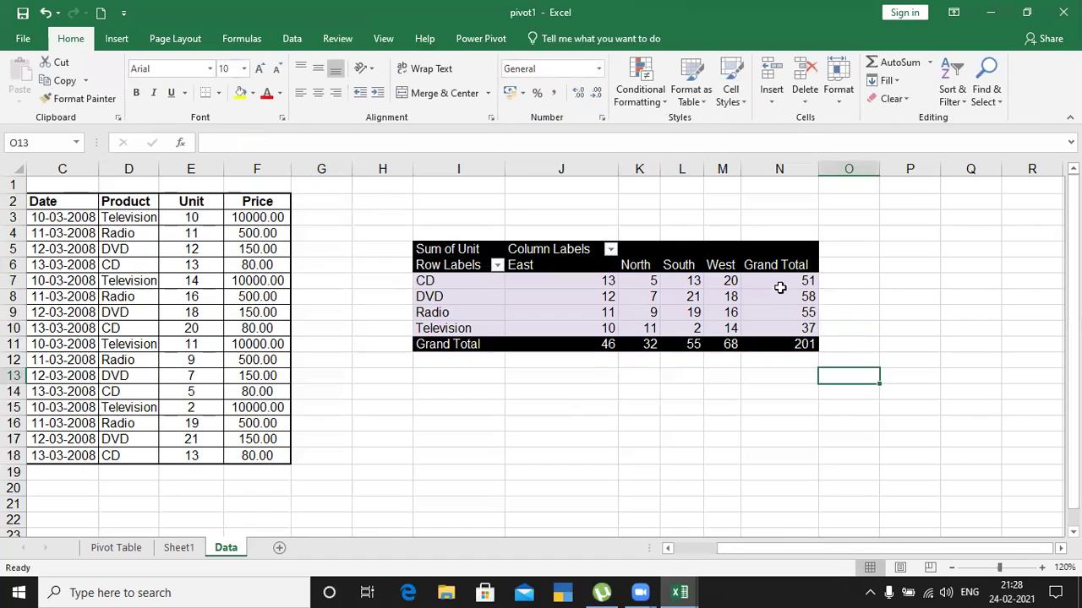
left_click(730, 312)
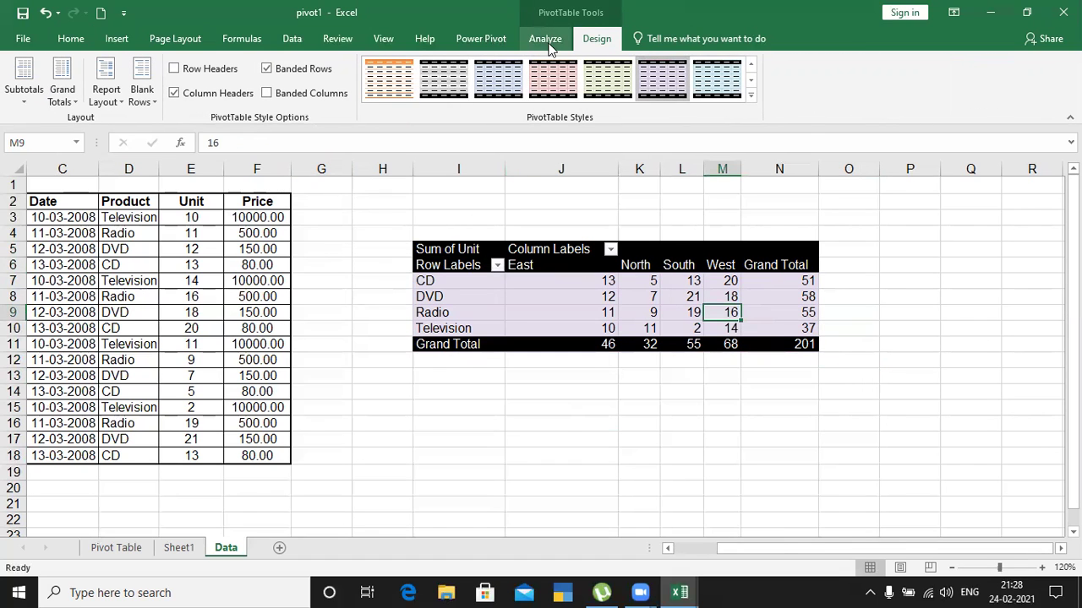
left_click(625, 311)
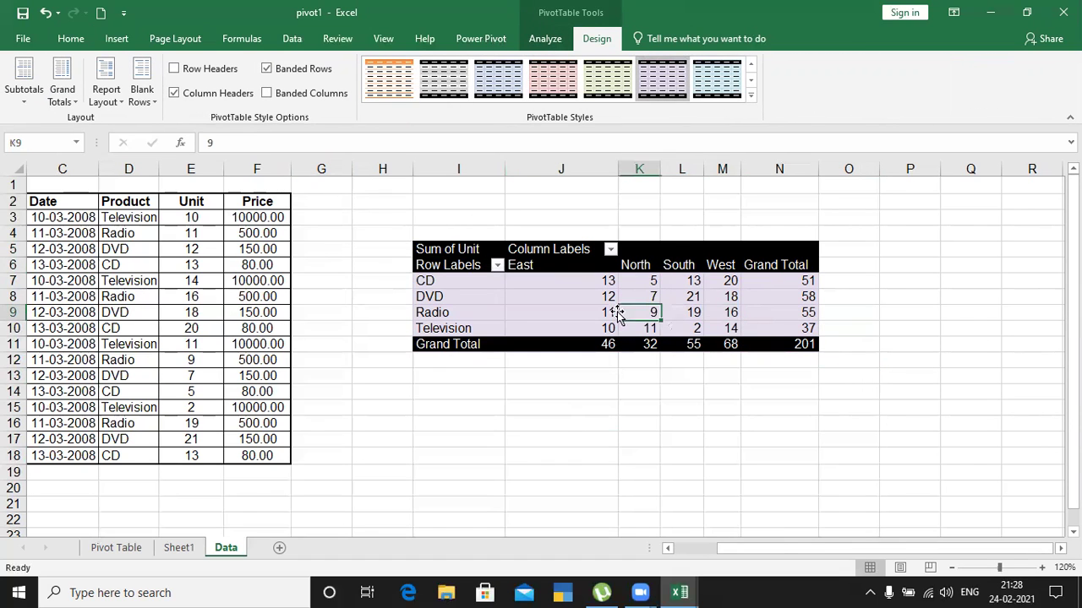
left_click(469, 296)
left_click(534, 46)
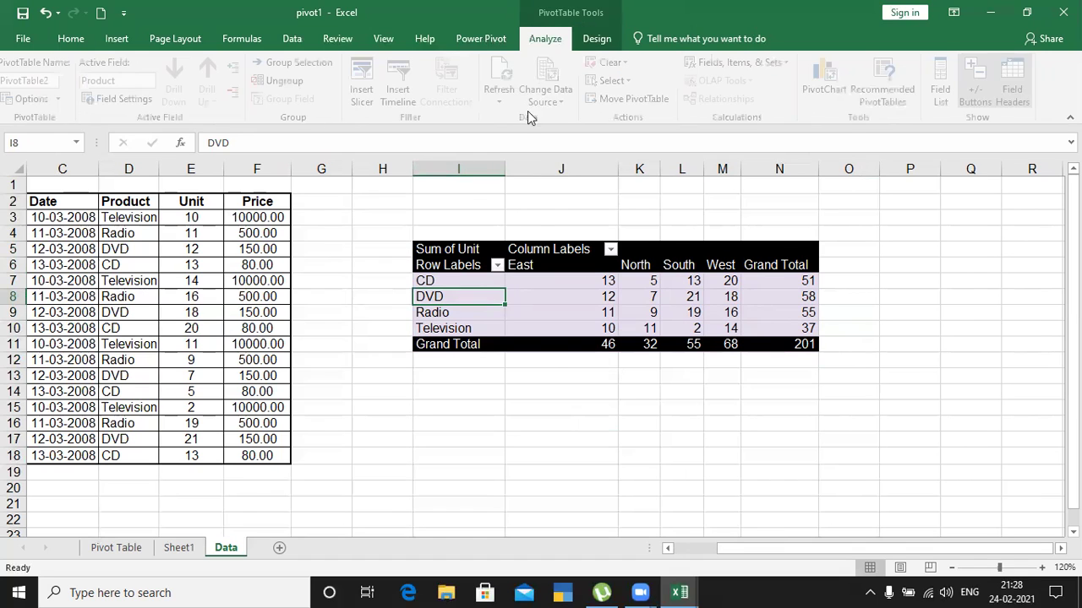
left_click(610, 344)
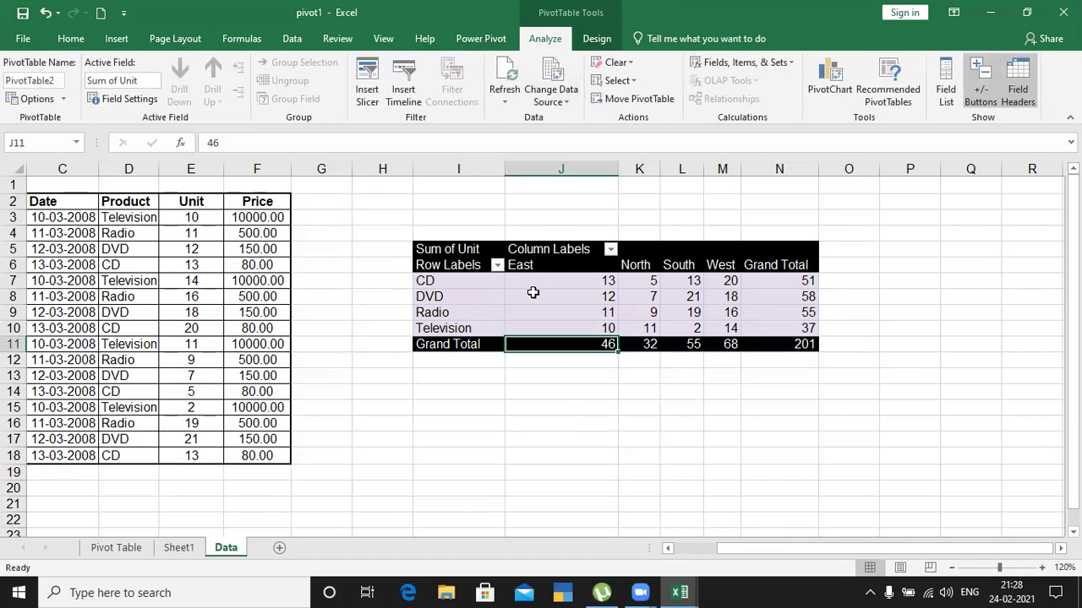
left_click(534, 295)
Set the East region's units in the source data to 15 for Radio, 25 for DVD and 35 for CD.
left_click(709, 550)
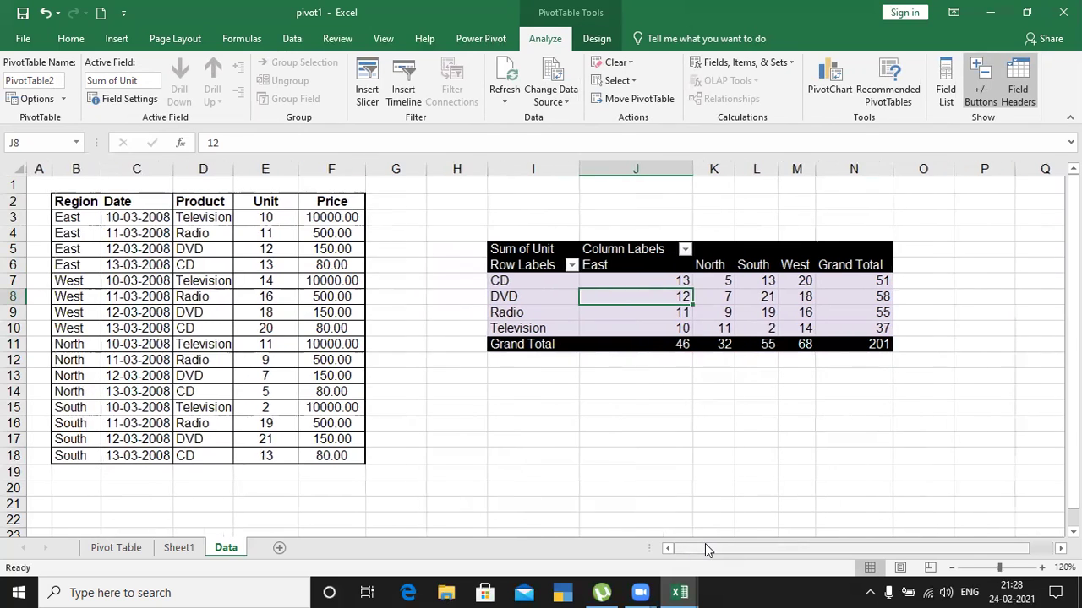
left_click(266, 235)
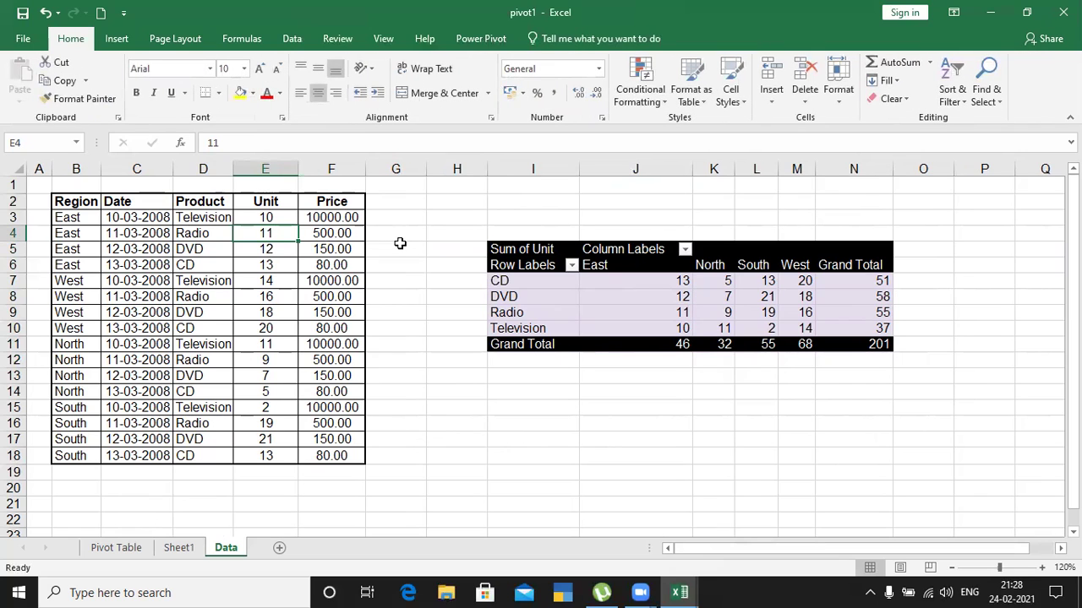
type("15")
key("Return")
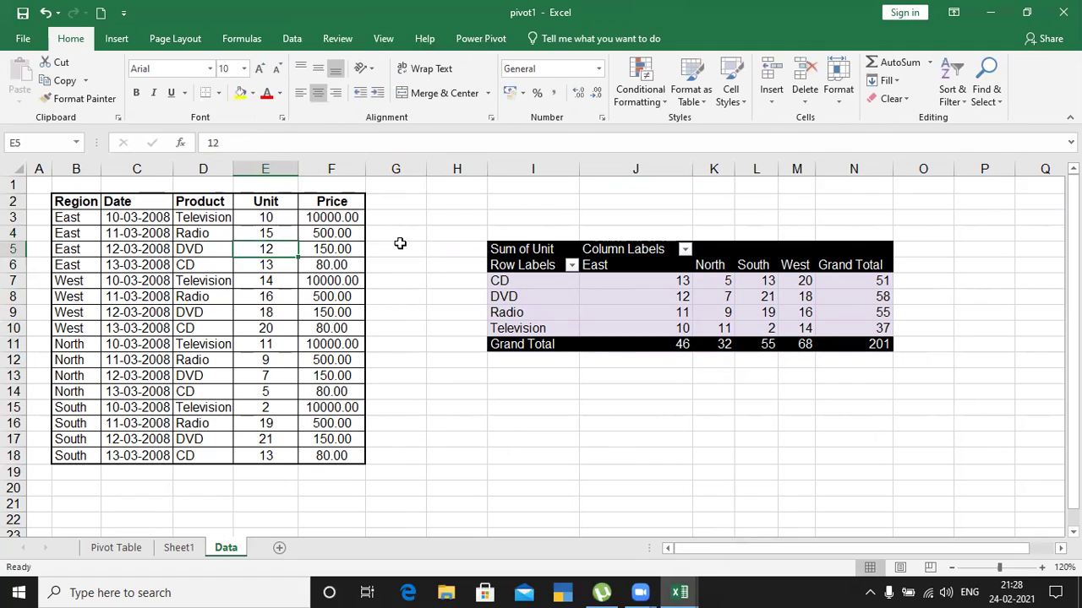
type("25")
key("Return")
type("35")
key("Return")
Set the West region's units to 65 for Television, 45 for Radio, 51 for DVD and 21 for CD.
type("65")
key("Return")
type("45")
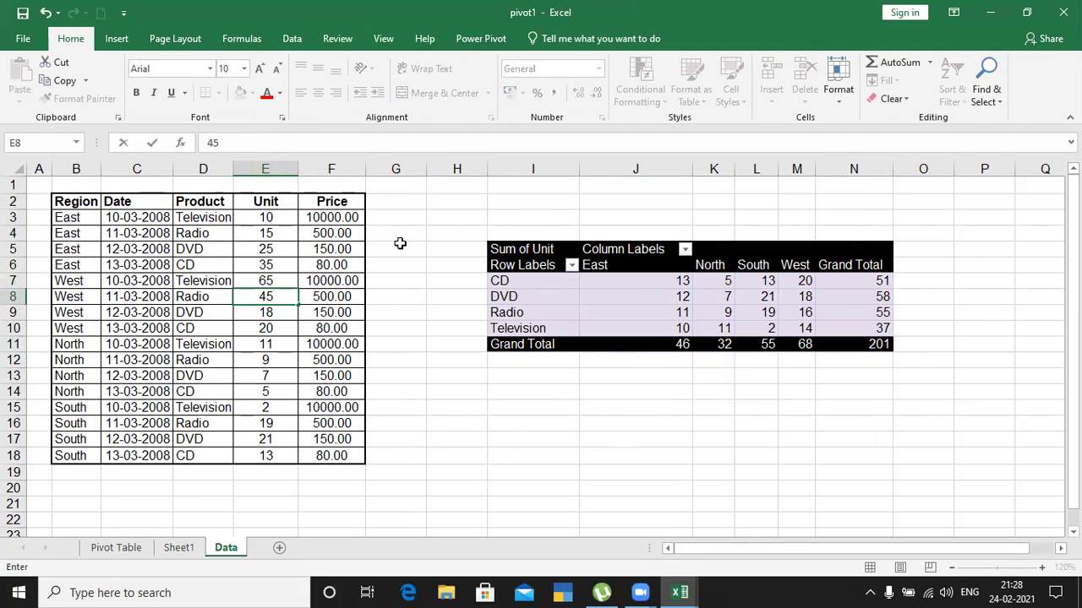
key("Return")
type("51")
key("Return")
type("21")
key("Return")
Set the North region's units to 65 for Television, 94 for Radio, 21 for DVD and 35 for CD.
type("65")
key("Return")
type("94")
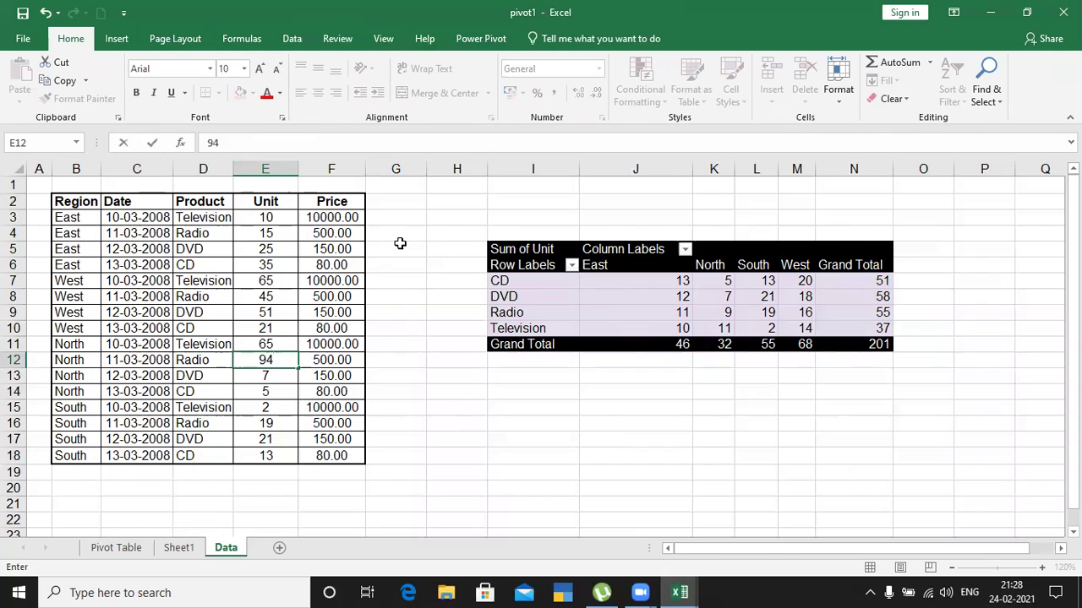
key("Return")
type("21")
key("Return")
type("35")
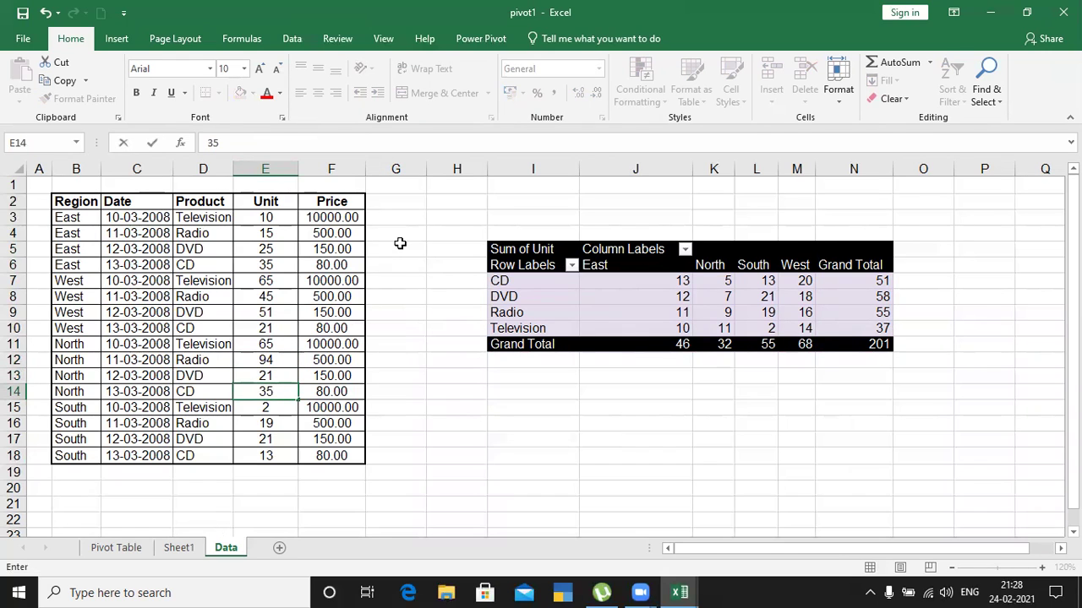
key("Return")
Set the South region's units to 65 for Television, 84 for Radio, 65 for DVD and 31 for CD.
type("65")
key("Return")
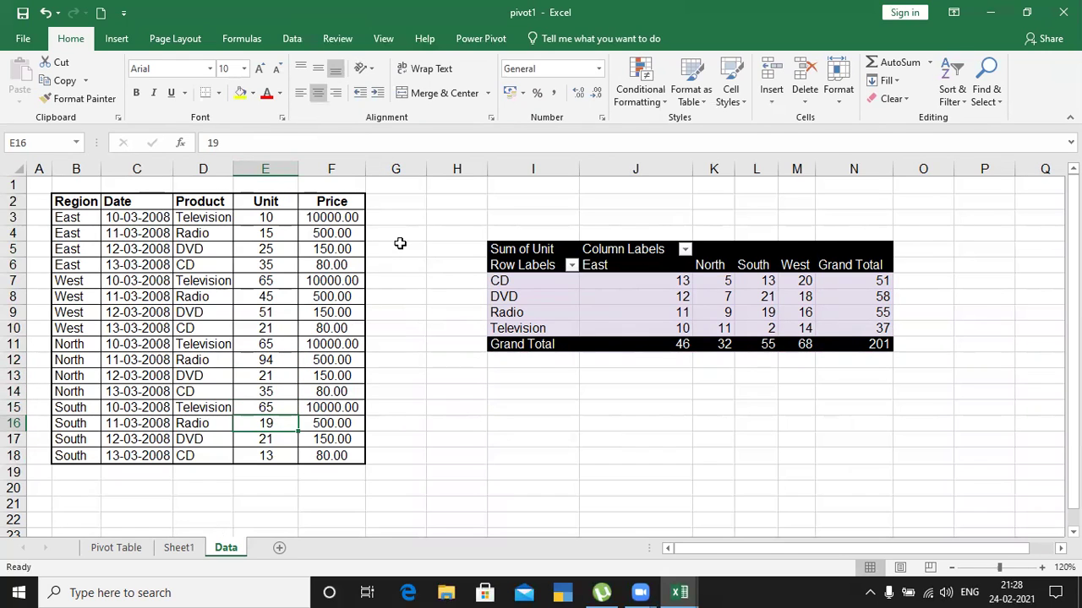
type("84")
key("Return")
type("65")
key("Return")
type("31")
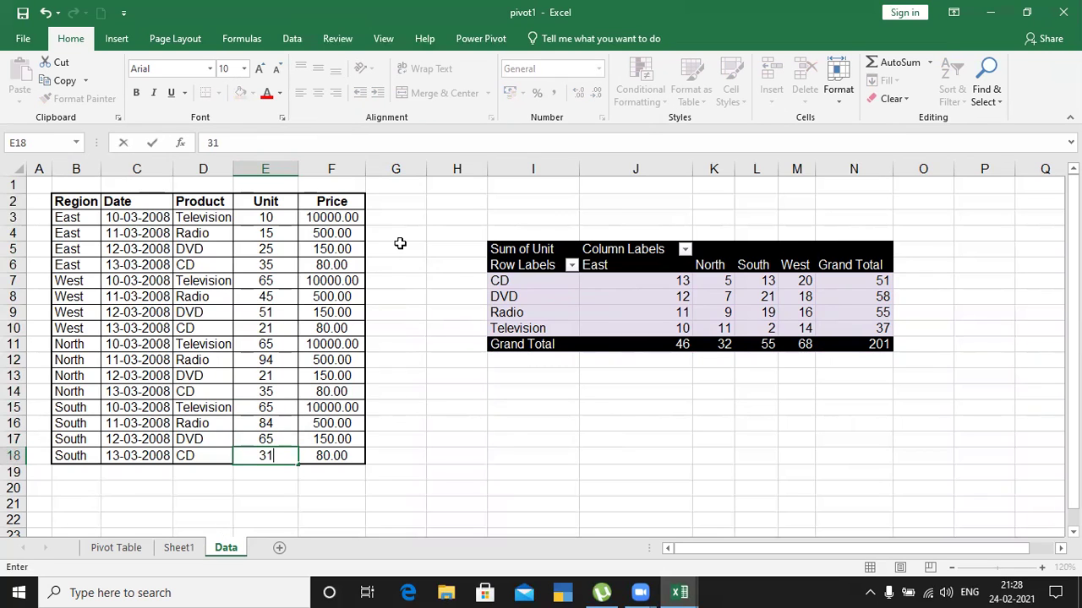
key("Return")
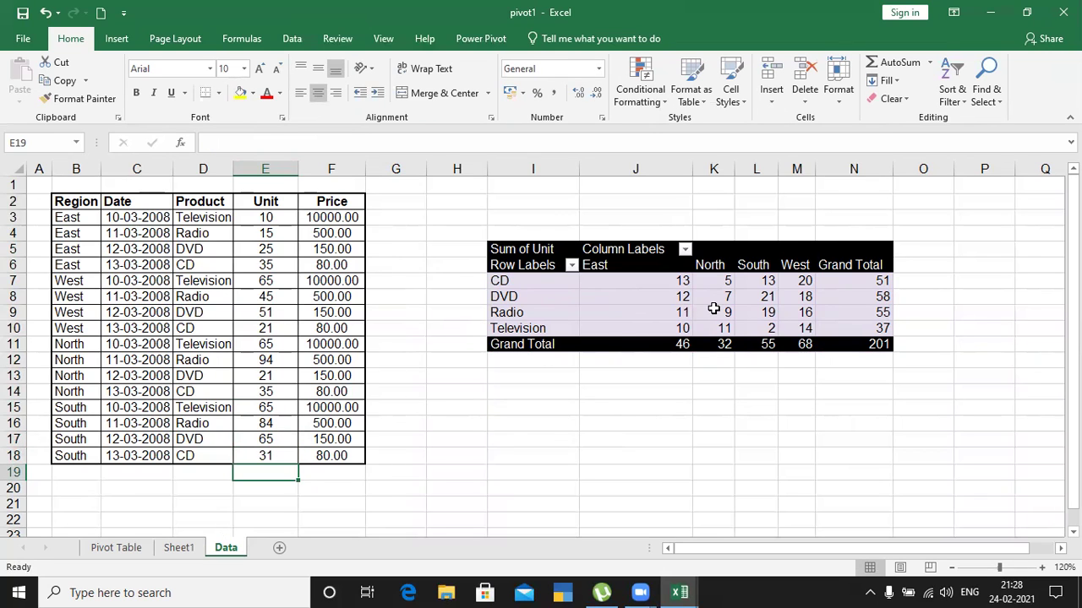
Update the PivotTable with the edited source units using Refresh All.
mouse_move(713, 310)
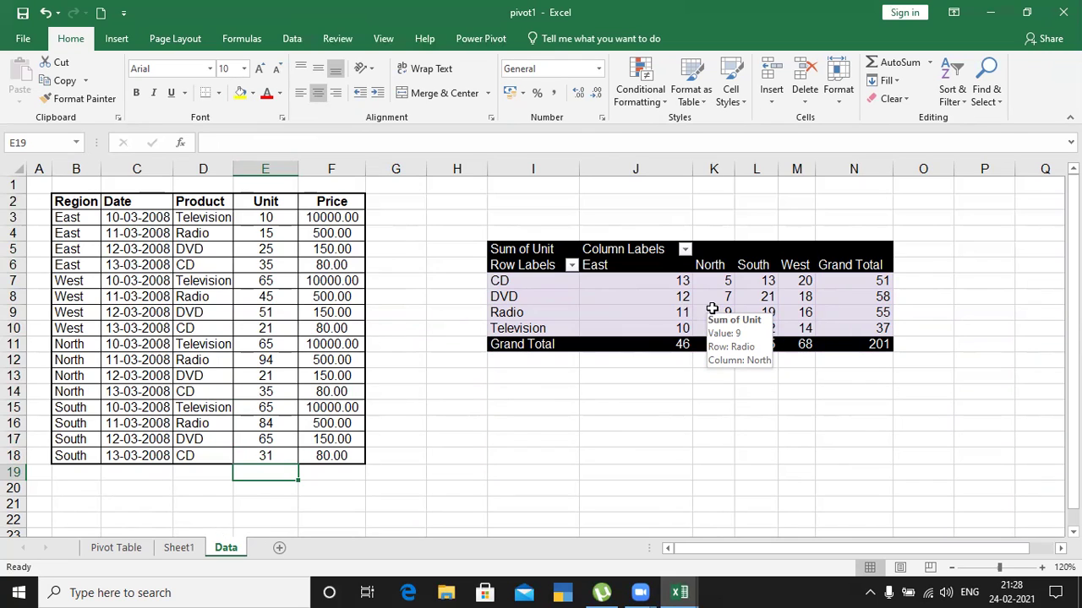
left_click(581, 297)
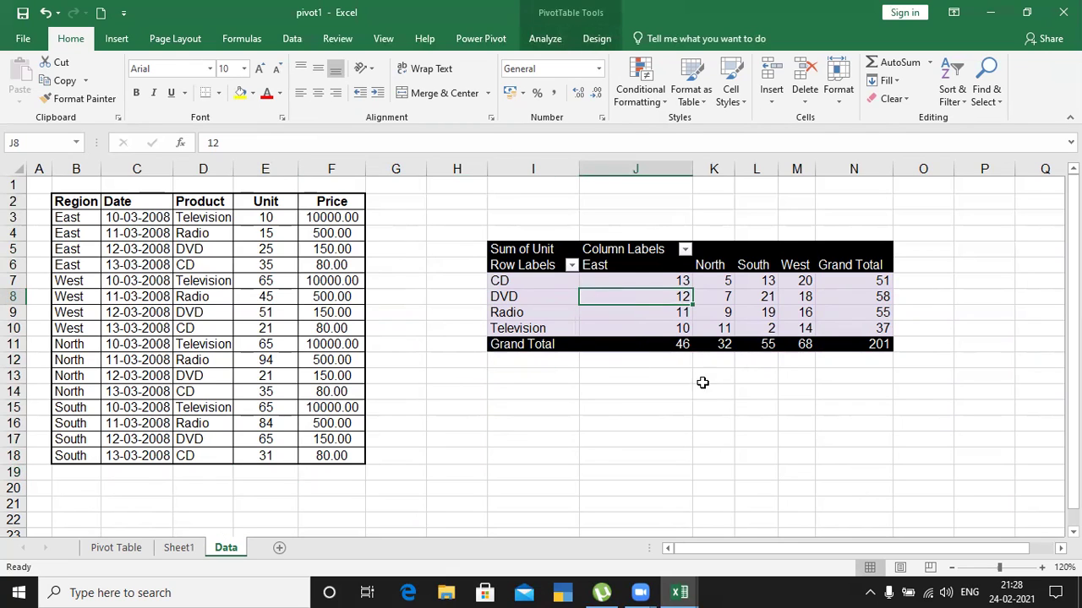
left_click(545, 39)
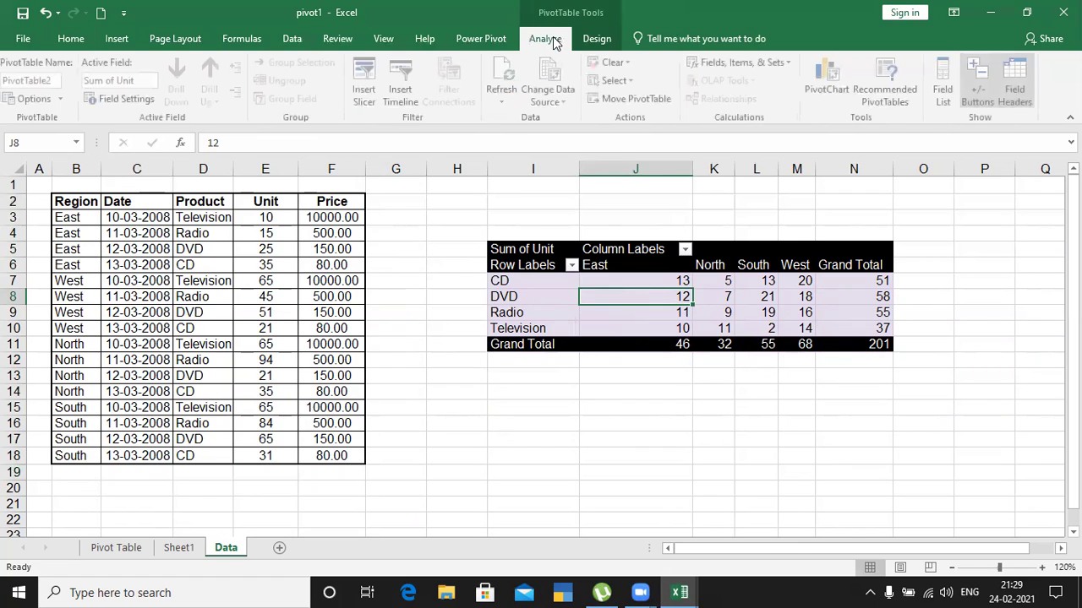
left_click(729, 296)
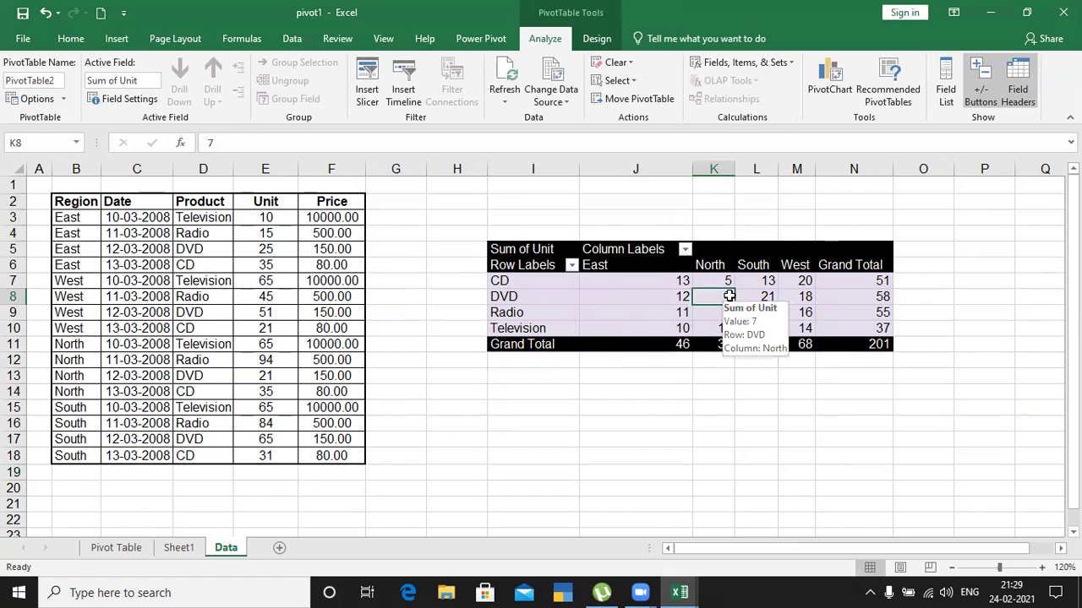
left_click(501, 101)
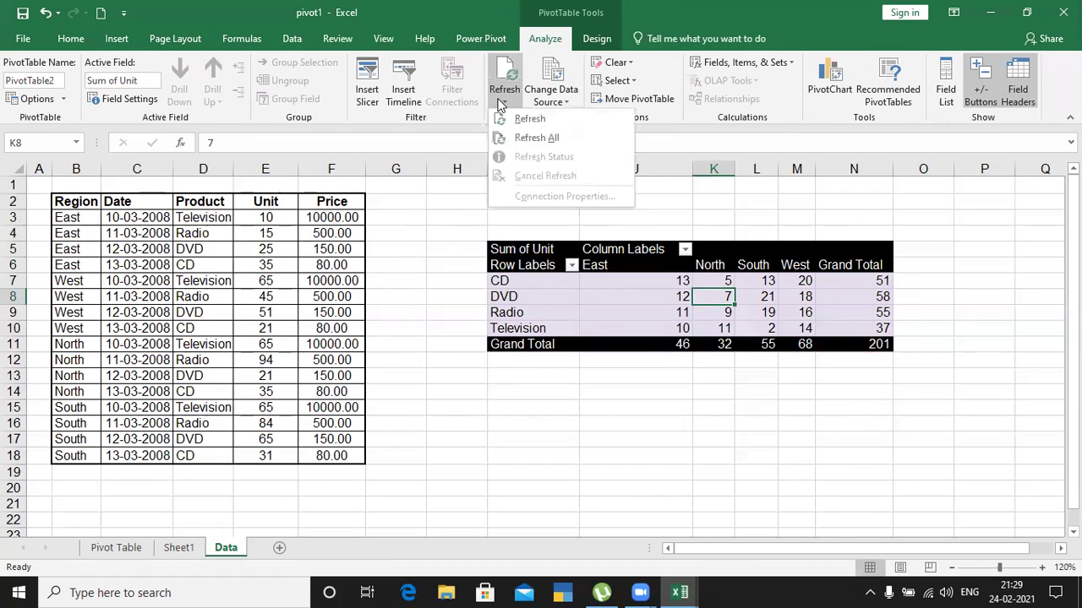
left_click(521, 139)
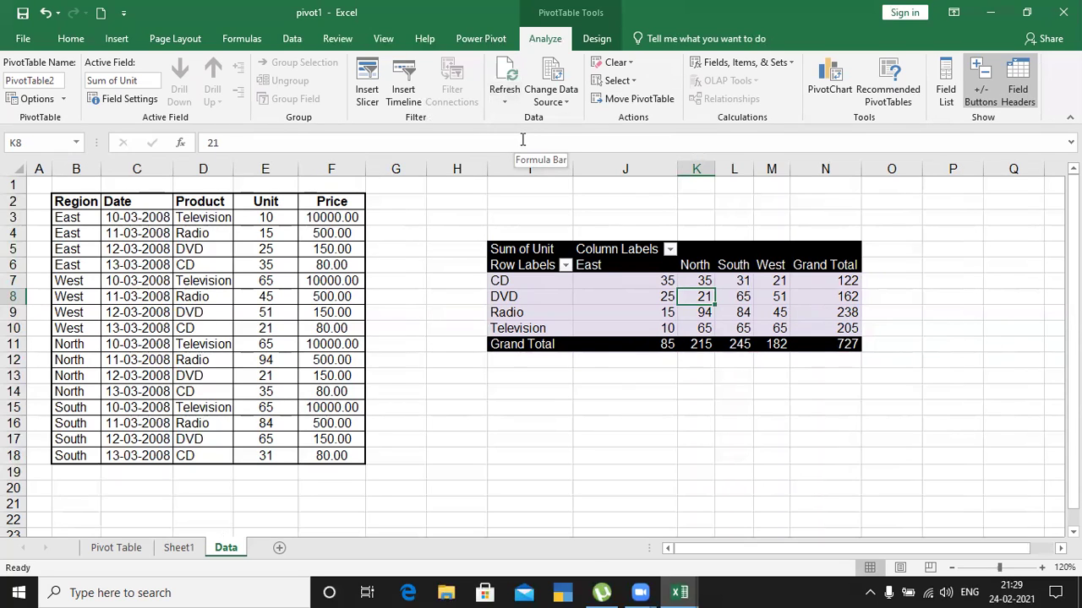
Clear all fields from the PivotTable and select a cell within its empty report area.
left_click(630, 65)
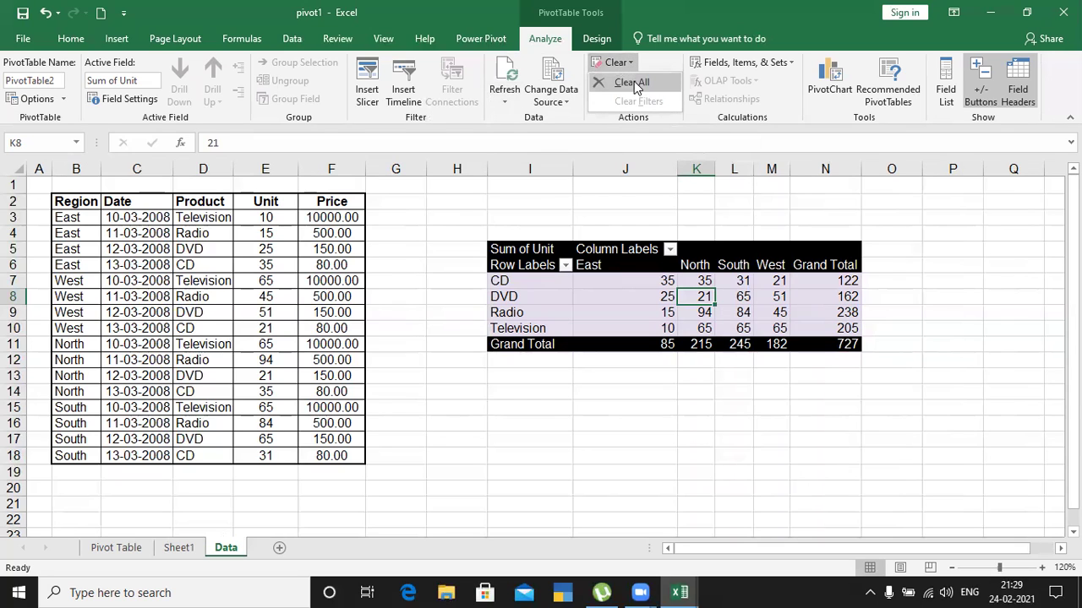
left_click(632, 83)
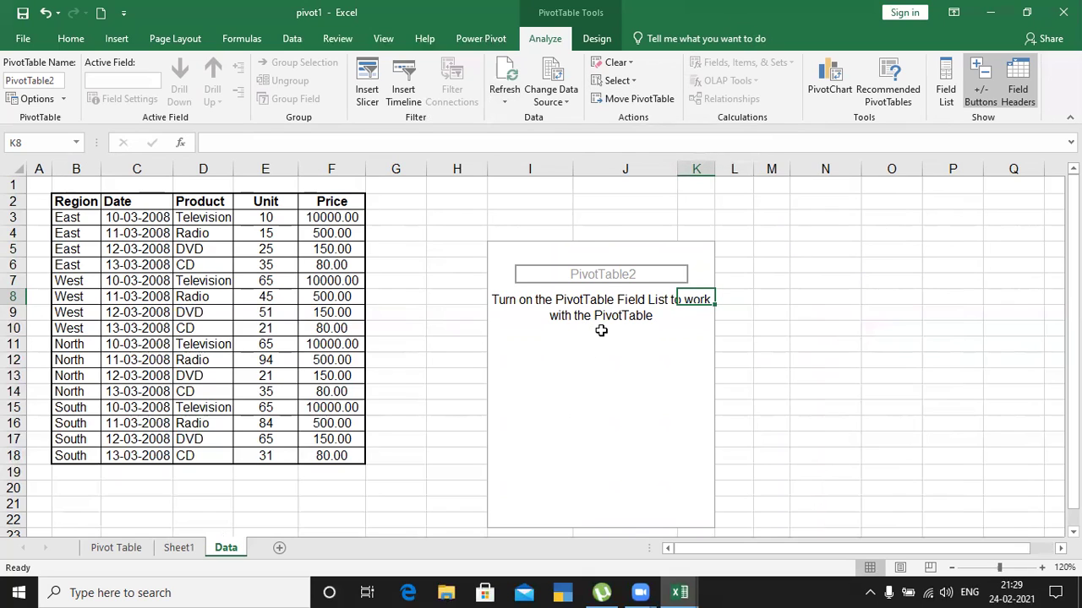
left_click(504, 293)
left_click(515, 251)
left_click(551, 269)
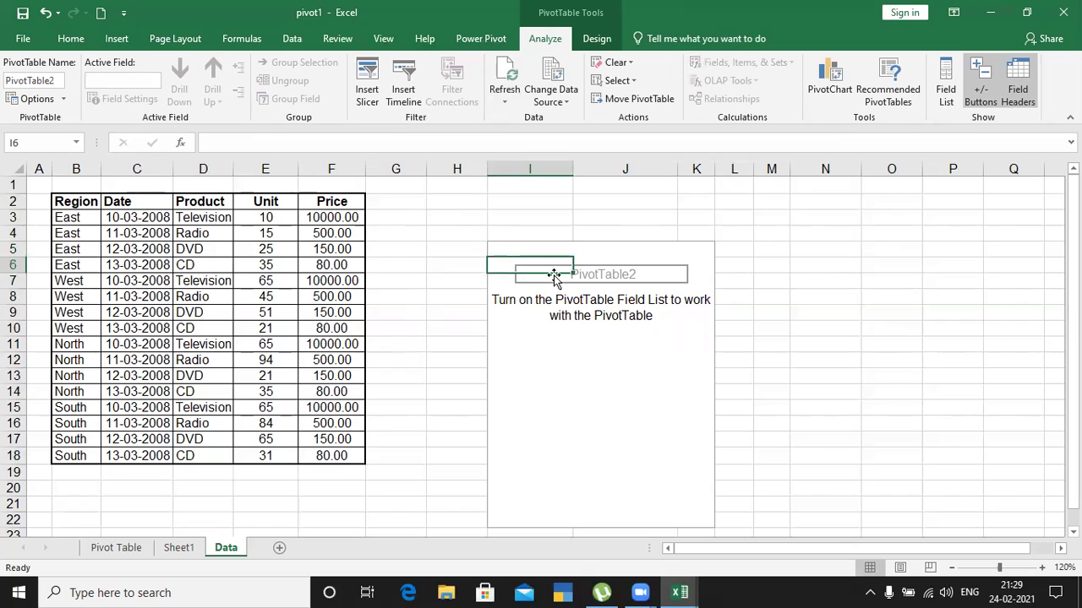
left_click(562, 283)
left_click(602, 277)
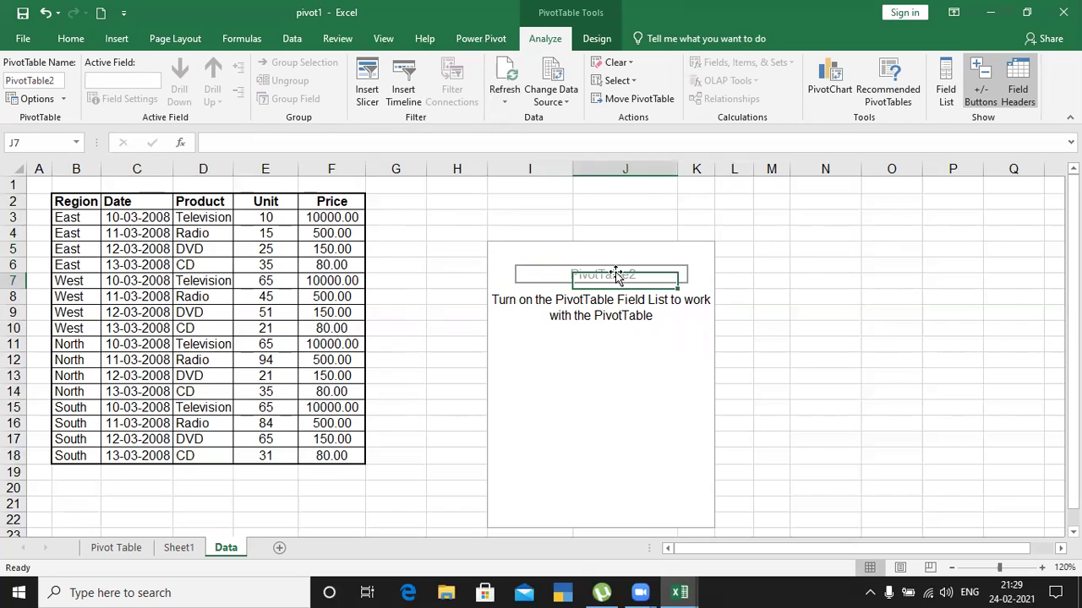
left_click(543, 279)
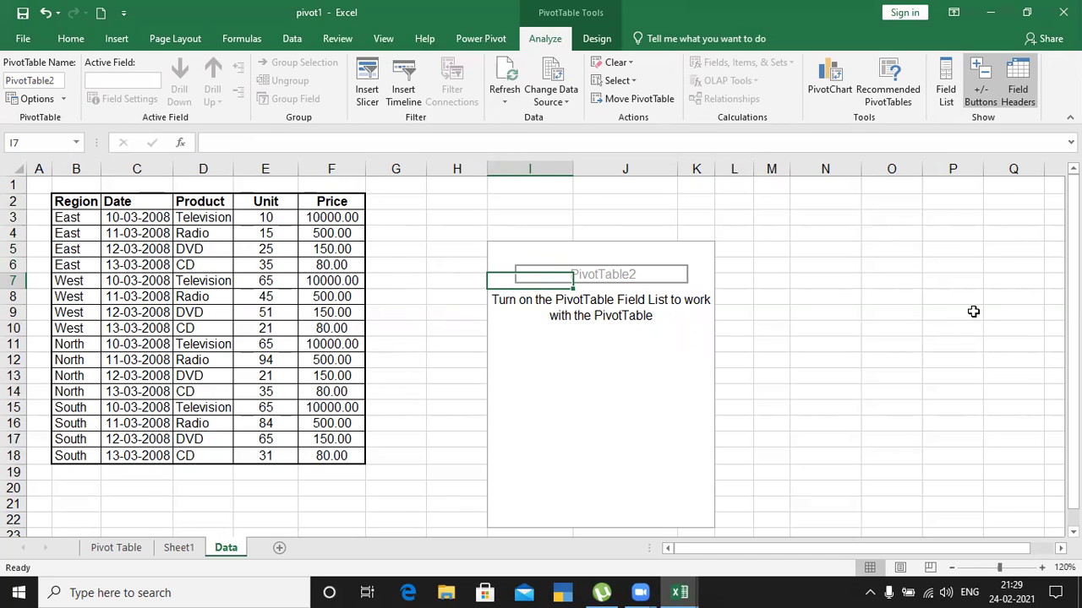
Turn the PivotTable field list on and off several times.
left_click(948, 101)
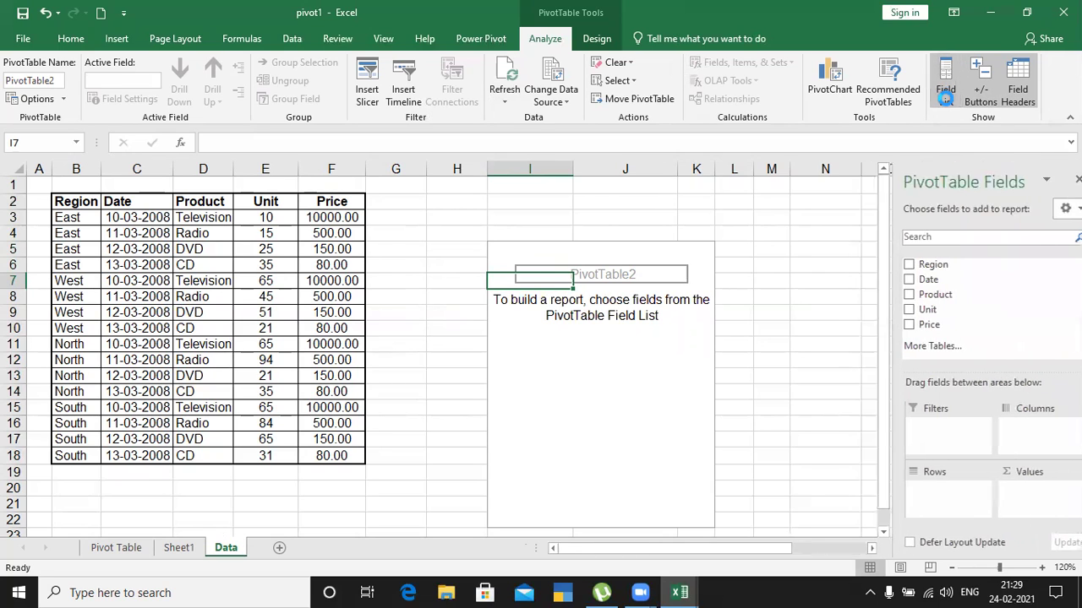
left_click(947, 102)
left_click(947, 102)
left_click(947, 102)
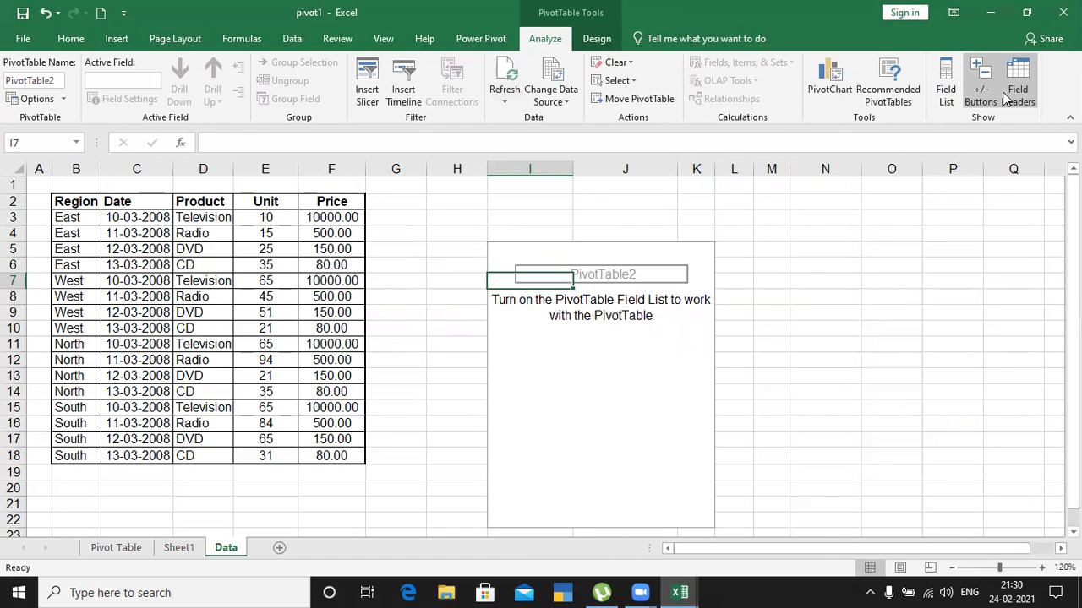
left_click(947, 94)
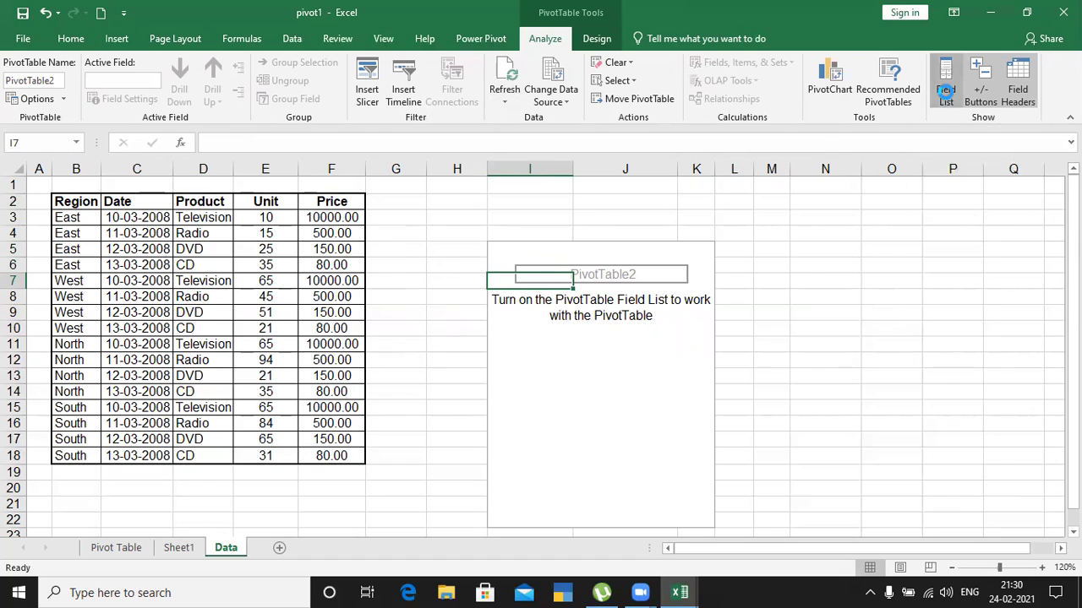
left_click(945, 91)
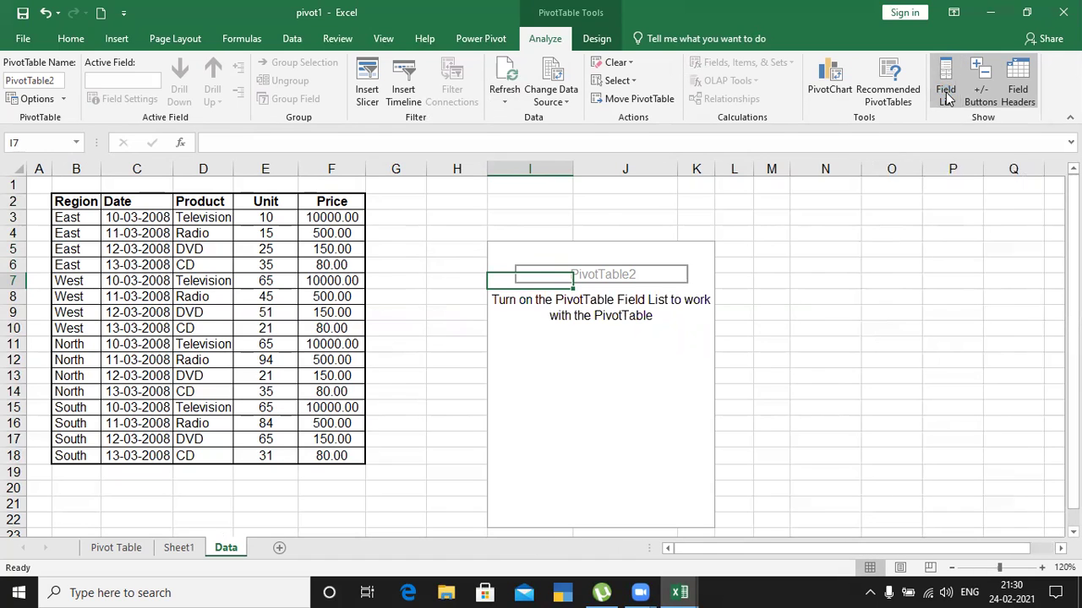
Display the PivotTable field list and try out the show/hide options for the field headers and field list.
left_click(946, 94)
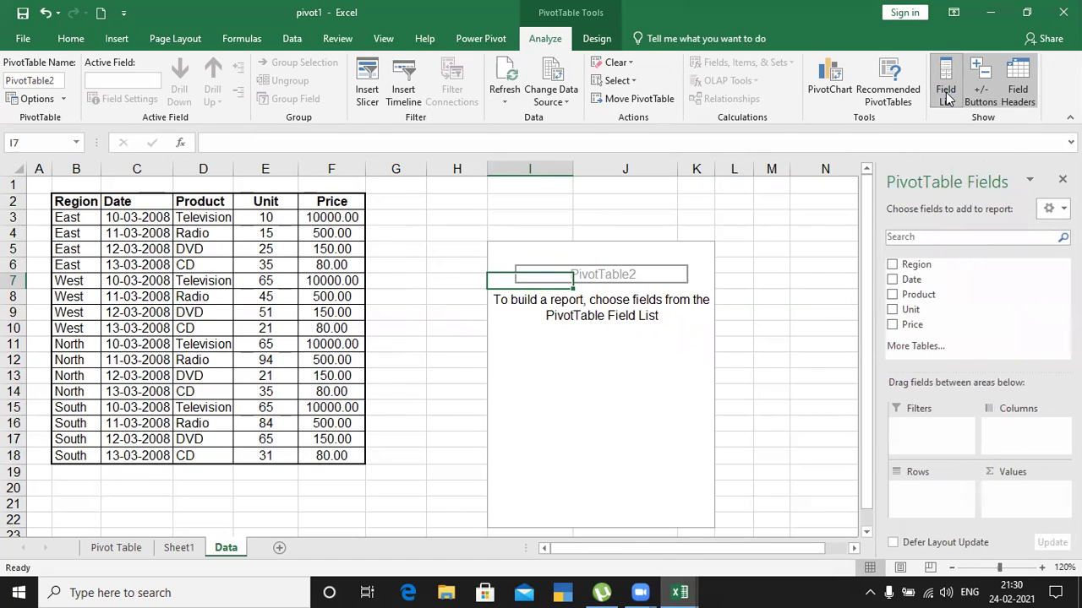
left_click(1029, 98)
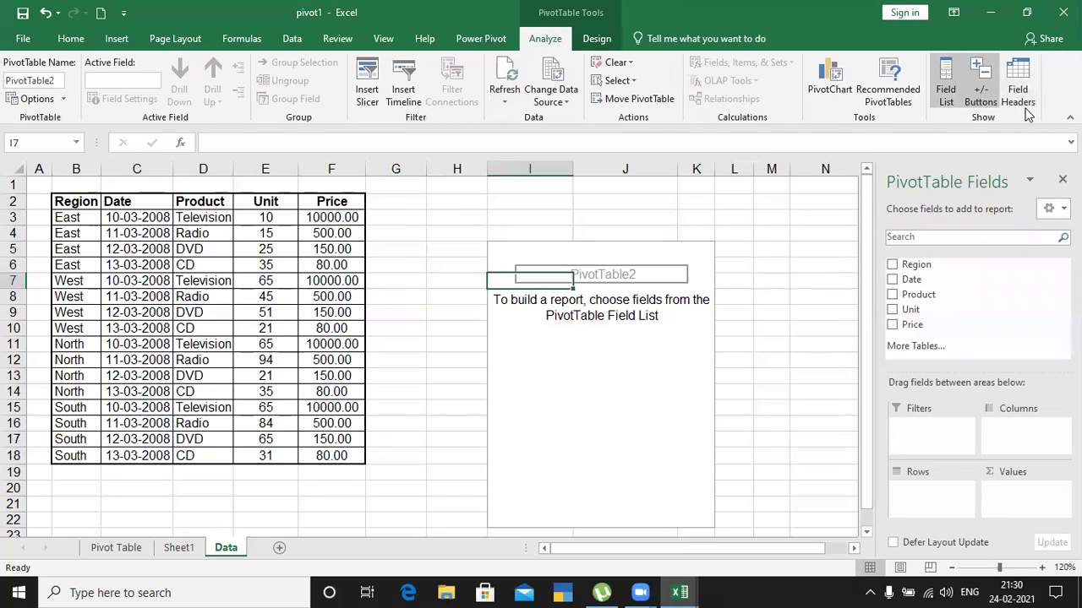
left_click(1025, 102)
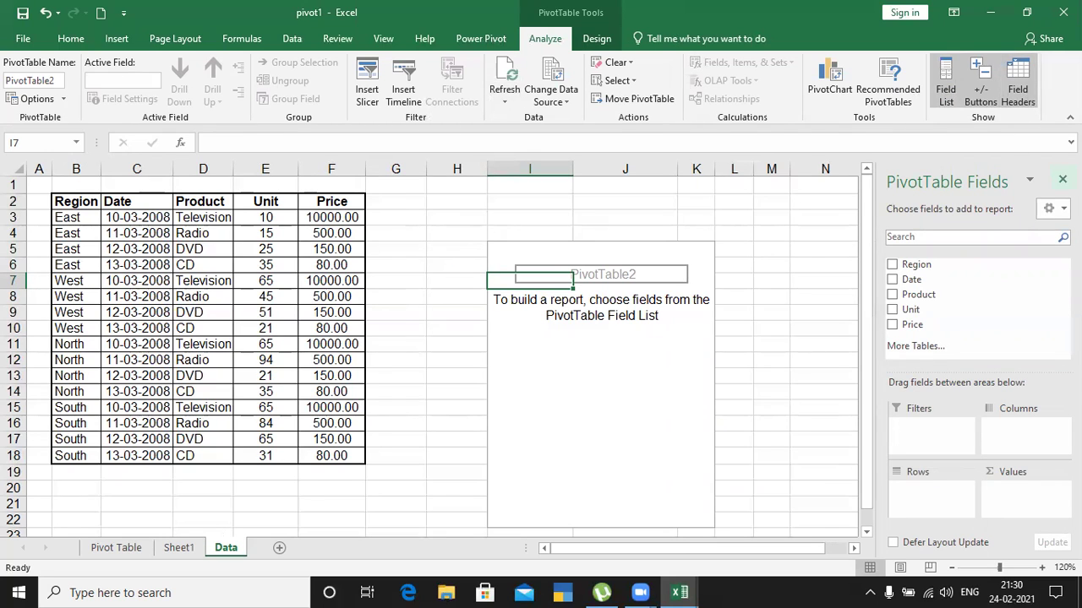
left_click(944, 91)
left_click(944, 90)
left_click(947, 85)
left_click(946, 85)
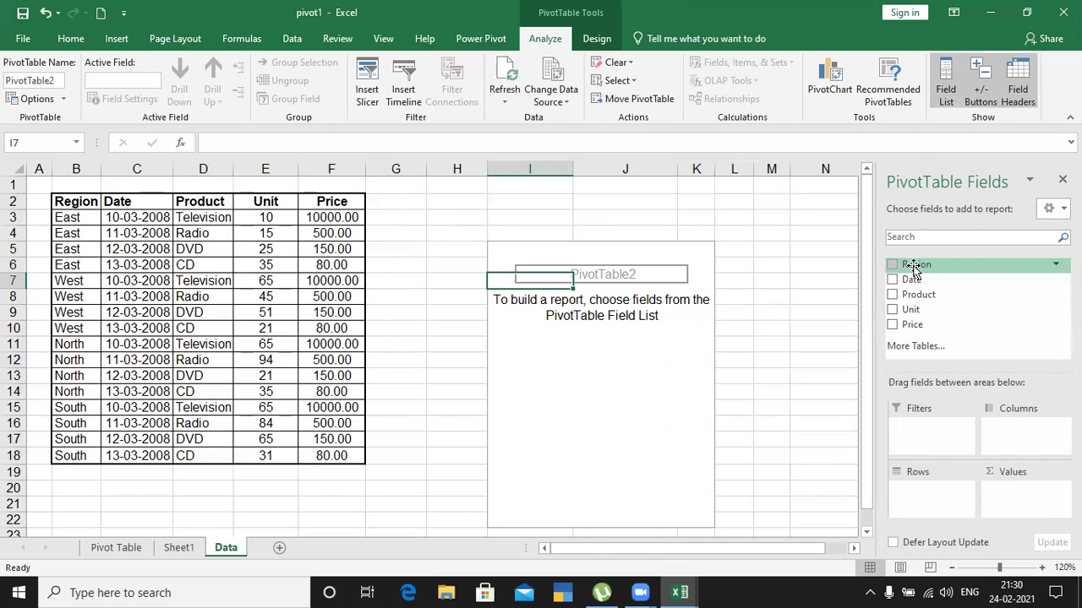
Build the pivot table with Region as rows, Product as columns and the sum of Unit as values, and close the field list.
left_click_drag(904, 269, 935, 496)
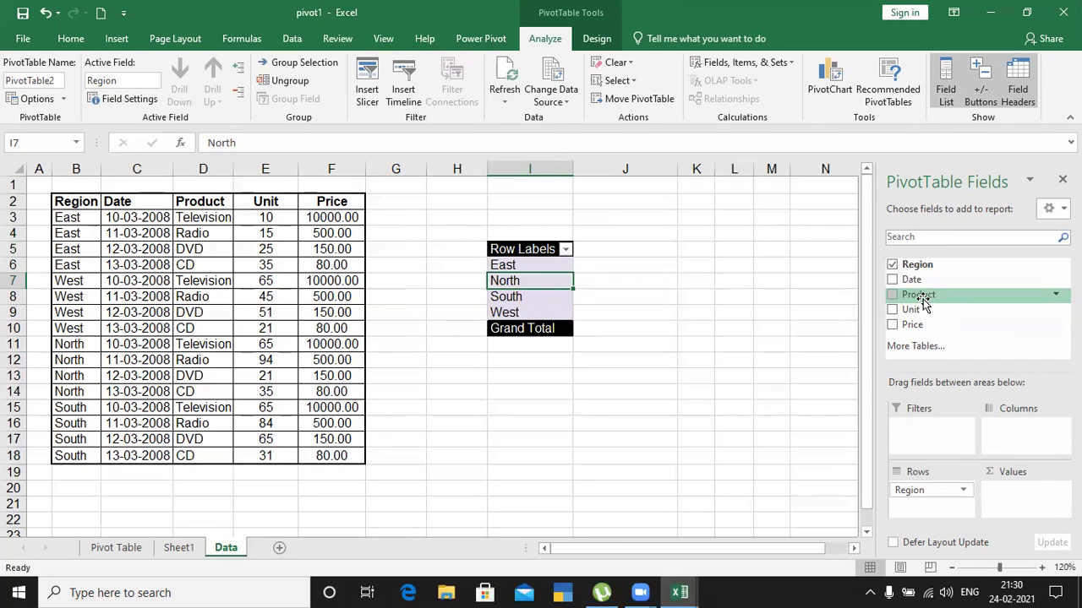
left_click_drag(918, 296, 1022, 427)
left_click_drag(912, 310, 1026, 510)
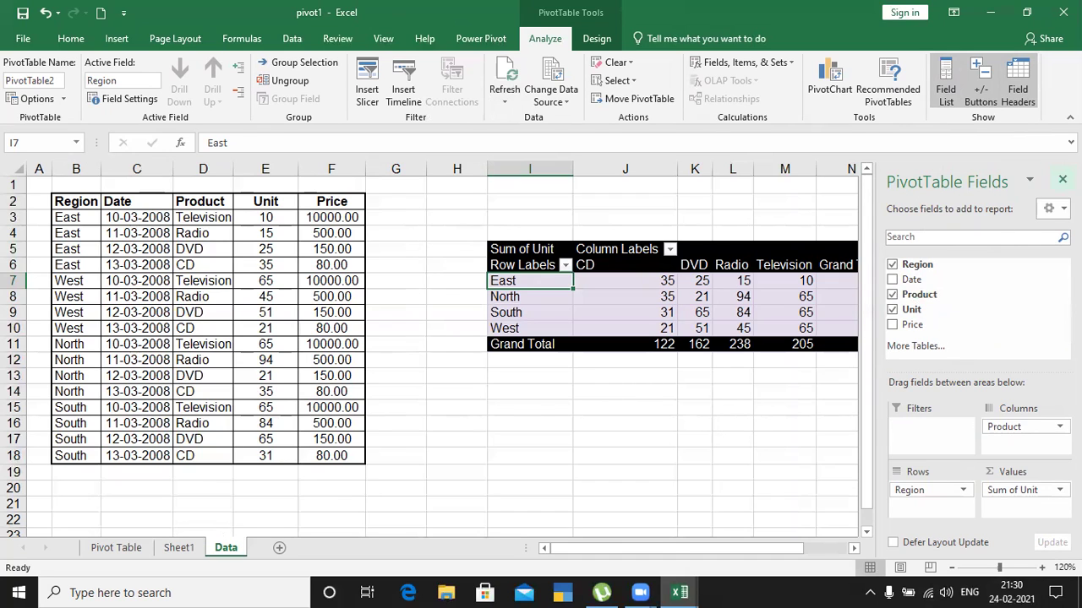
left_click(1062, 179)
left_click(671, 440)
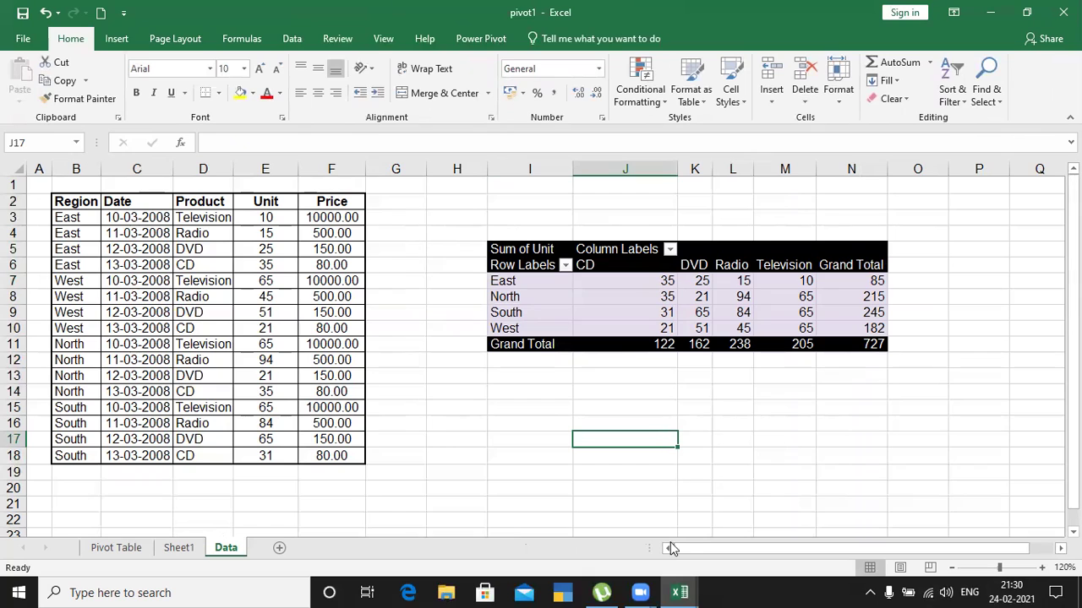
Compare the source data in B2:F18 with the region and product layout of the new pivot table.
left_click(732, 545)
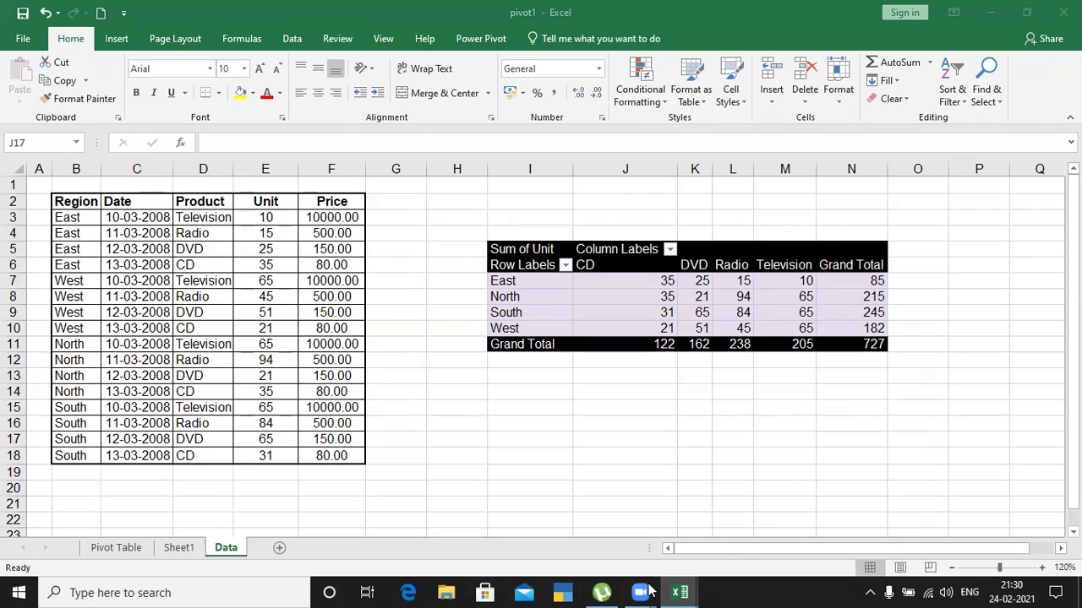
left_click(848, 412)
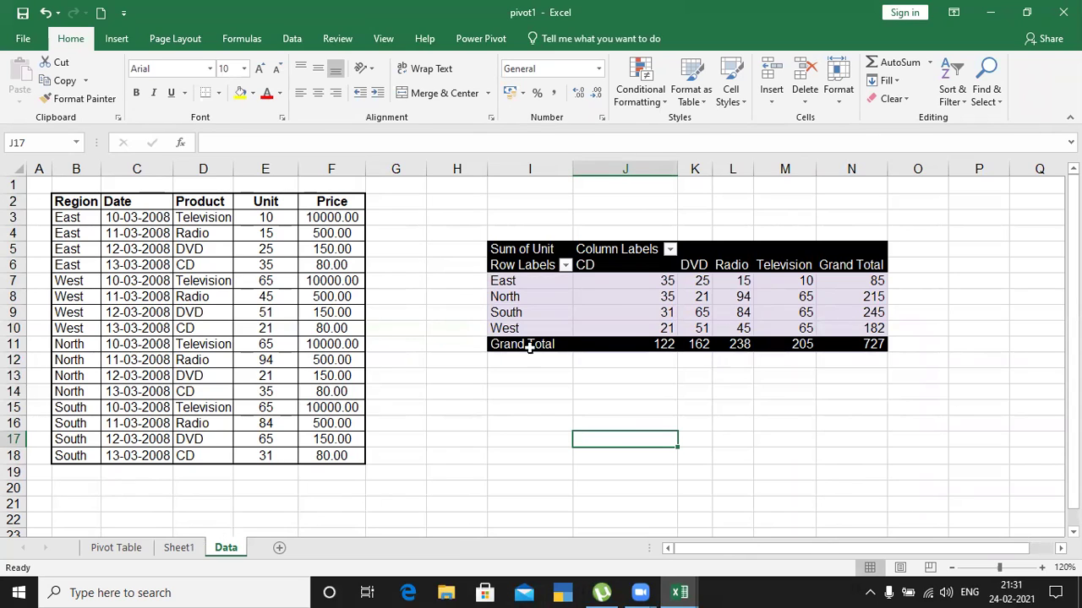
left_click(406, 350)
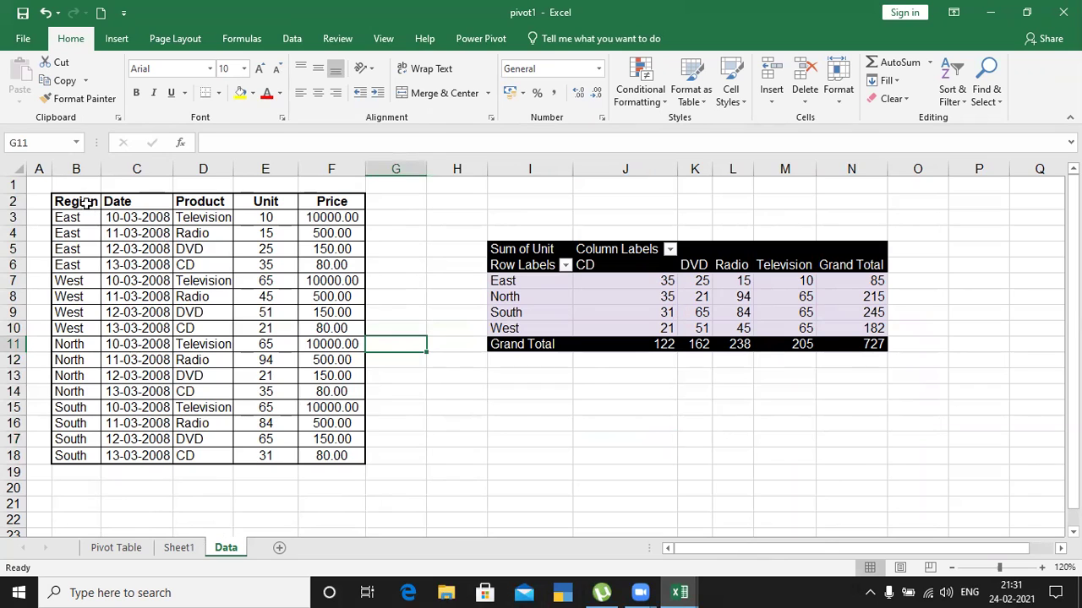
left_click_drag(85, 201, 233, 328)
left_click_drag(334, 445, 337, 456)
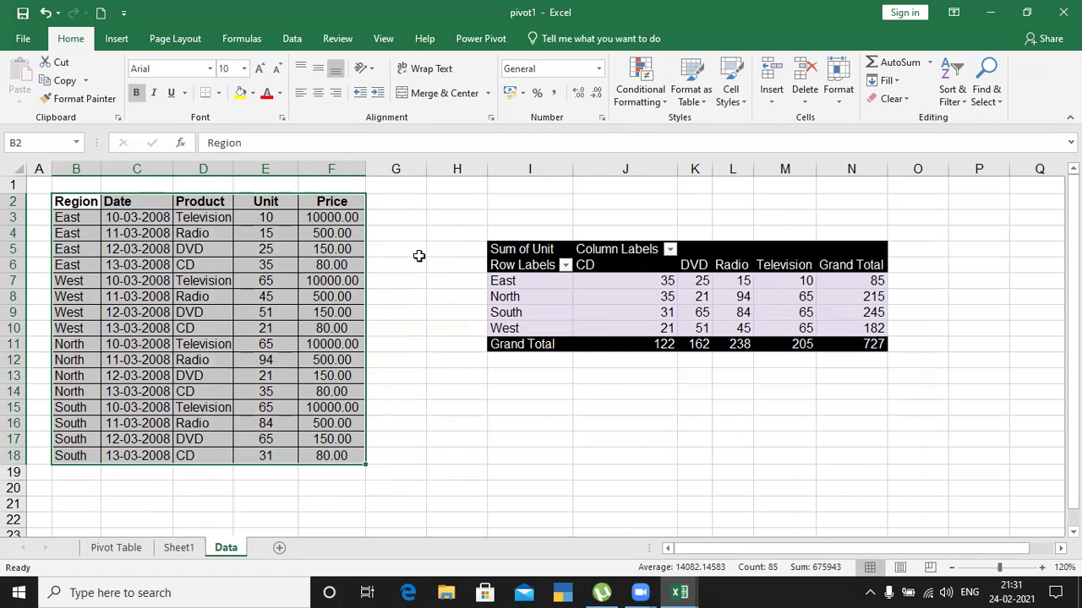
left_click(555, 297)
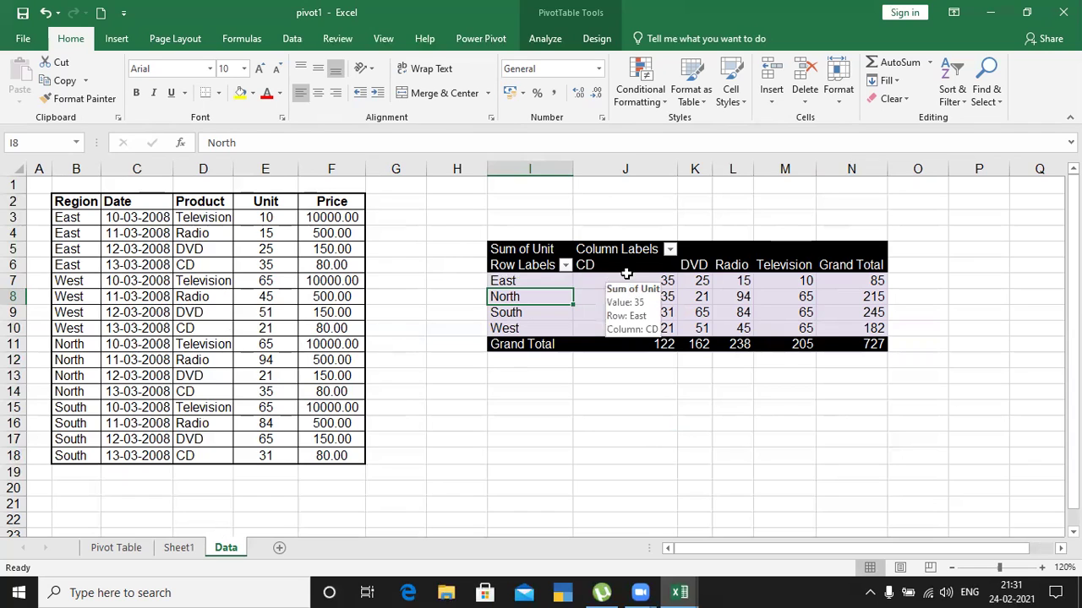
left_click(531, 280)
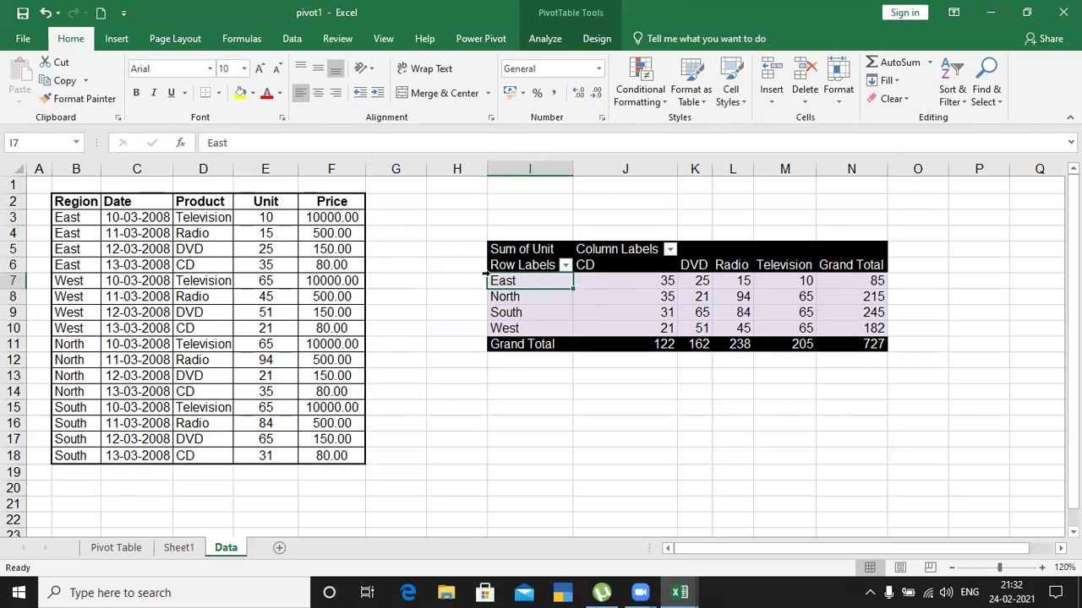
left_click(425, 218)
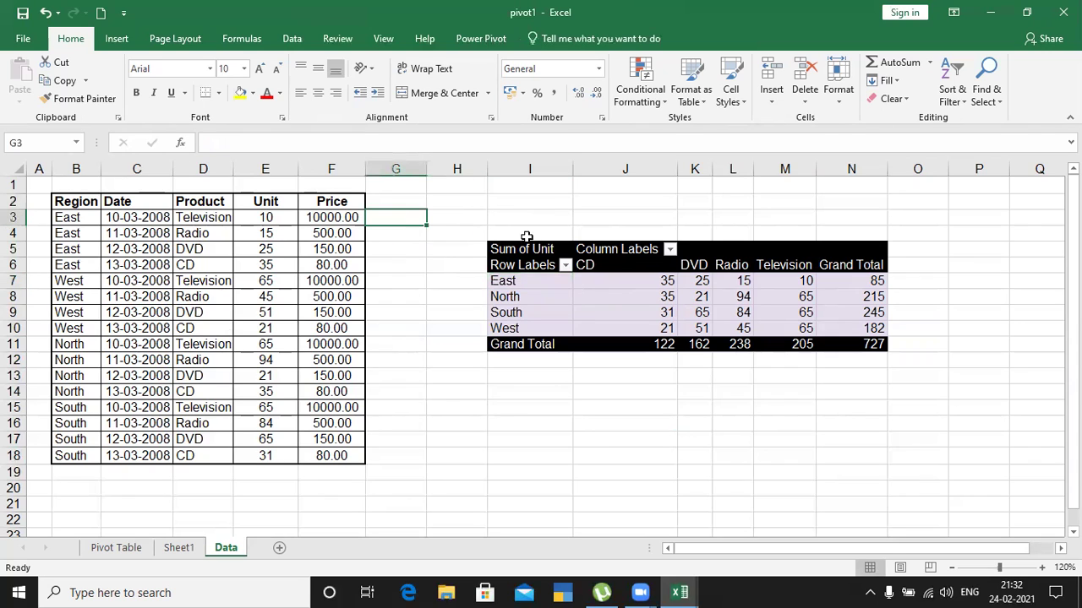
left_click(457, 381)
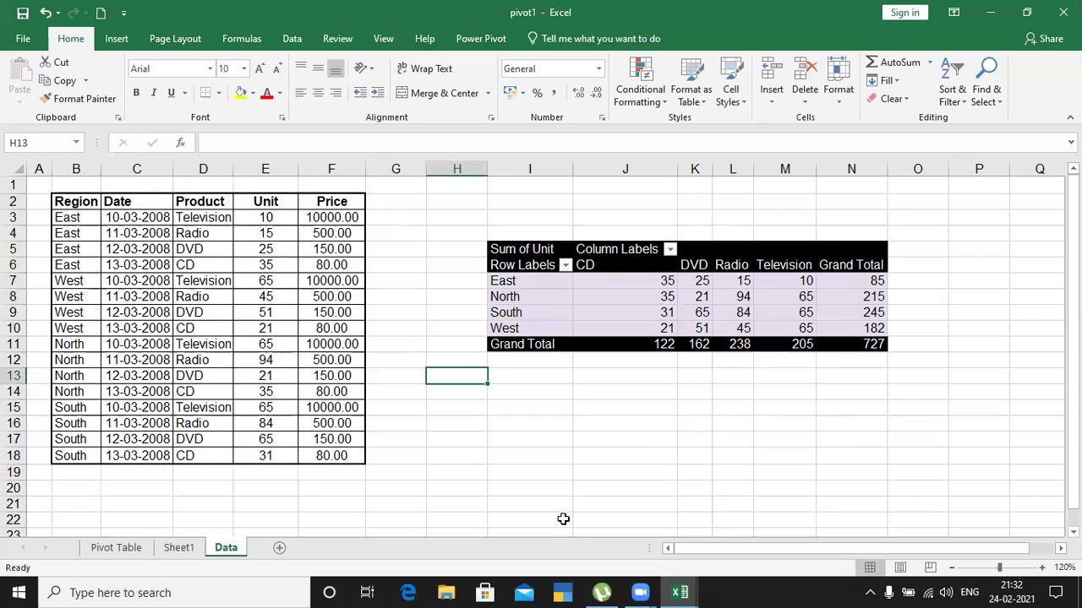
left_click(666, 407)
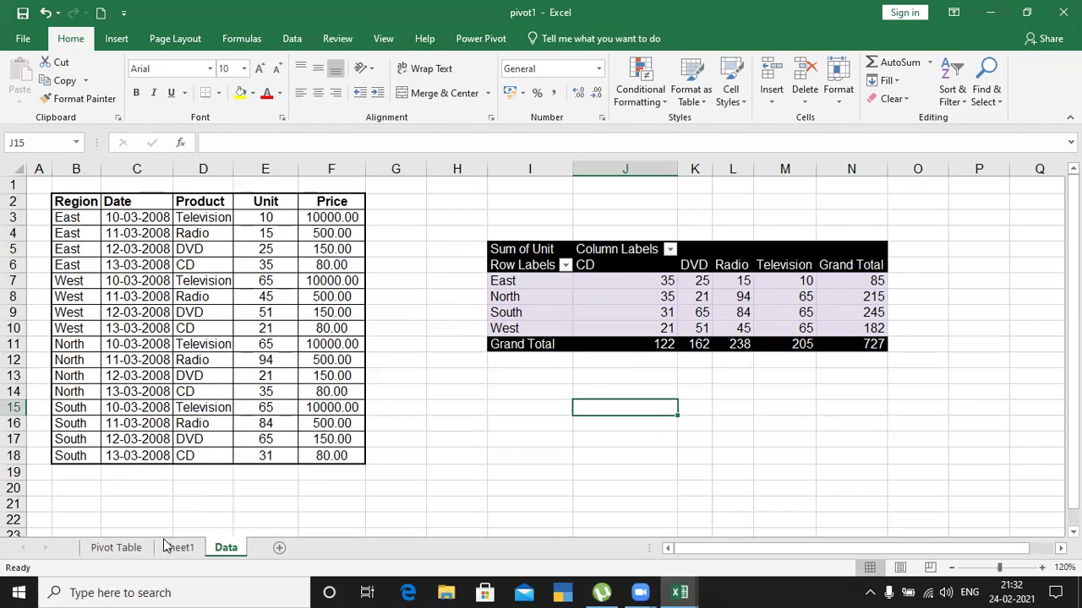
Review the existing report on the Pivot Table sheet, return to the Data sheet and save the workbook.
left_click(124, 552)
left_click(260, 385)
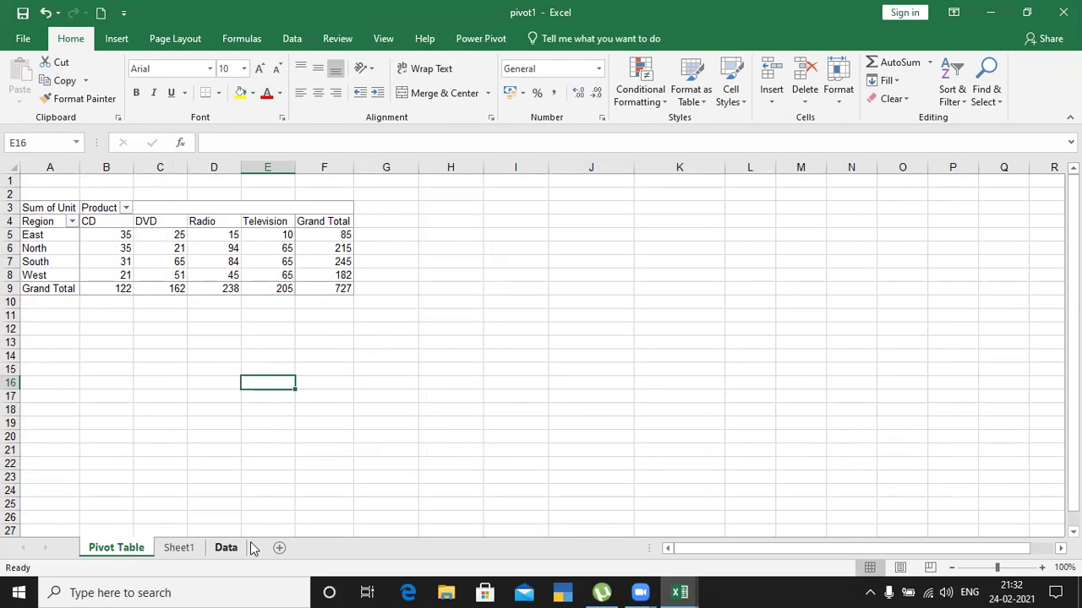
left_click(224, 548)
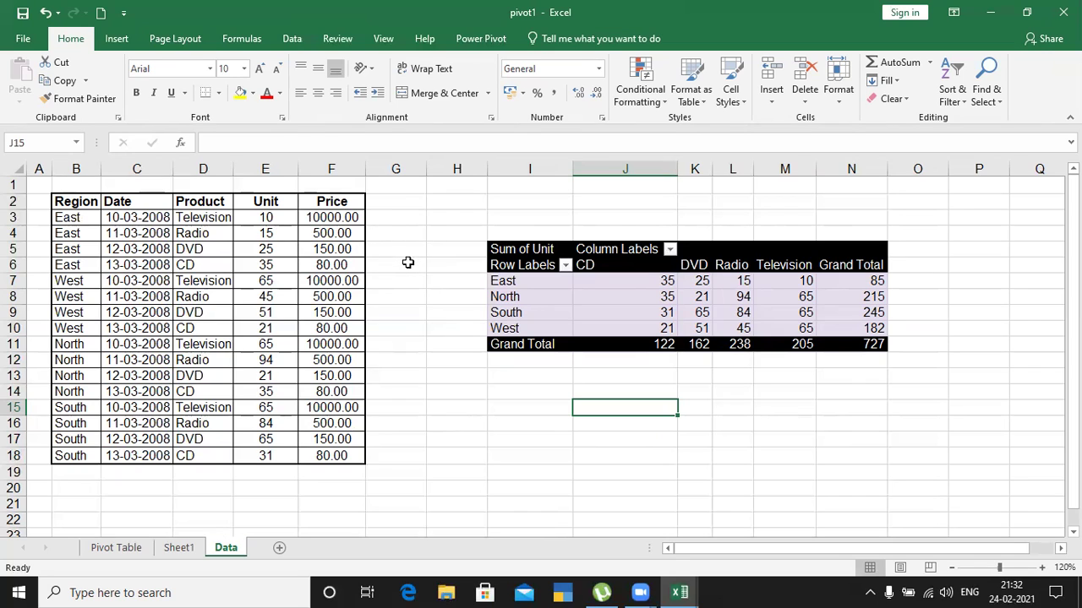
left_click(453, 286)
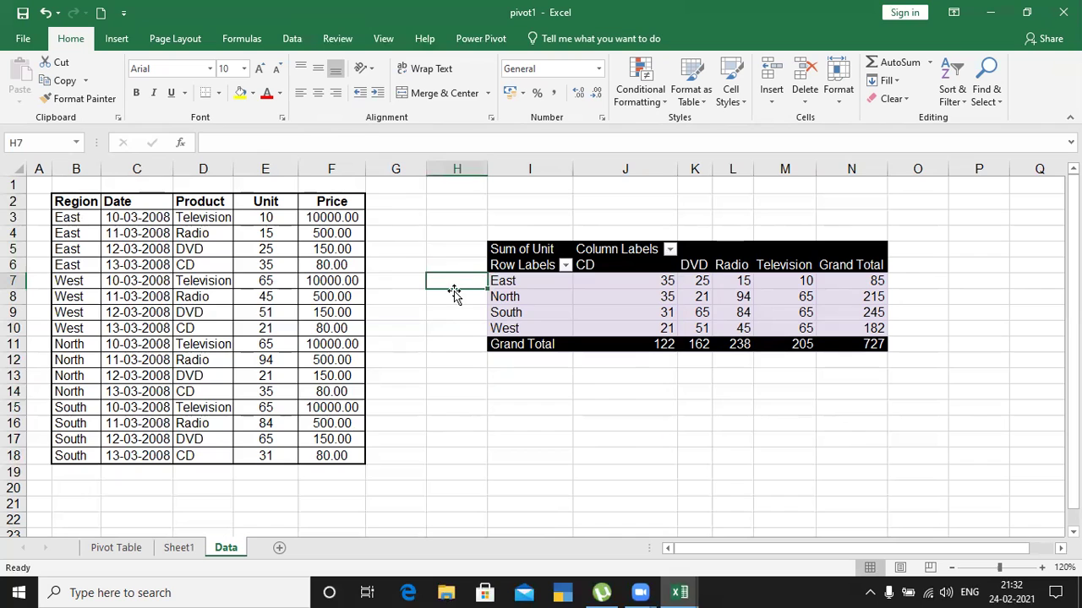
key("ctrl+s")
left_click(413, 235)
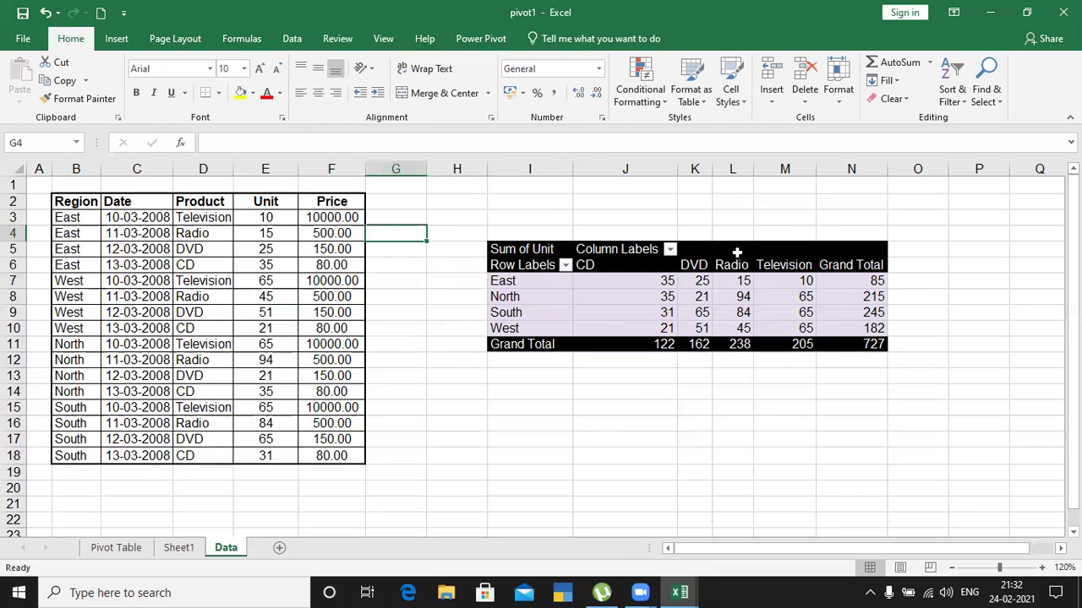
left_click(120, 40)
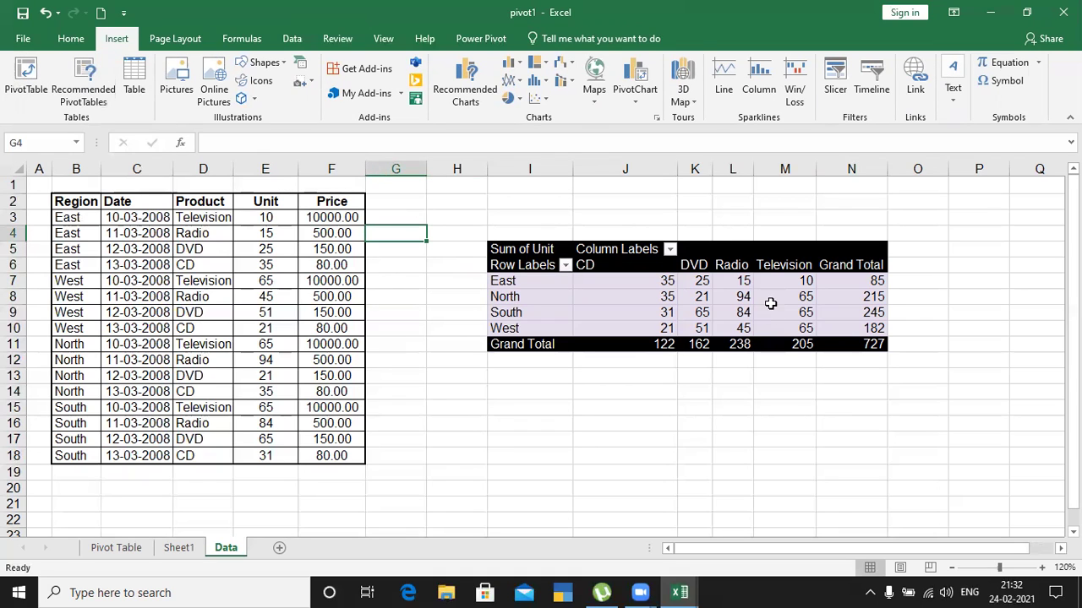
left_click(262, 264)
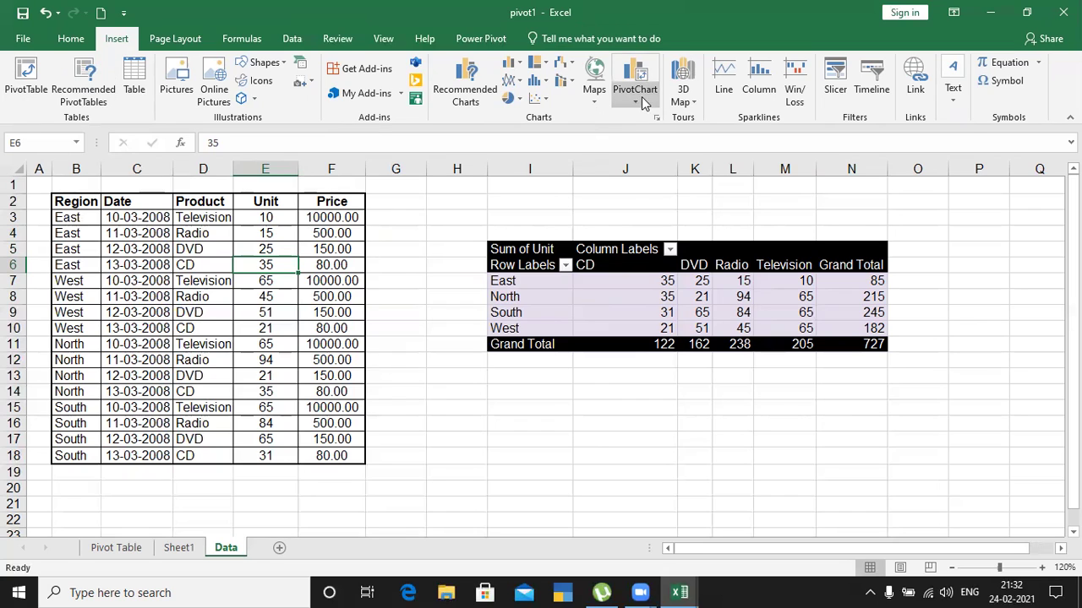
left_click(441, 387)
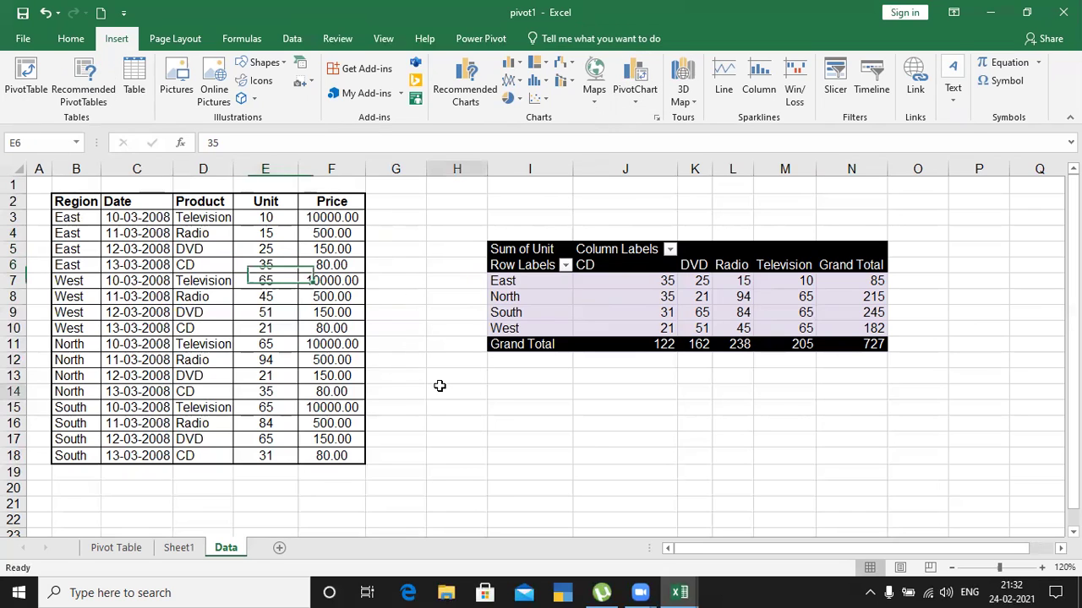
left_click(553, 428)
left_click(569, 404)
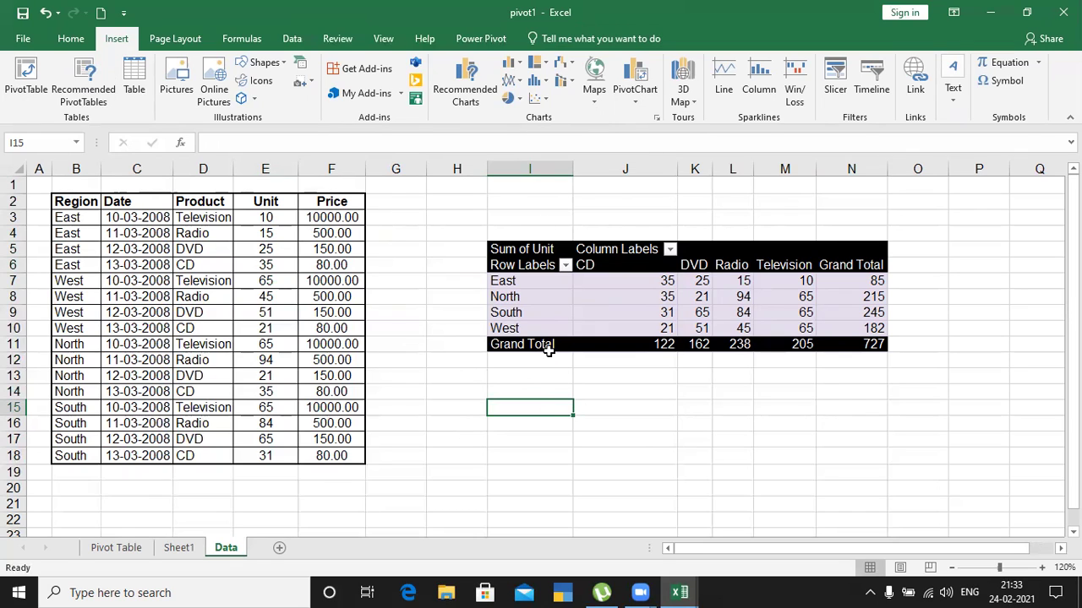
left_click(637, 105)
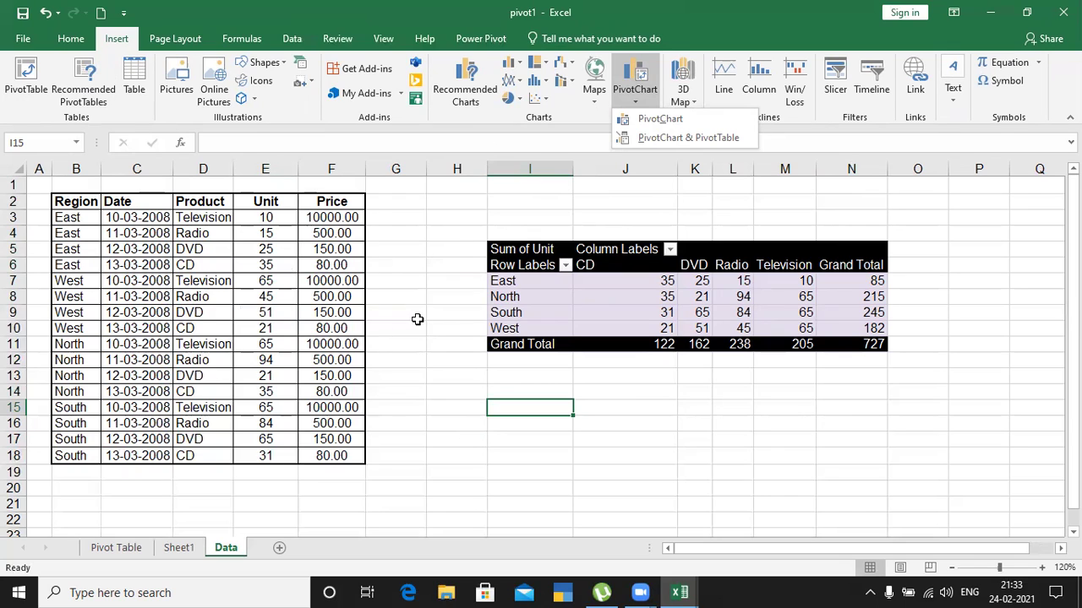
key("Escape")
Copy the source table B2:F18 from the Data sheet into a new worksheet, starting at cell C5.
left_click_drag(63, 203, 342, 456)
key("ctrl+c")
left_click(281, 549)
left_click(148, 241)
key("ctrl+v")
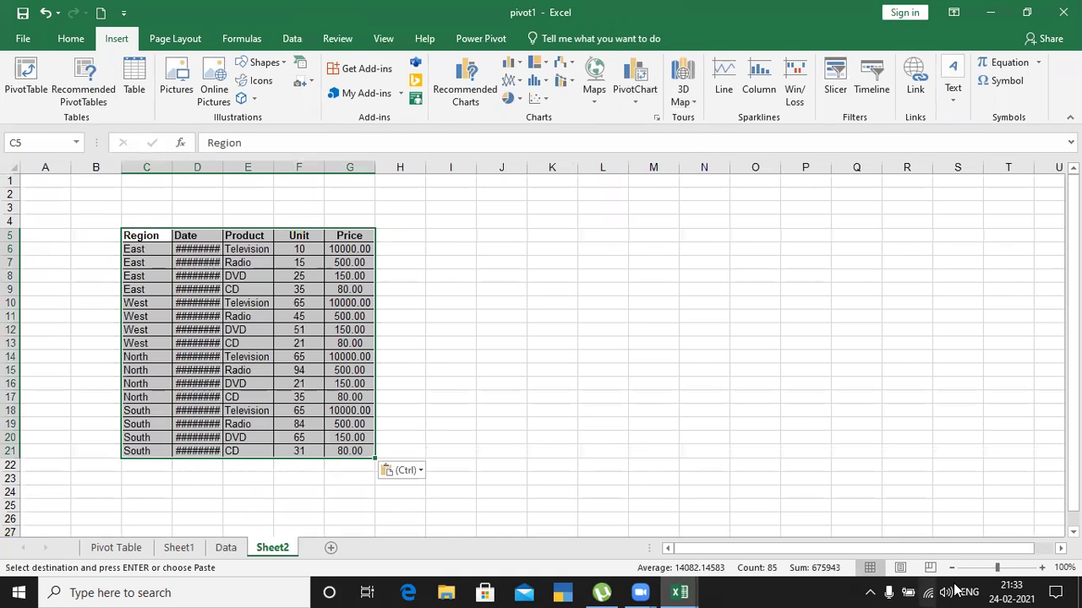
Autofit the Date column of the pasted table so its dates fit.
left_click(1043, 568)
left_click(1042, 568)
left_click(1043, 568)
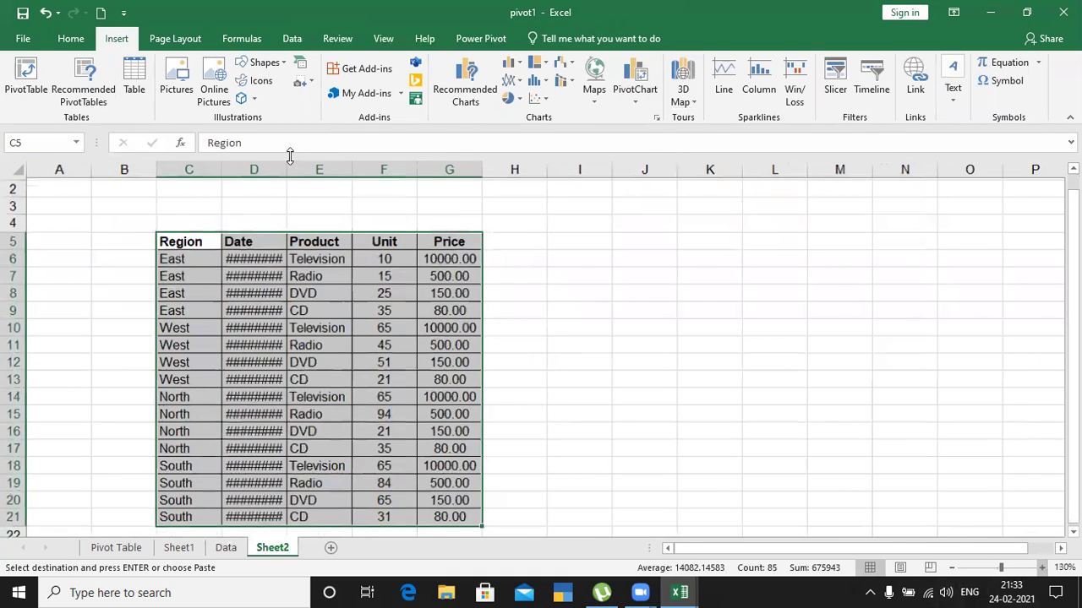
double_click(290, 170)
Insert a PivotChart & PivotTable from Sheet2 range C5:G21 on a new worksheet and reposition the empty chart beside the table.
scroll(499, 284, "down", 2)
scroll(500, 285, "up", 1)
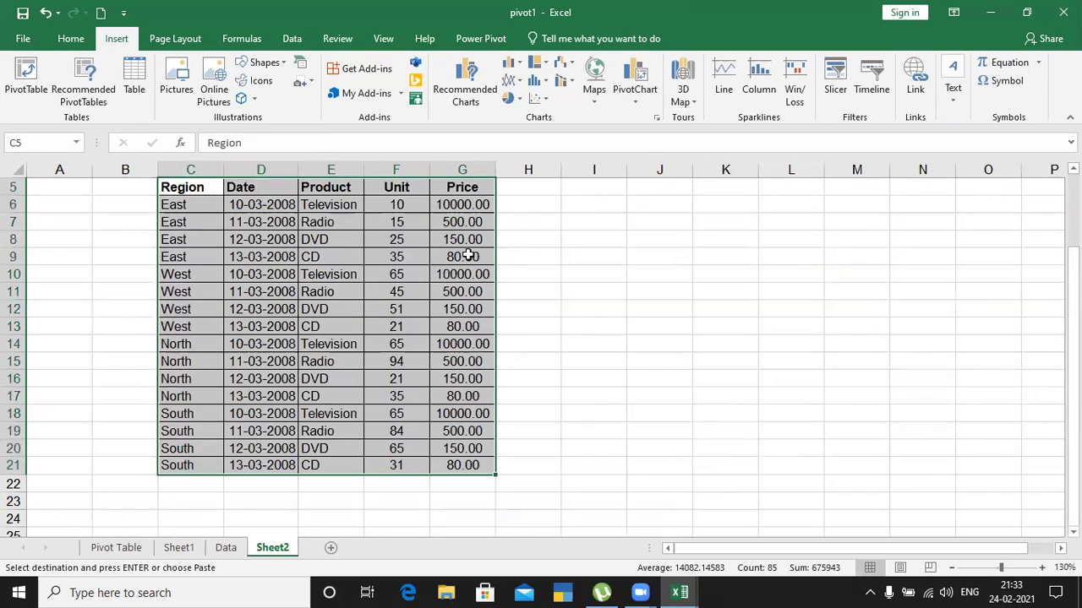
left_click(637, 103)
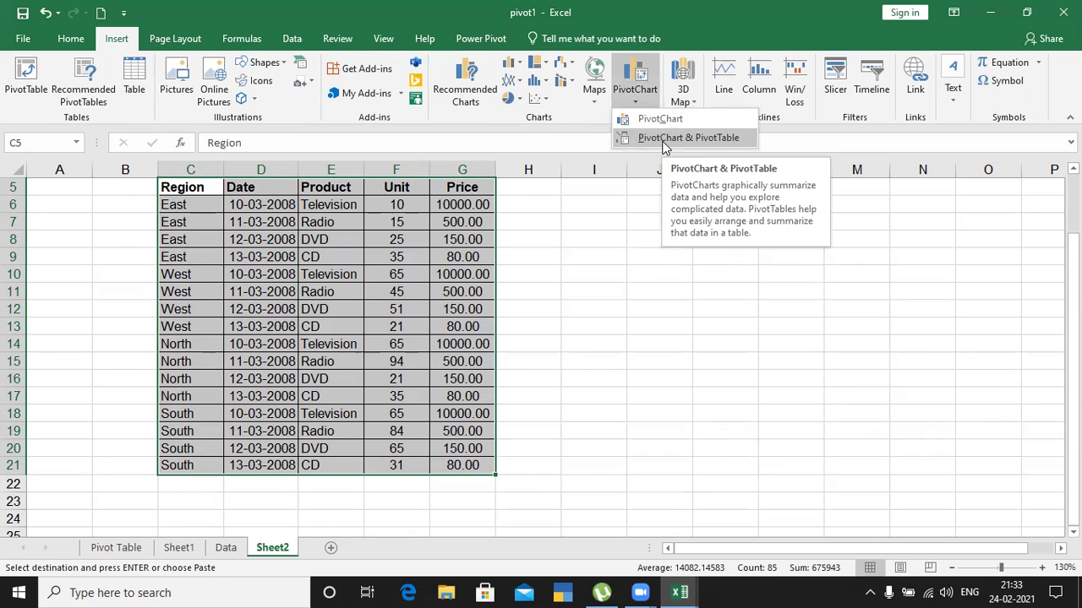
left_click(663, 139)
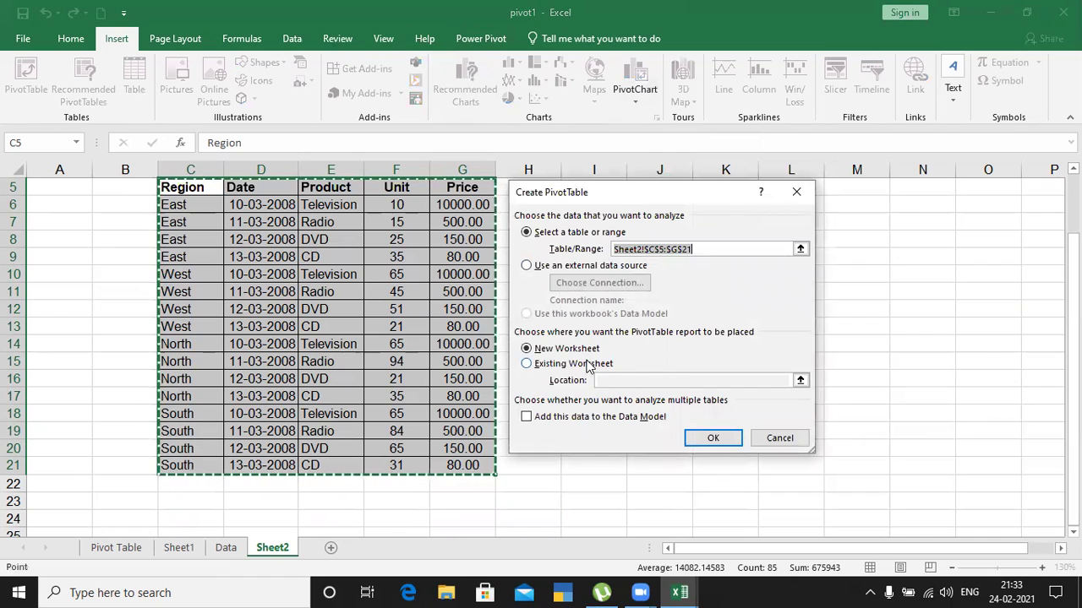
left_click(710, 438)
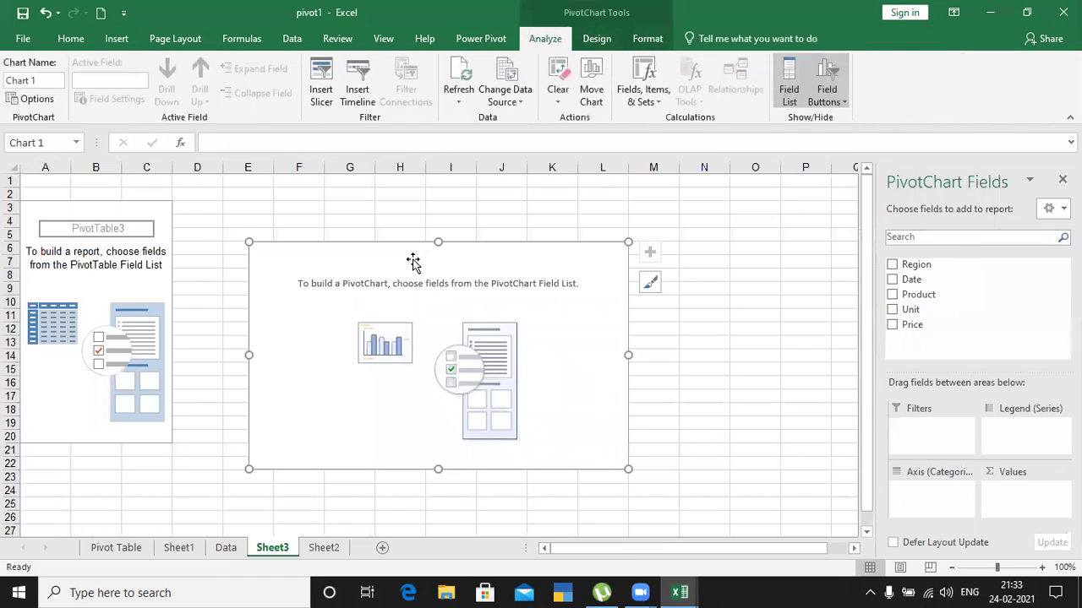
left_click_drag(393, 251, 559, 262)
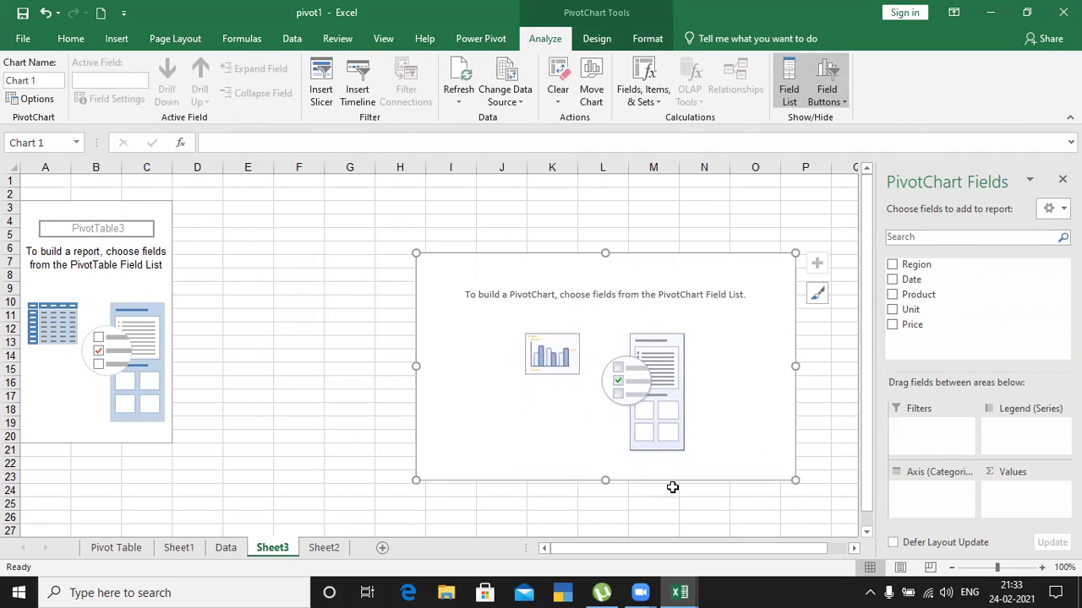
left_click_drag(482, 266, 352, 225)
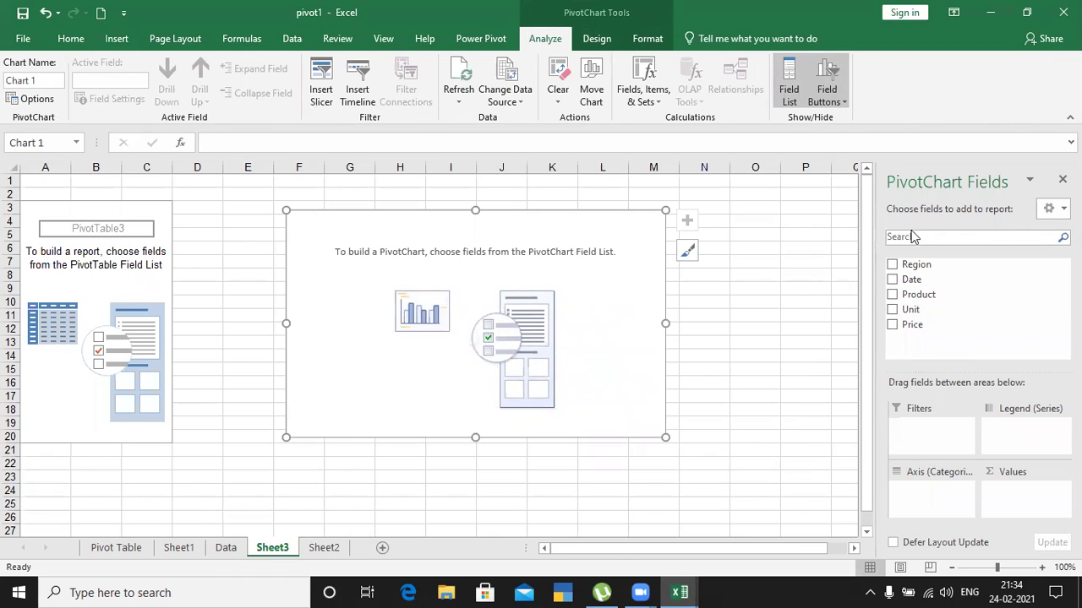
mouse_move(917, 270)
left_mouse_down()
mouse_move(936, 285)
mouse_move(961, 469)
mouse_move(946, 495)
mouse_move(918, 280)
left_mouse_up()
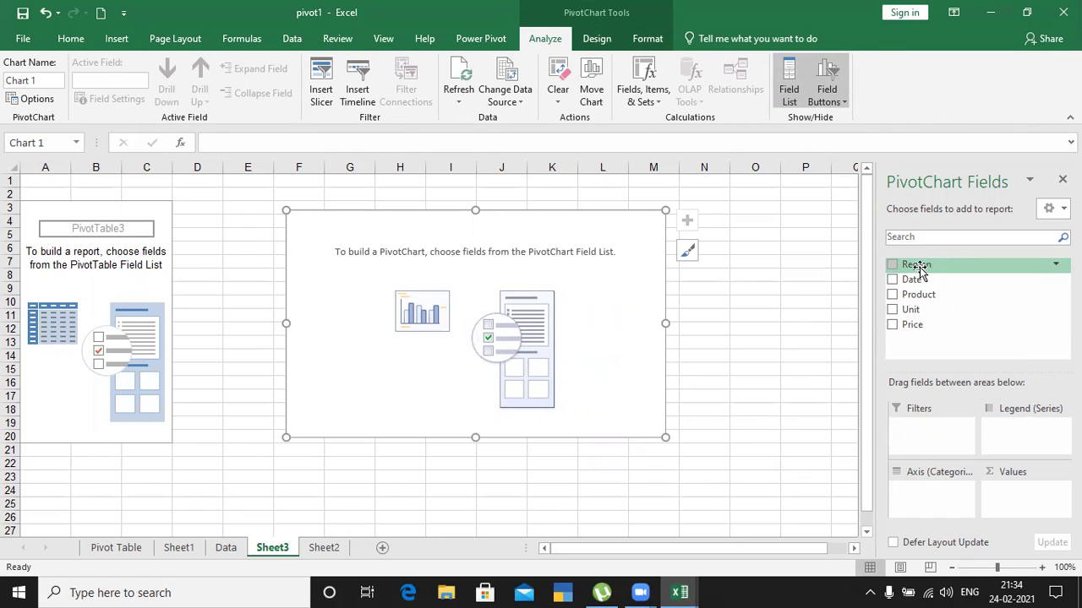
left_click_drag(920, 269, 937, 490)
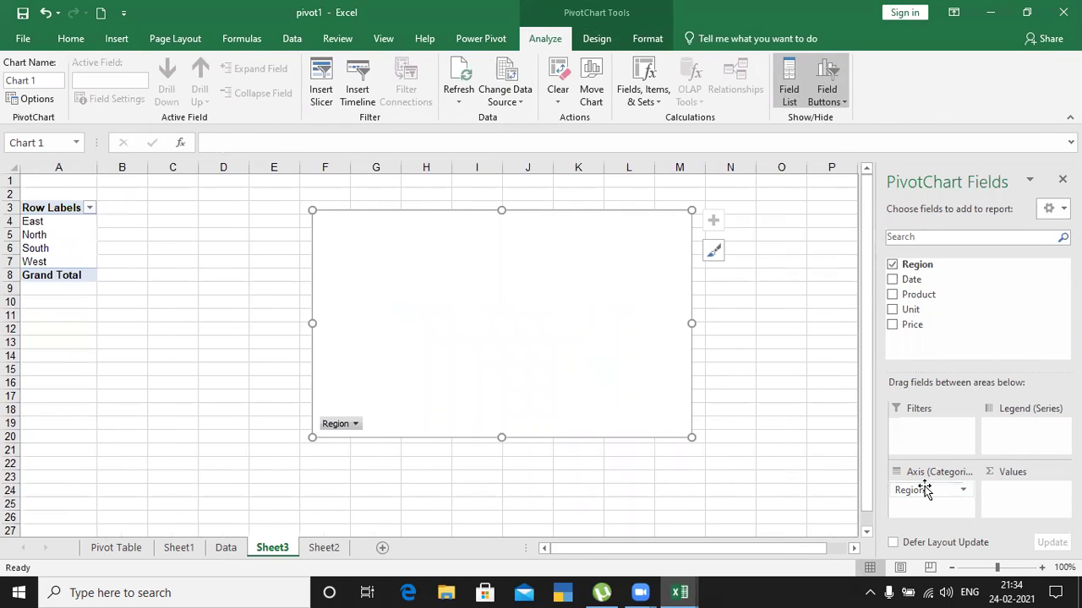
left_click(929, 490)
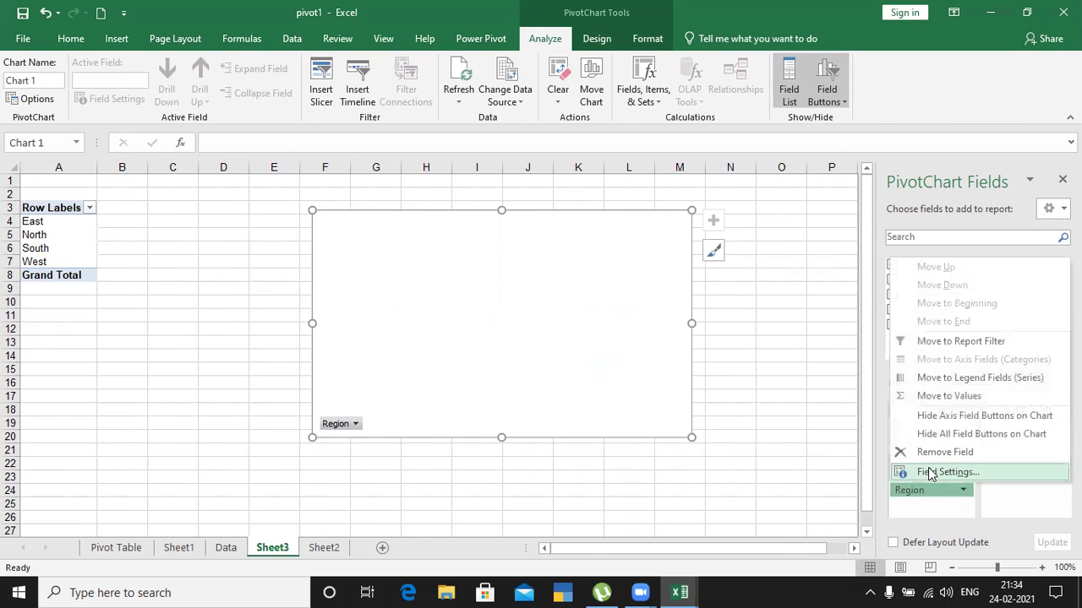
left_click(930, 452)
left_click_drag(900, 267, 40, 210)
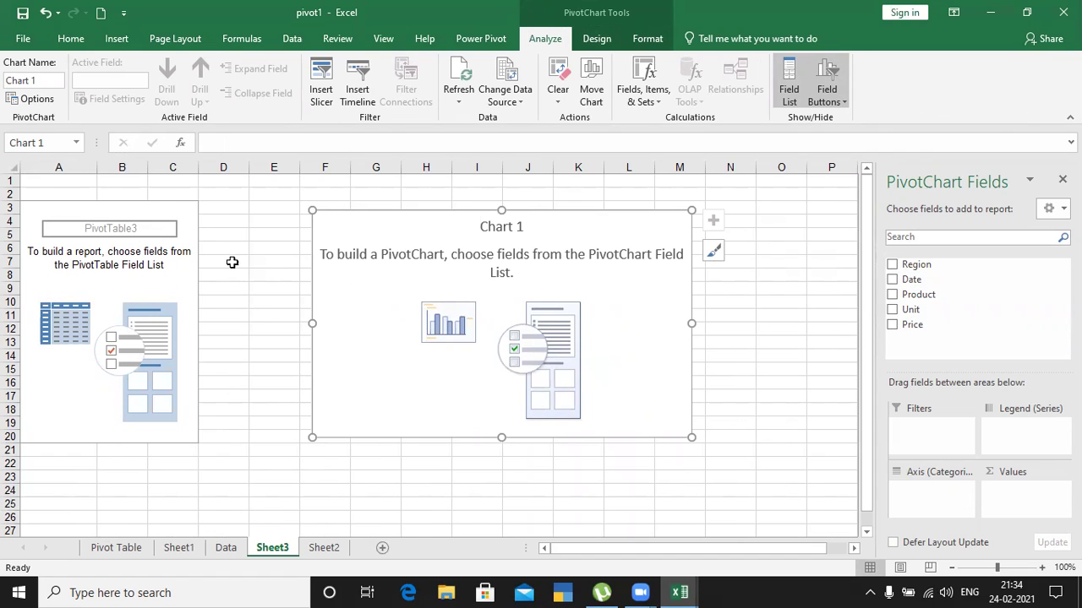
left_click_drag(903, 265, 39, 238)
left_click_drag(911, 264, 89, 230)
left_click_drag(911, 265, 47, 225)
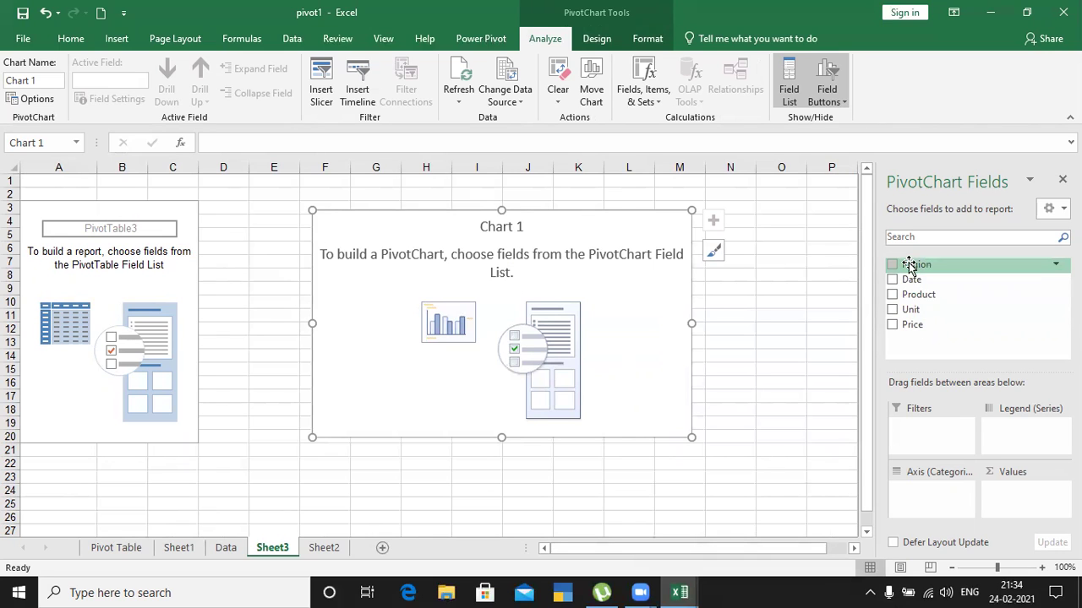
Put Region on the chart's axis, Product in the legend and Unit in the values, moving the chart clear of the table.
left_click_drag(910, 266, 915, 493)
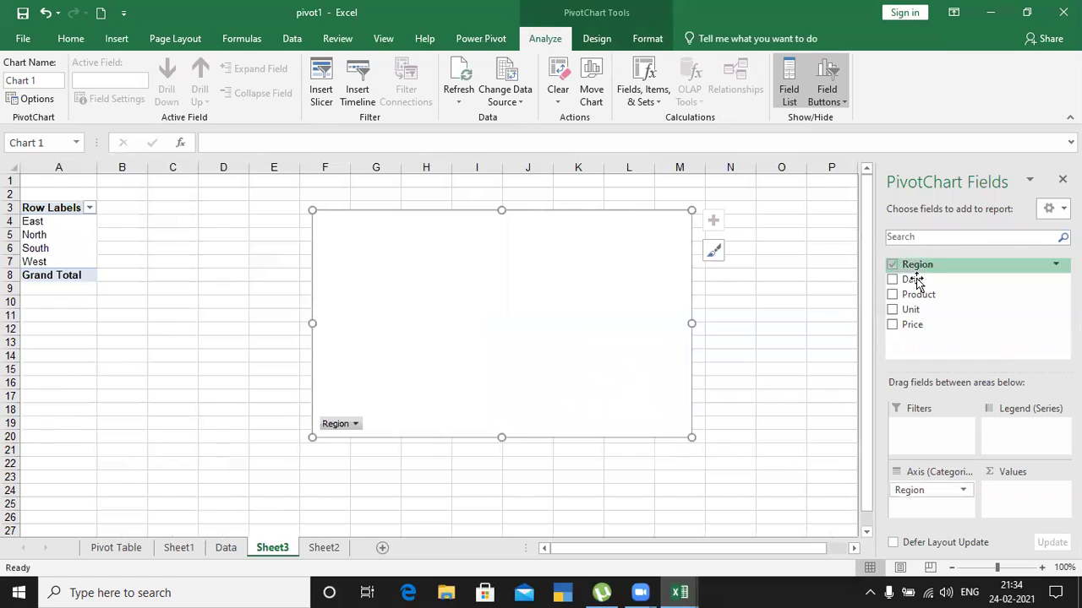
left_click_drag(915, 300, 1016, 431)
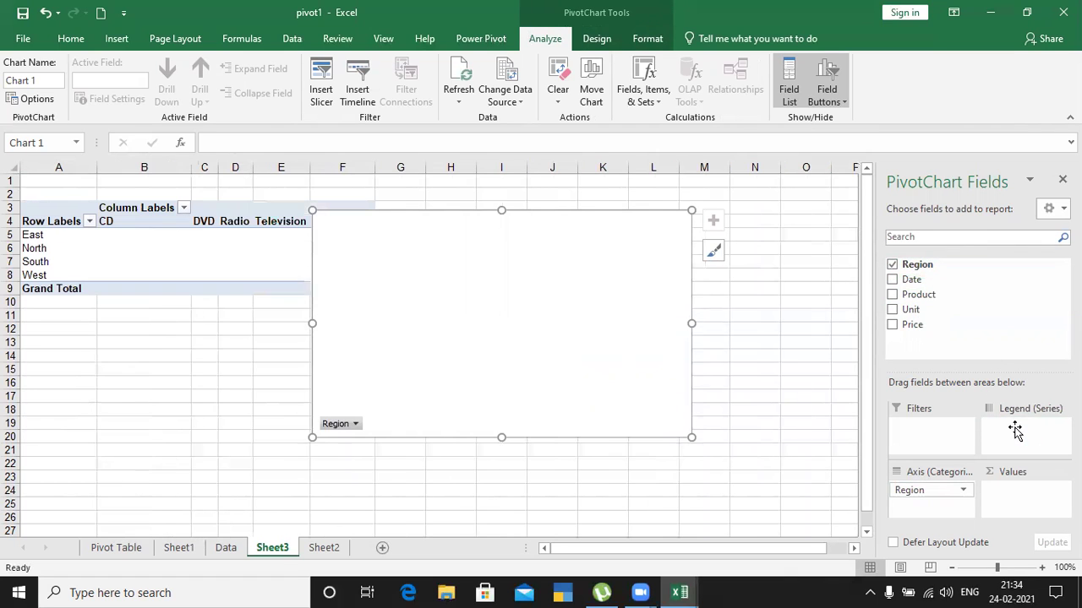
left_click(629, 222)
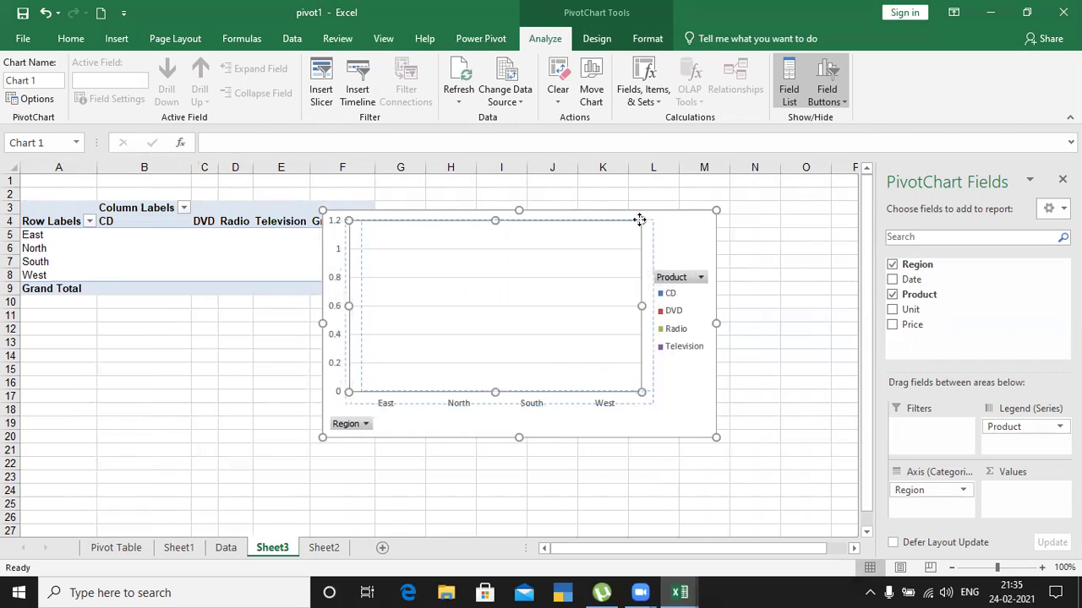
left_click_drag(636, 220, 747, 229)
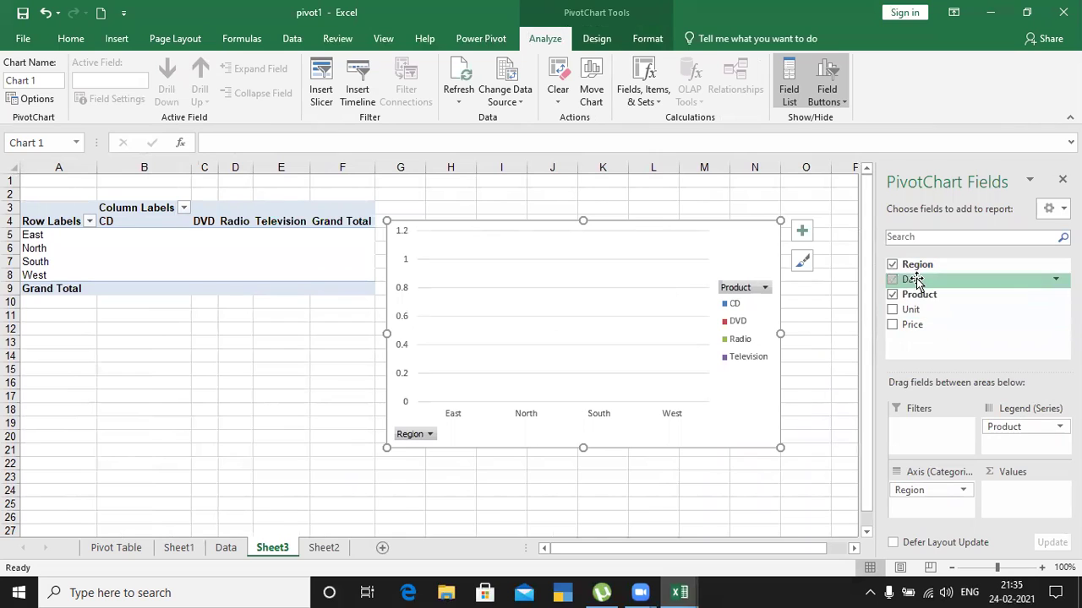
left_click_drag(917, 309, 1002, 499)
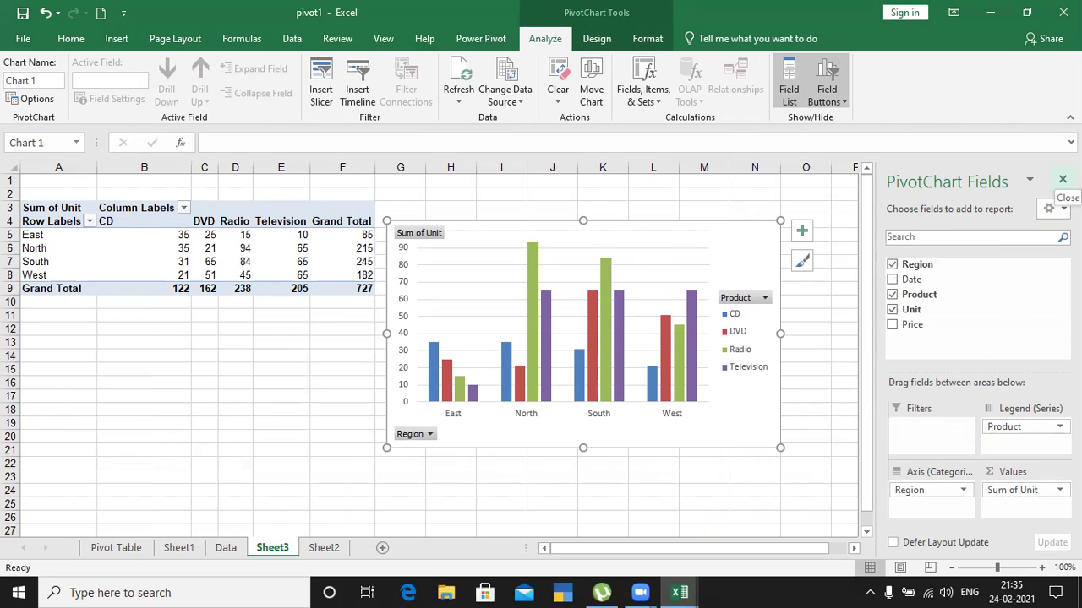
Close the PivotChart field list and move the chart slightly farther away from the pivot table.
left_click(1062, 179)
left_click(691, 229)
left_click_drag(691, 229, 651, 232)
left_click_drag(748, 222, 779, 214)
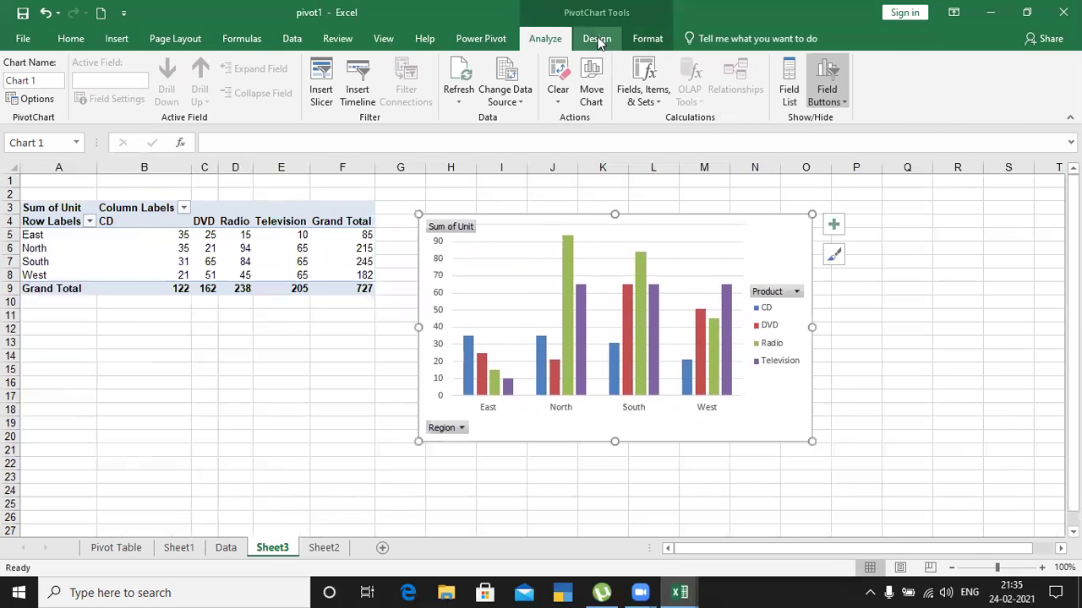
Apply the dark chart style Style 8 to the PivotChart.
left_click(597, 40)
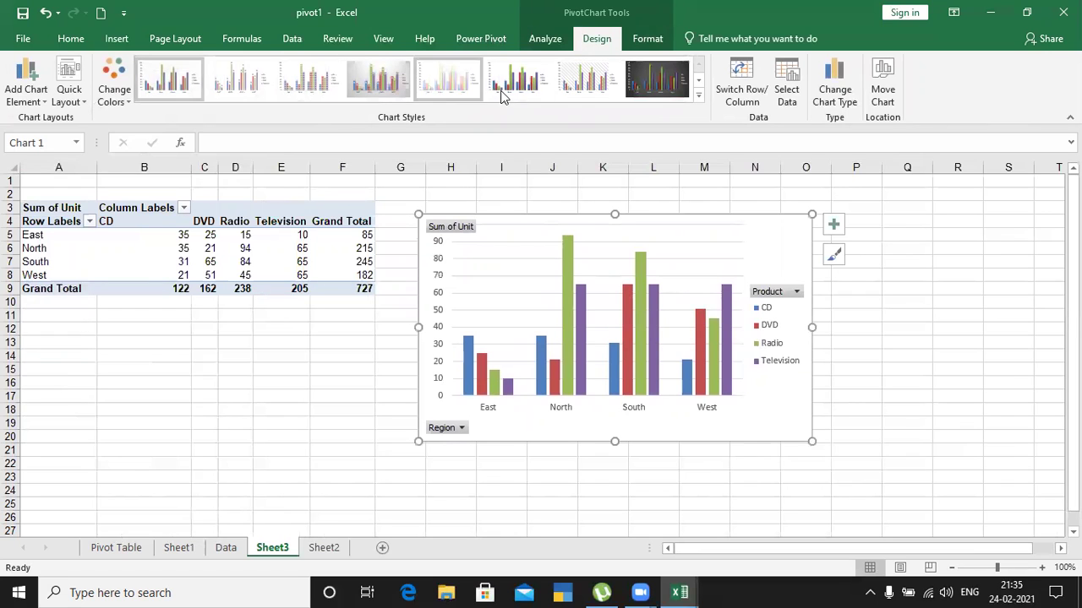
left_click(698, 95)
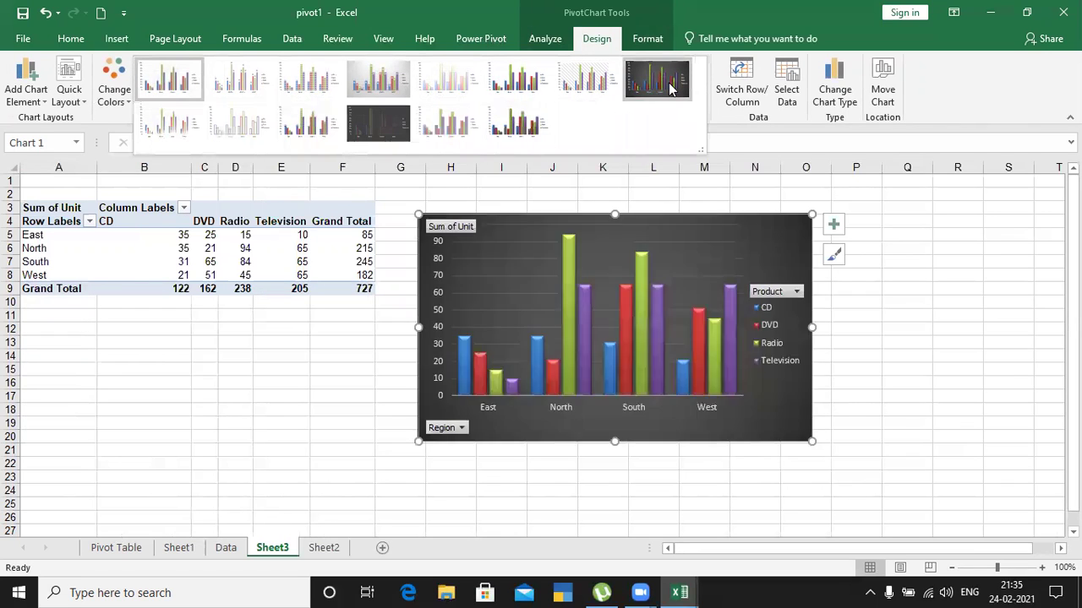
left_click(667, 86)
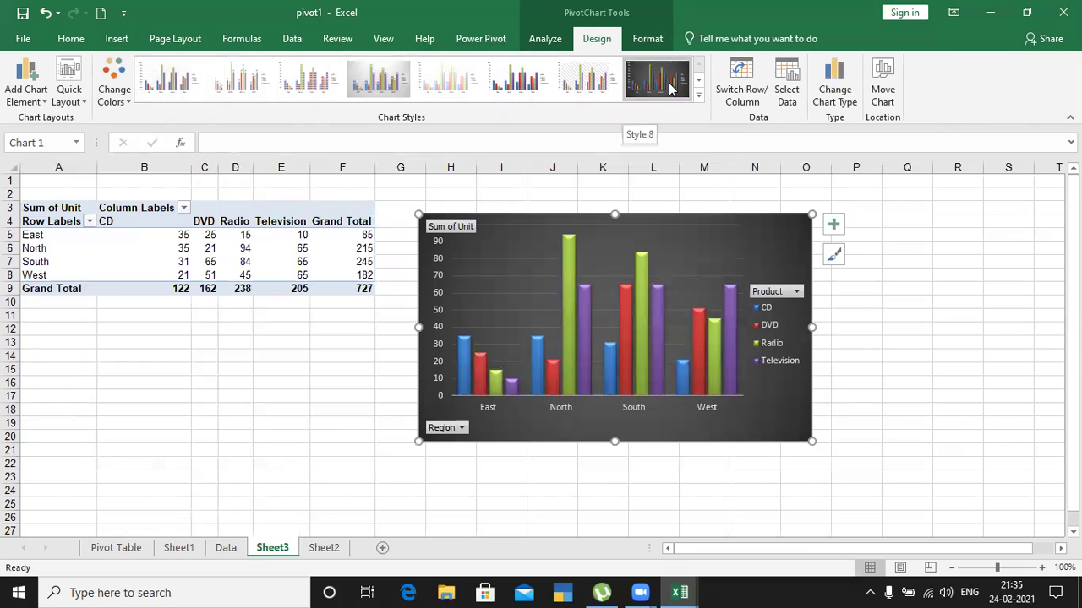
left_click(864, 299)
left_click(792, 224)
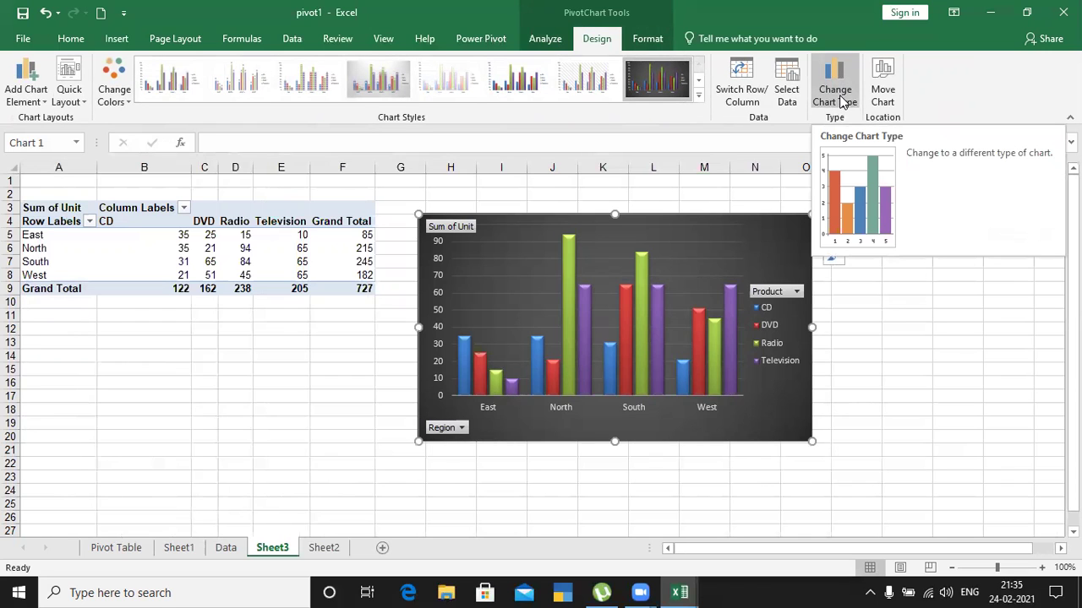
Change the PivotChart's type to Line and switch it to the Line with Markers subtype.
left_click(837, 95)
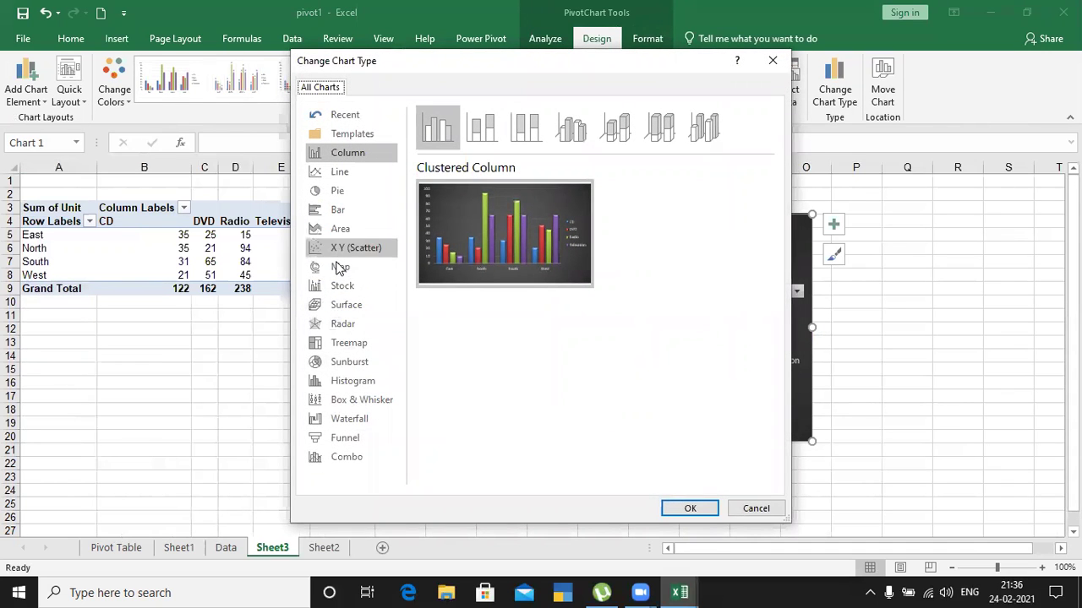
left_click(340, 172)
left_click(707, 513)
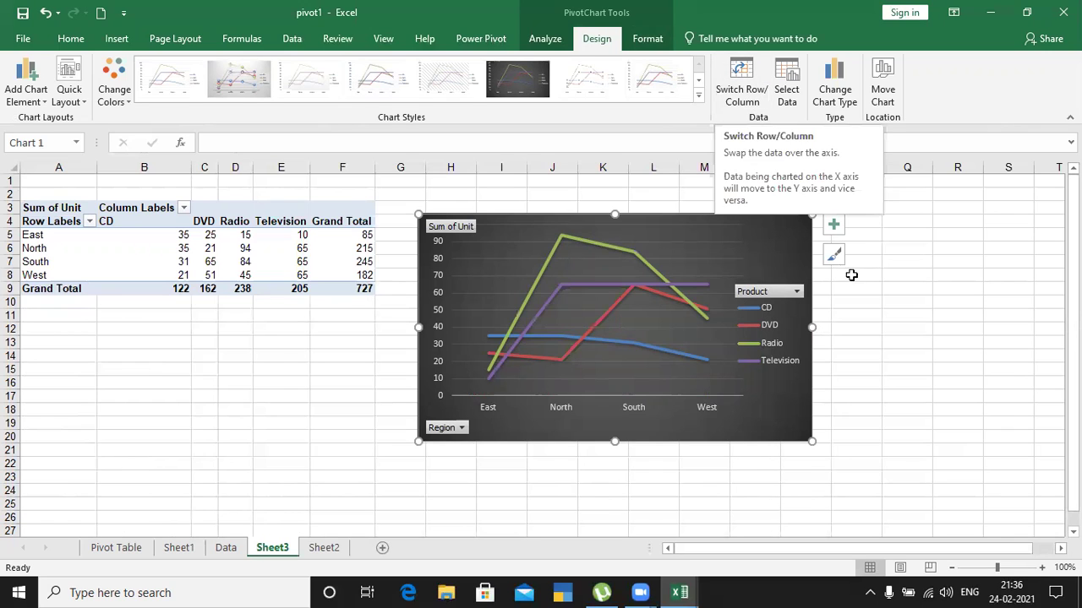
left_click(835, 104)
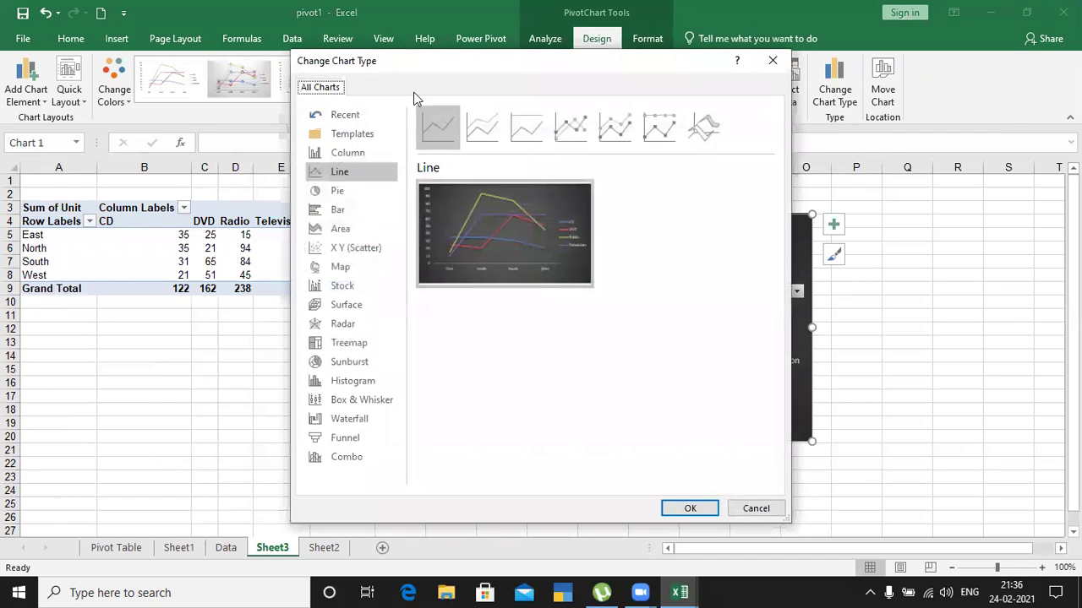
left_click(592, 137)
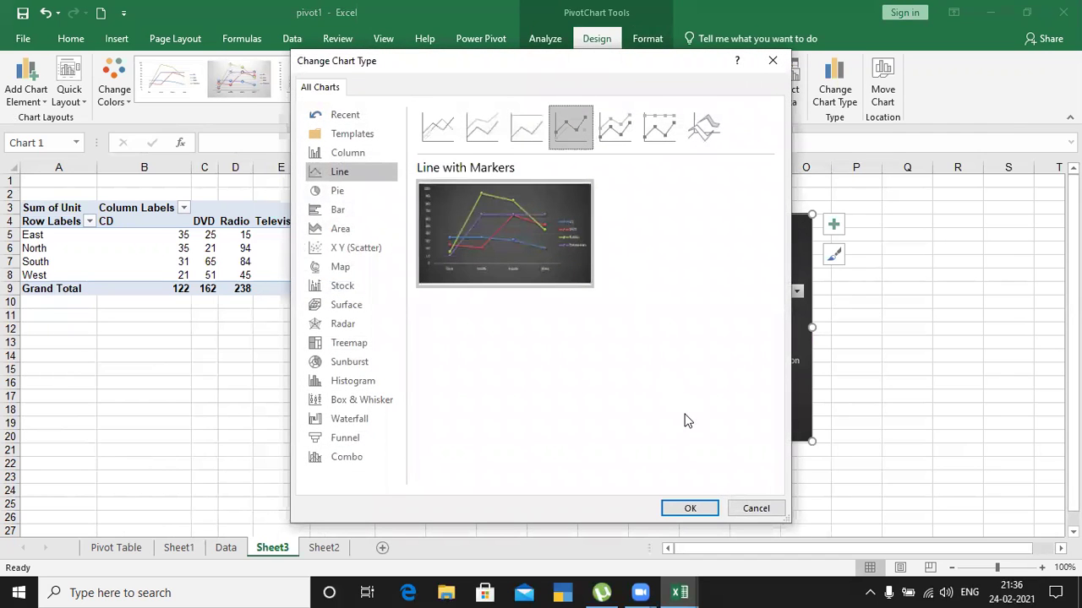
left_click(700, 511)
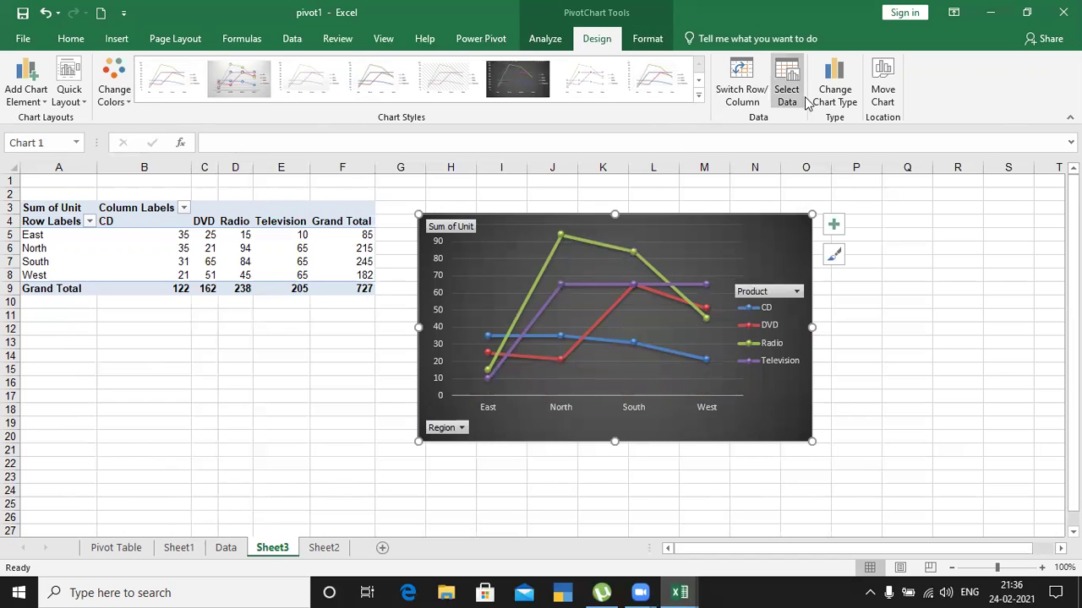
Examine which other chart types, such as Stock, Surface, Map, Bar, Histogram and Waterfall, can be used with the PivotTable data.
left_click(833, 94)
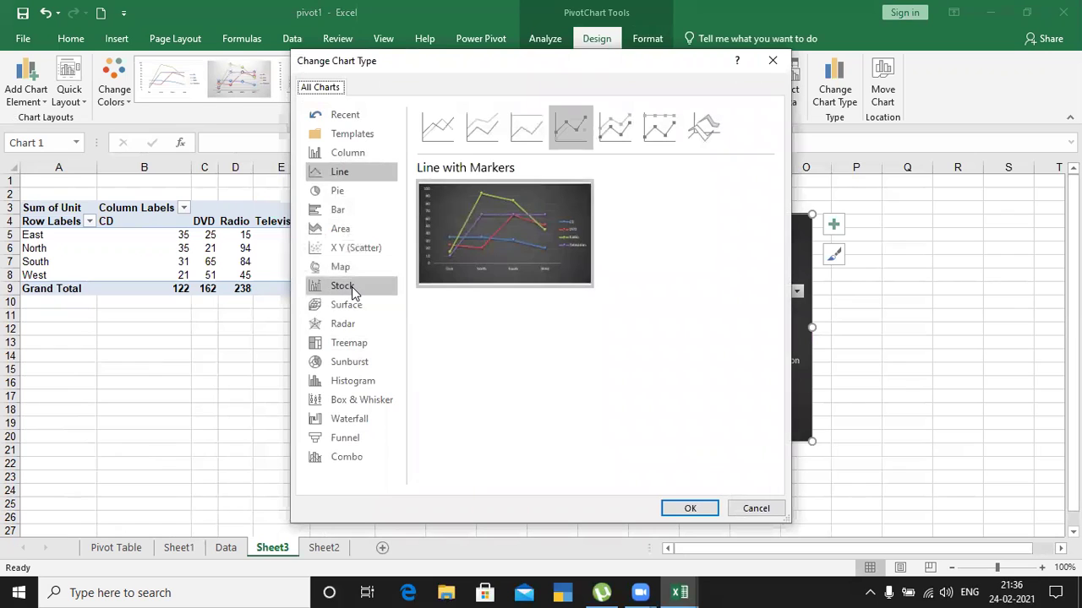
left_click(351, 286)
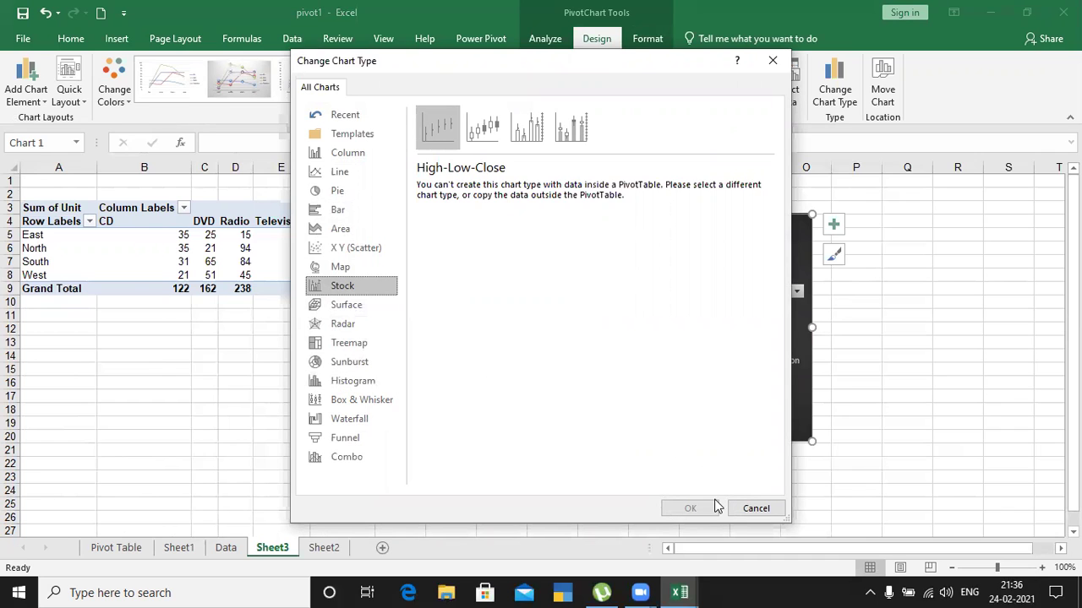
left_click(343, 306)
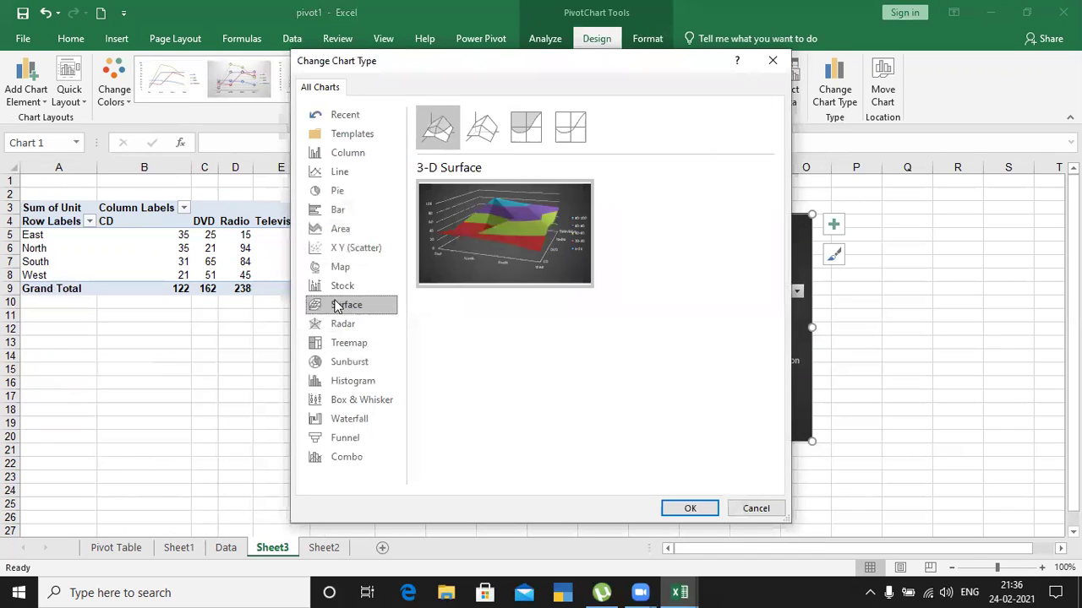
left_click(342, 285)
left_click(339, 269)
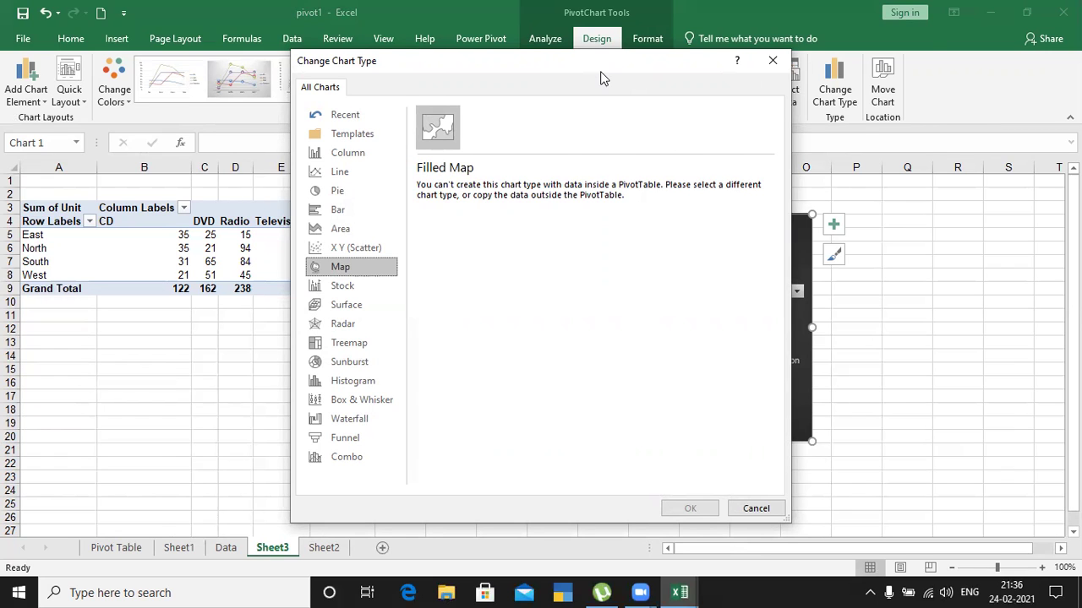
left_click_drag(602, 78, 735, 42)
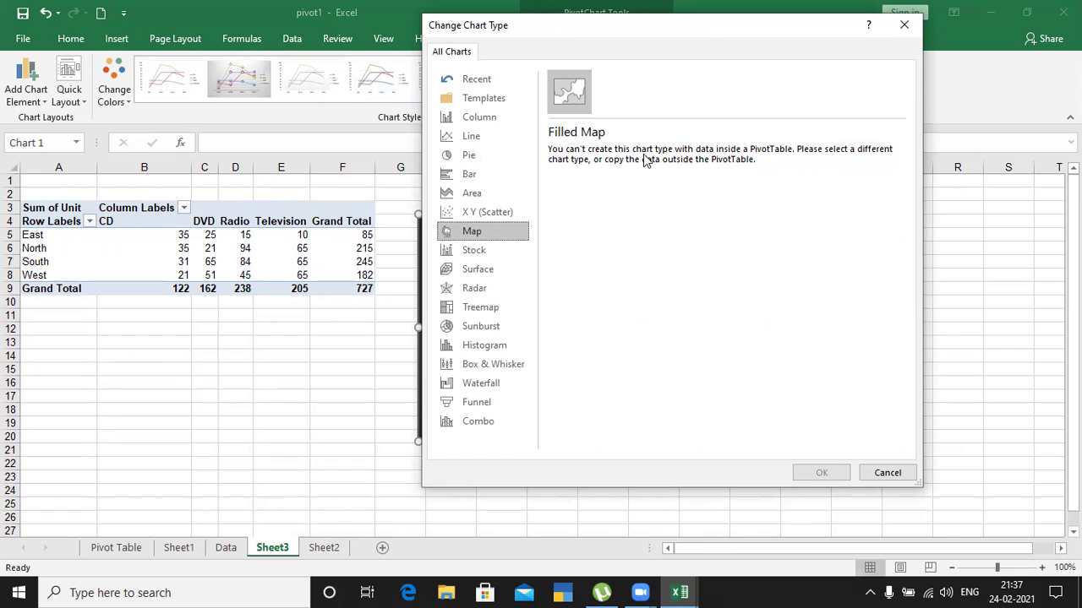
left_click(470, 194)
left_click(470, 174)
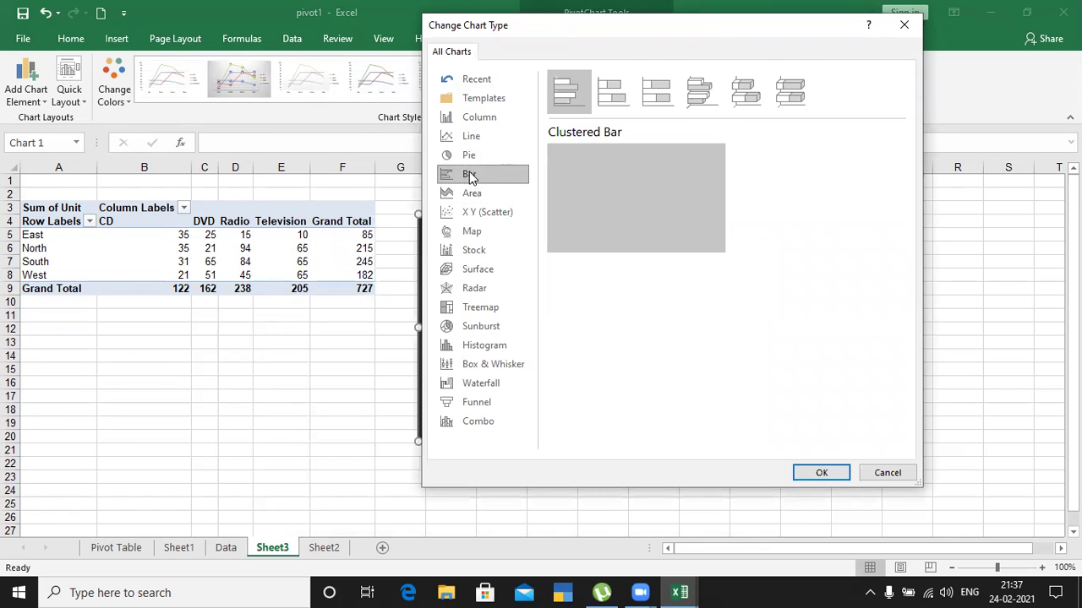
left_click(470, 156)
left_click(471, 142)
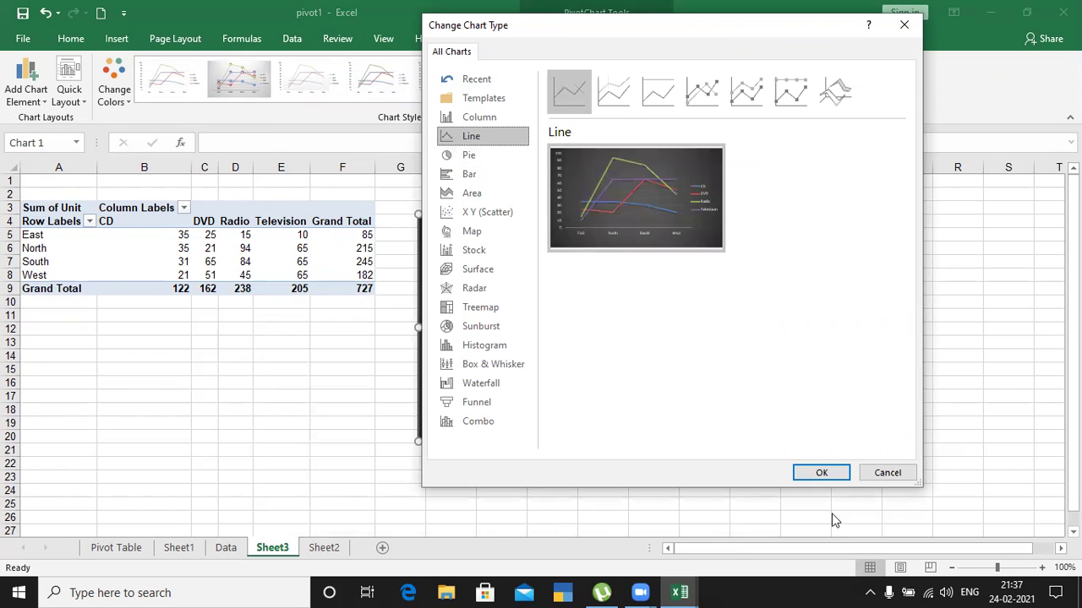
left_click(483, 365)
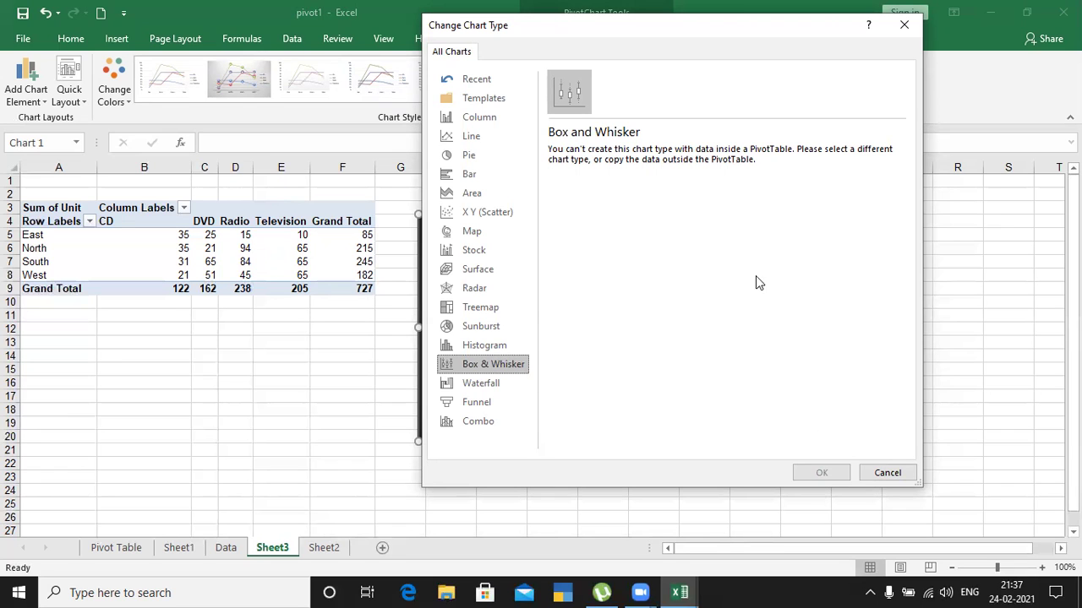
left_click(495, 347)
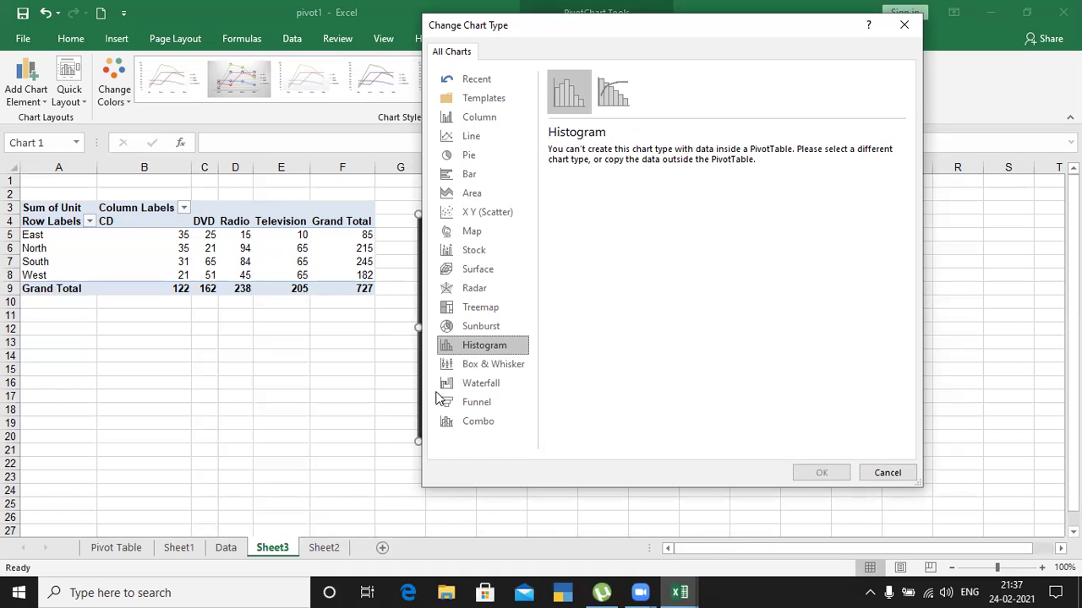
left_click(485, 386)
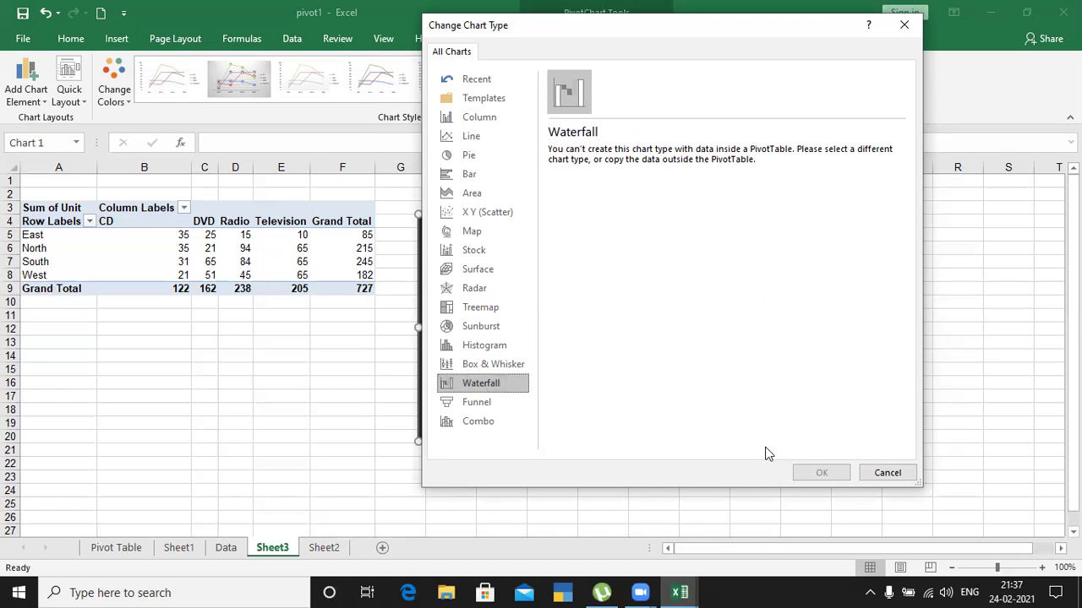
left_click(473, 405)
Change the PivotChart to a Clustered Column - Line combo chart and apply the dark chart style to it.
left_click(488, 423)
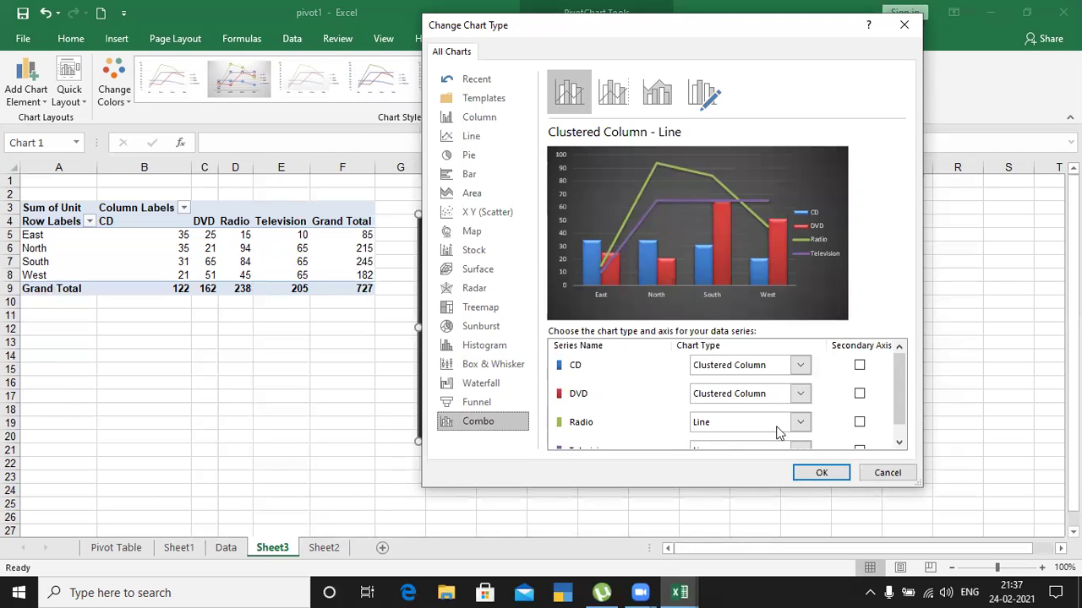
left_click(822, 474)
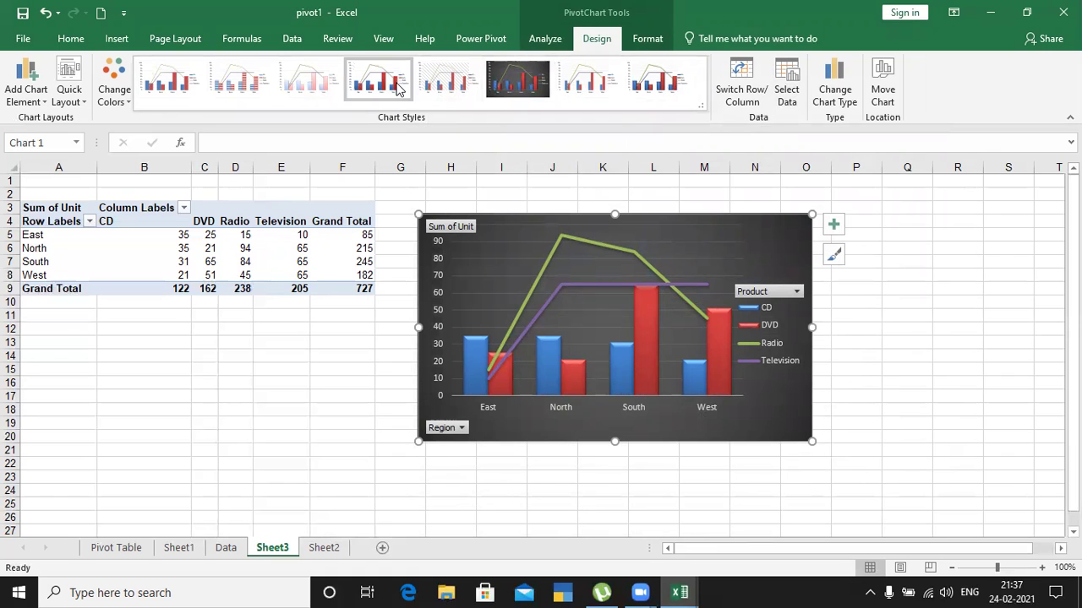
left_click(517, 79)
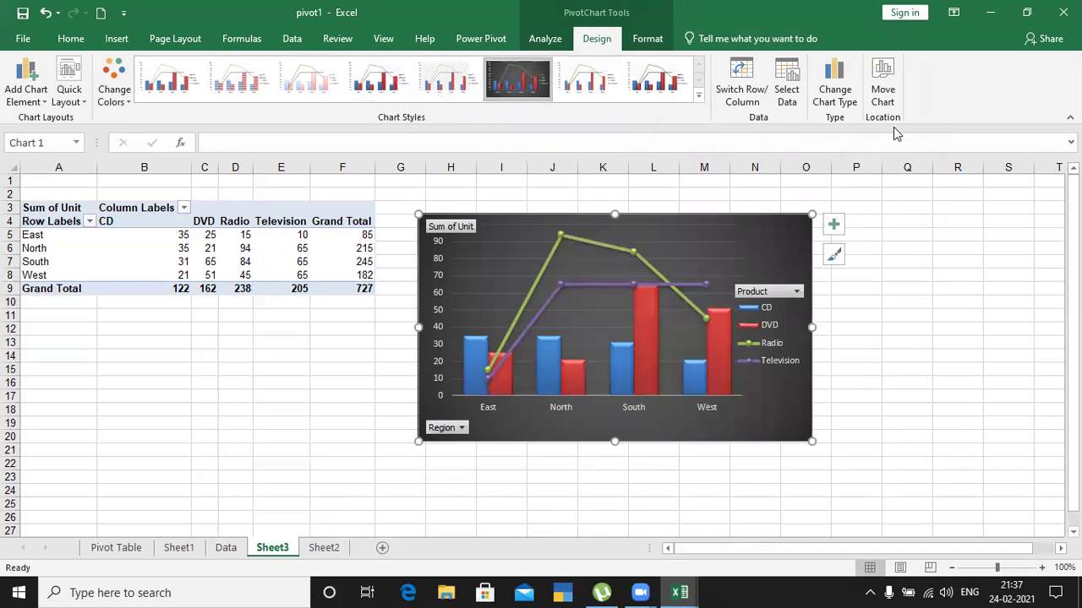
left_click(887, 257)
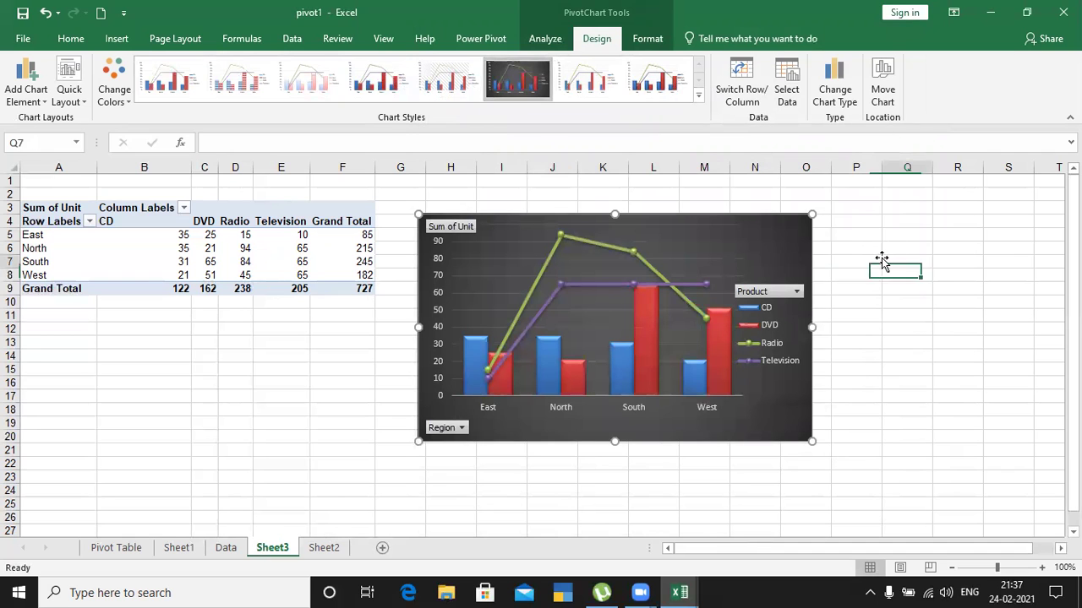
left_click(803, 222)
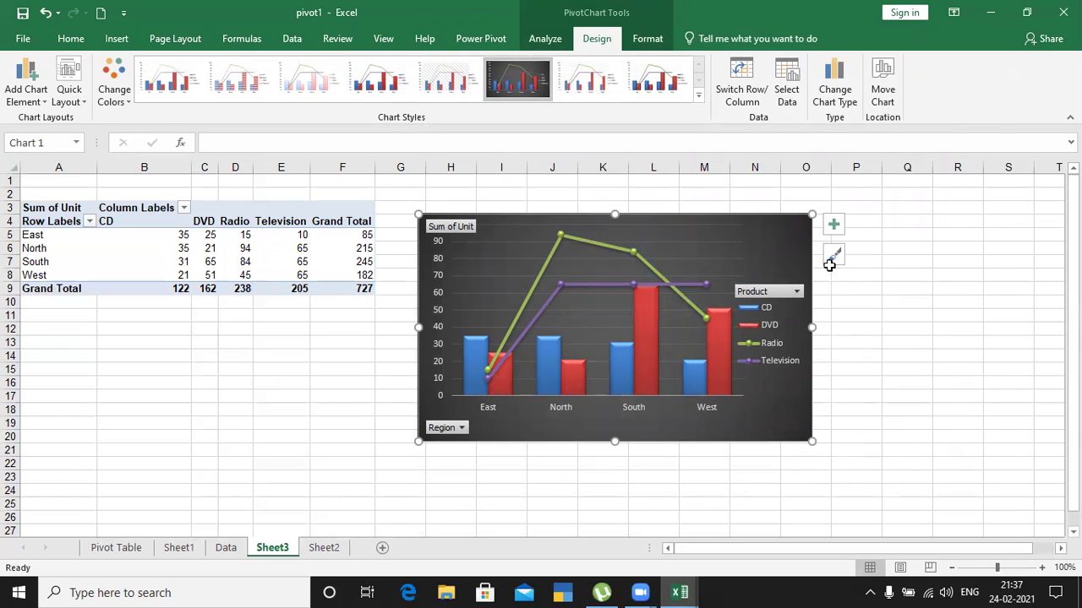
Swap the PivotChart's rows and columns back and forth, finishing with regions along the axis and products as the series.
left_click(758, 99)
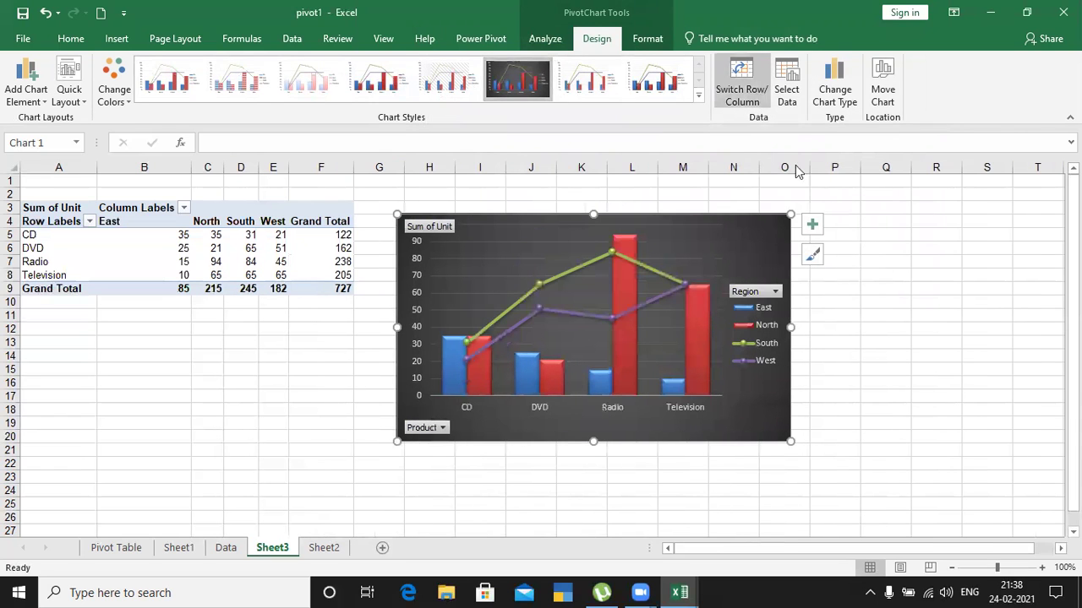
left_click(754, 94)
left_click(755, 95)
left_click(755, 95)
left_click(755, 95)
left_click(754, 95)
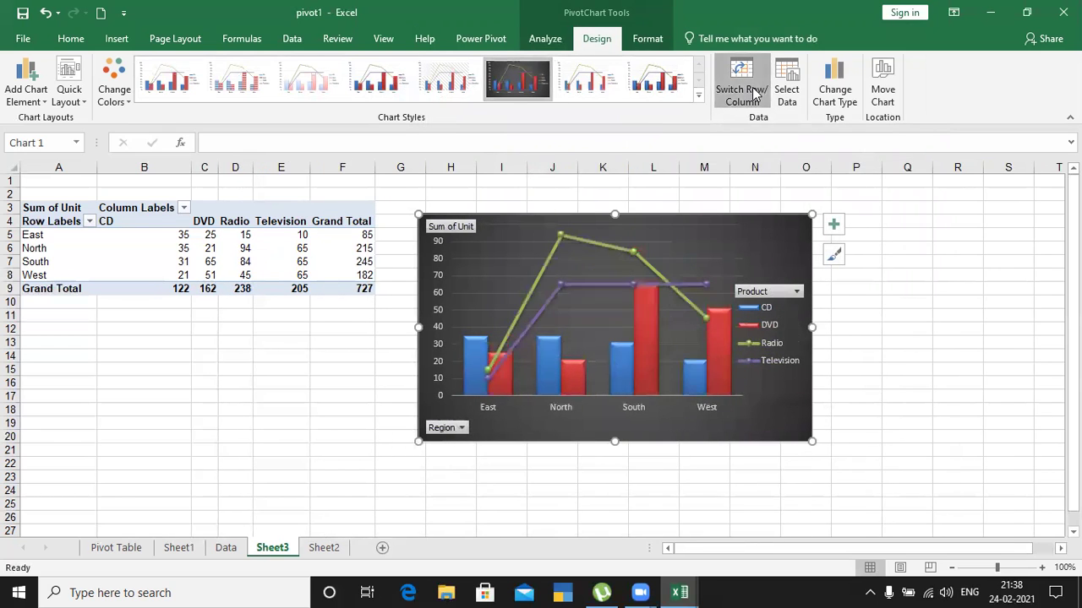
left_click(754, 95)
left_click(755, 94)
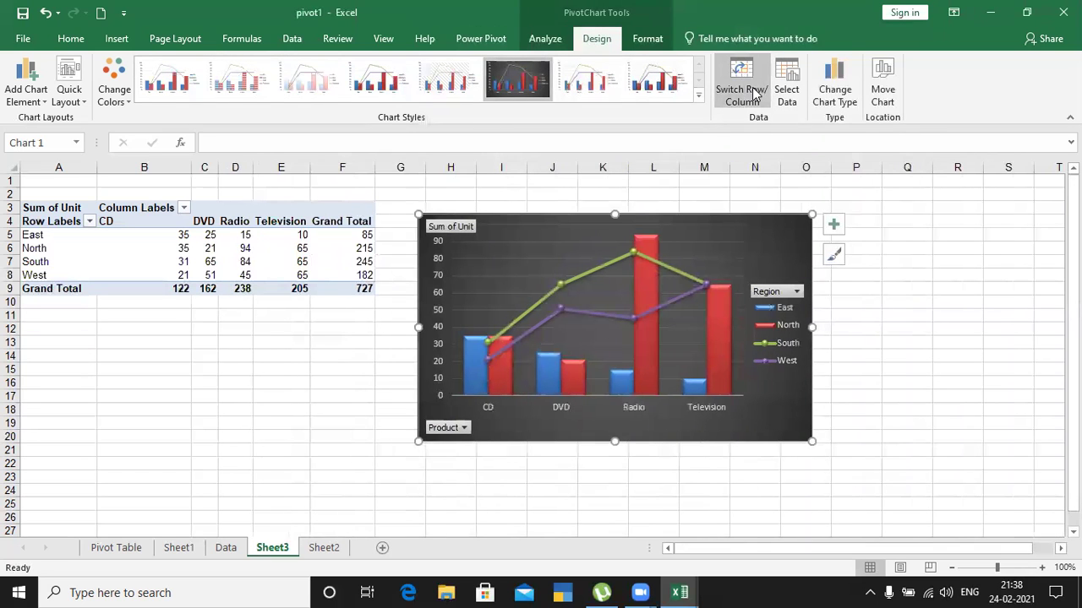
left_click(755, 94)
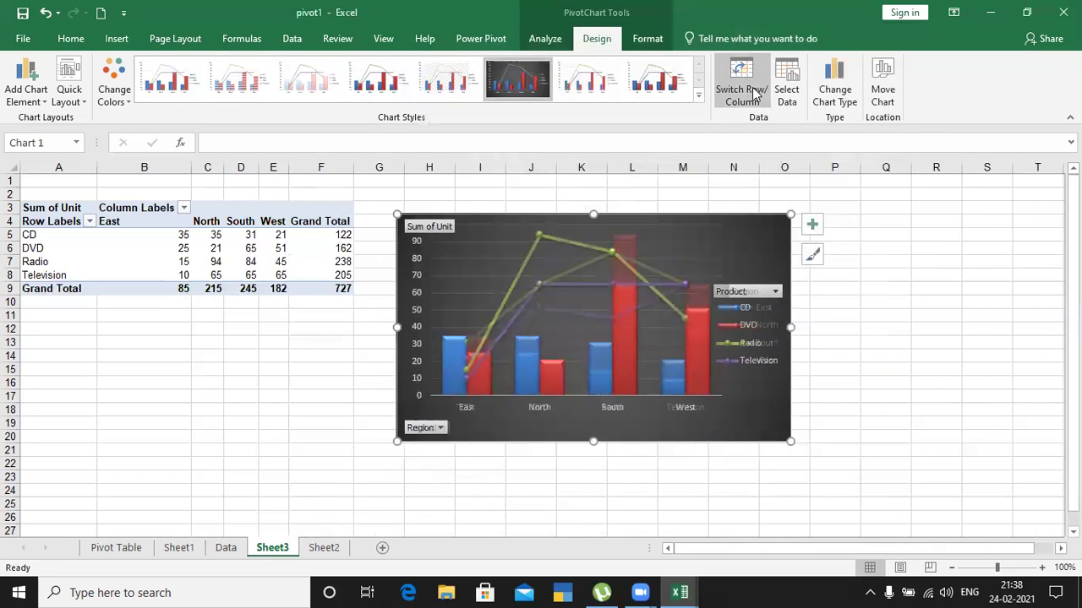
left_click(755, 95)
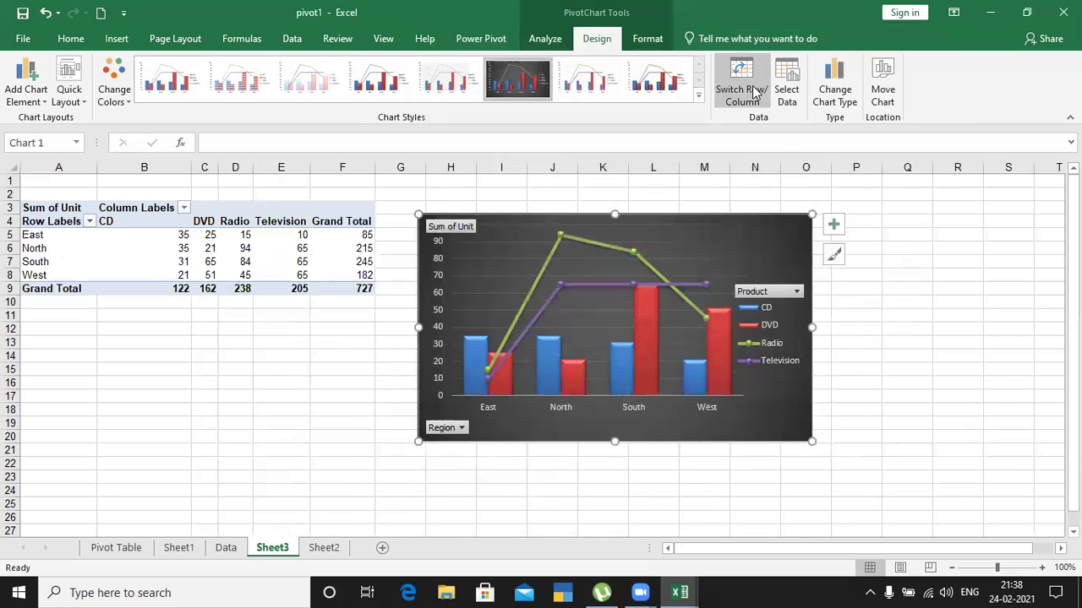
left_click(755, 95)
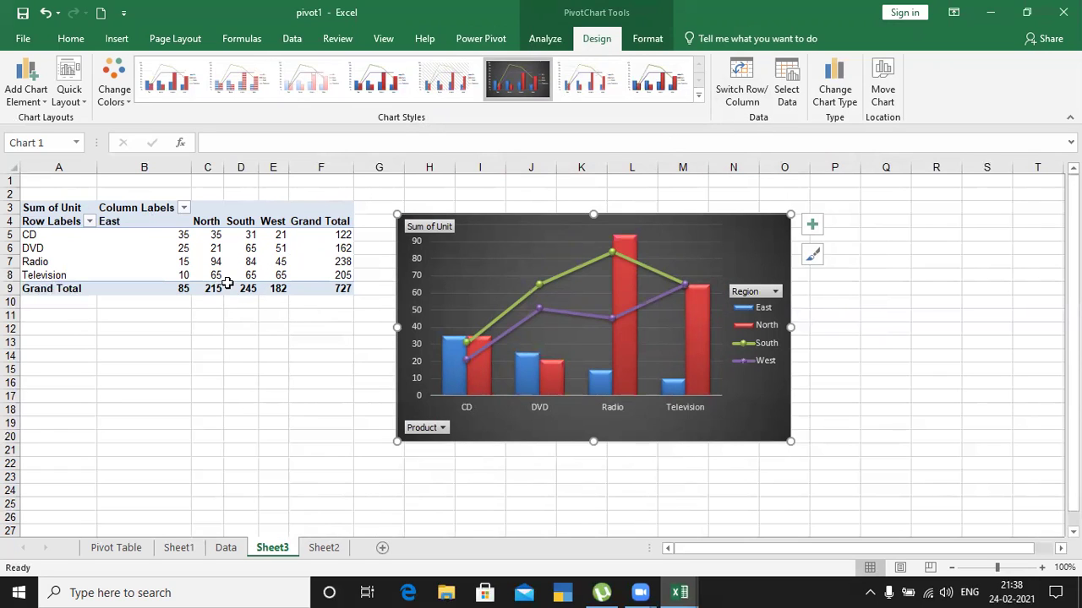
left_click(736, 97)
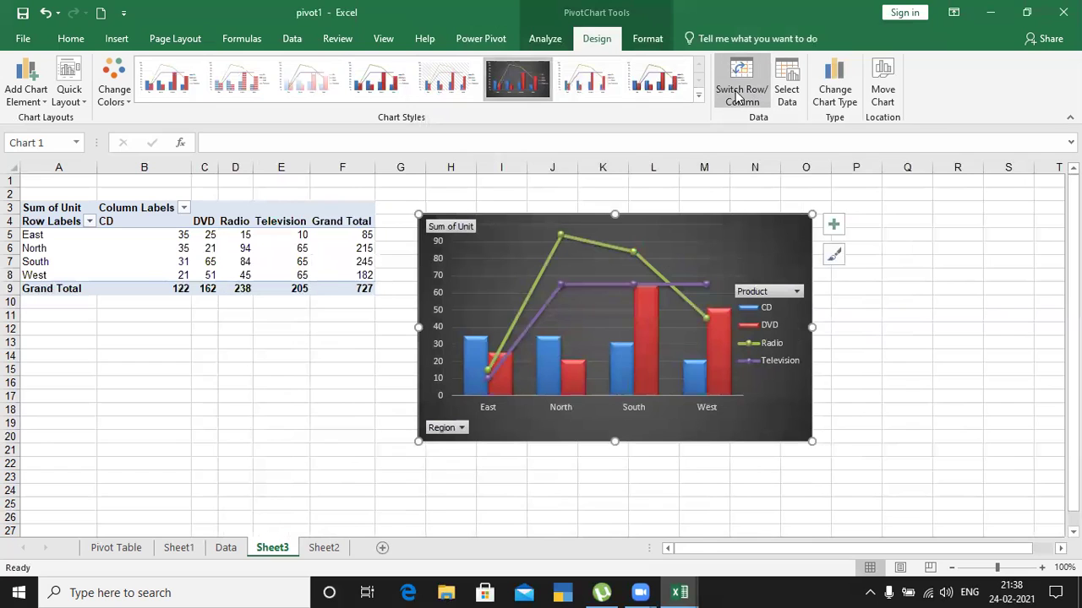
left_click(737, 97)
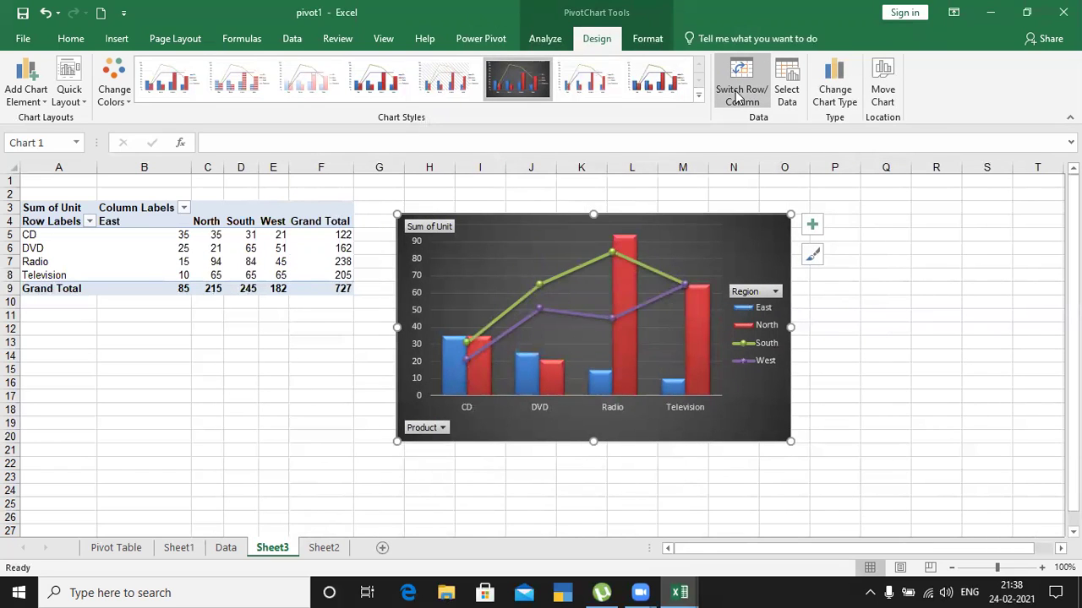
left_click(737, 98)
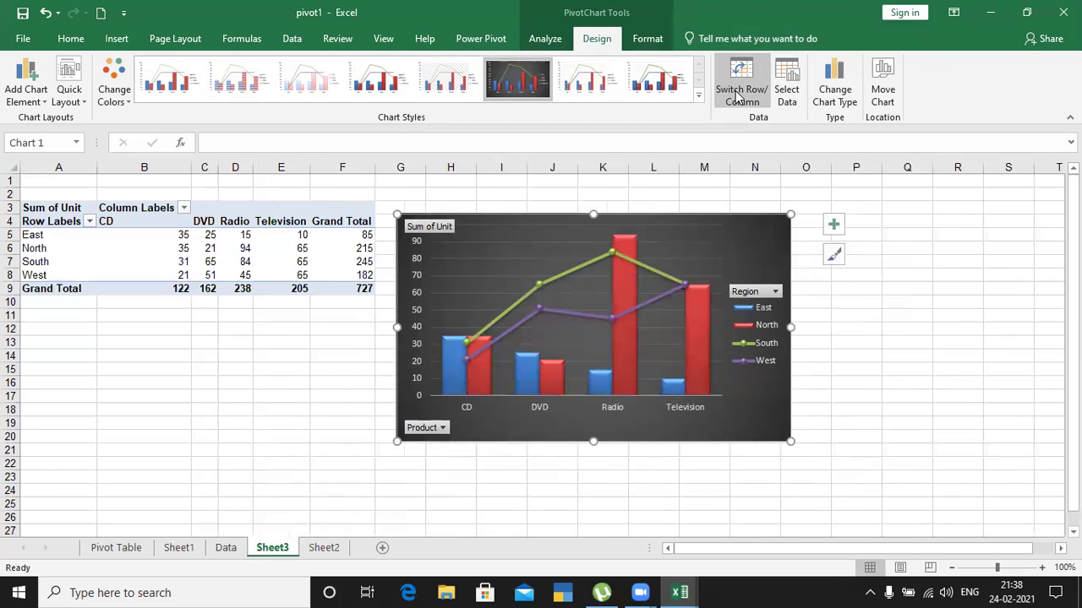
left_click(737, 97)
left_click(737, 97)
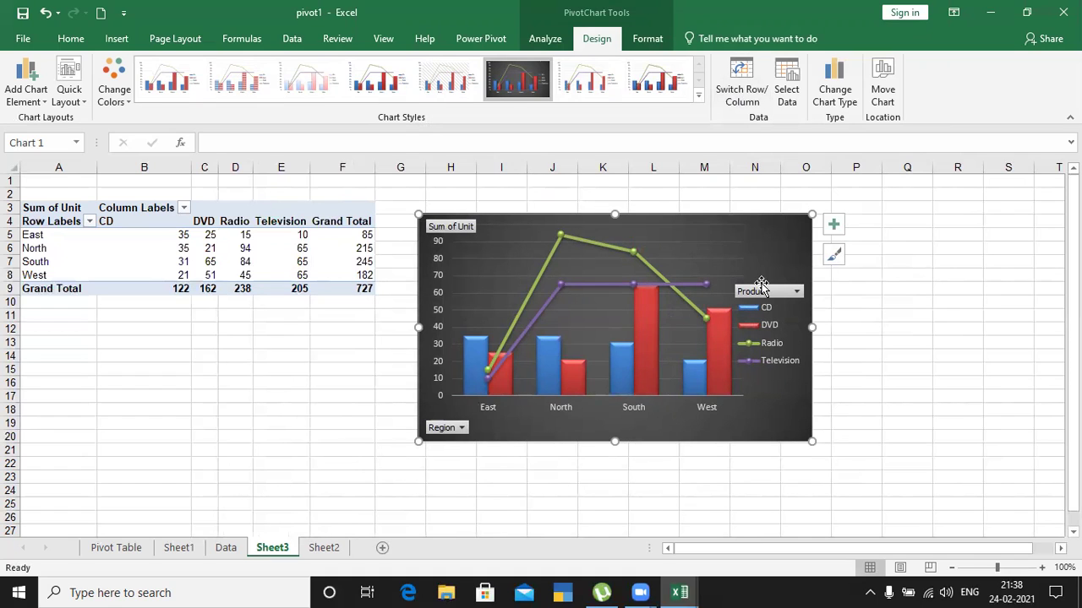
Try the blue-green and orange-teal colorful palettes and a light-to-dark purple monochromatic palette on the PivotChart.
left_click(124, 100)
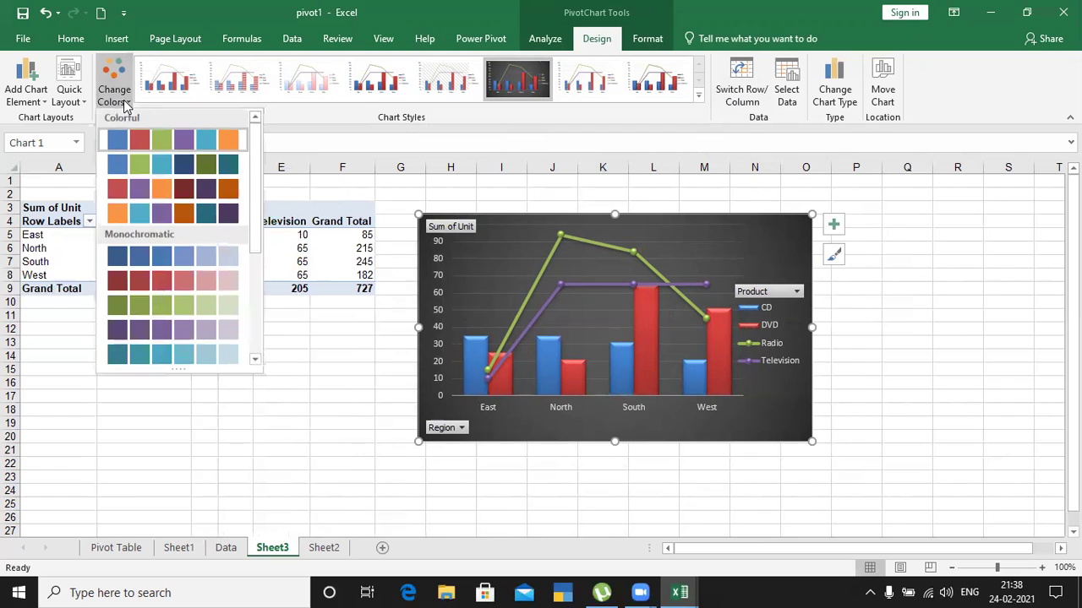
left_click(151, 161)
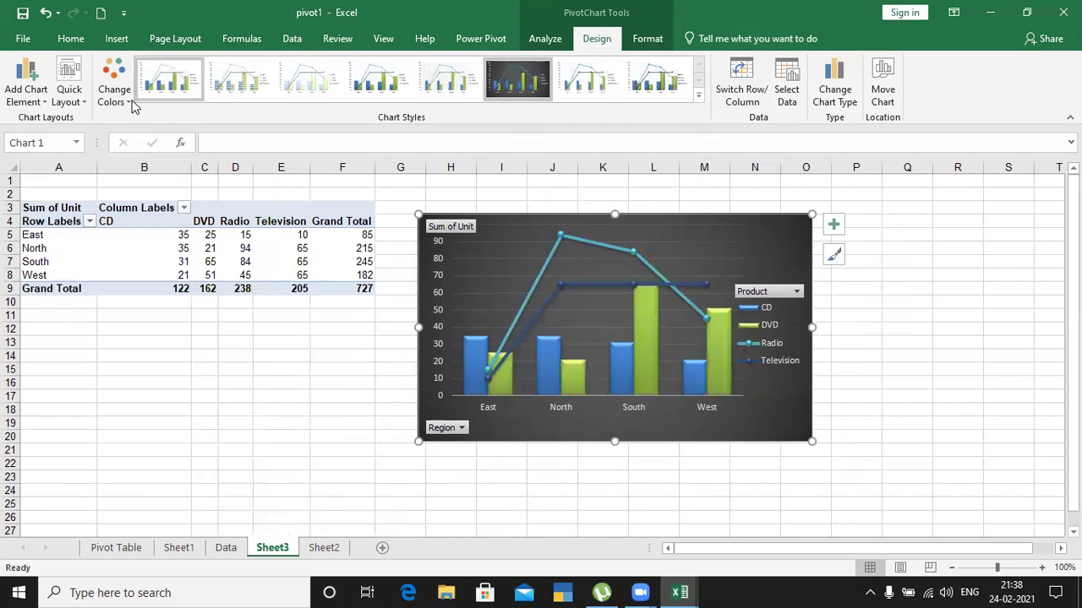
left_click(133, 104)
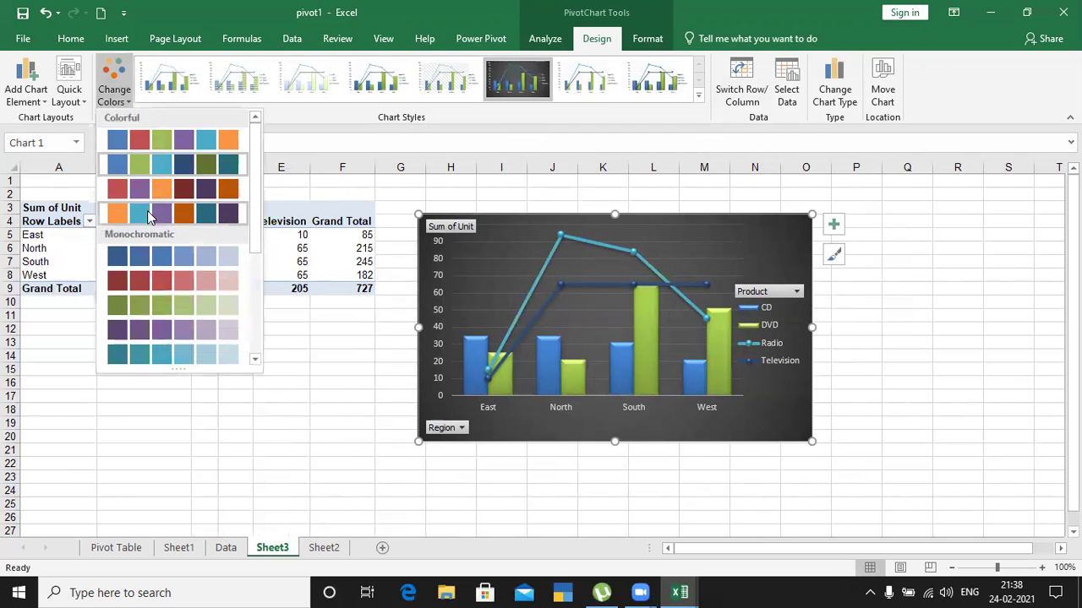
left_click(146, 213)
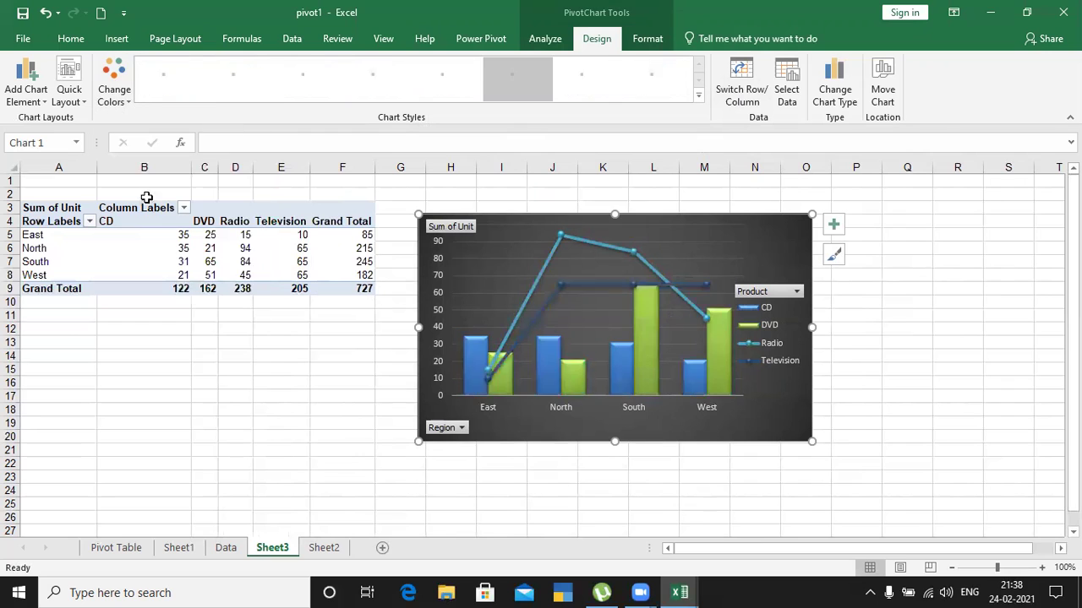
left_click(128, 103)
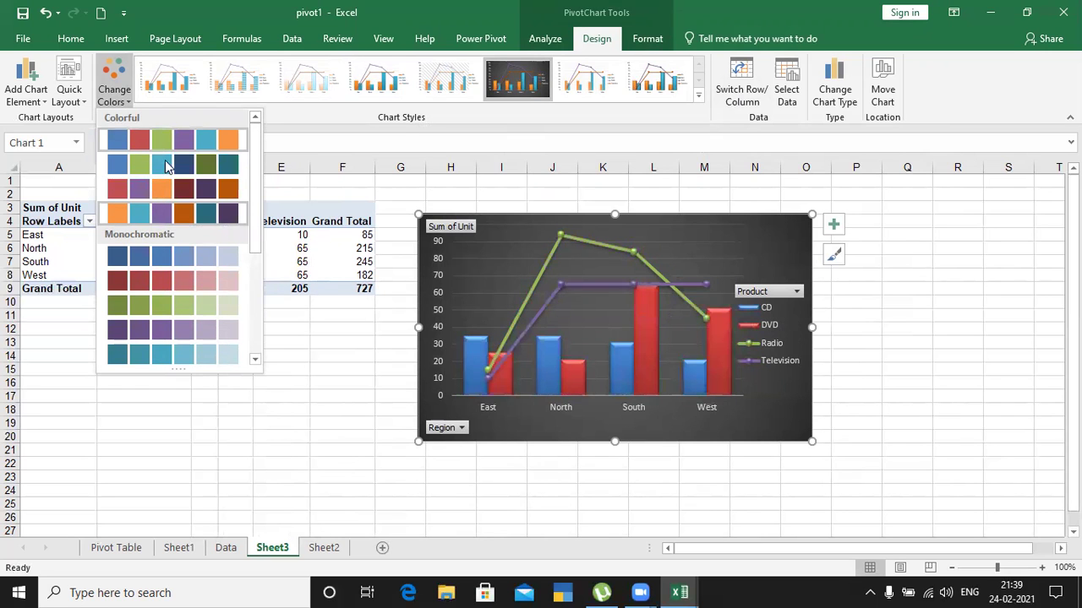
left_click_drag(251, 239, 256, 352)
left_click(211, 303)
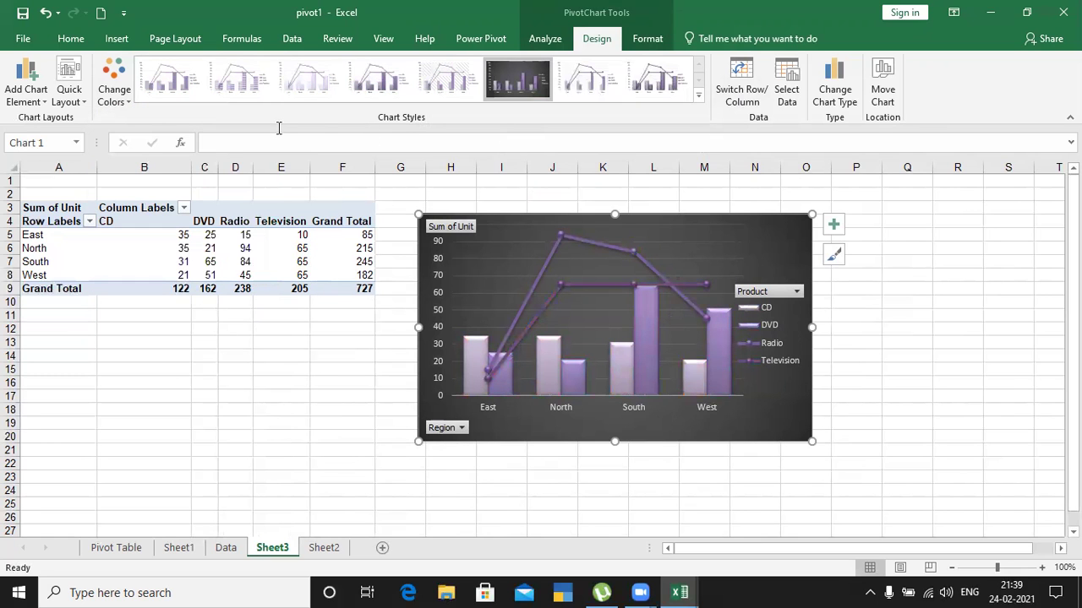
Compare the red-purple-orange colorful palette with the dark-to-light red monochromatic palette, and recolor the PivotChart with the red monochromatic one.
left_click(122, 98)
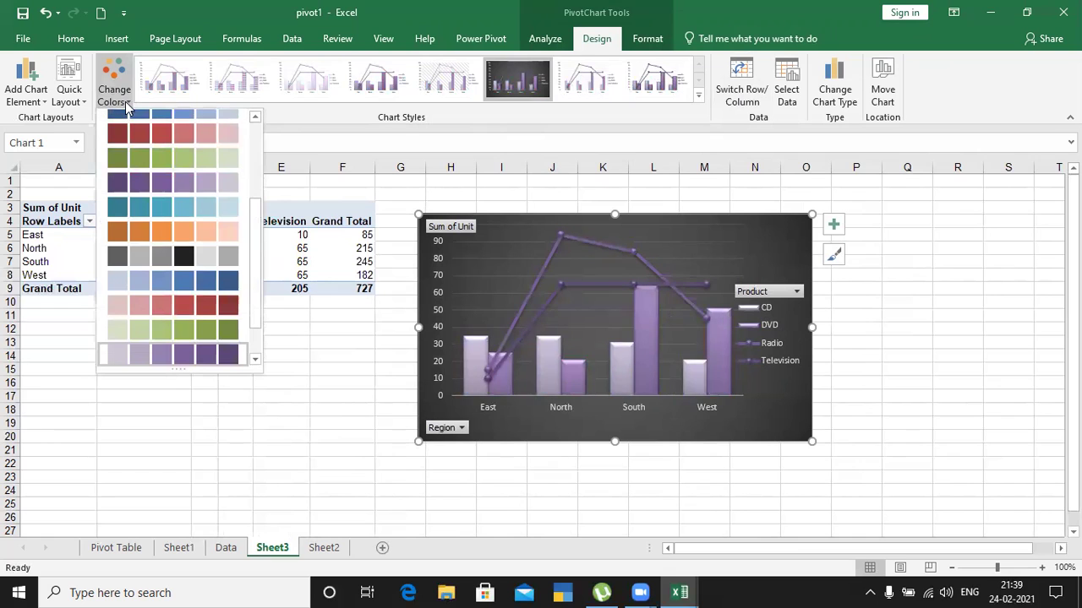
left_click(139, 136)
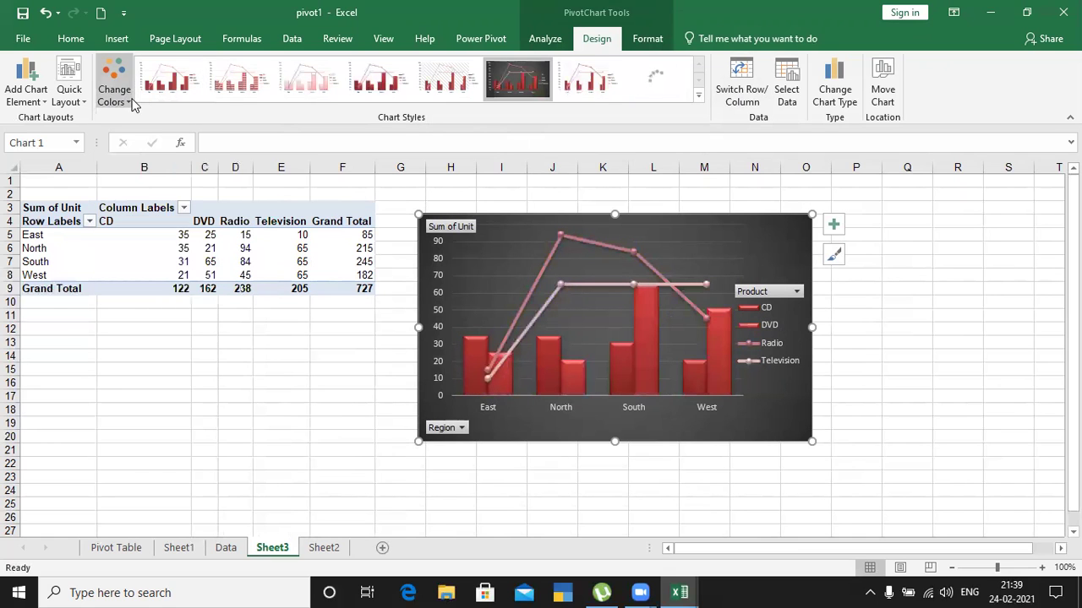
left_click(132, 100)
left_click(149, 185)
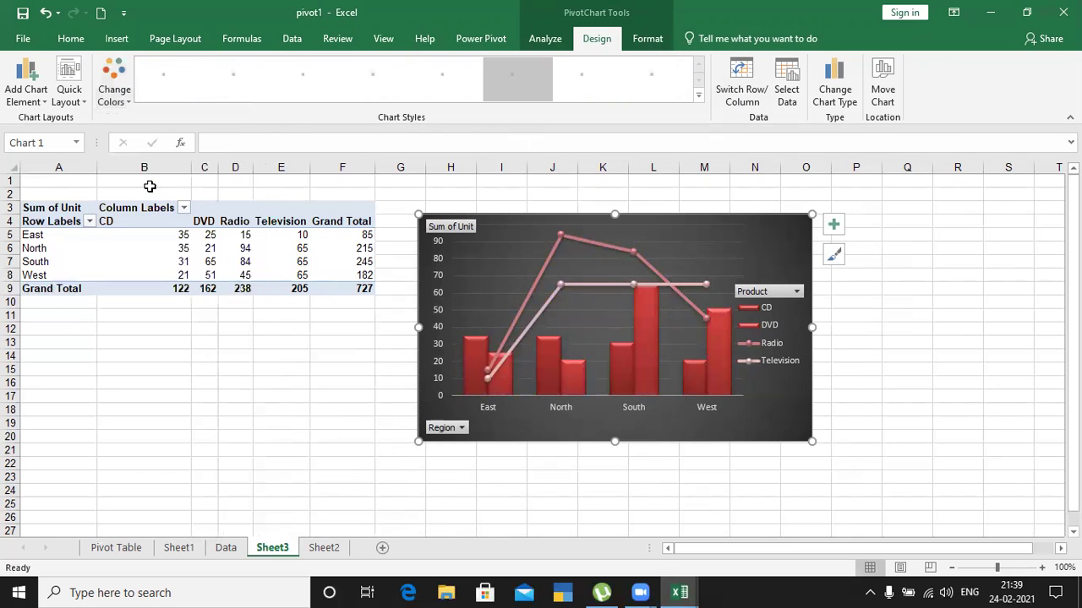
left_click(115, 88)
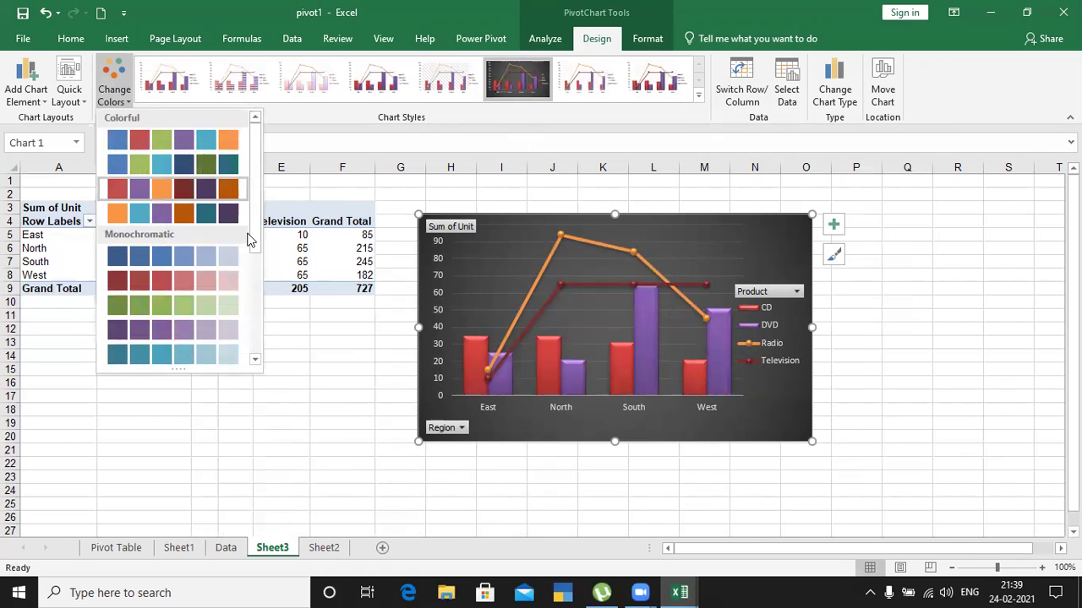
left_click(195, 282)
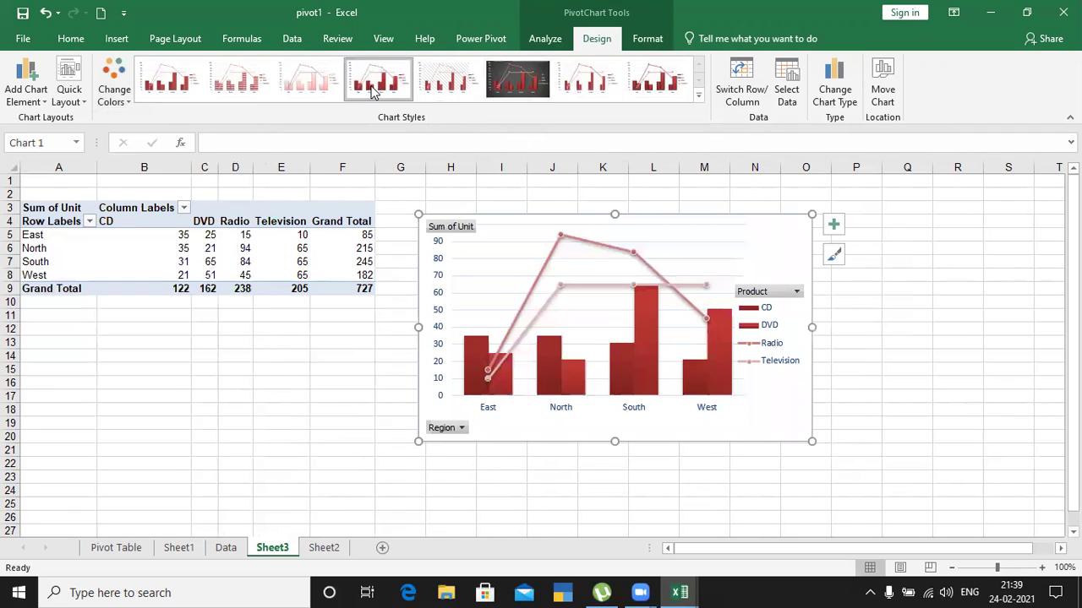
Try several light chart styles on the PivotChart, apply the white-background style with glossy beveled columns, and deselect the chart.
left_click(601, 84)
left_click(658, 89)
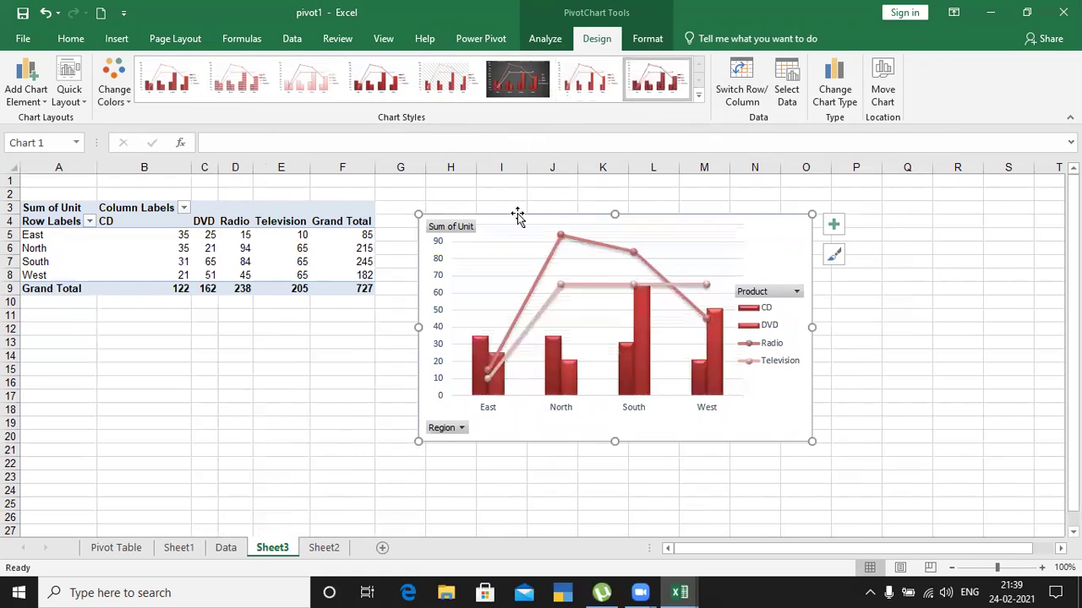
left_click(243, 85)
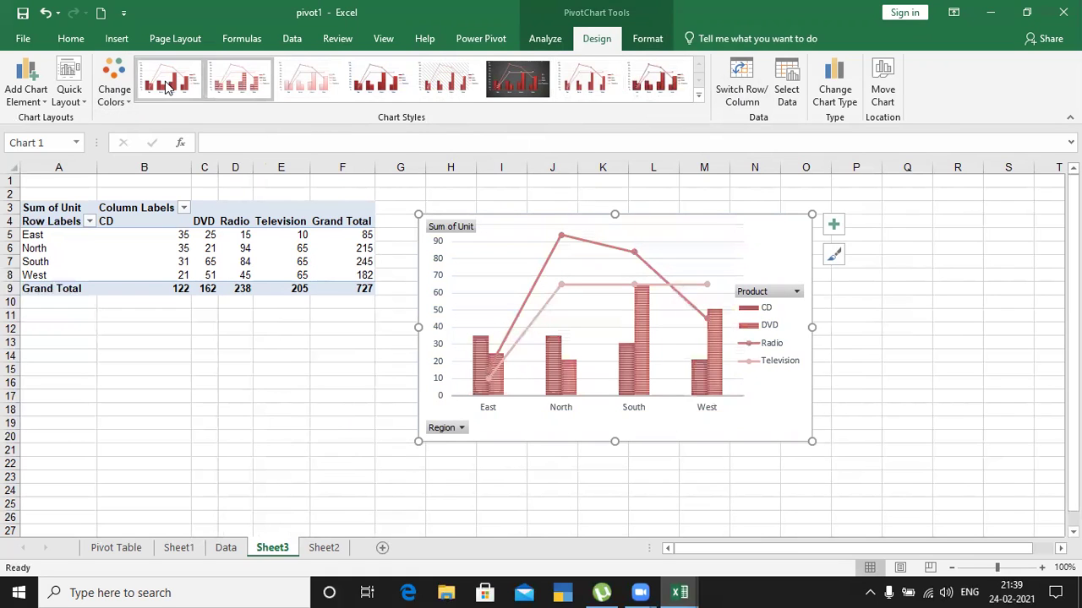
left_click(167, 85)
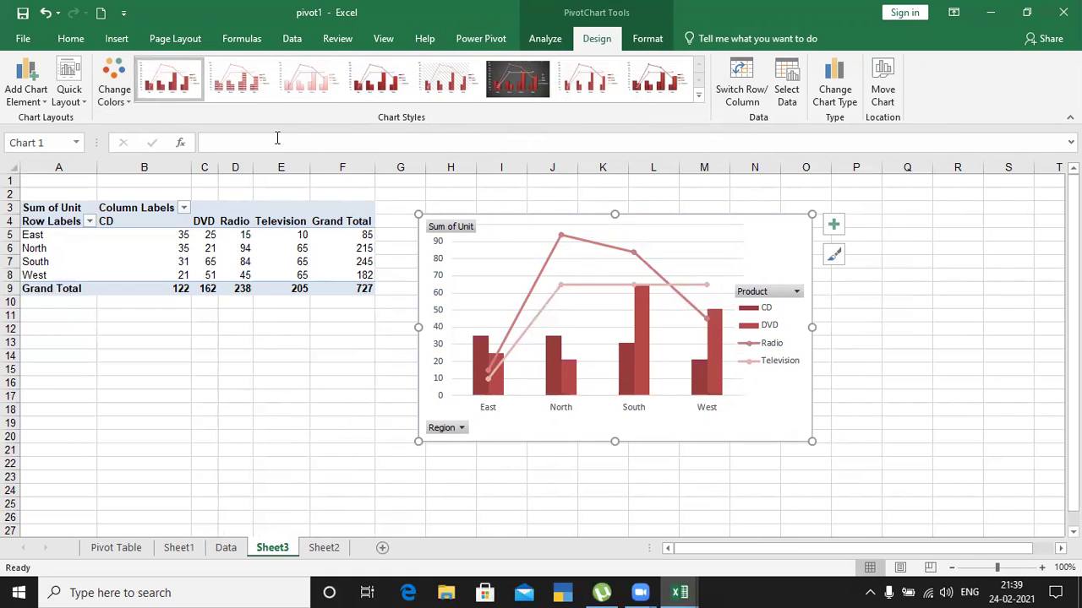
left_click(672, 84)
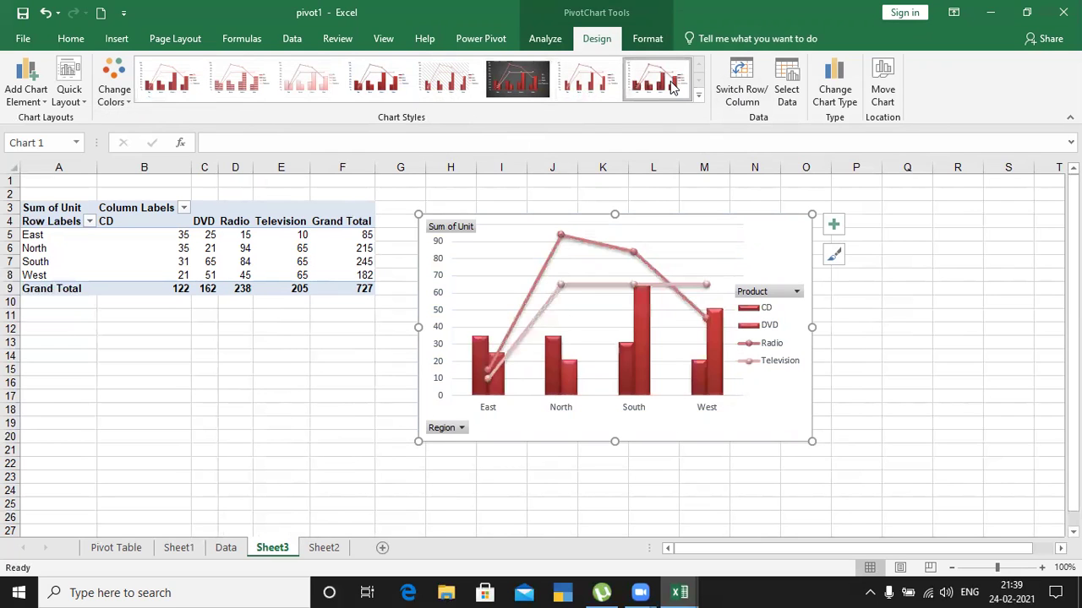
left_click(153, 369)
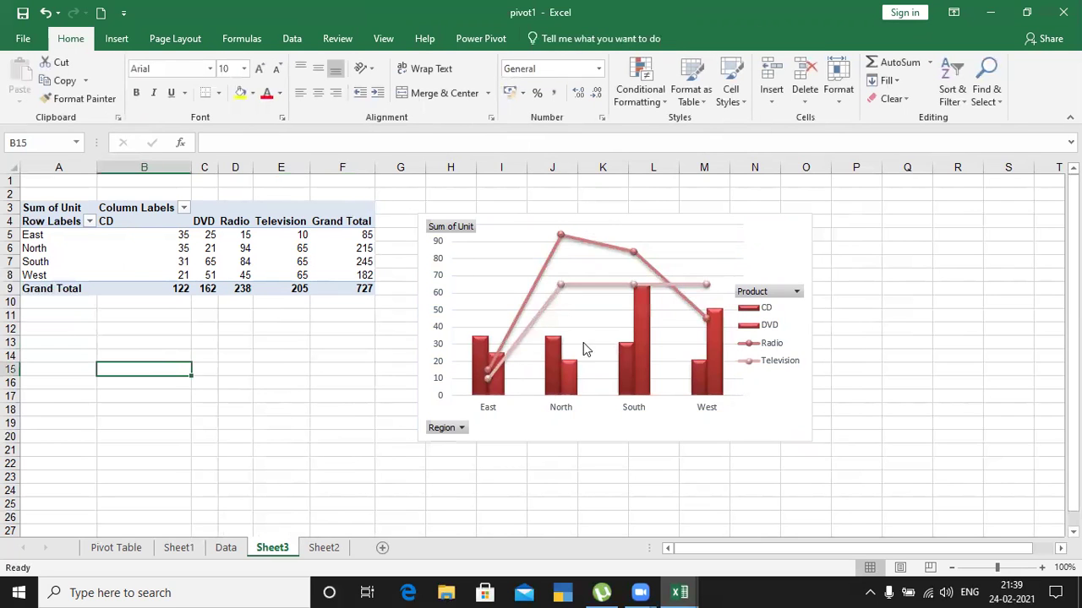
left_click(519, 230)
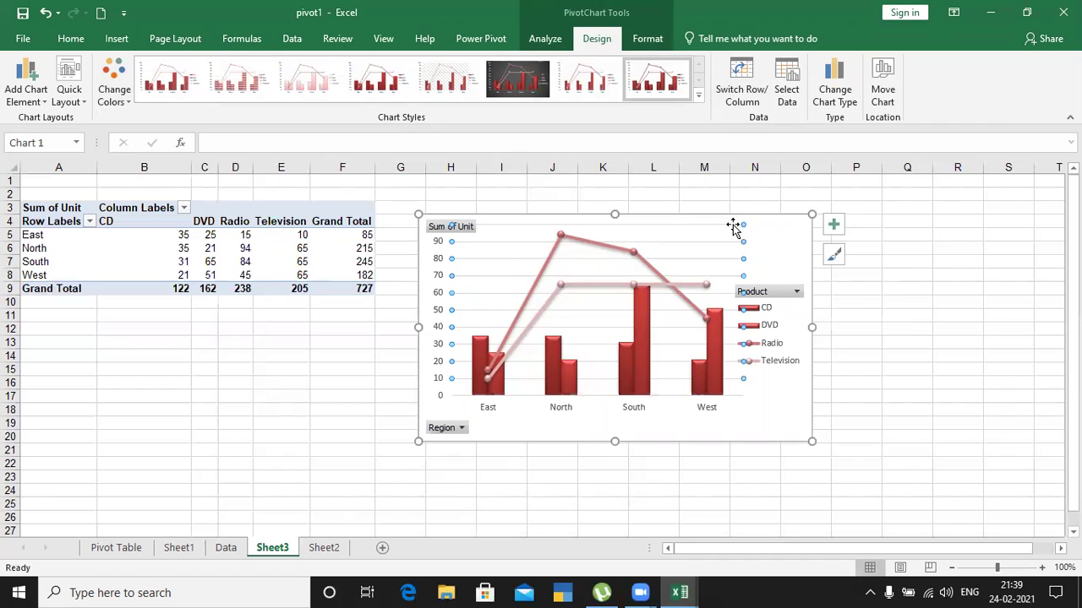
left_click(744, 196)
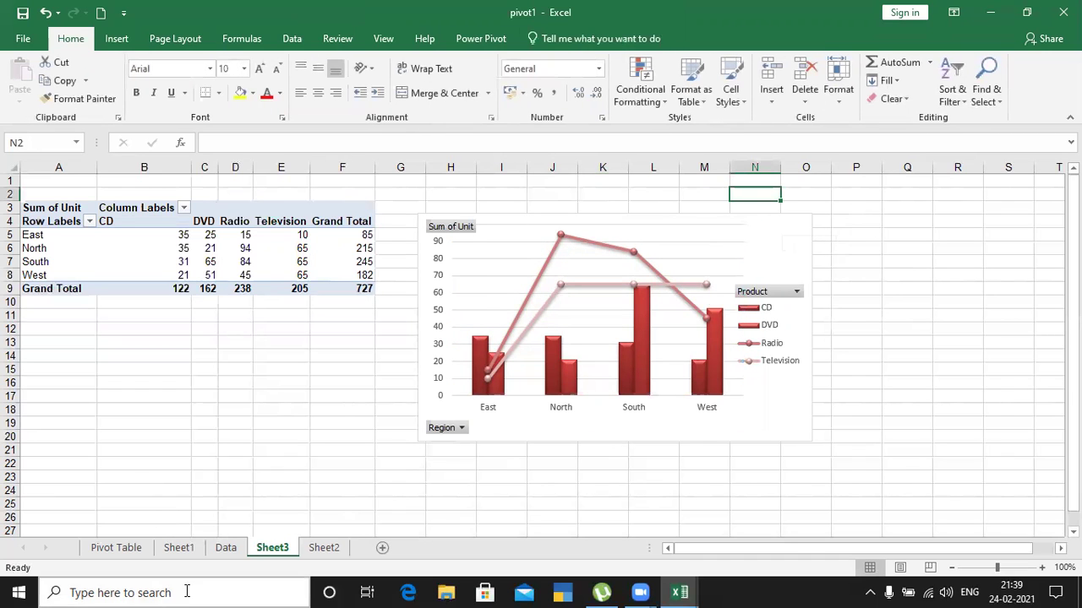
Rename Sheet3 as "Pivot table and pivot chart".
right_click(282, 551)
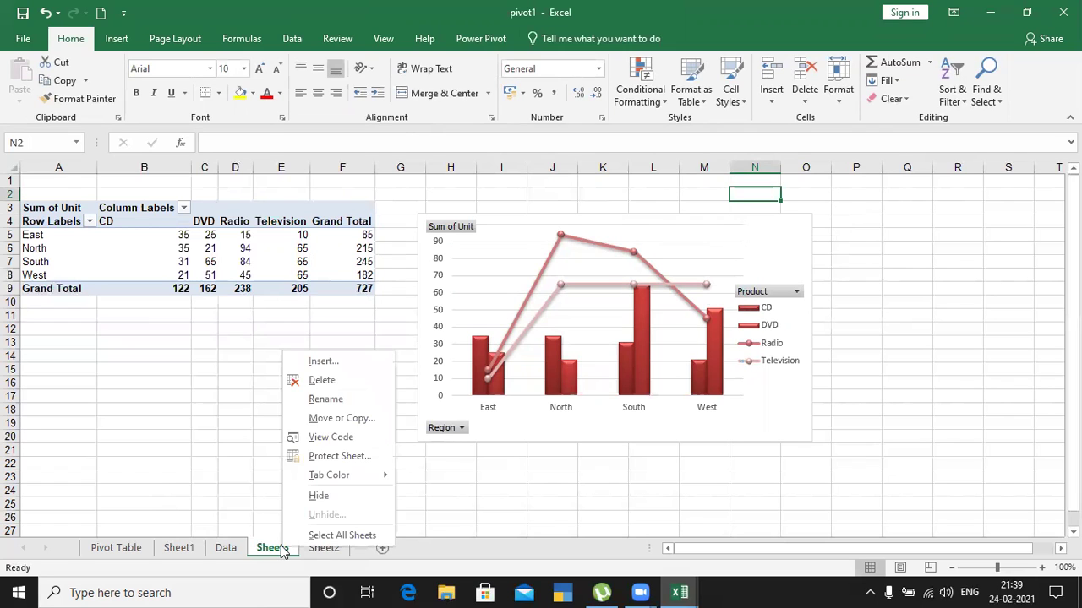
left_click(339, 402)
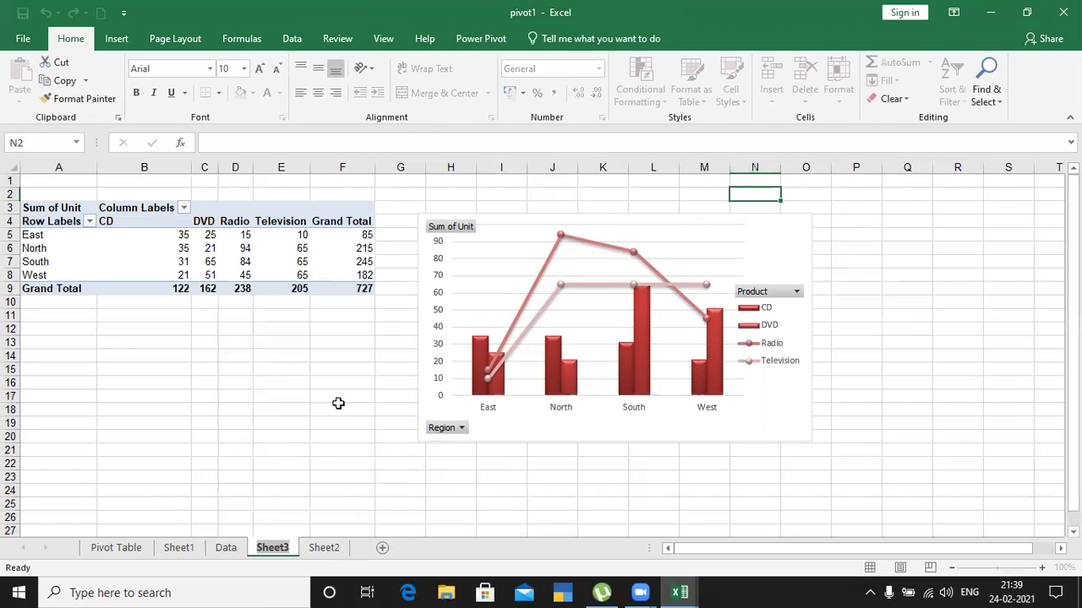
type("Pivto t")
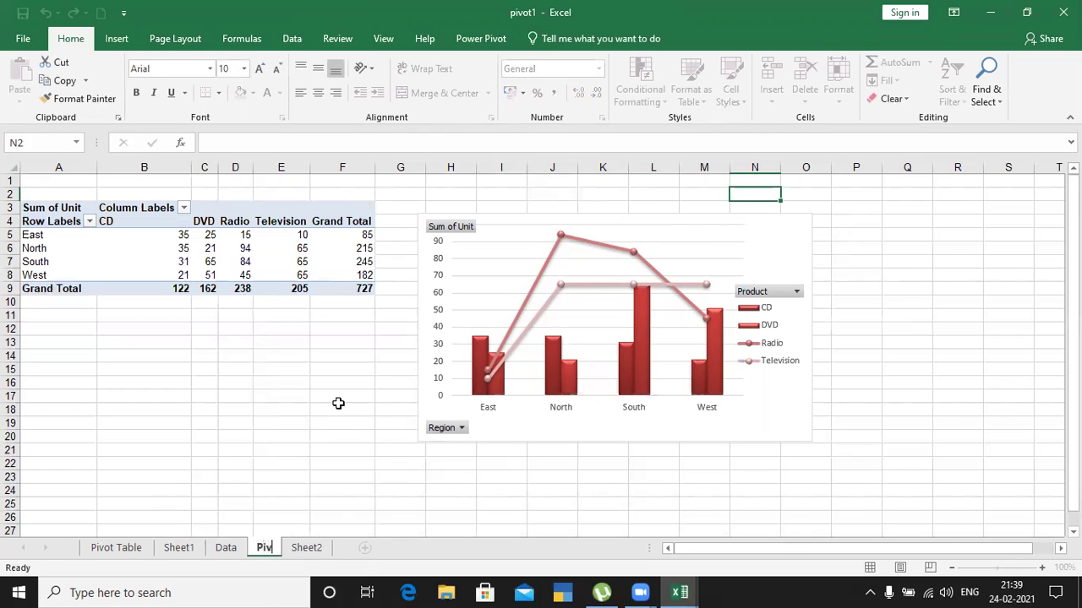
key("BackSpace")
key("BackSpace")
key("BackSpace")
key("BackSpace")
type("ot table sn")
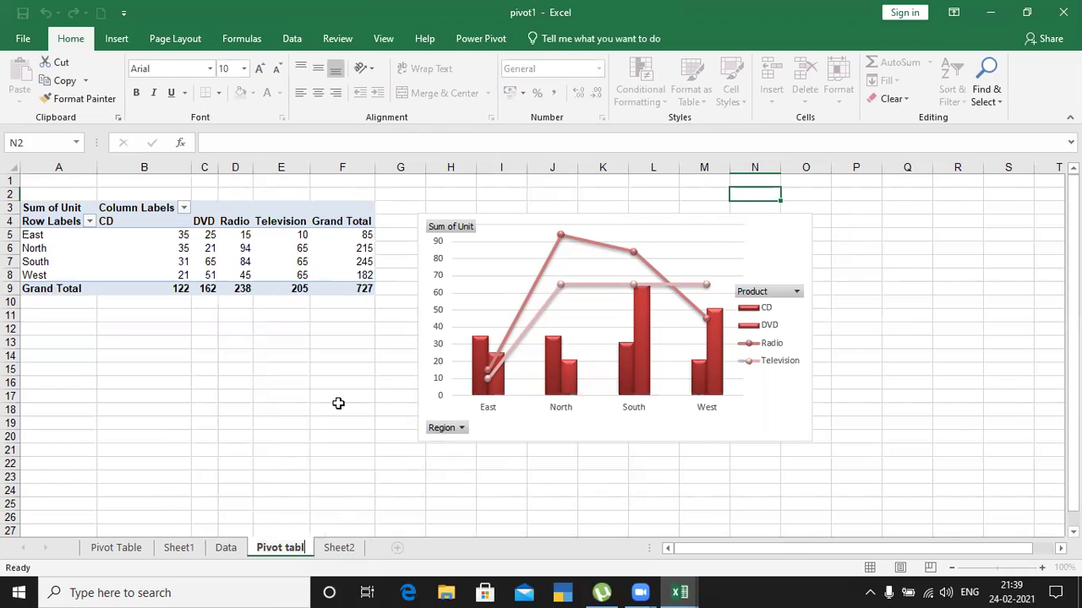
key("BackSpace")
key("BackSpace")
type("an")
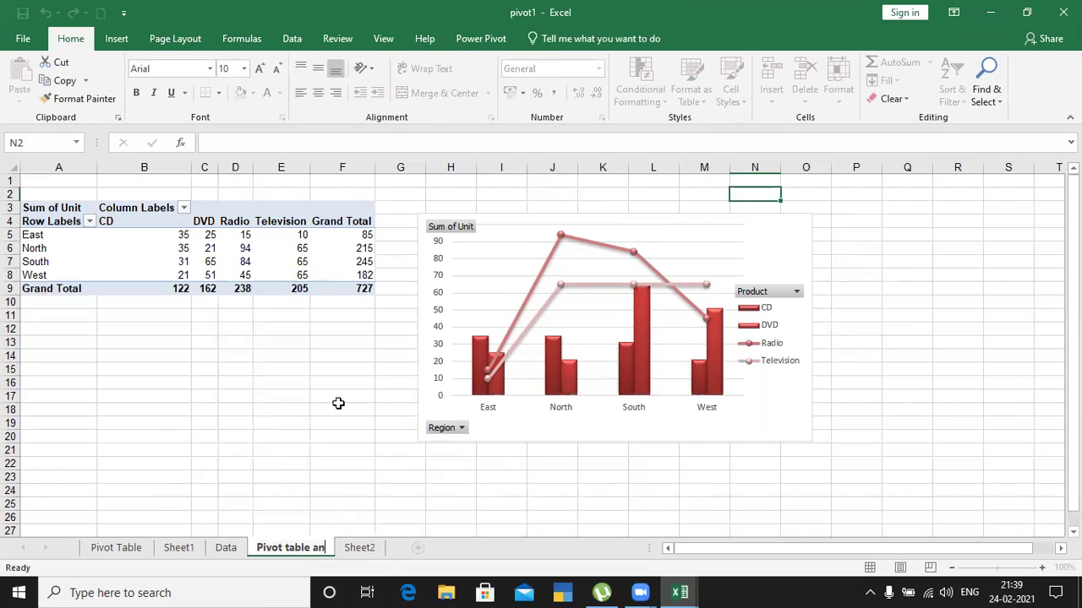
type("d pi")
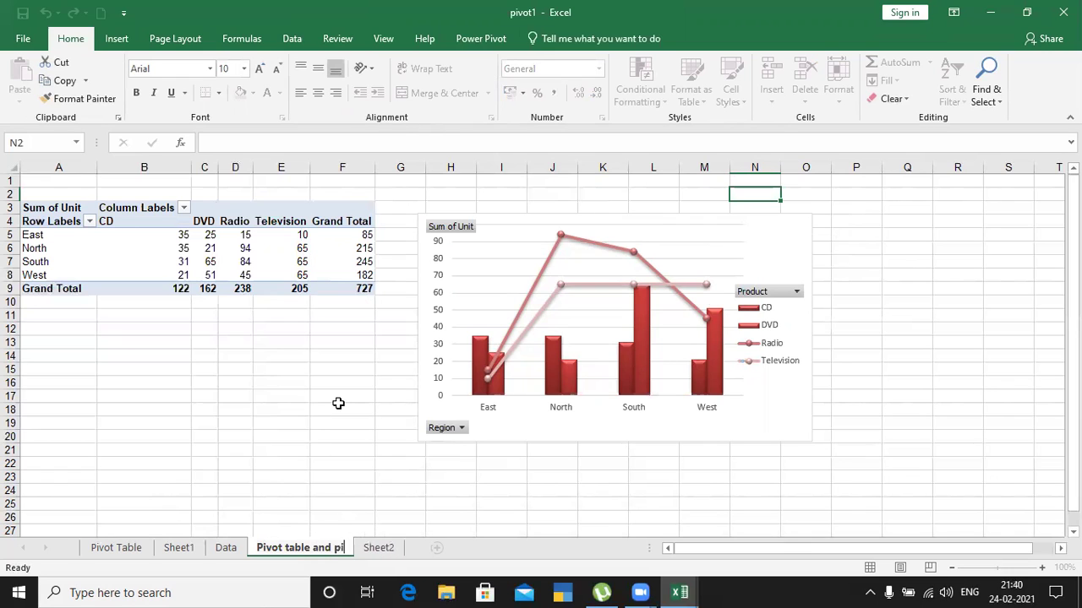
type("vot chart")
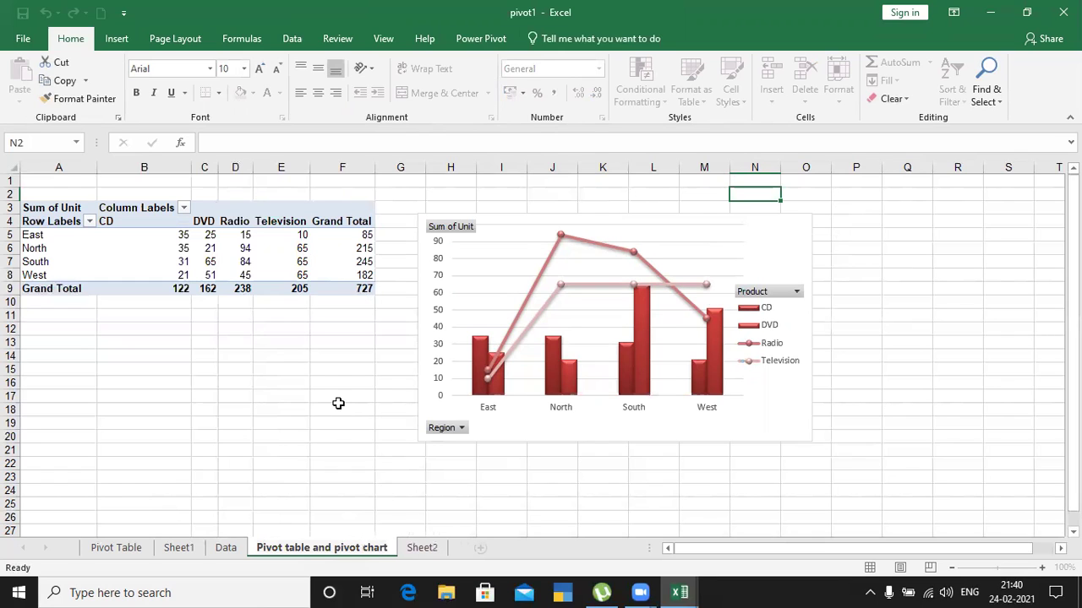
Rename Sheet1 as "Pivot table1".
key("Return")
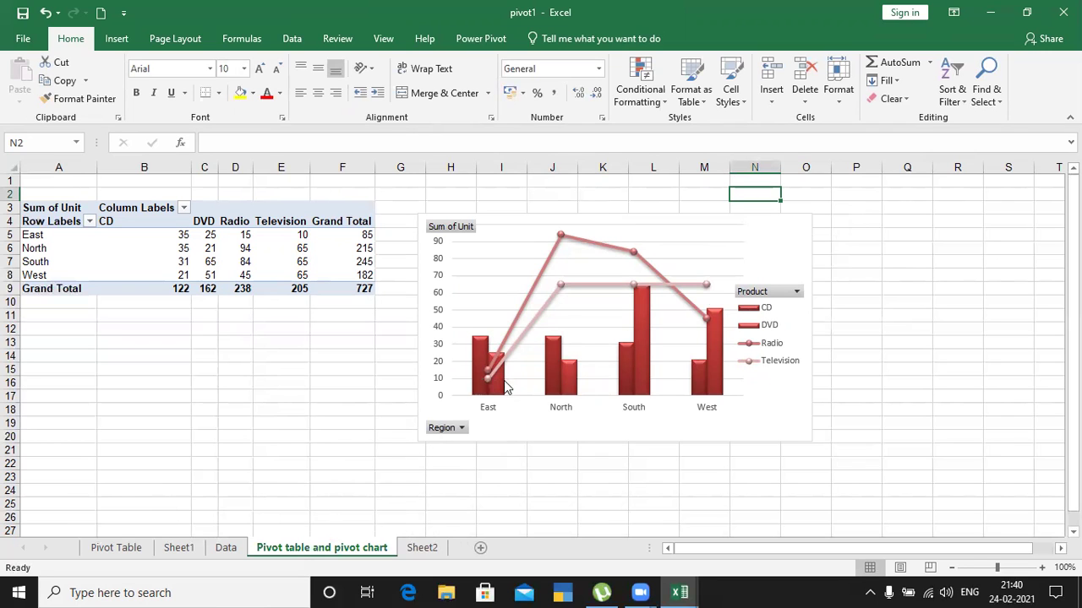
left_click(184, 548)
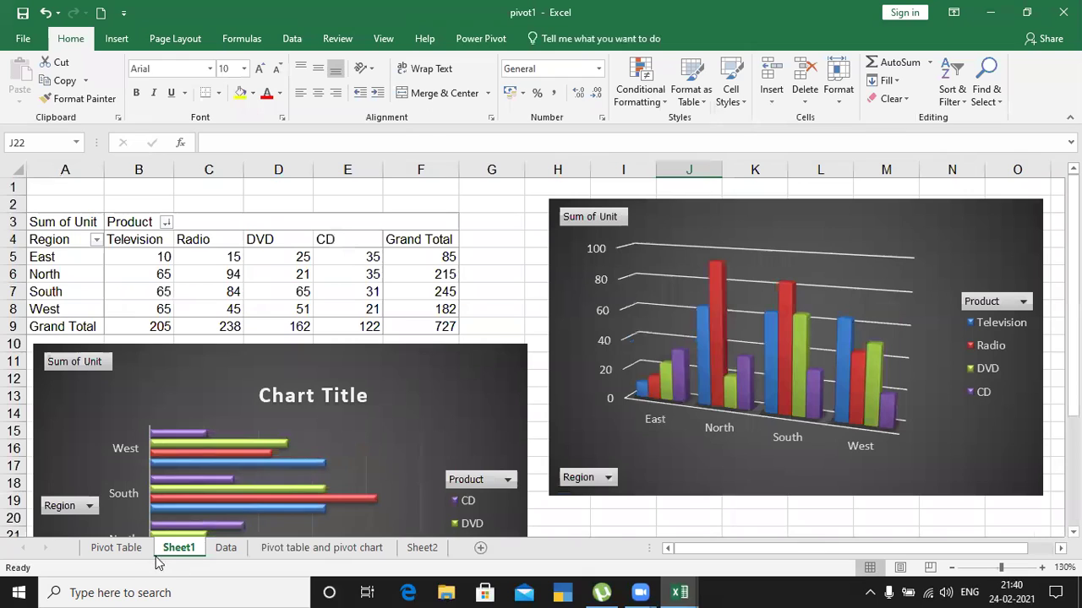
right_click(184, 551)
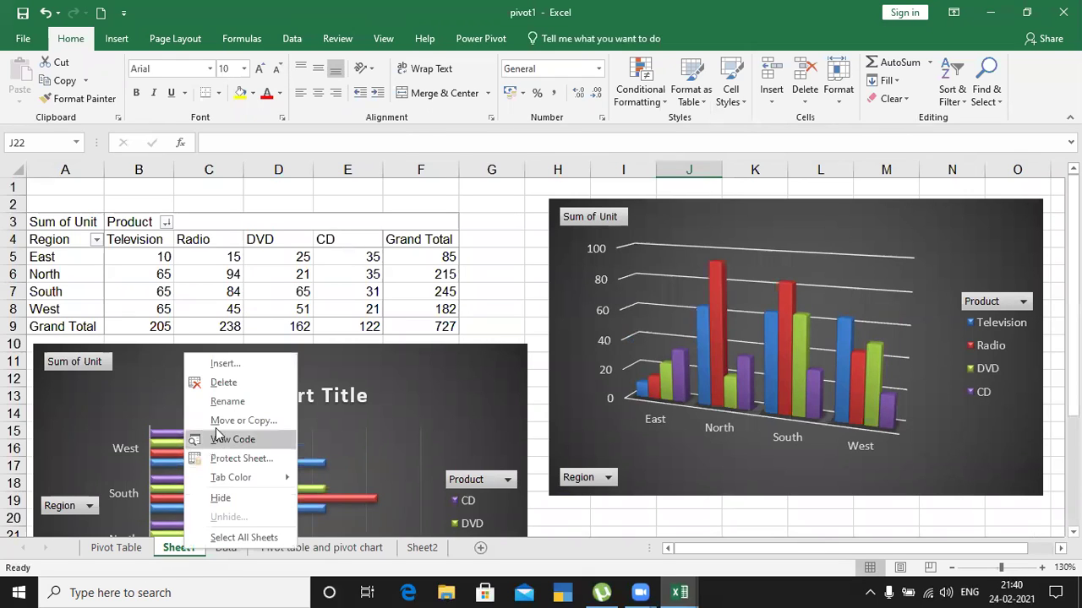
left_click(216, 400)
type("Pvito")
key("BackSpace")
key("BackSpace")
key("BackSpace")
key("BackSpace")
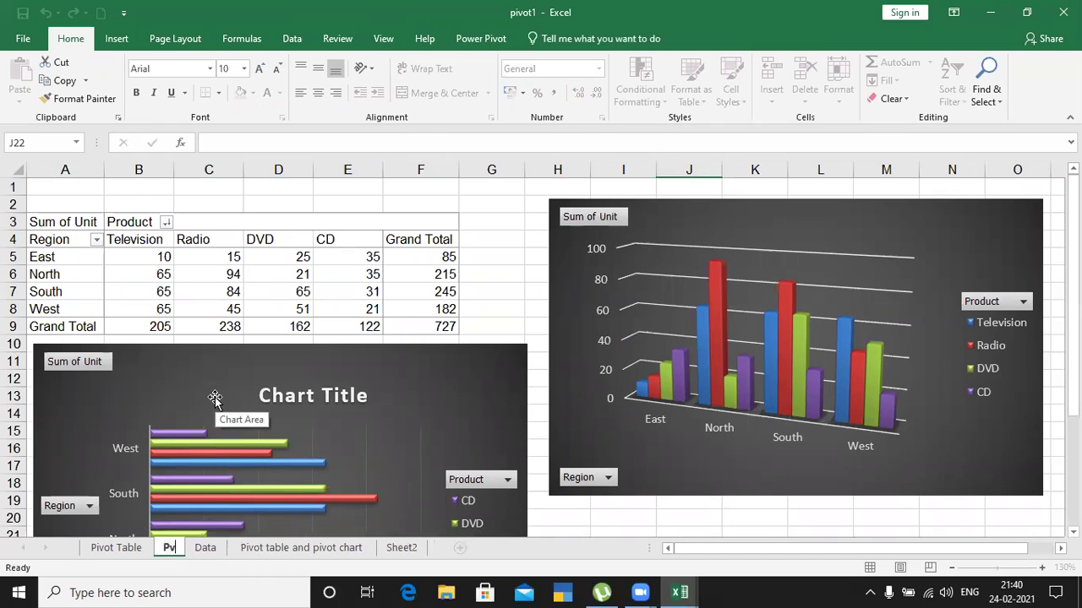
type("ivot table")
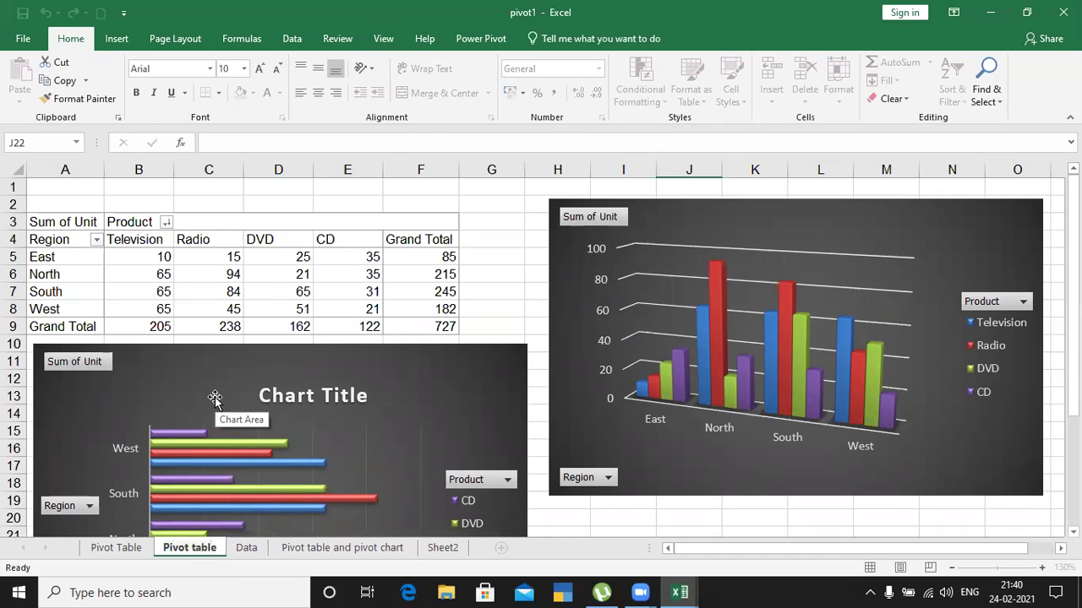
key("Return")
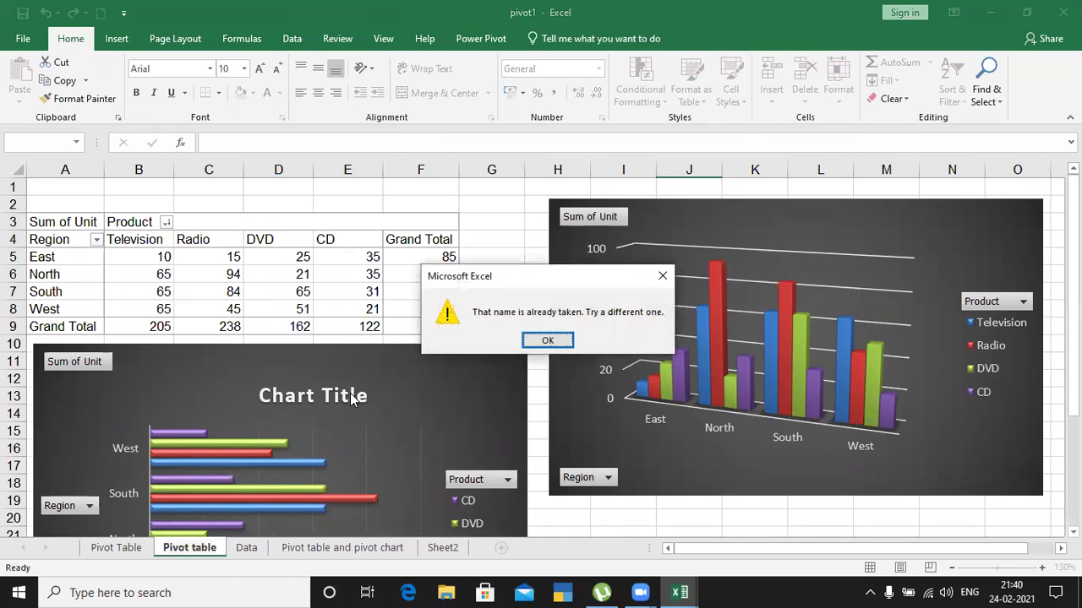
left_click(546, 341)
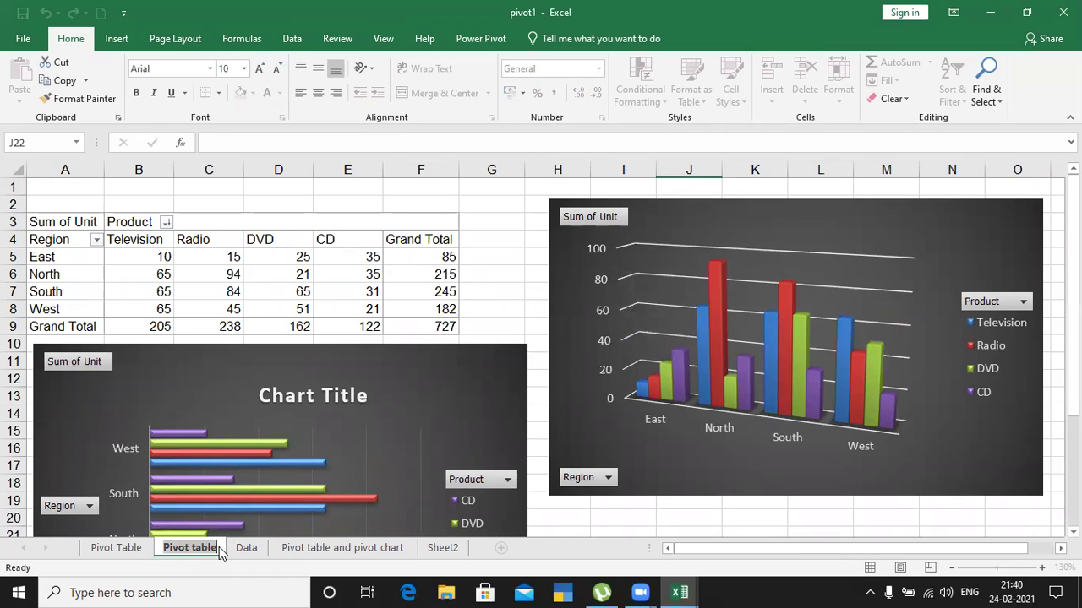
key("Return")
left_click(536, 340)
type("1")
key("Return")
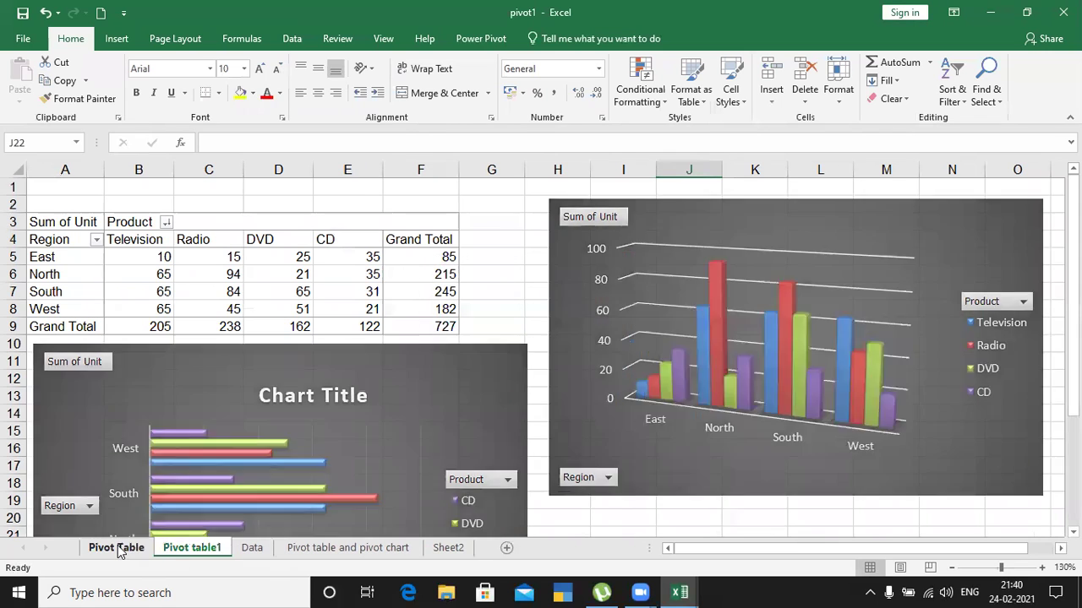
Delete the Pivot Table sheet from the workbook.
left_click(118, 548)
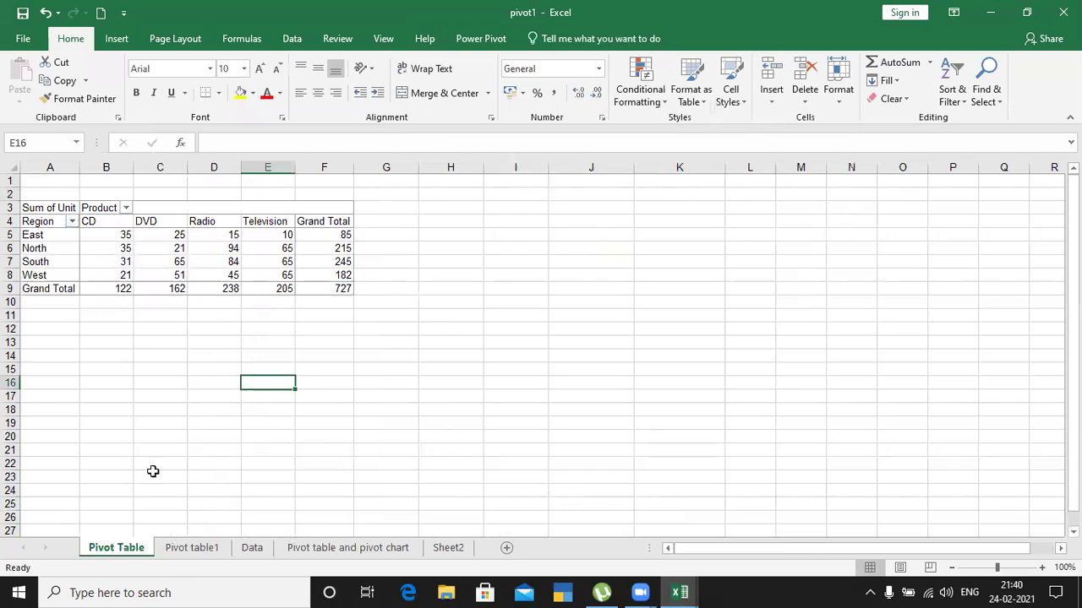
right_click(124, 550)
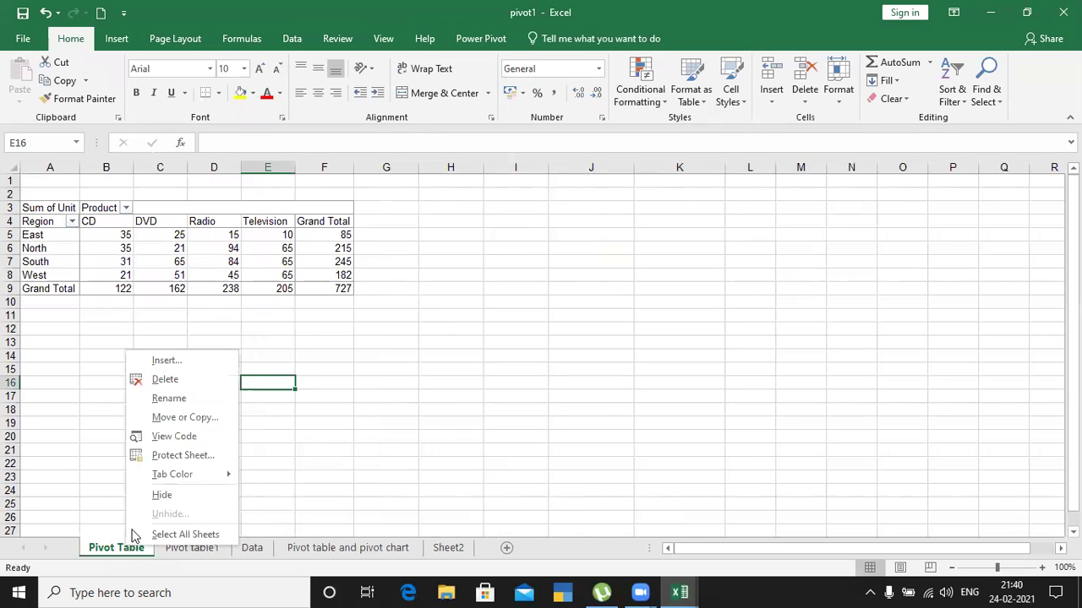
left_click(165, 380)
left_click(514, 342)
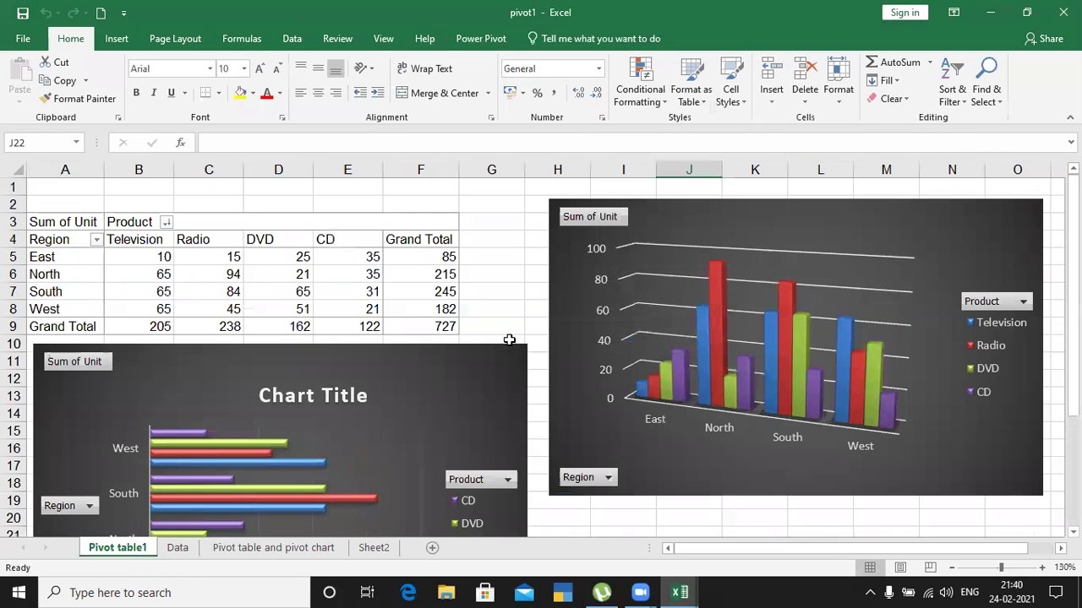
Rename the Data sheet as "Source Data" and deselect its data range.
left_click(177, 548)
right_click(178, 548)
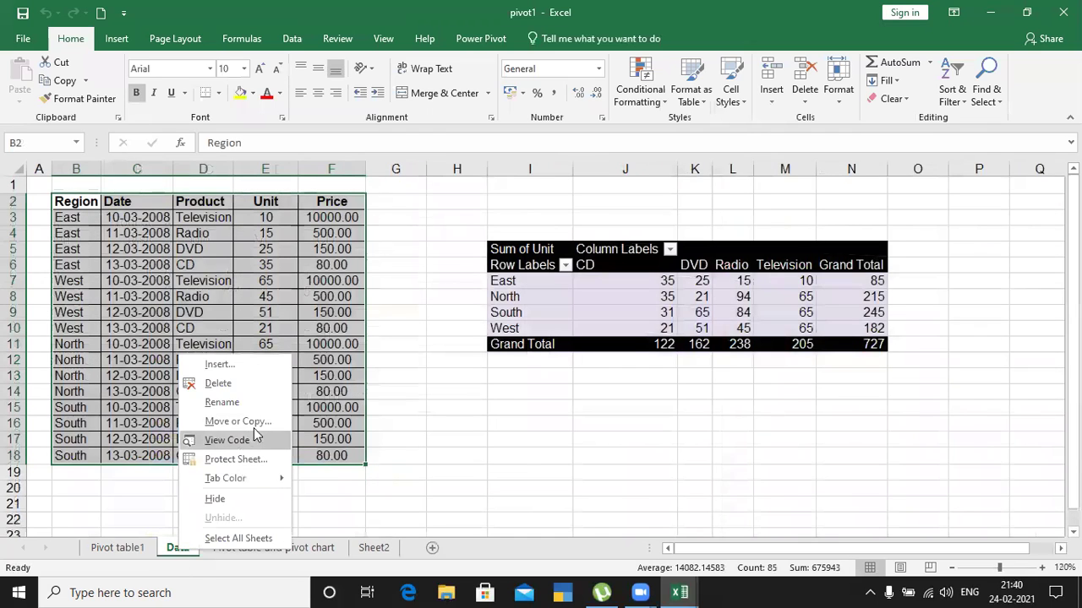
left_click(223, 403)
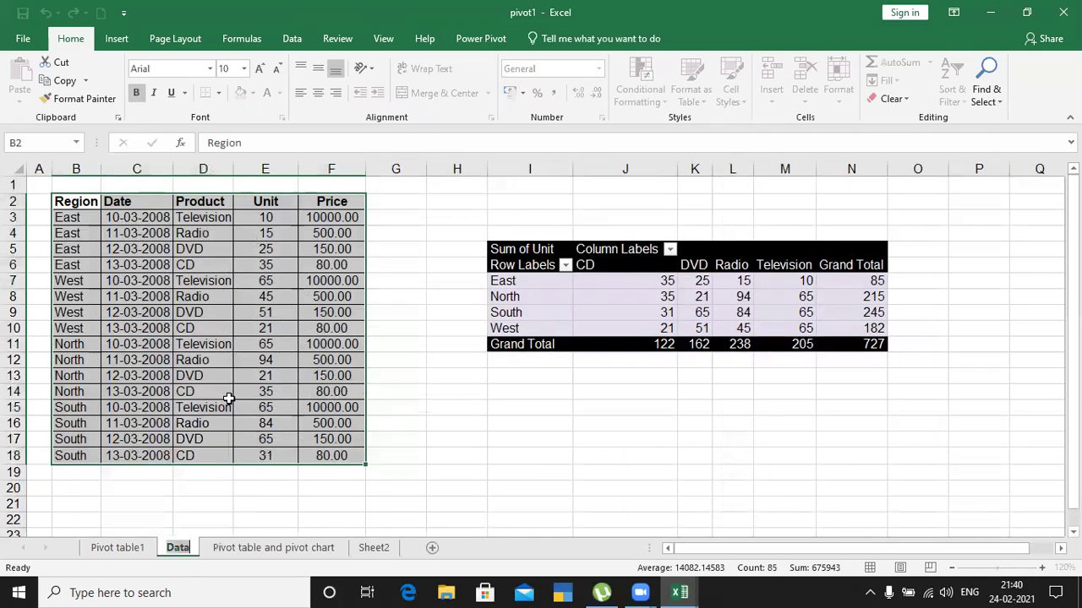
key("Home")
type("Source")
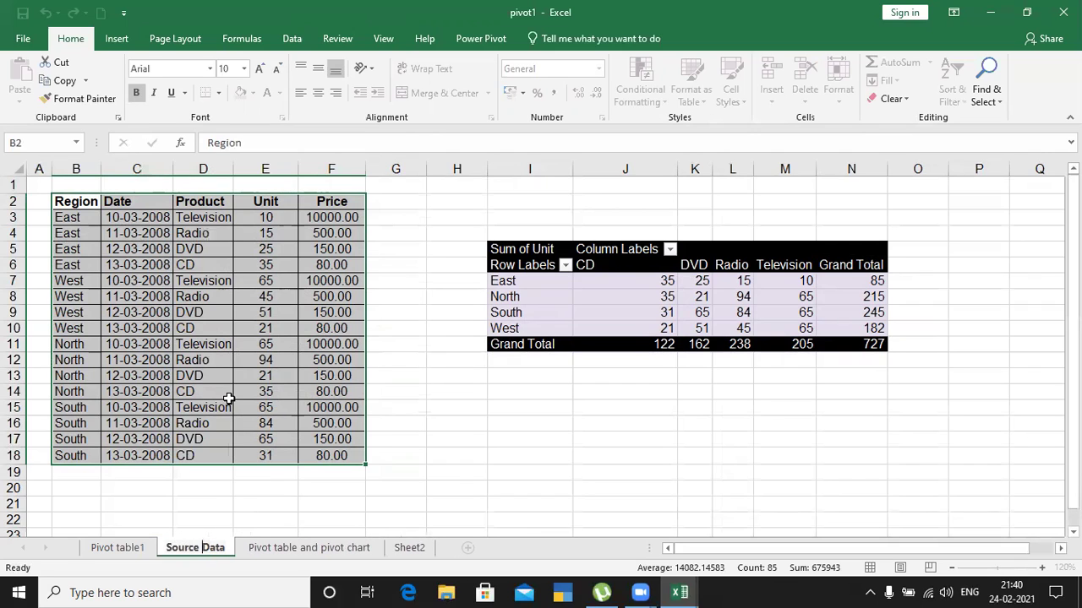
key("Return")
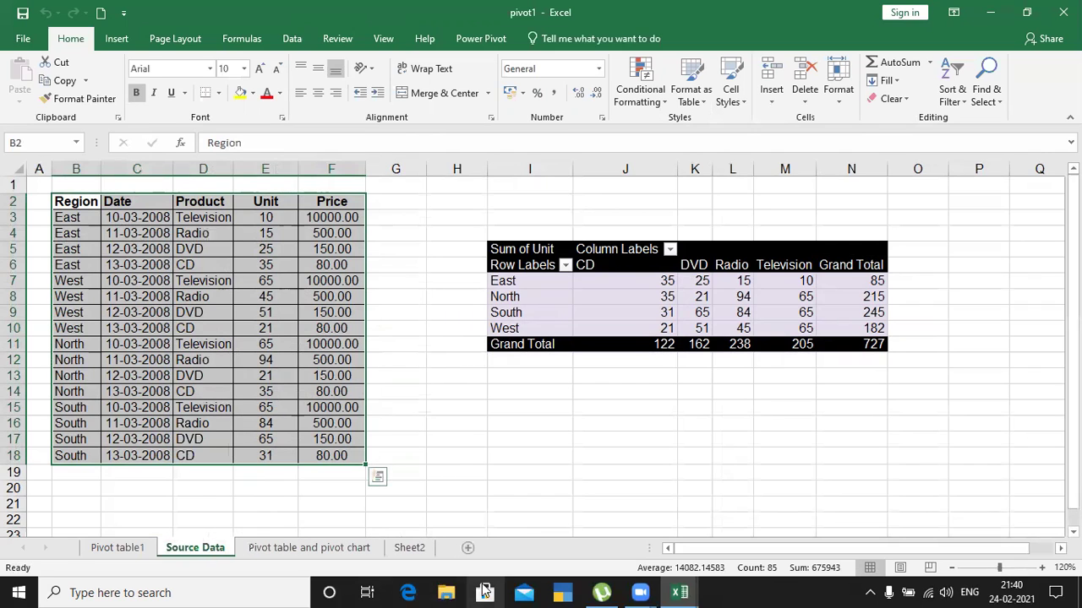
left_click(409, 458)
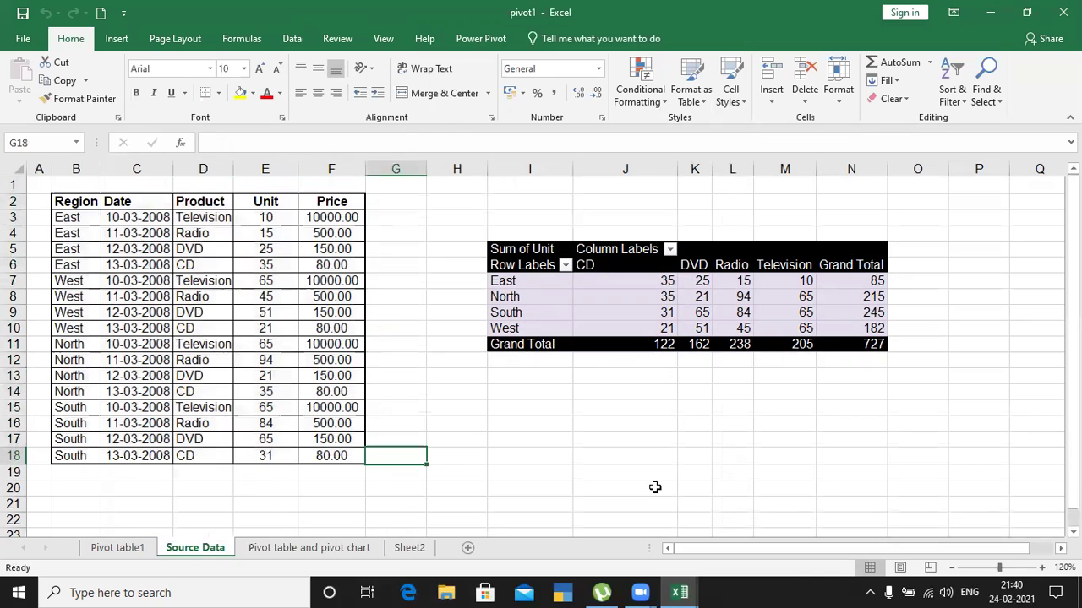
Rename Sheet2 as "Copied Source Data".
left_click(409, 548)
left_click(594, 309)
scroll(539, 356, "up", 2)
scroll(539, 356, "down", 2)
scroll(540, 358, "up", 1)
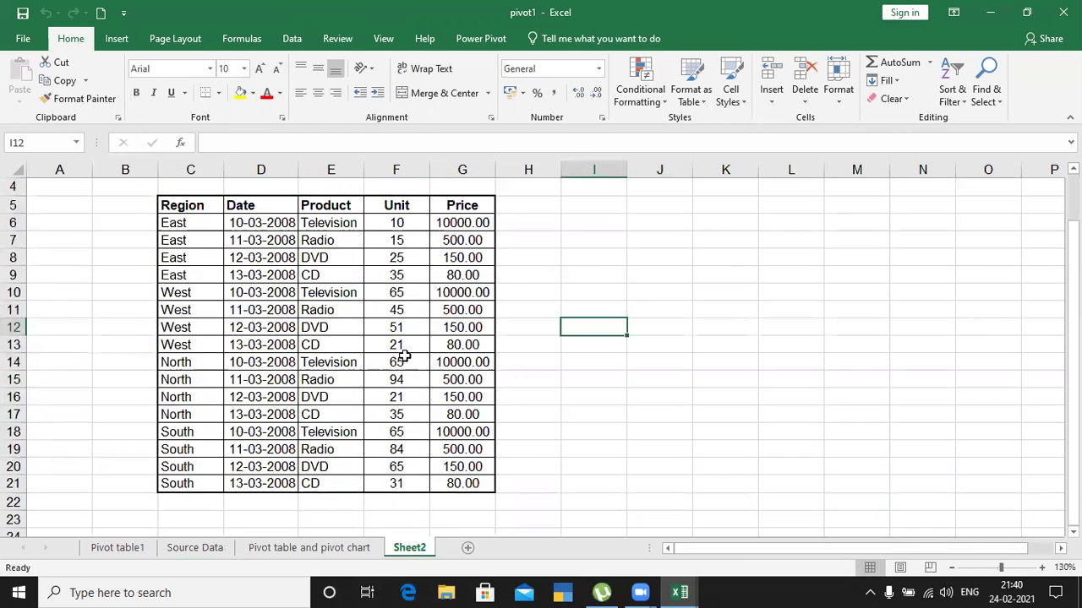
right_click(413, 545)
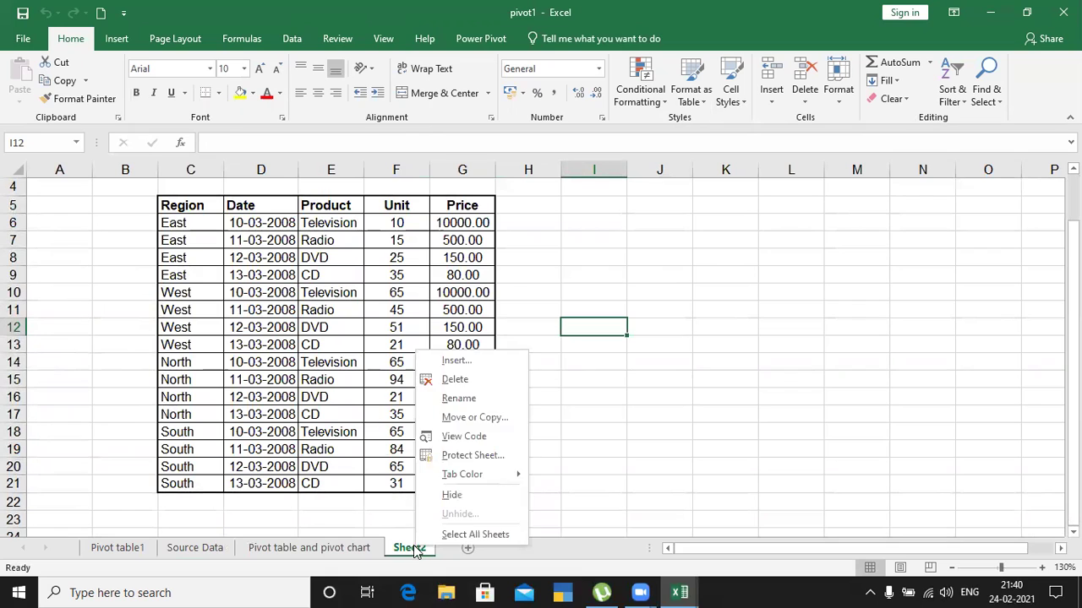
left_click(456, 398)
type("Copie")
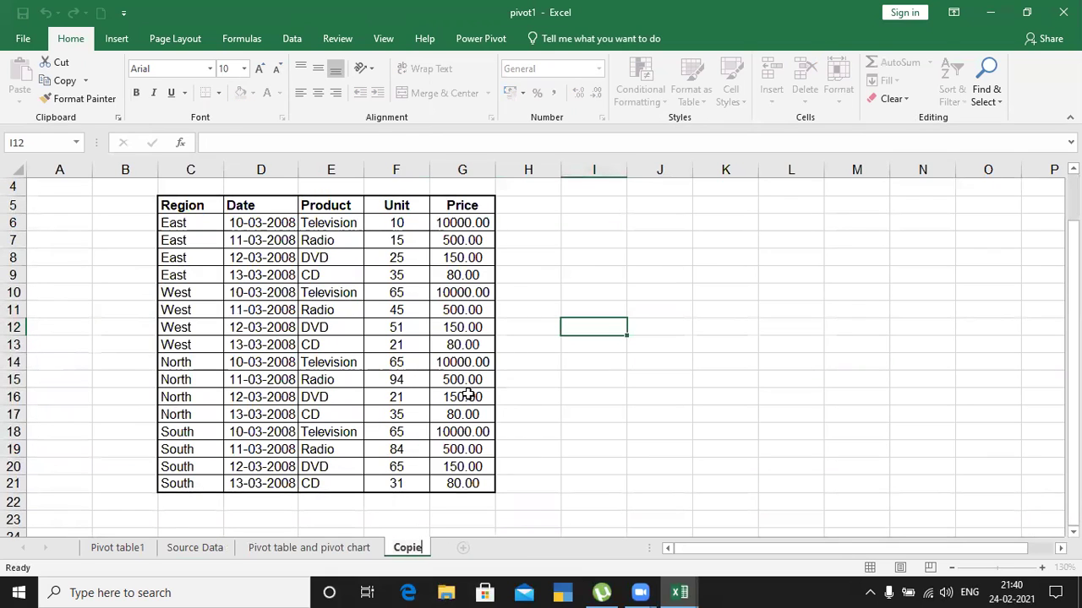
type("d Source Data")
key("Return")
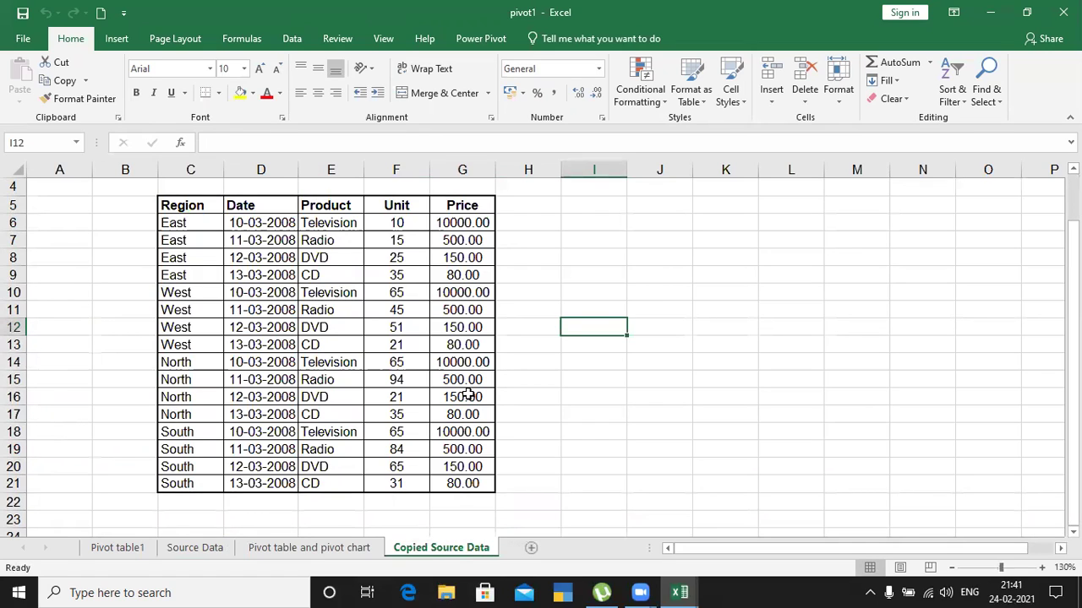
left_click(541, 364)
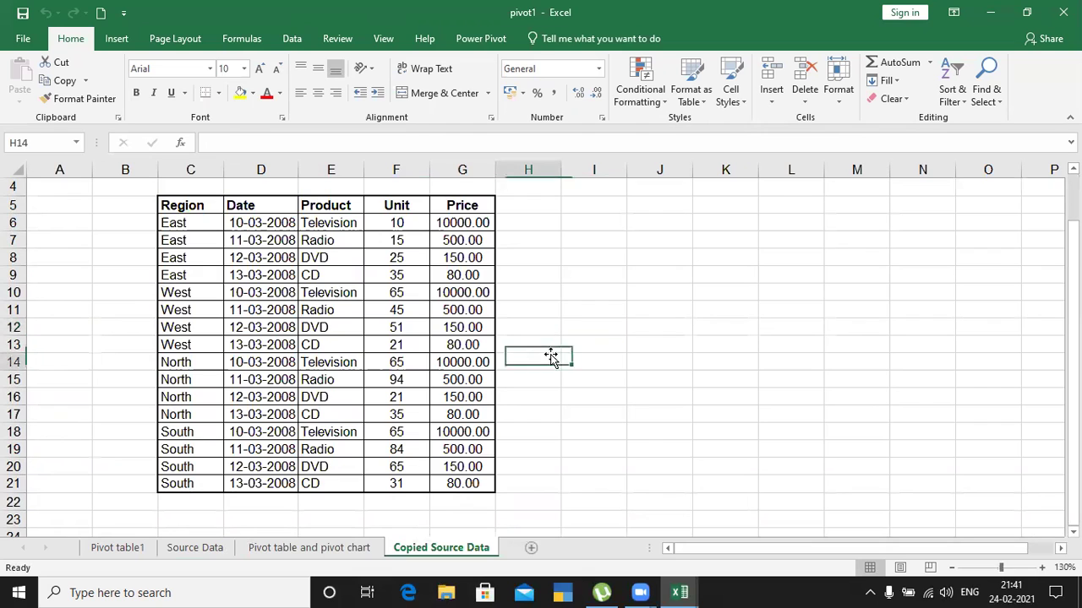
Save the workbook under the new file name "Pivot table and pivot chart" in the Desktop folder.
left_click(28, 40)
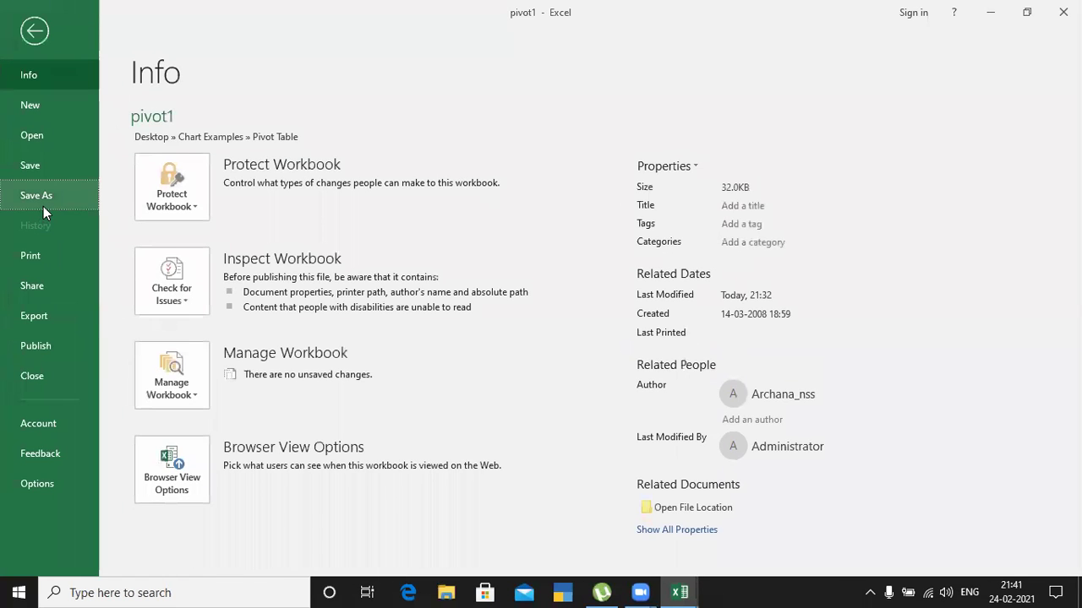
left_click(42, 204)
left_click(211, 250)
left_click(219, 292)
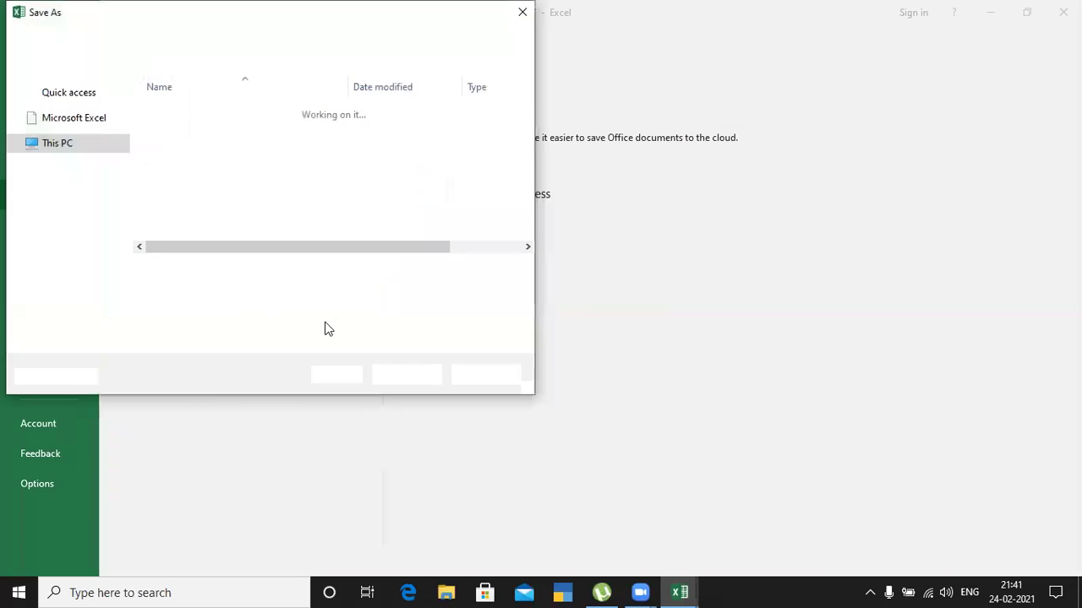
type("P")
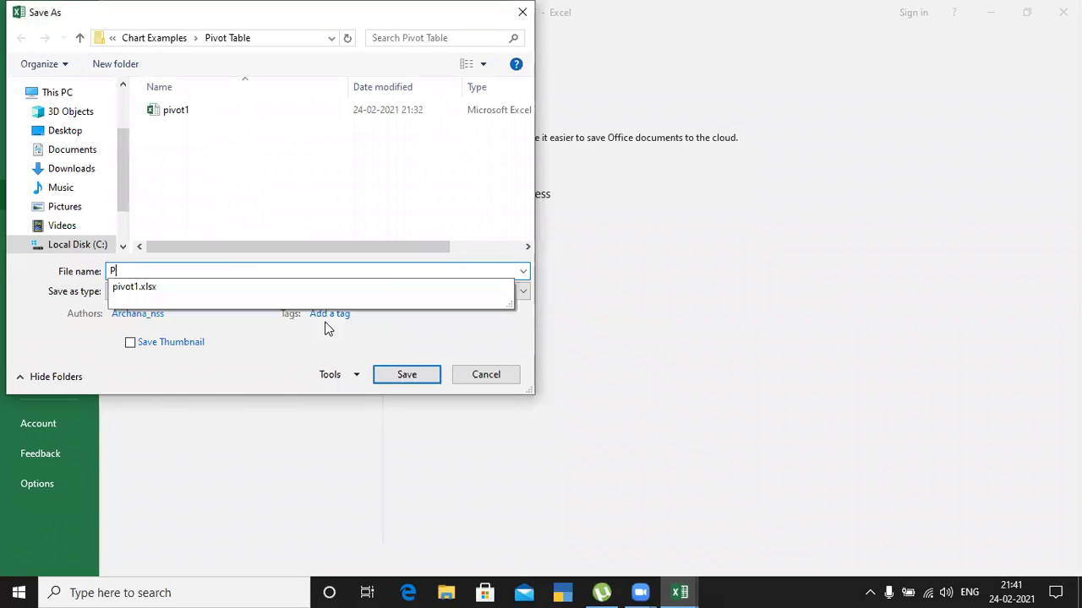
type("ivot tabl")
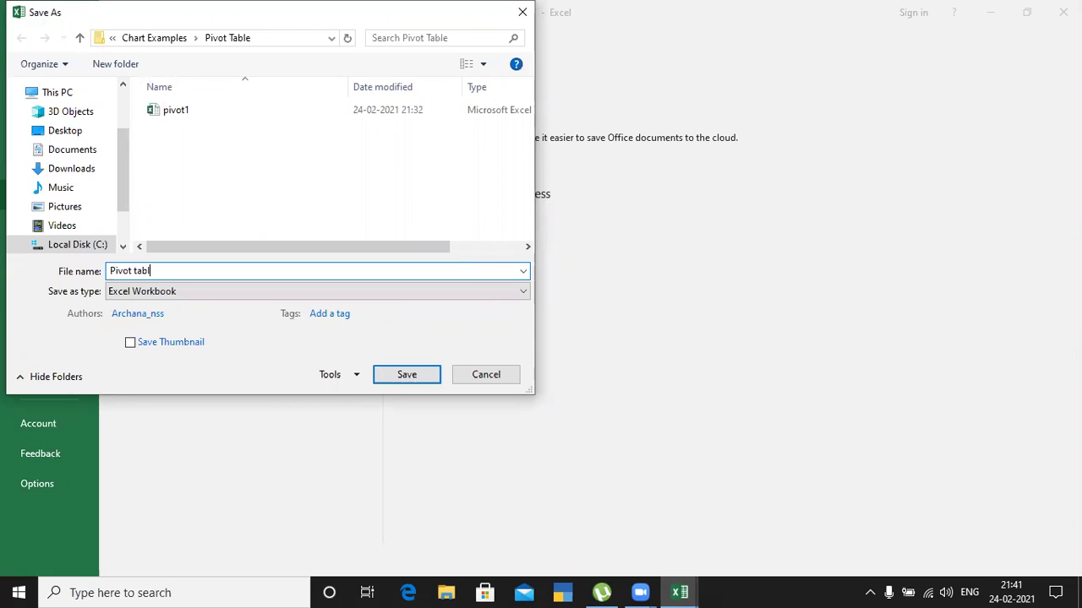
type("ivto")
key("BackSpace")
key("BackSpace")
type("ot chart")
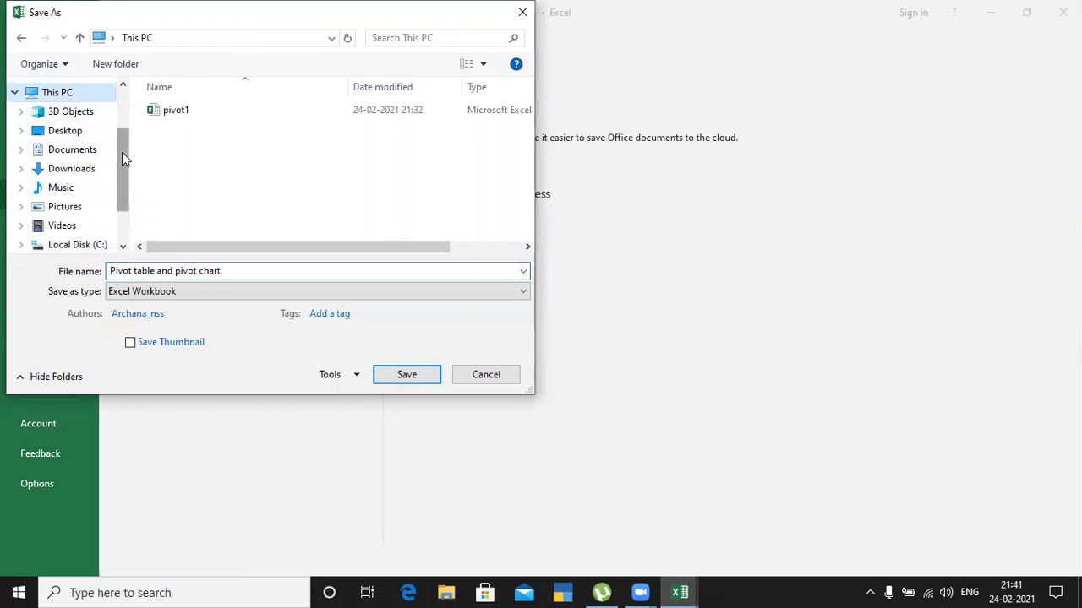
left_click_drag(122, 152, 120, 112)
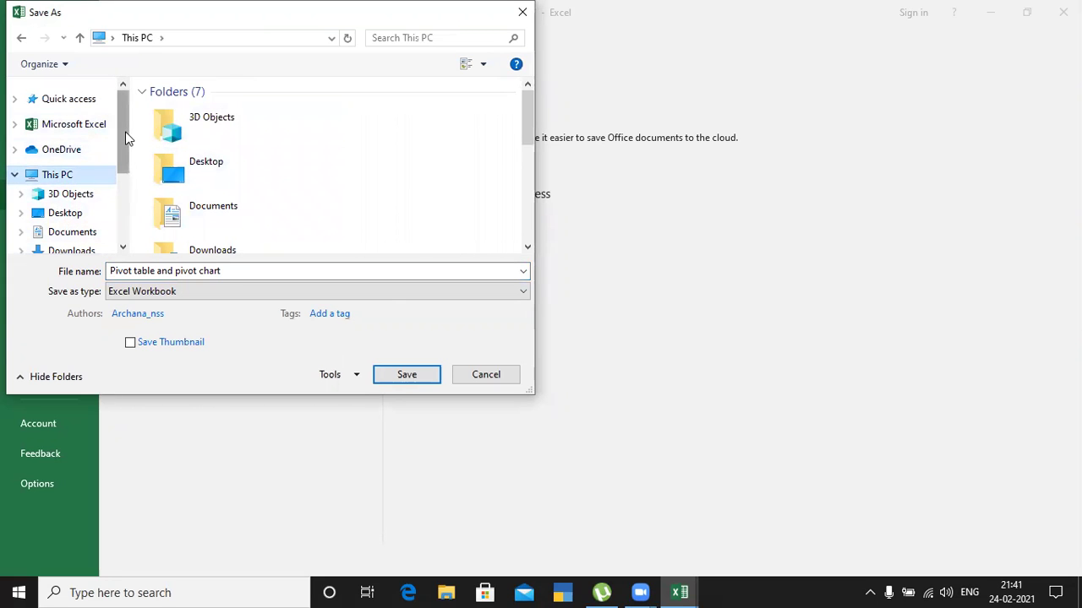
left_click(208, 174)
left_click(410, 373)
left_click(410, 374)
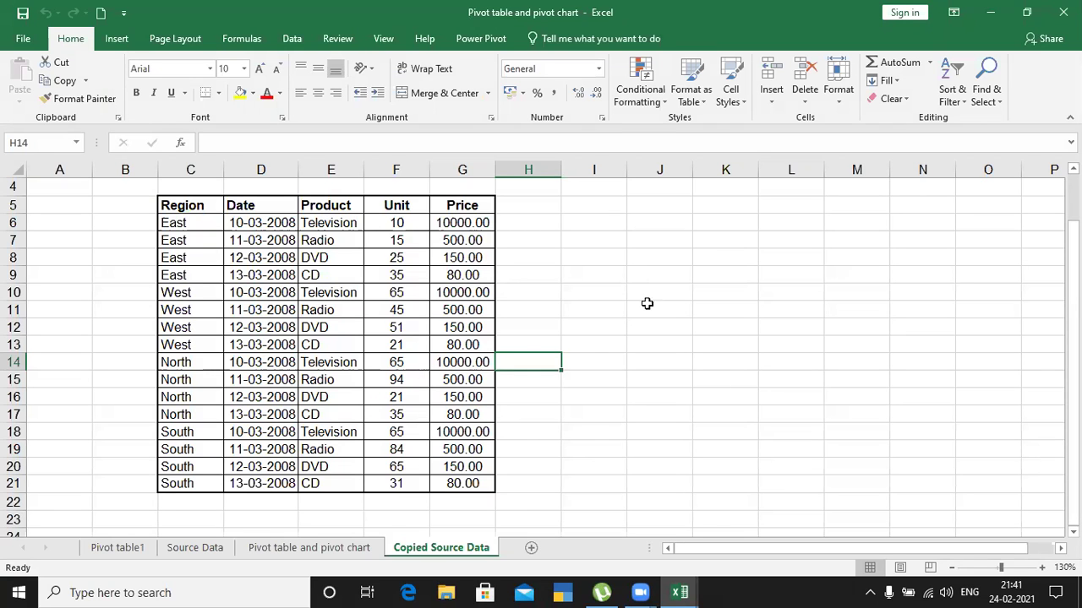
Select the whole sheet from an empty cell, only the data table from its Radio cell E11, the whole sheet again, and clear the selection.
left_click(711, 309)
left_click(809, 364)
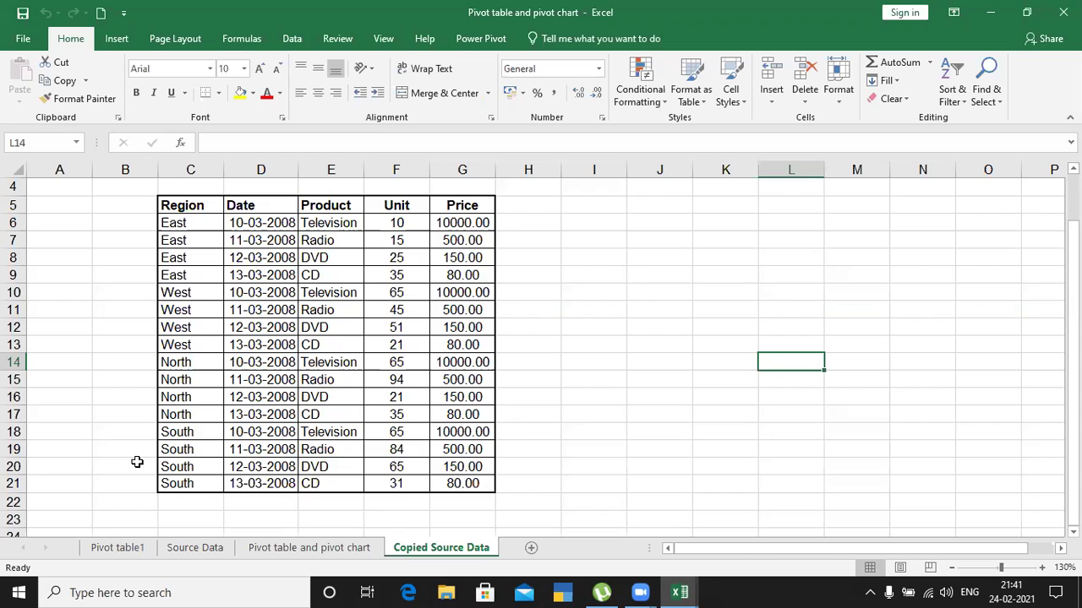
key("ctrl+a")
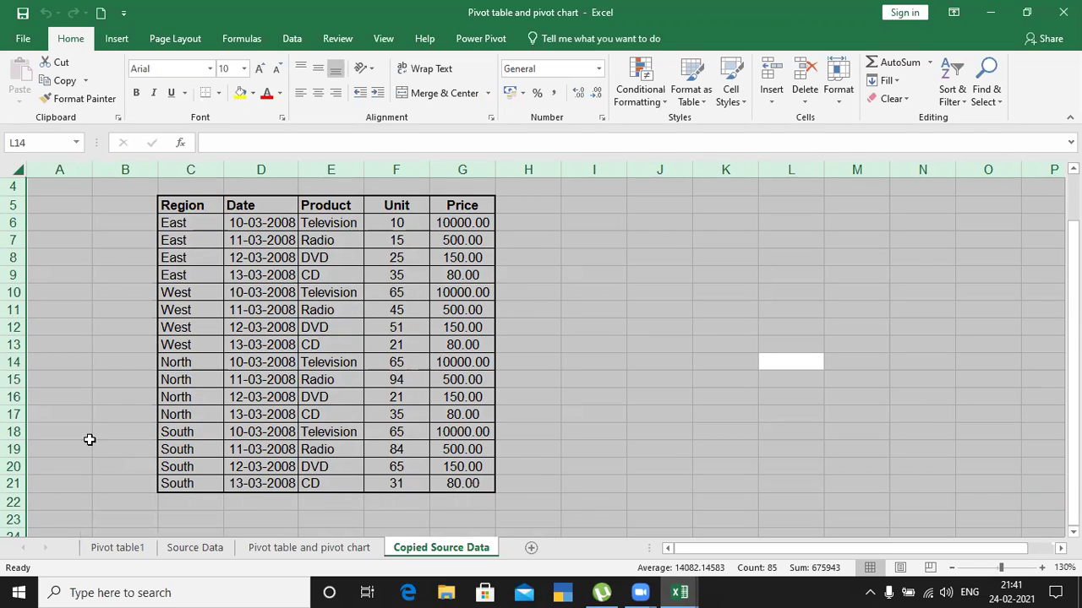
left_click(330, 312)
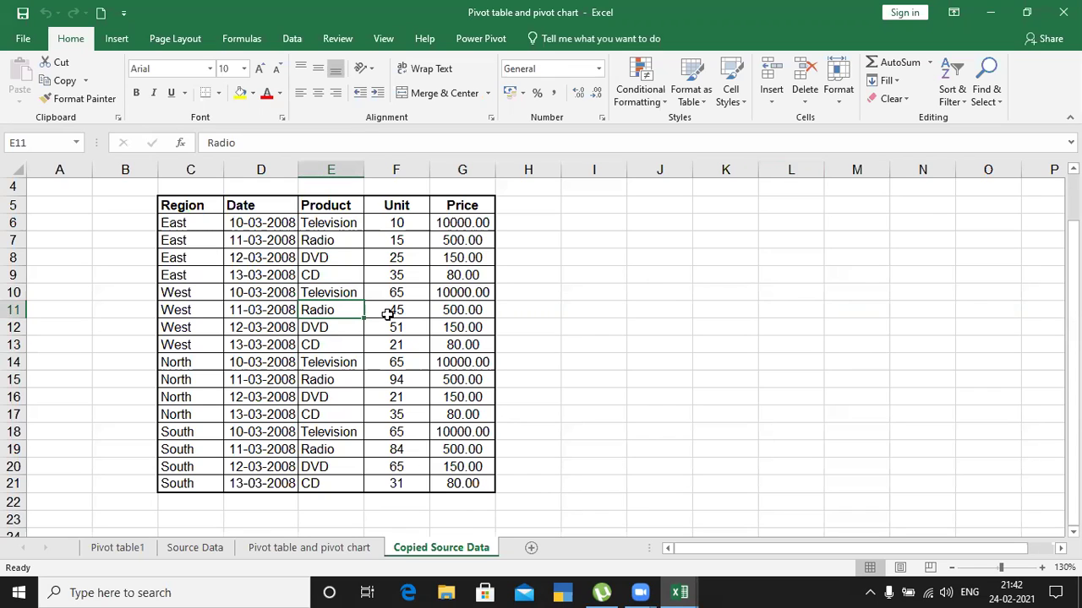
key("ctrl+a")
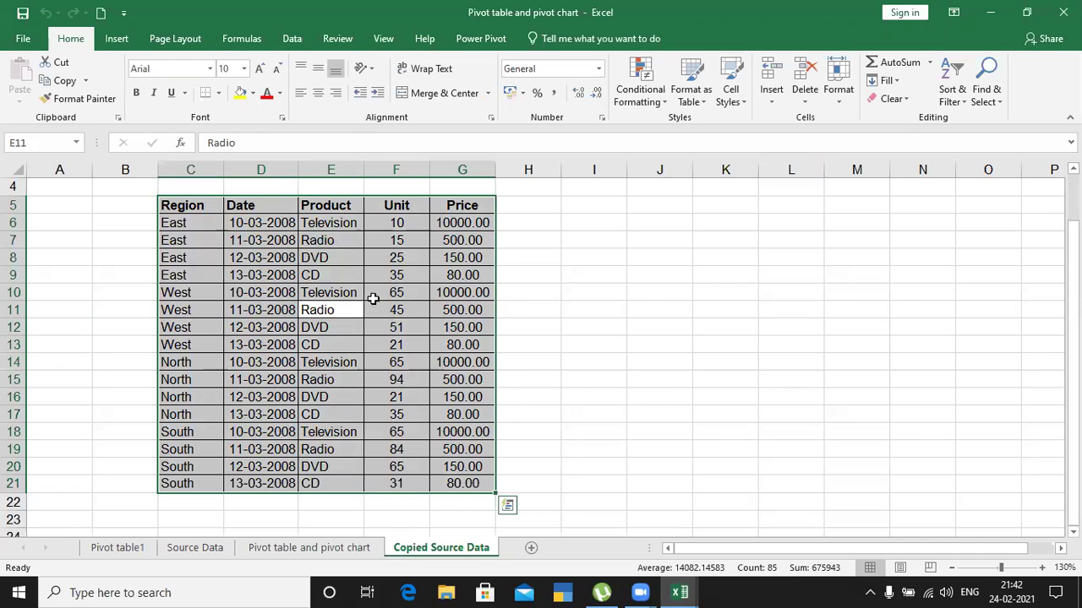
left_click(566, 312)
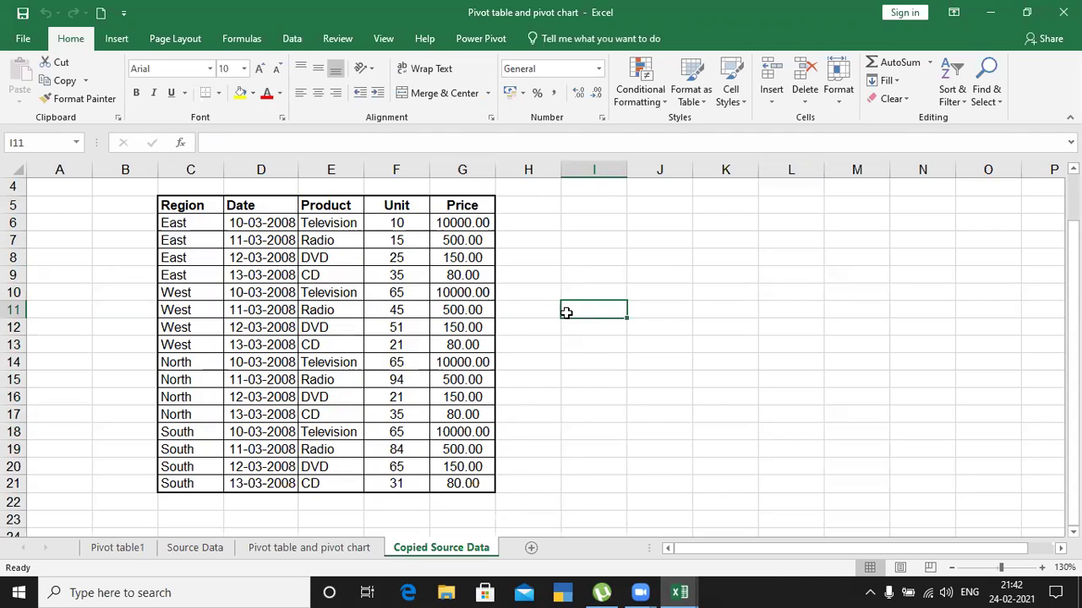
key("ctrl+a")
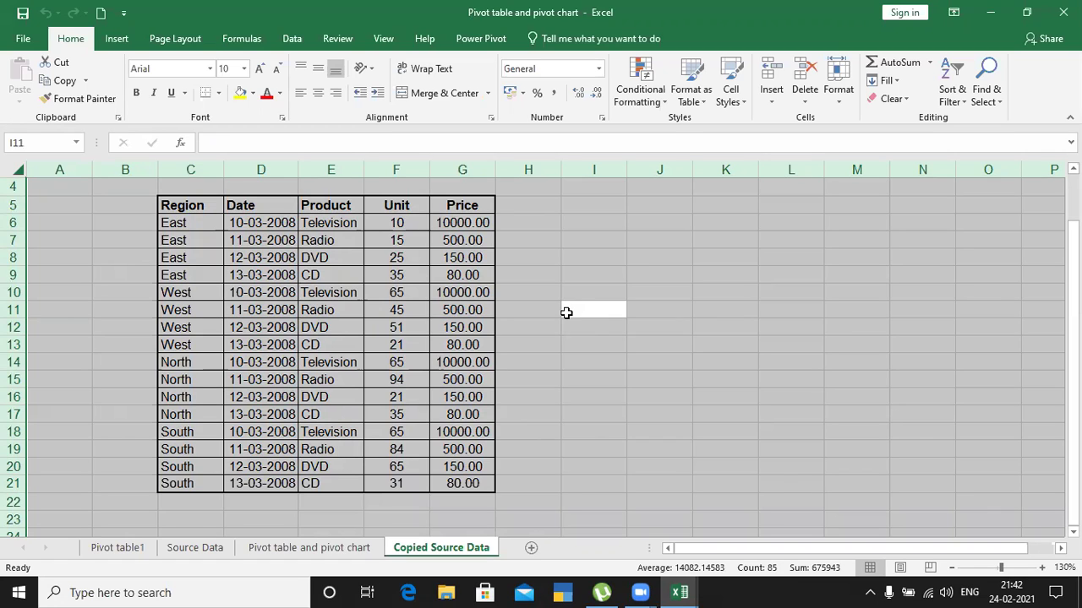
key("Left")
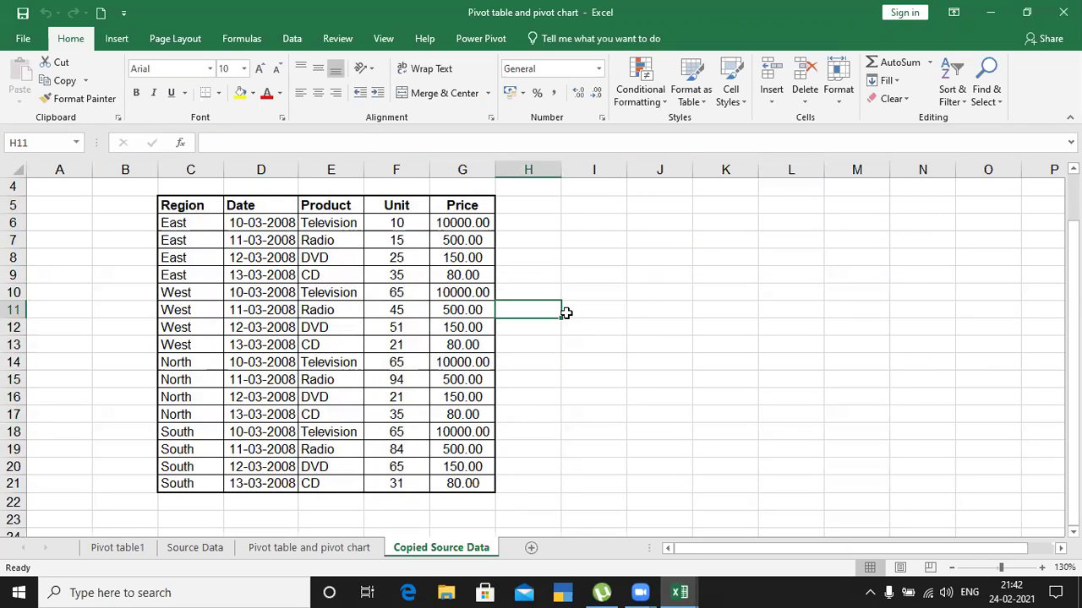
Select the data table from its Radio cell E11 and clear it, select range C5:G21 from its Region header and clear that too.
key("Left")
key("Left")
key("Left")
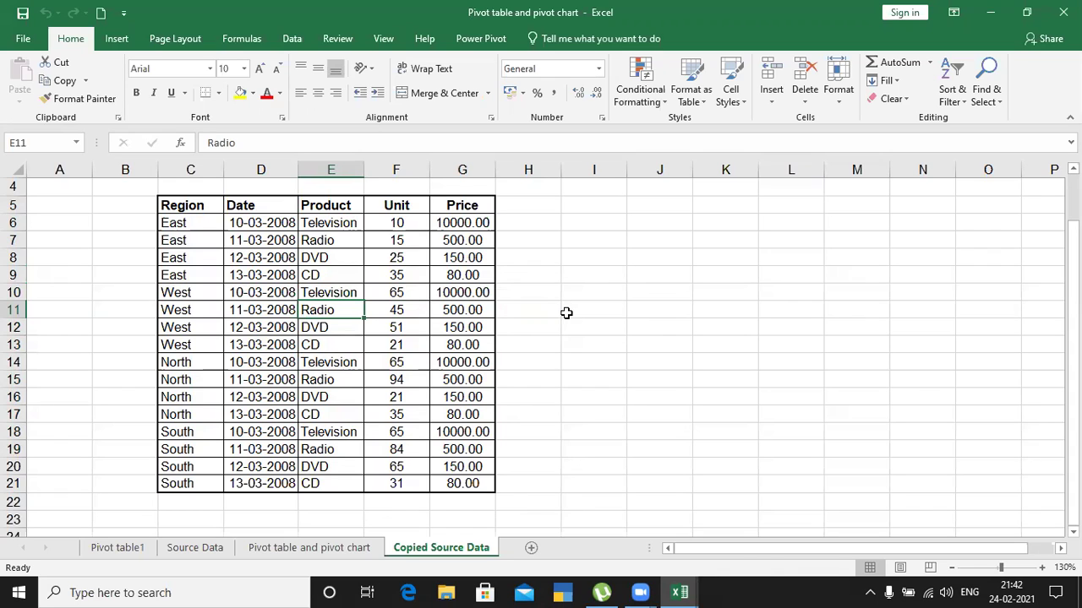
key("ctrl+a")
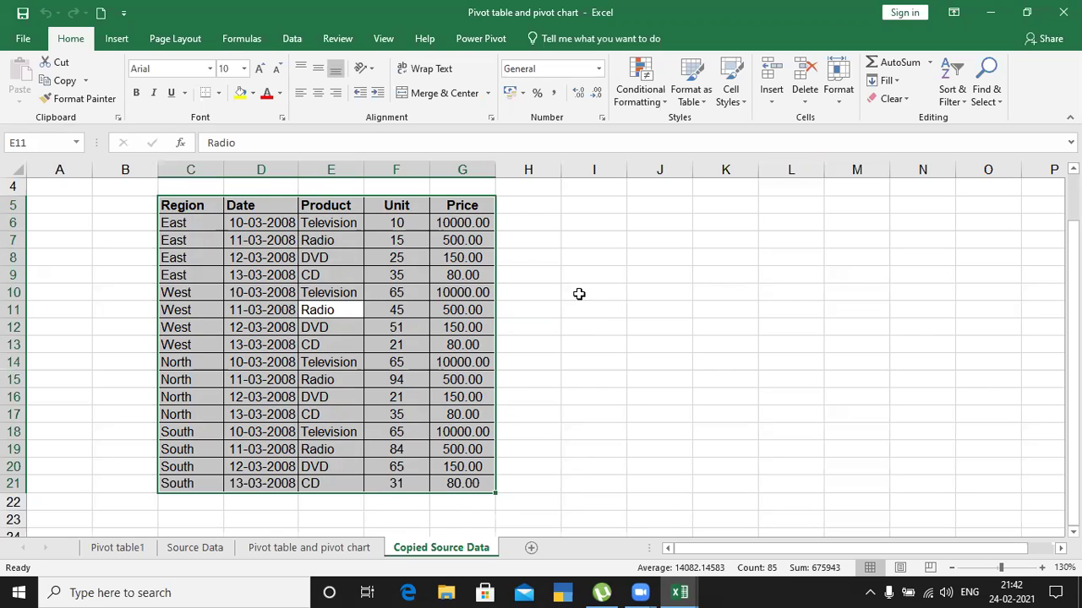
left_click(556, 279)
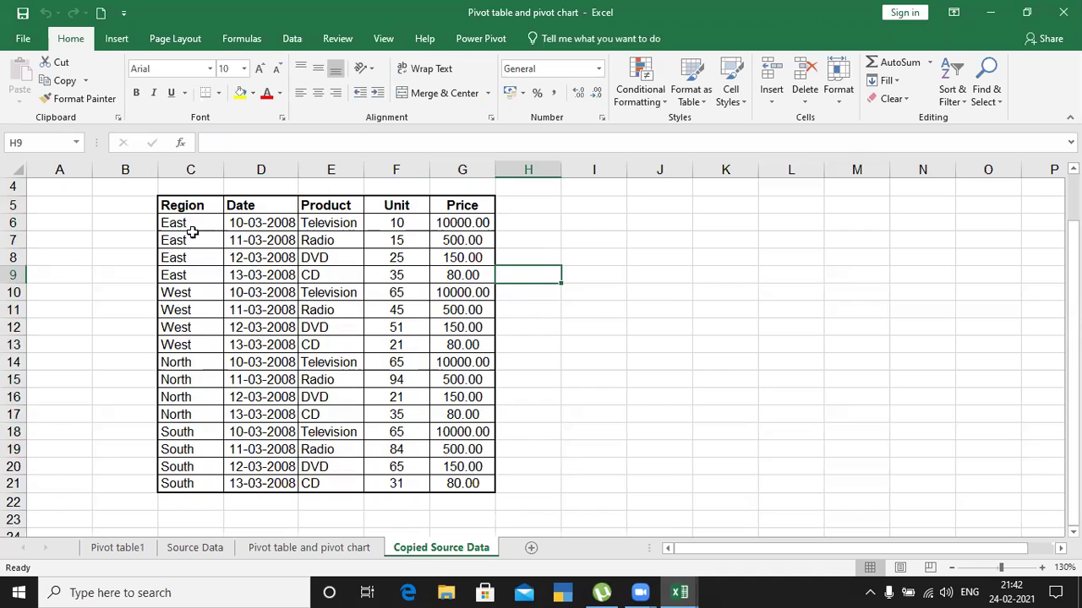
left_click_drag(180, 209, 466, 479)
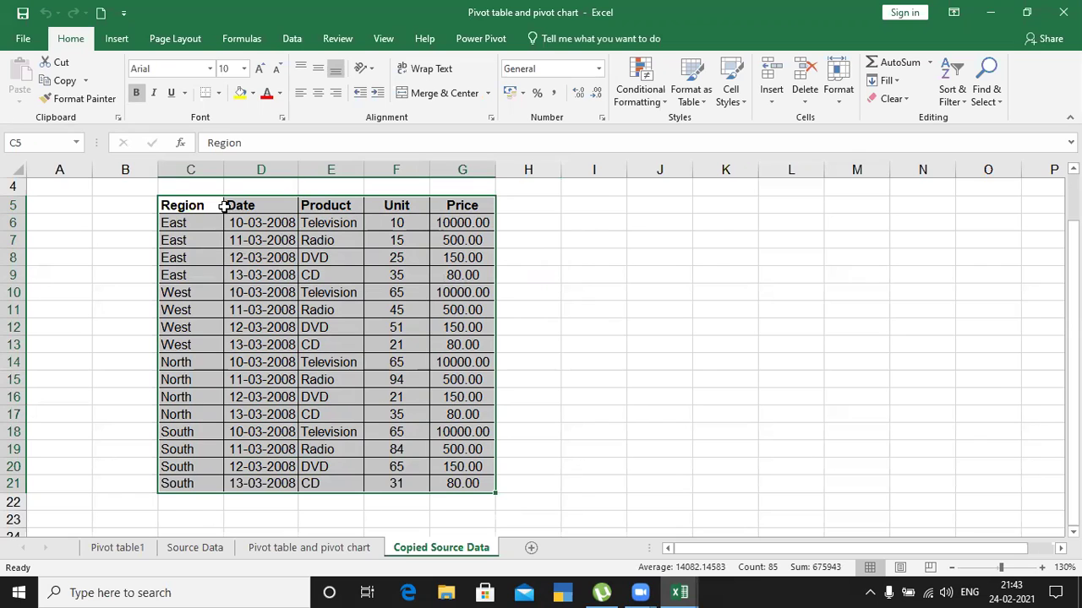
left_click(589, 360)
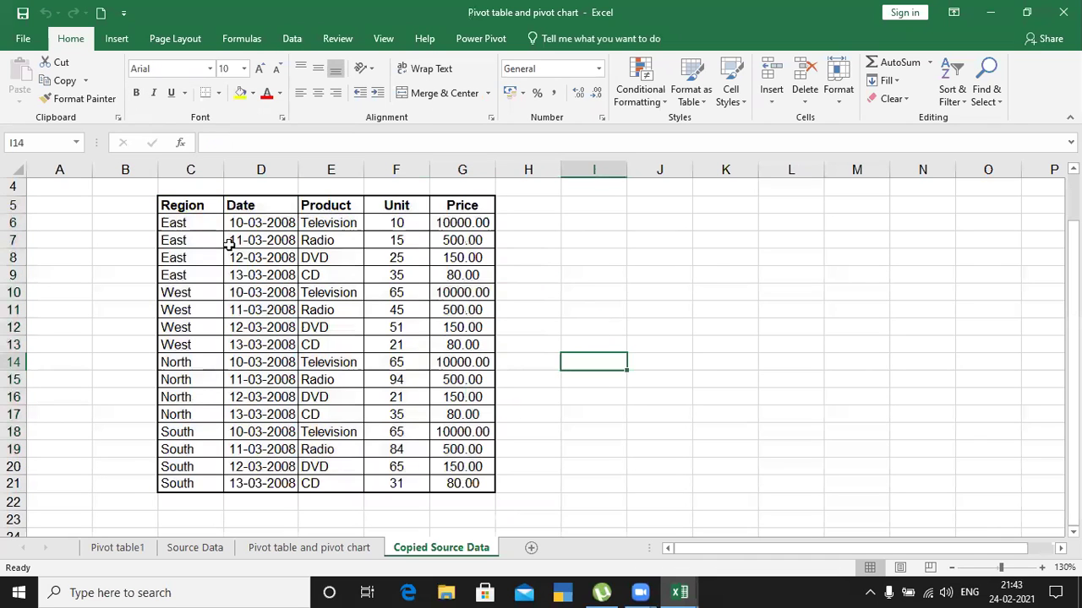
Convert the data range C5:G21 into a table that has headers.
left_click_drag(201, 208, 477, 476)
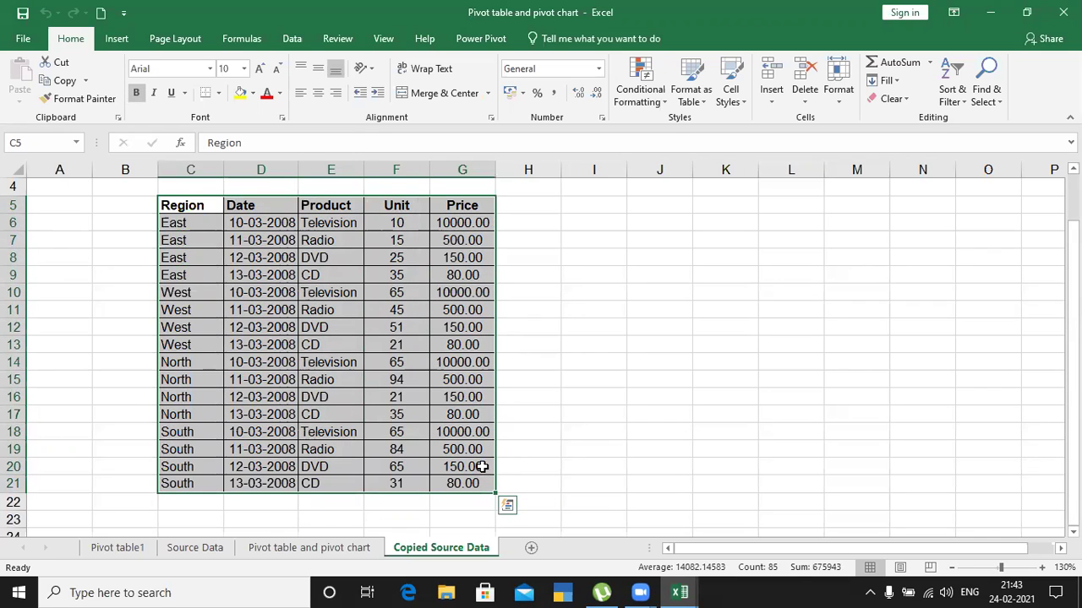
key("ctrl+t")
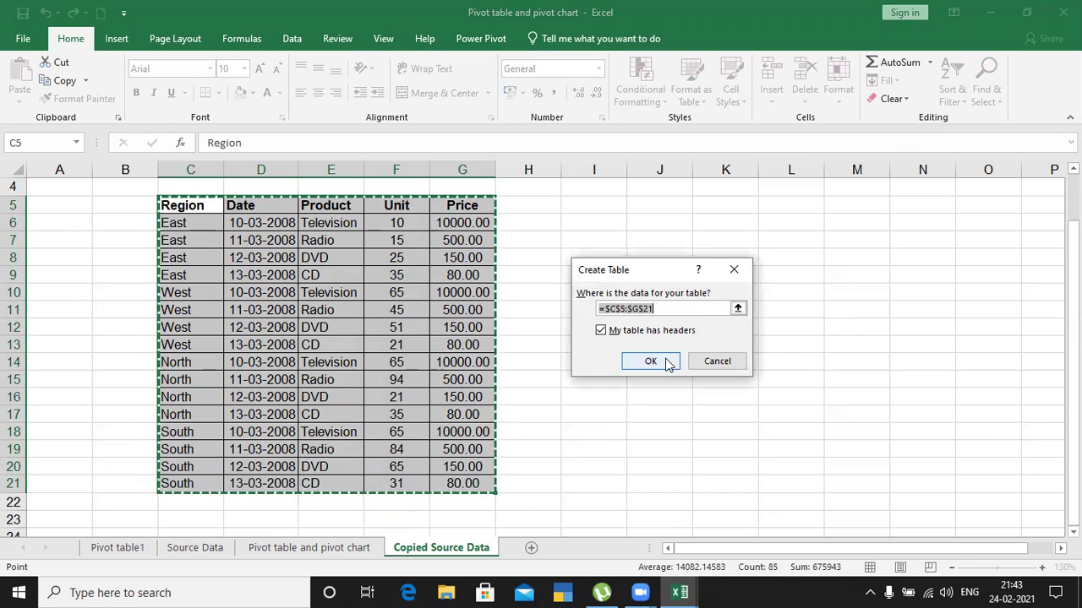
left_click(651, 361)
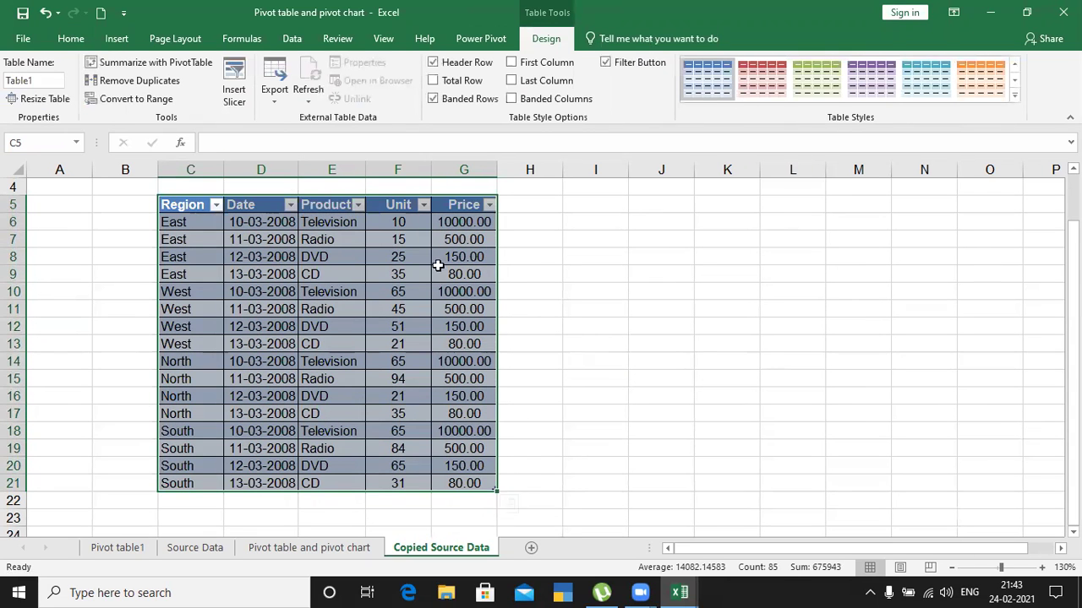
Name the new table "Dhoni" and deselect it.
left_click(49, 81)
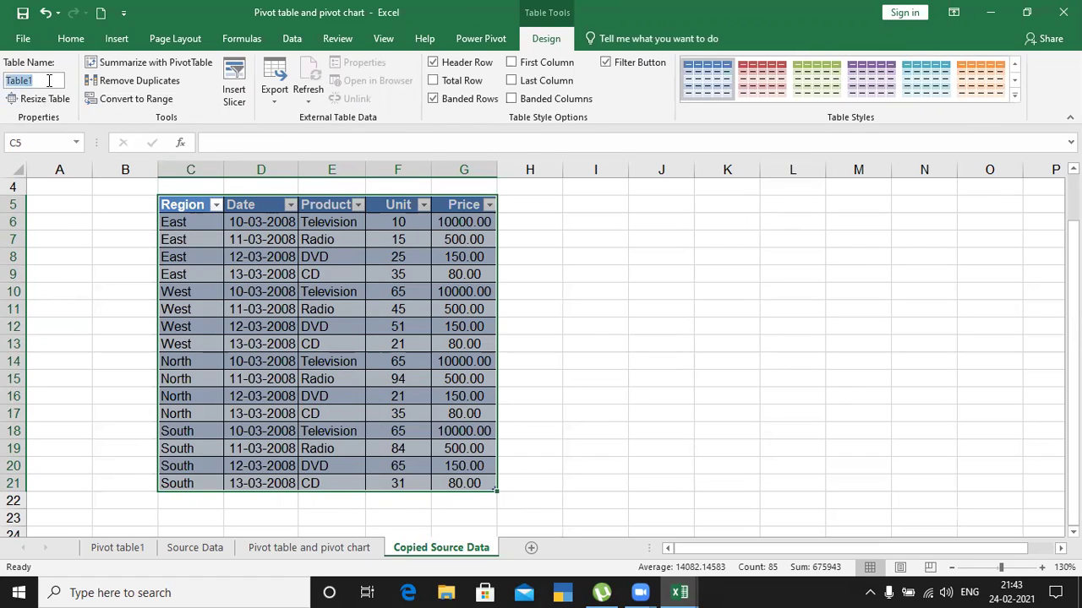
type("Table")
key("BackSpace")
key("BackSpace")
key("BackSpace")
key("BackSpace")
key("BackSpace")
key("BackSpace")
type("Dhoni")
key("Return")
left_click(687, 327)
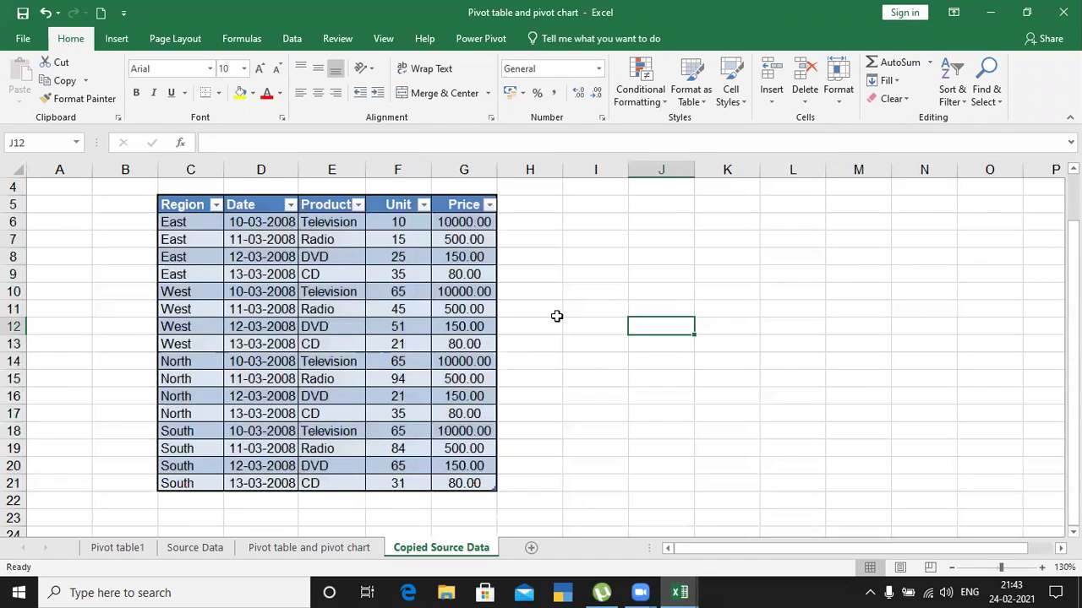
Summarize the Dhoni table with a PivotTable placed on the existing Copied Source Data worksheet at cell I7.
left_click(475, 324)
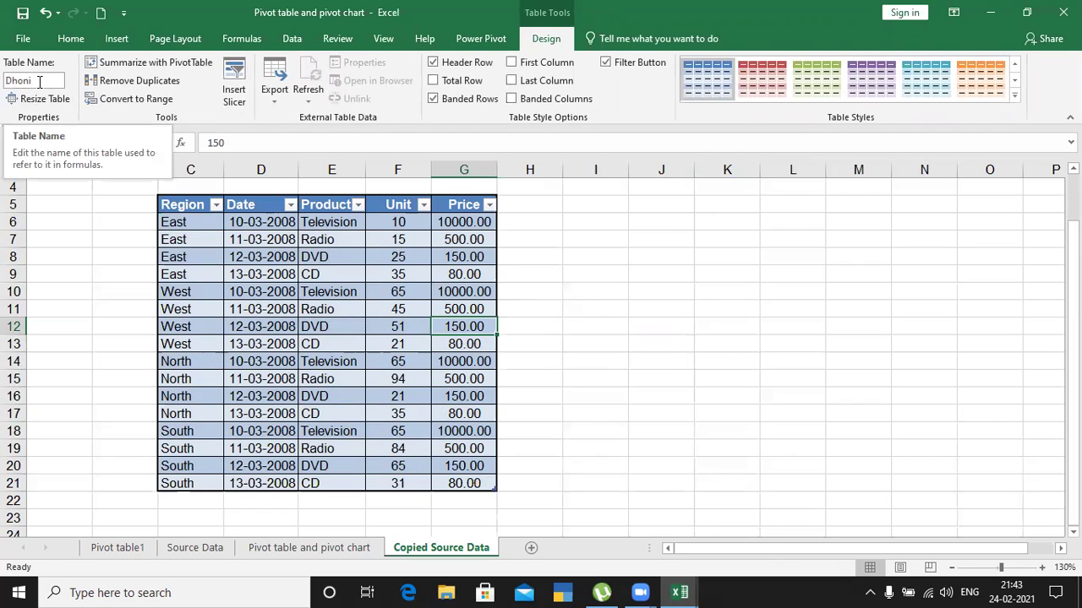
left_click(312, 356)
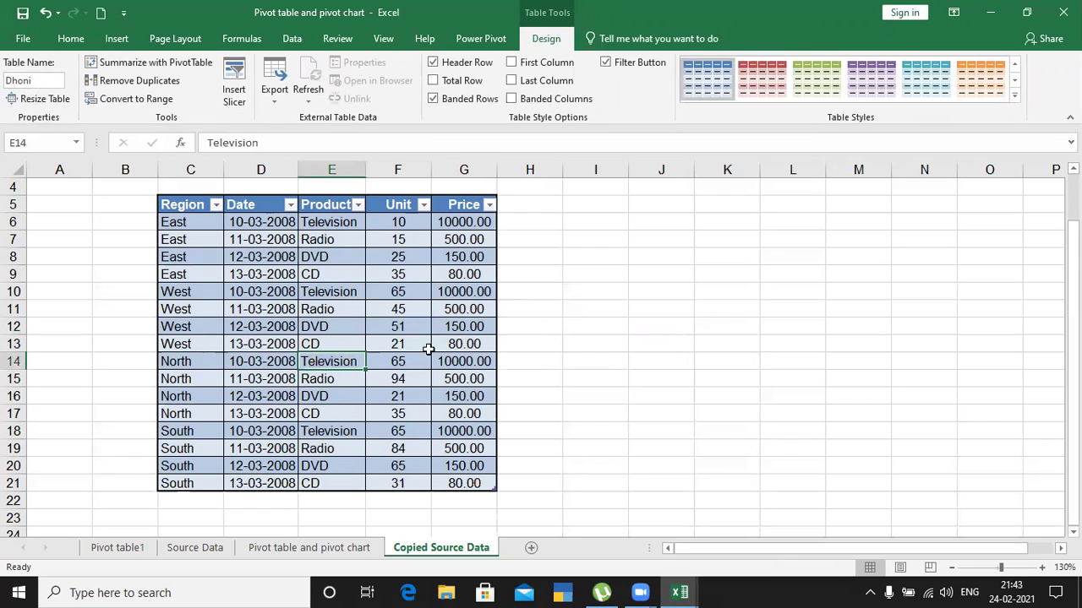
left_click(634, 303)
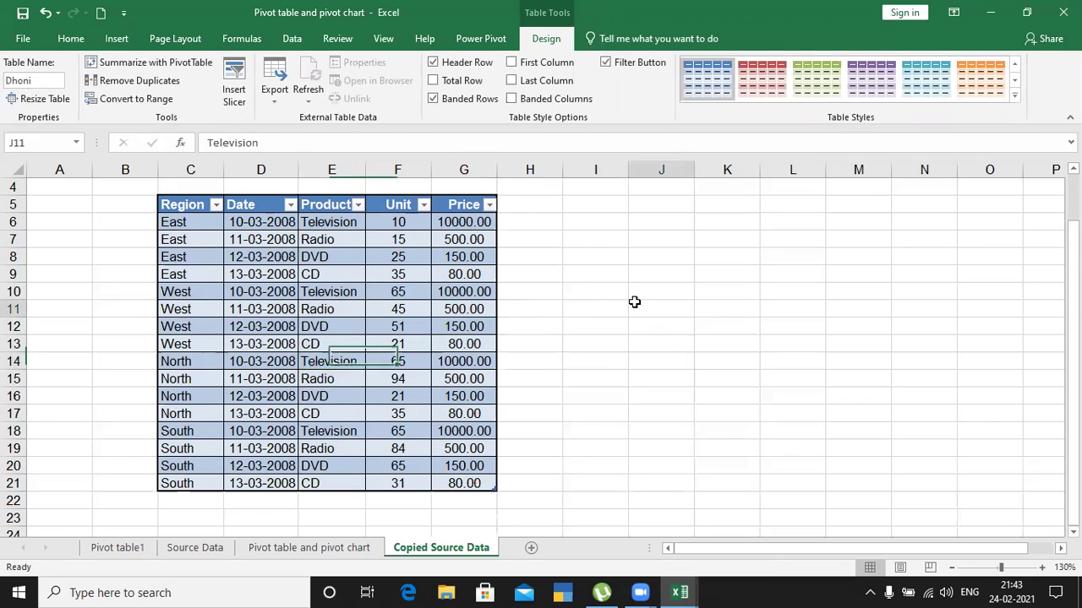
left_click(462, 327)
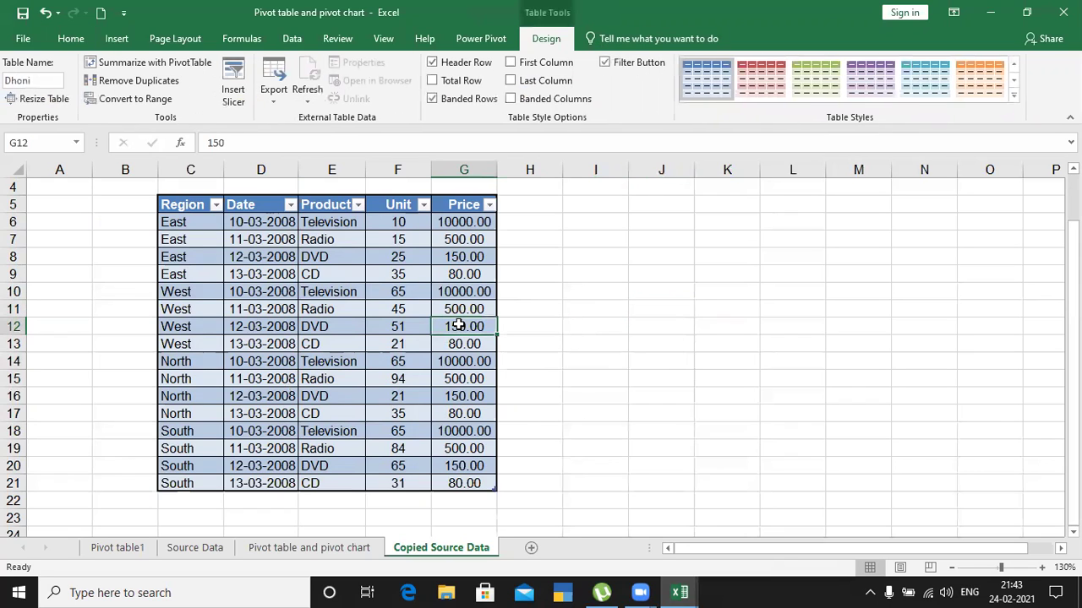
left_click(173, 67)
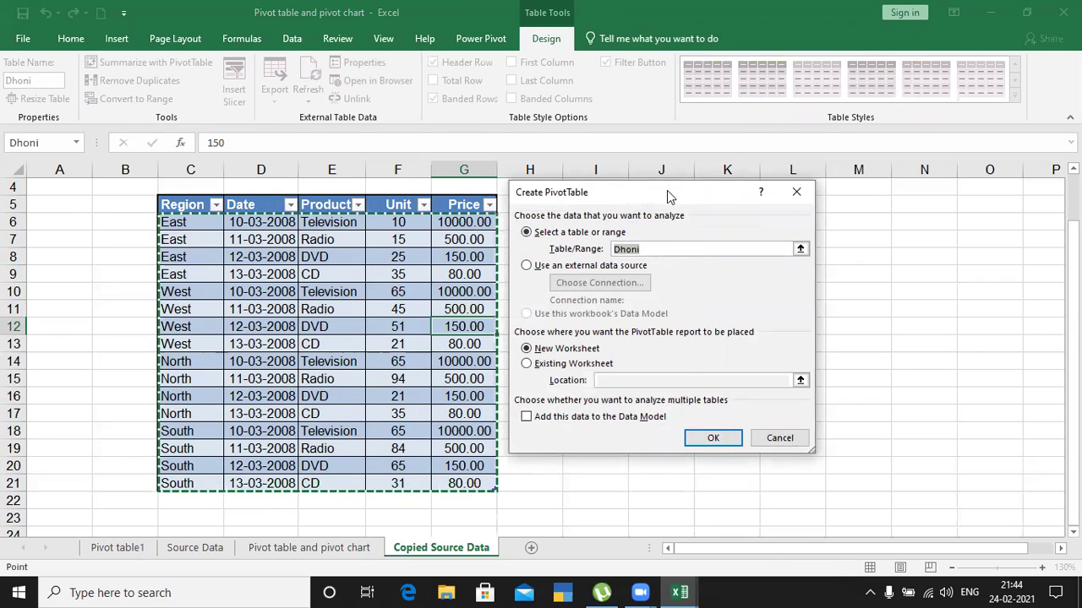
left_click_drag(669, 194, 819, 227)
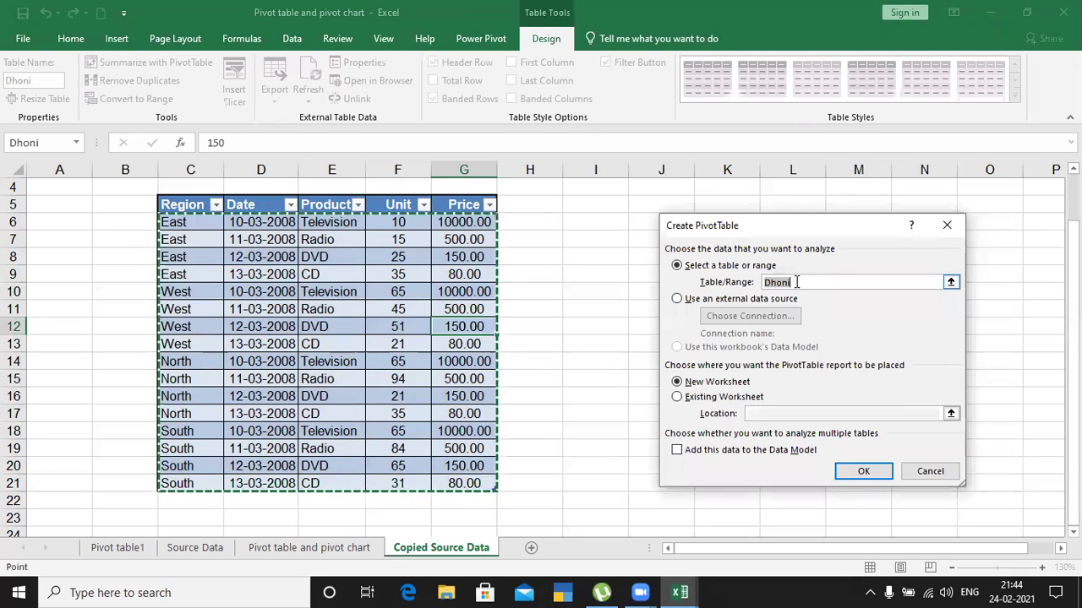
left_click(748, 400)
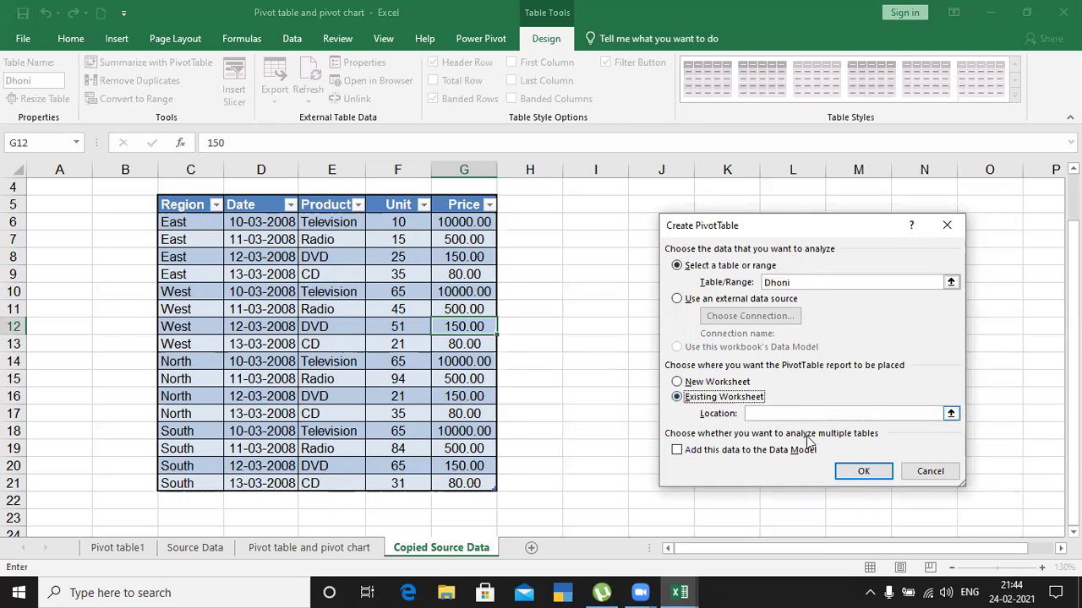
left_click(808, 414)
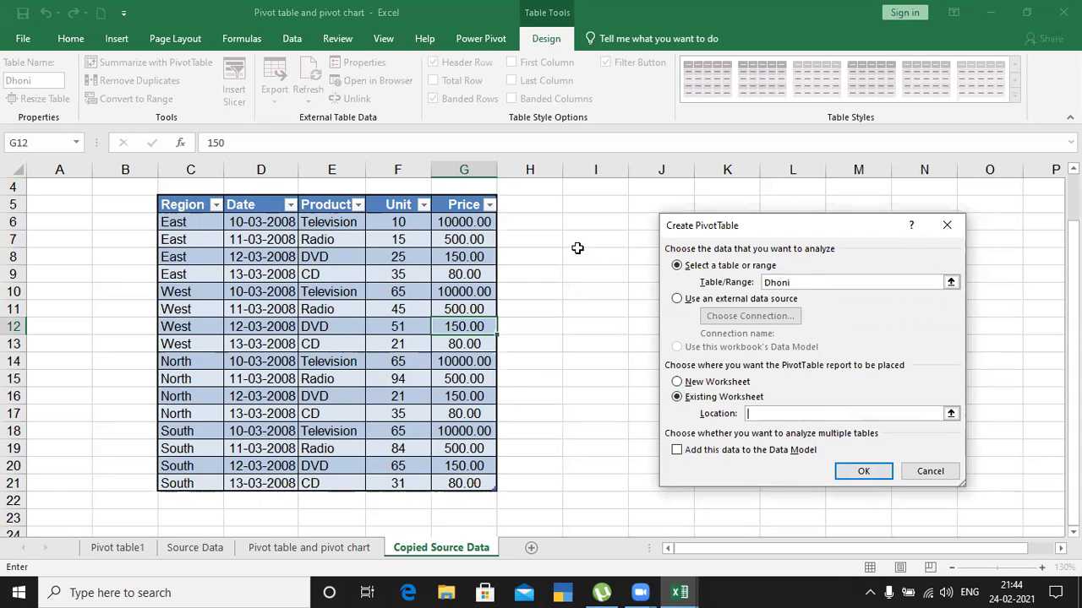
left_click(605, 241)
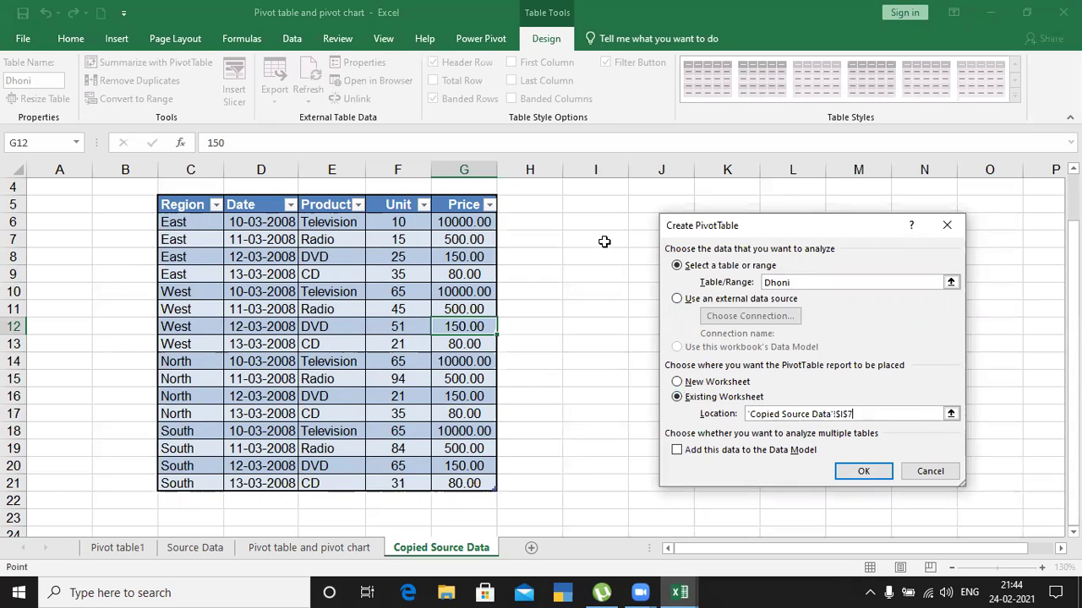
left_click(862, 471)
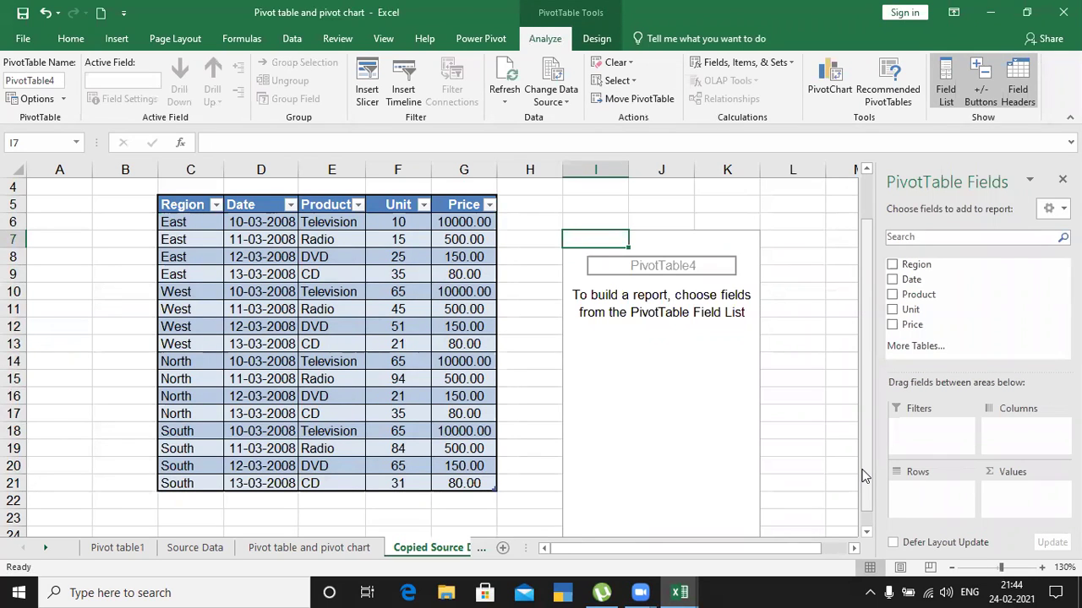
Undo the PivotTable insertion and the conversion of the data range into a table.
key("ctrl+z")
key("ctrl+z")
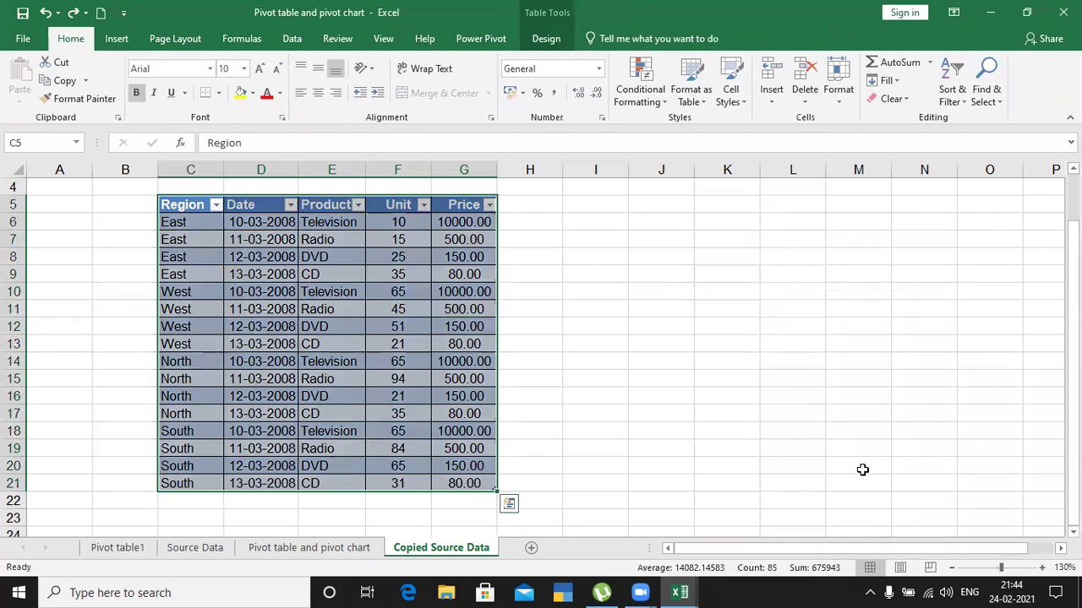
key("ctrl+z")
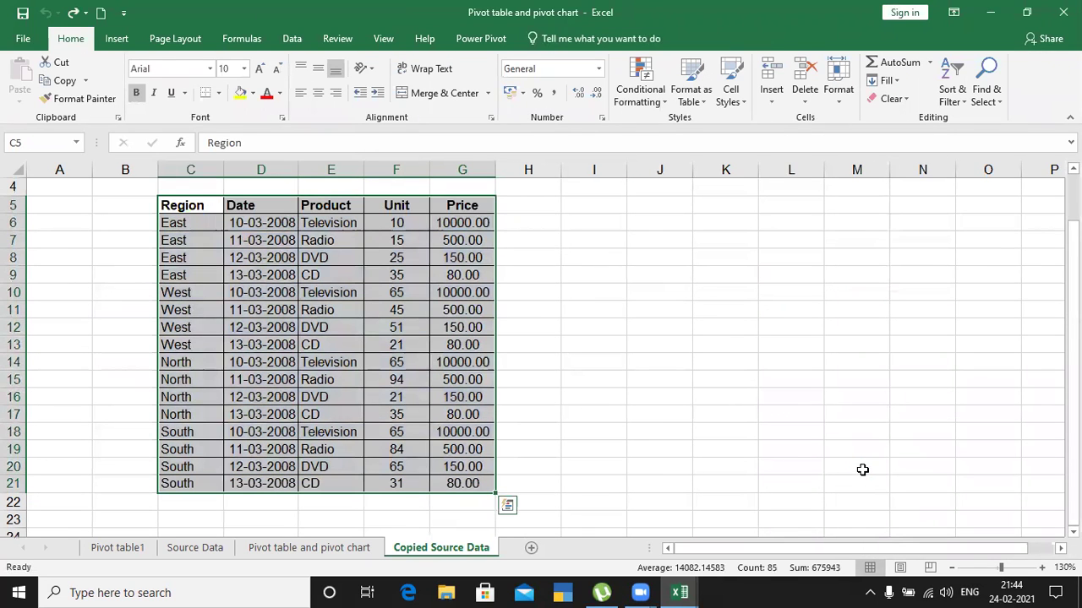
Select the data range C5:G21 again and convert it into a table with headers.
left_click(621, 382)
left_click_drag(201, 205, 474, 483)
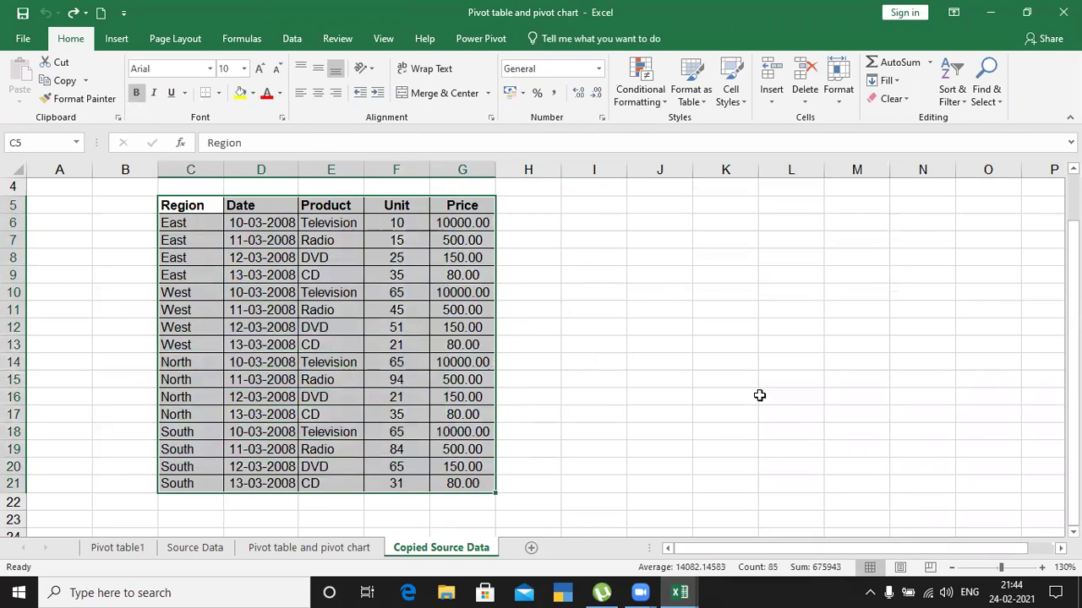
left_click(115, 39)
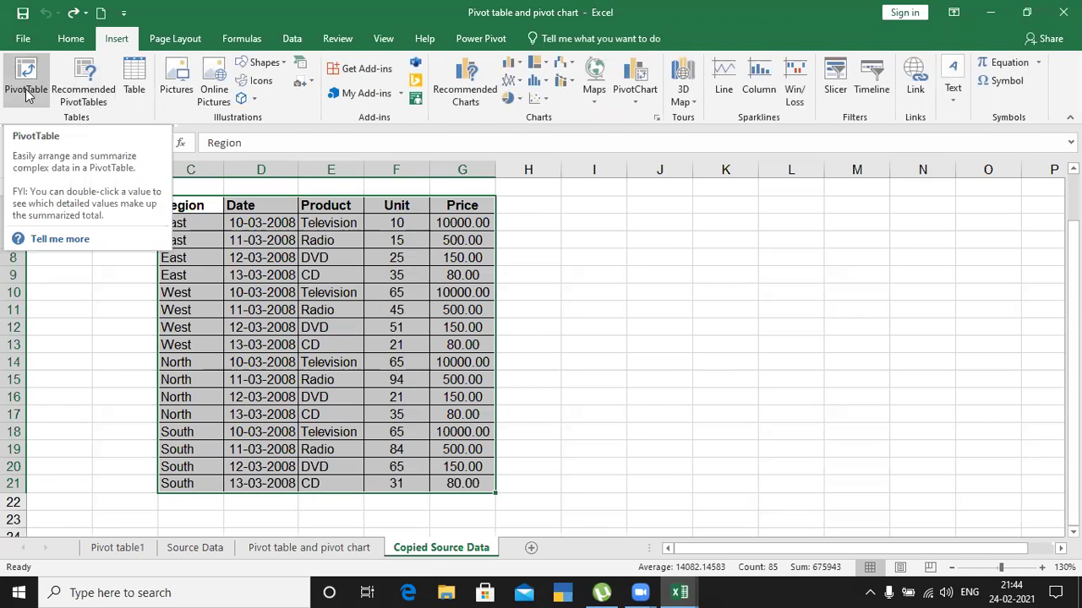
left_click(71, 39)
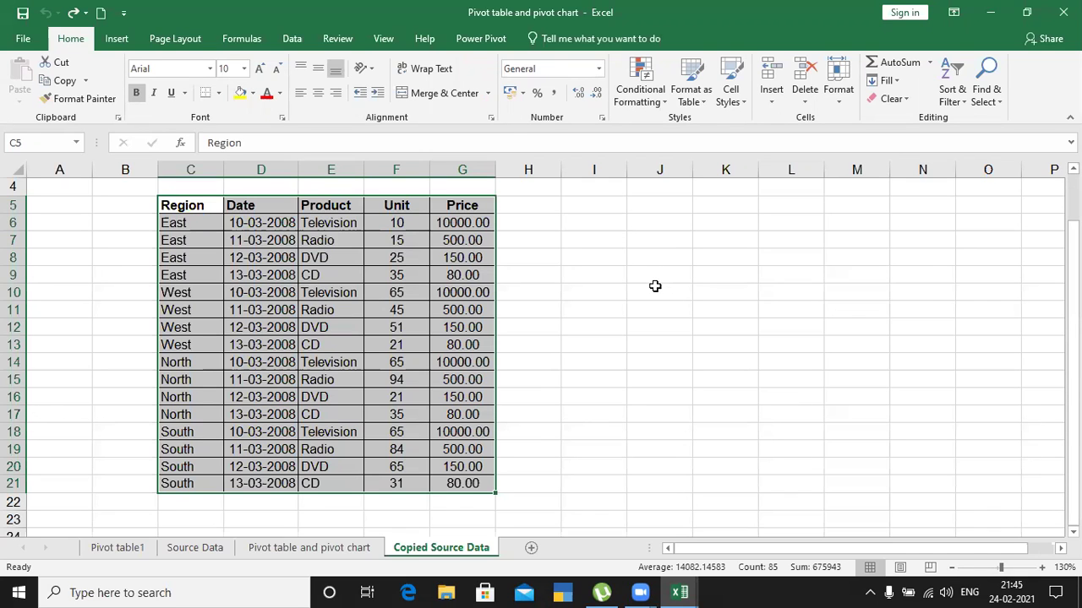
key("ctrl+t")
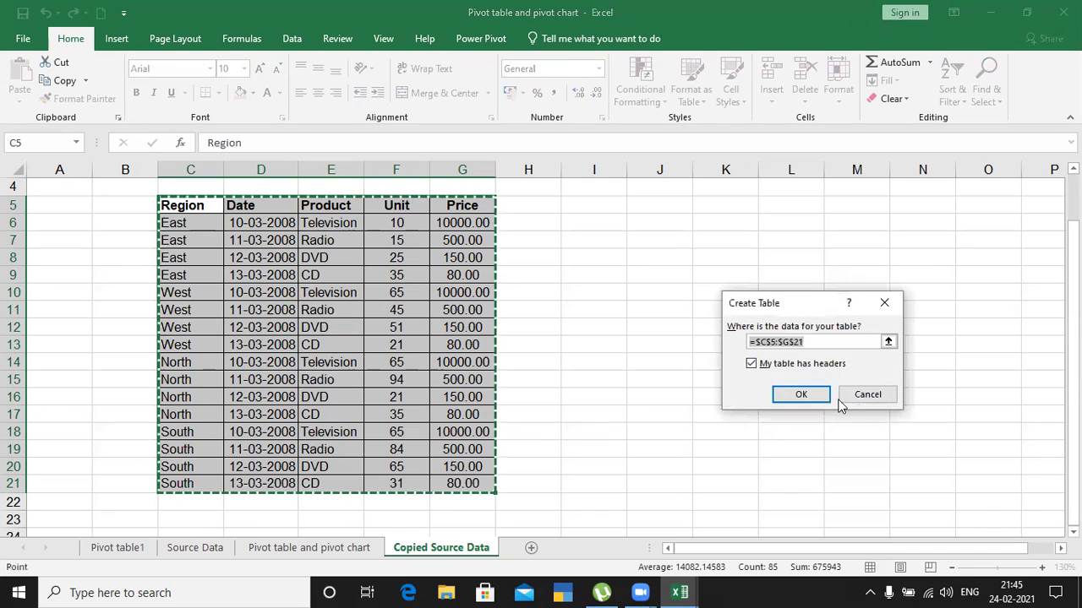
left_click(799, 395)
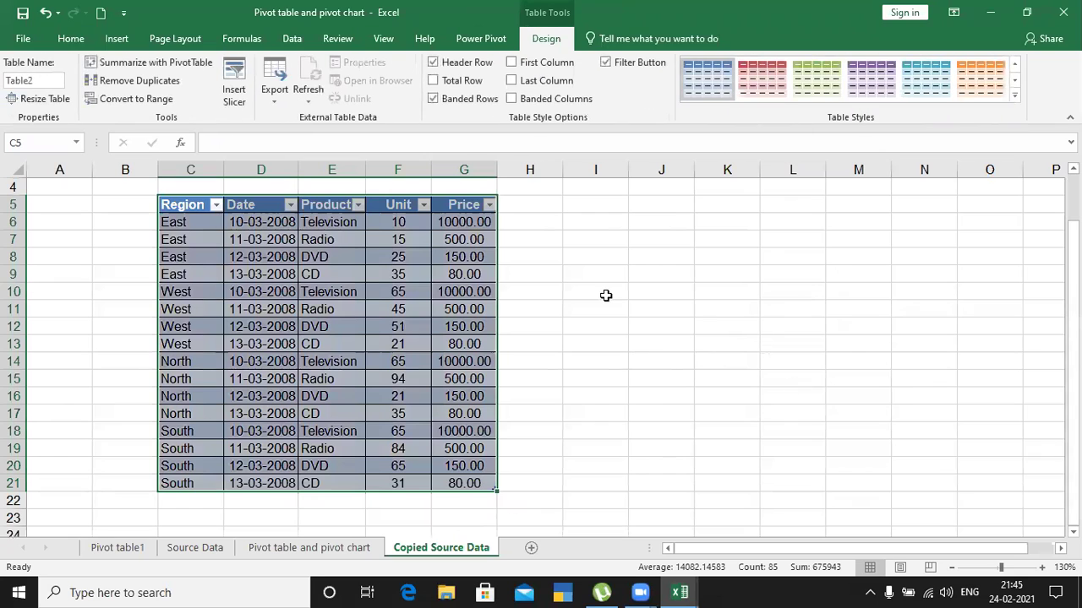
Rename the table as "Dhoni" and deselect it.
left_click(32, 80)
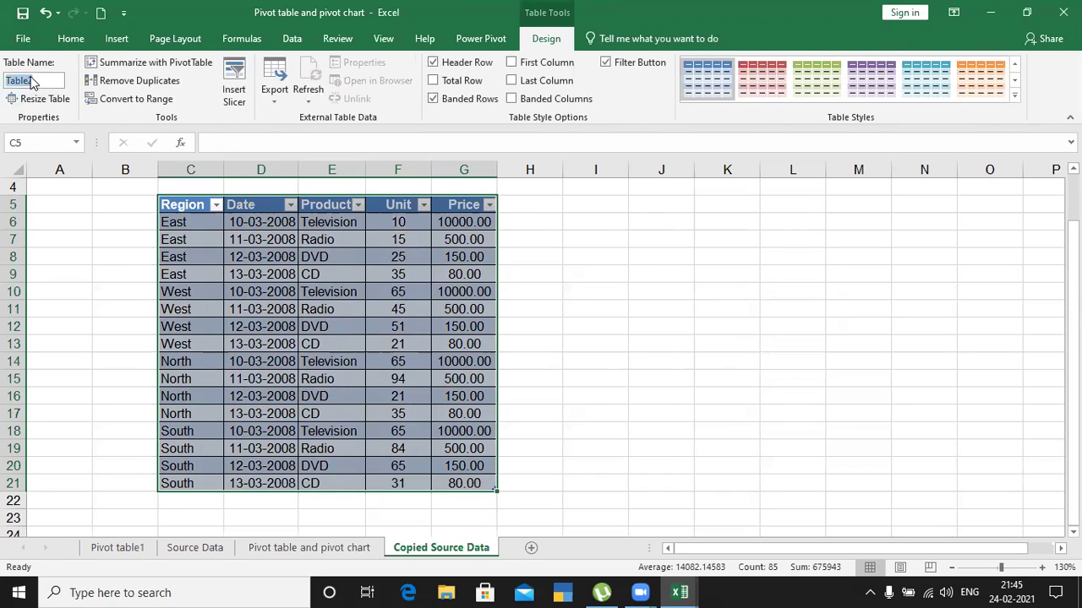
left_click(127, 81)
type("Dhoni")
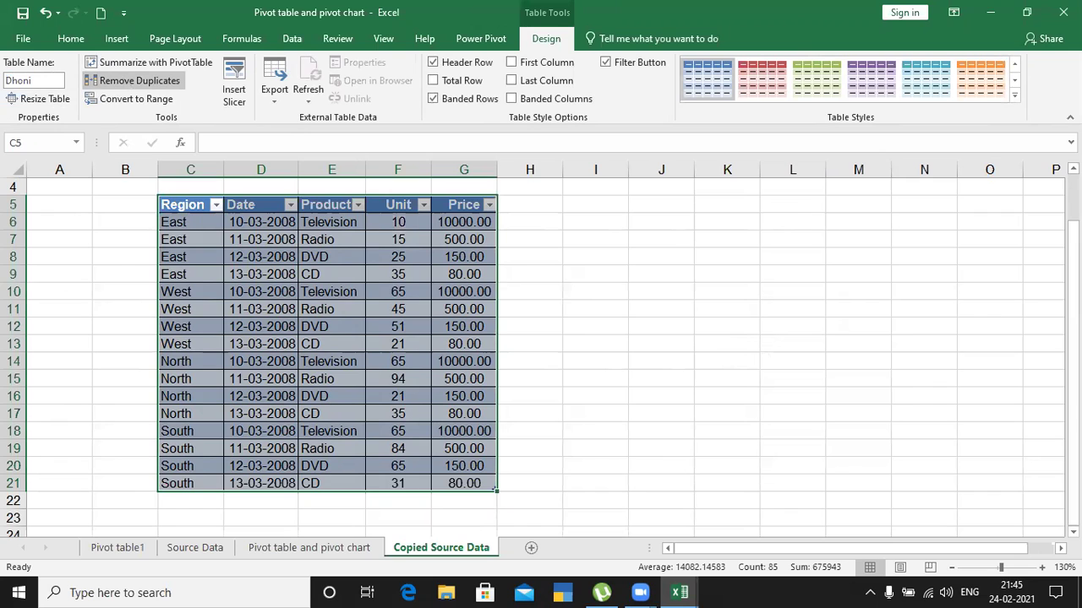
key("Return")
left_click(566, 359)
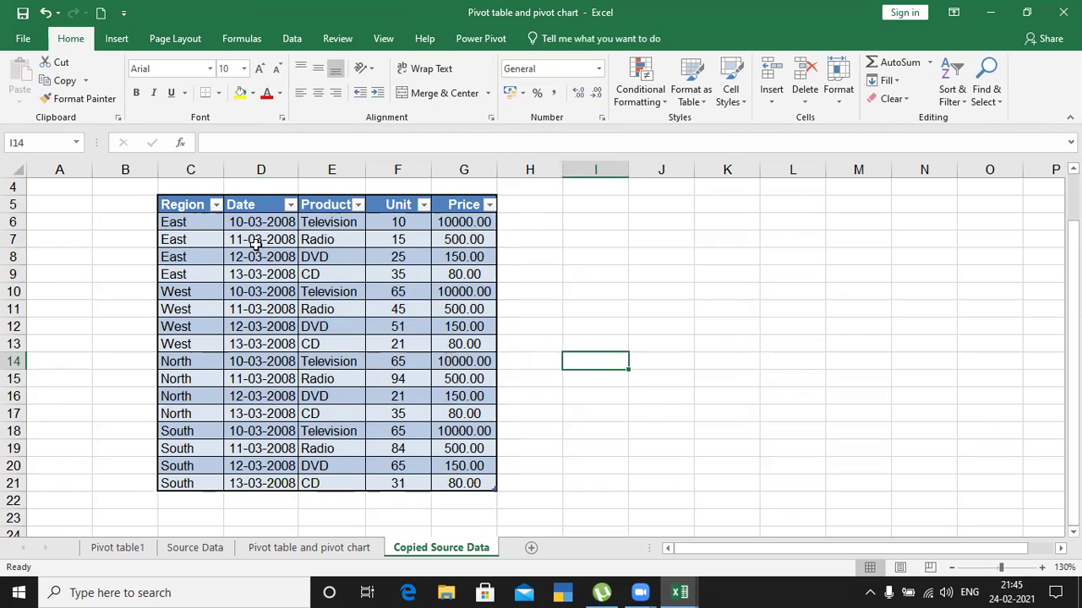
Summarize the Dhoni table with a PivotTable placed on the existing Copied Source Data worksheet at cell I7.
left_click(335, 296)
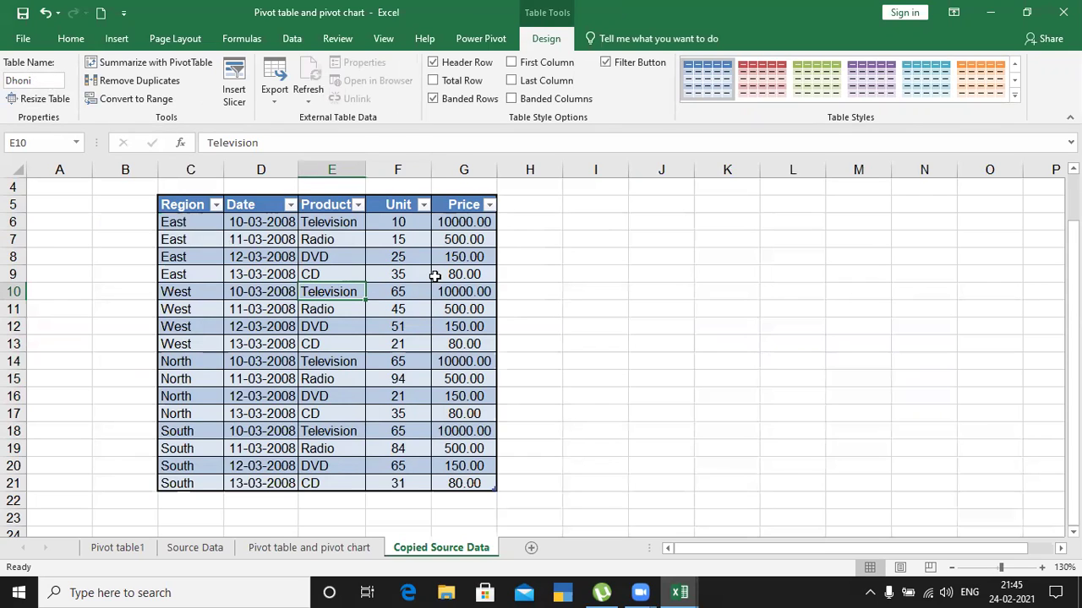
left_click(117, 38)
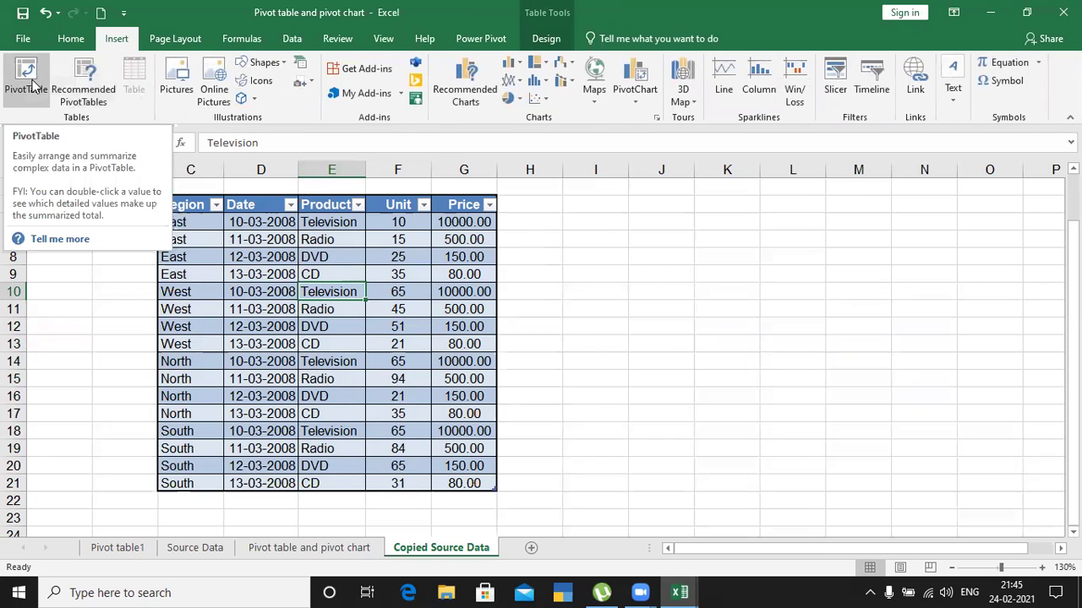
left_click(572, 38)
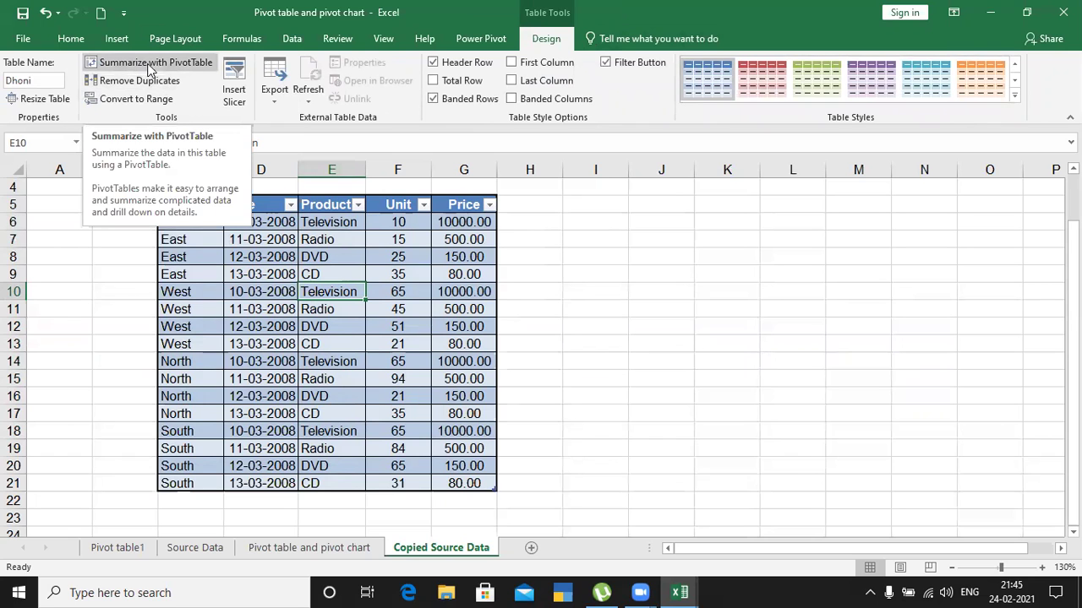
left_click(163, 67)
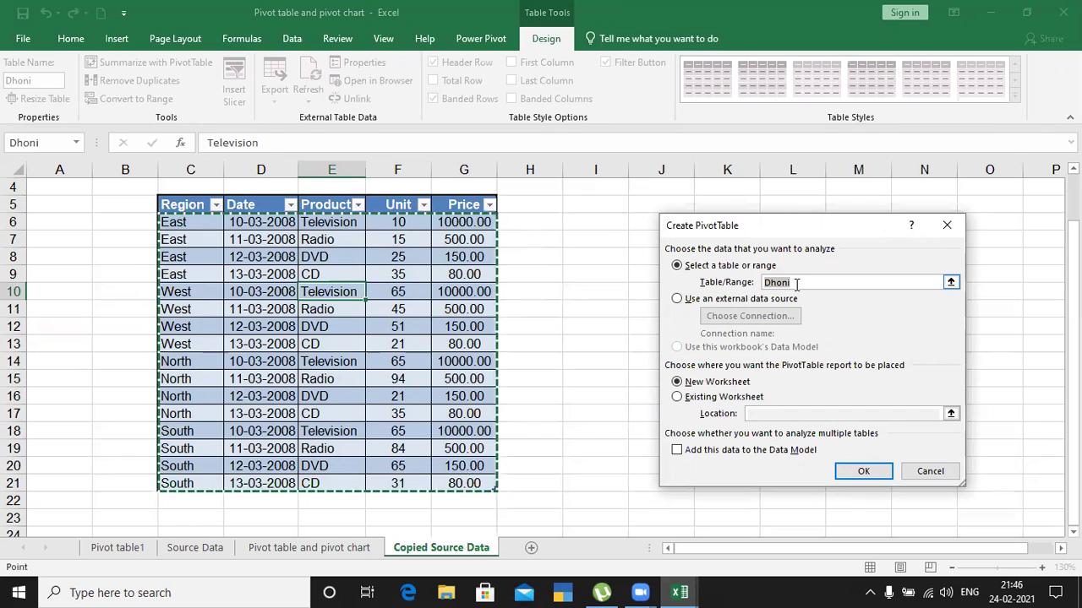
left_click(716, 397)
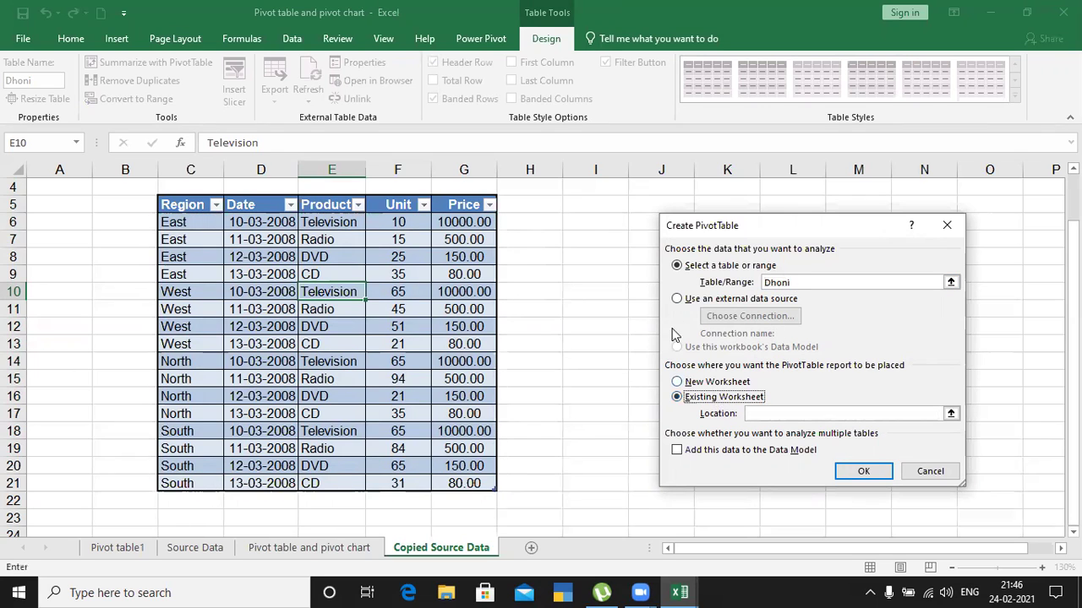
left_click(602, 239)
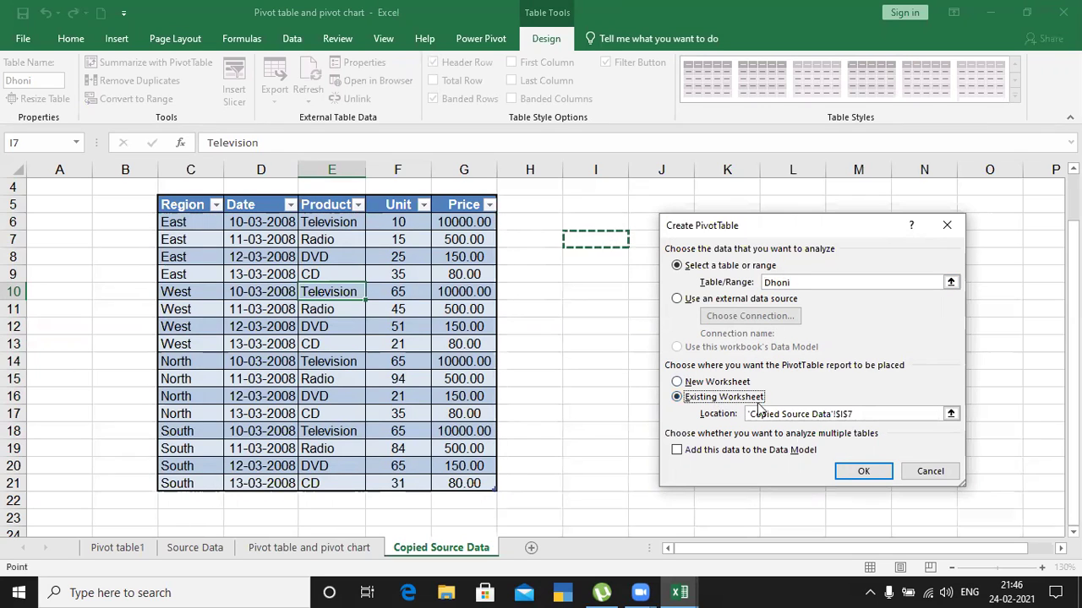
left_click(862, 471)
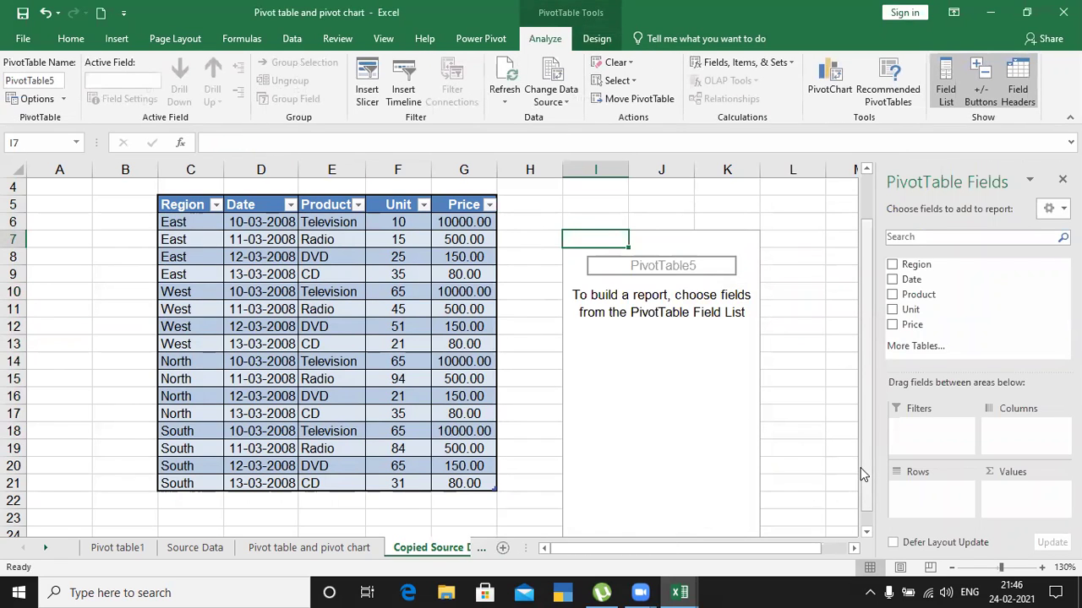
Lay out the PivotTable with Region as rows, Product as columns and the sum of Unit as values.
left_click_drag(921, 267, 925, 500)
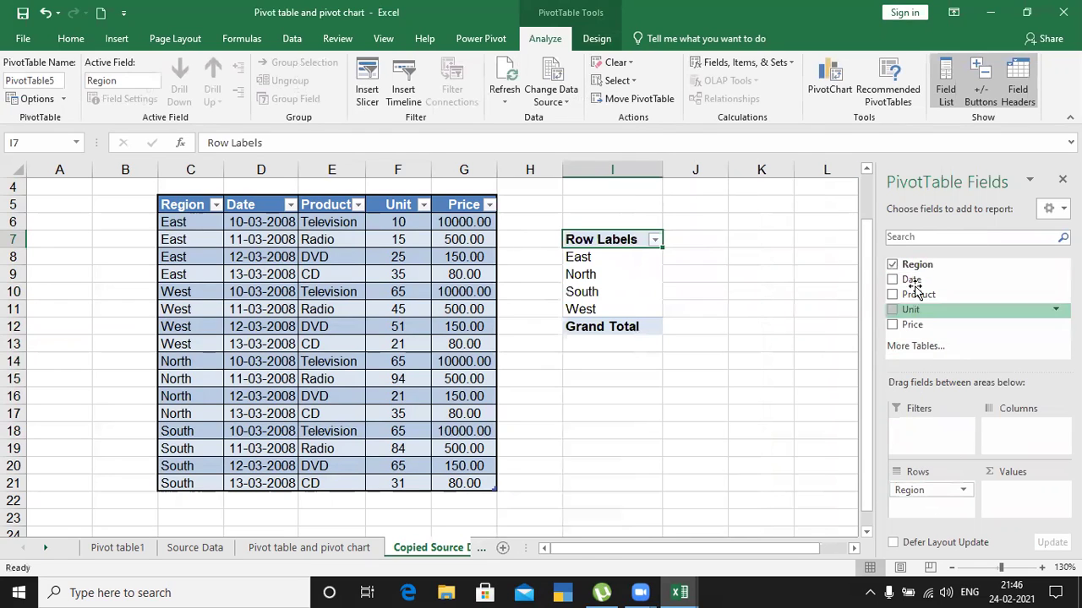
left_click_drag(918, 294, 1018, 427)
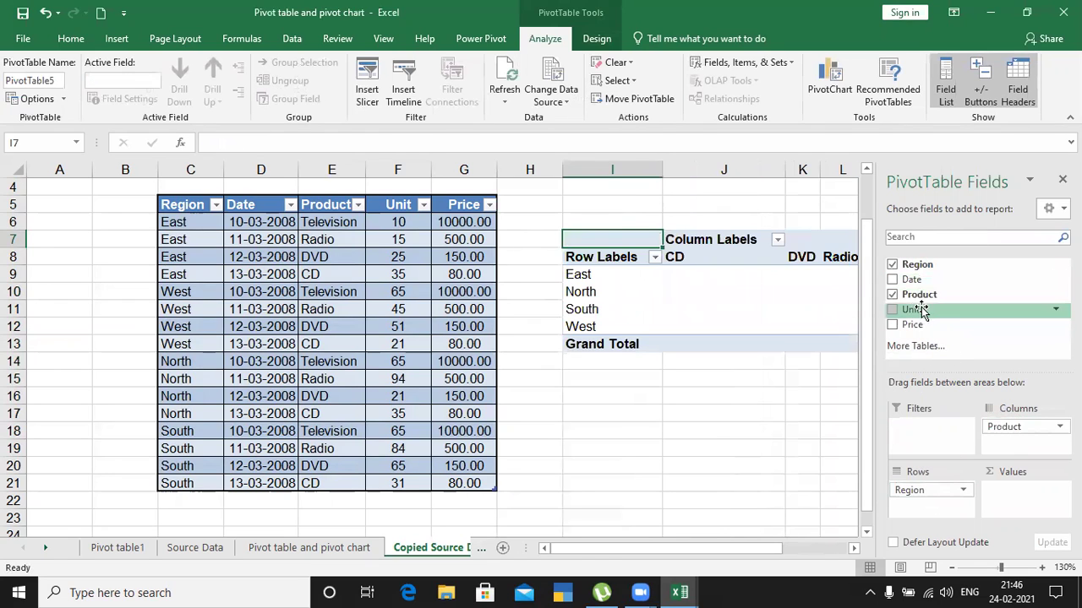
left_click_drag(910, 309, 1009, 498)
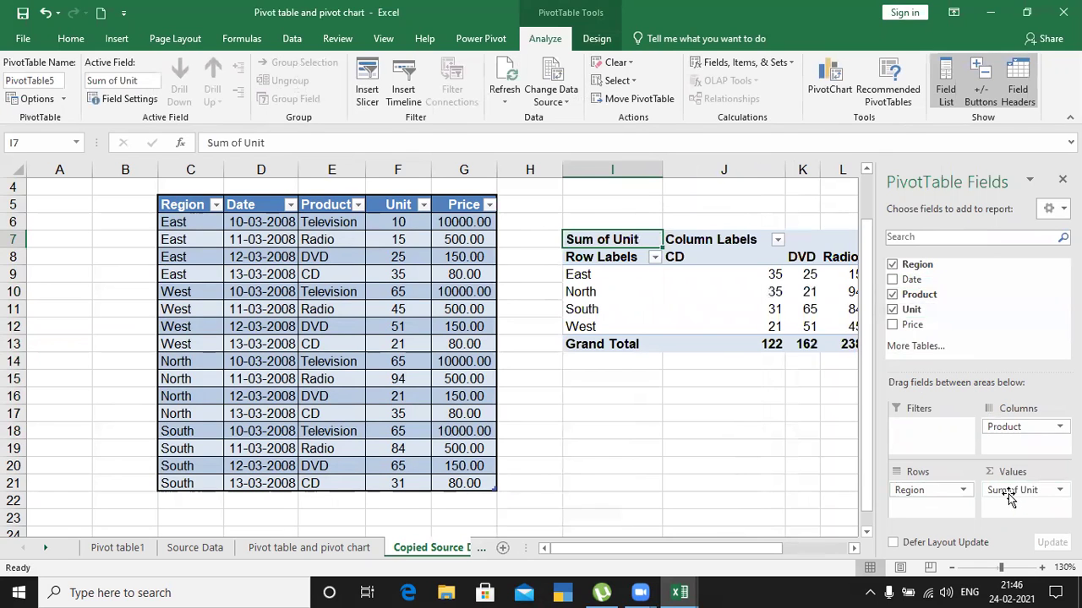
left_click_drag(705, 554, 706, 554)
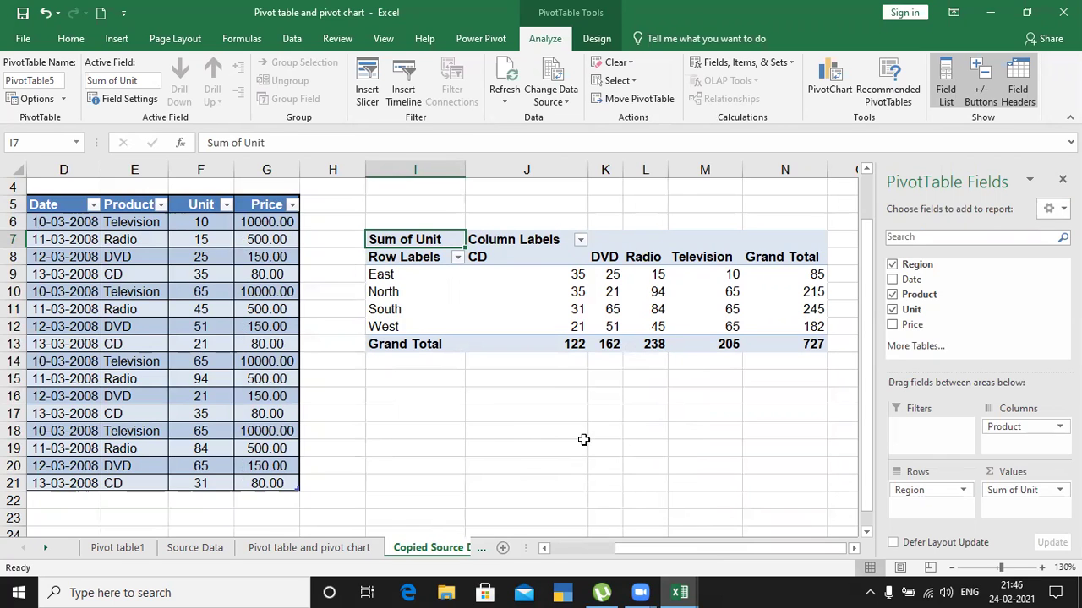
key("super+r")
type("n")
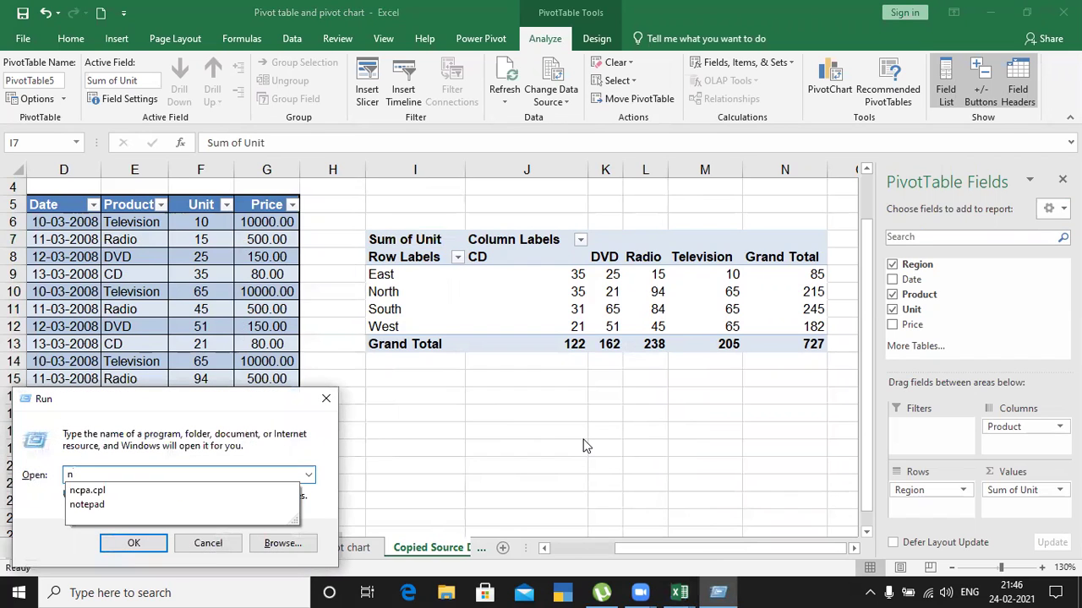
key("Down")
key("Return")
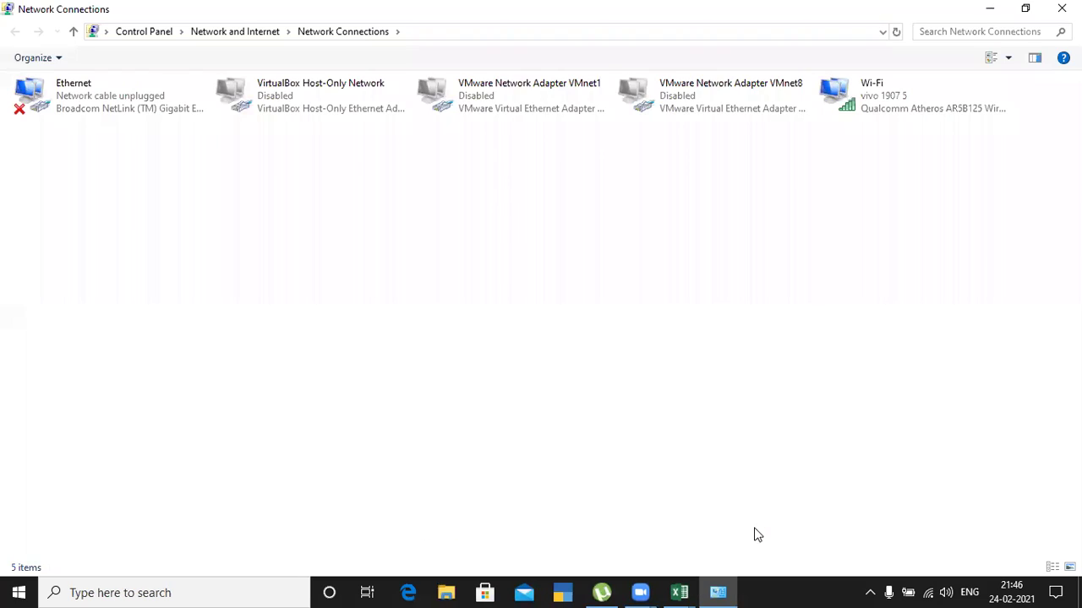
left_click(1062, 10)
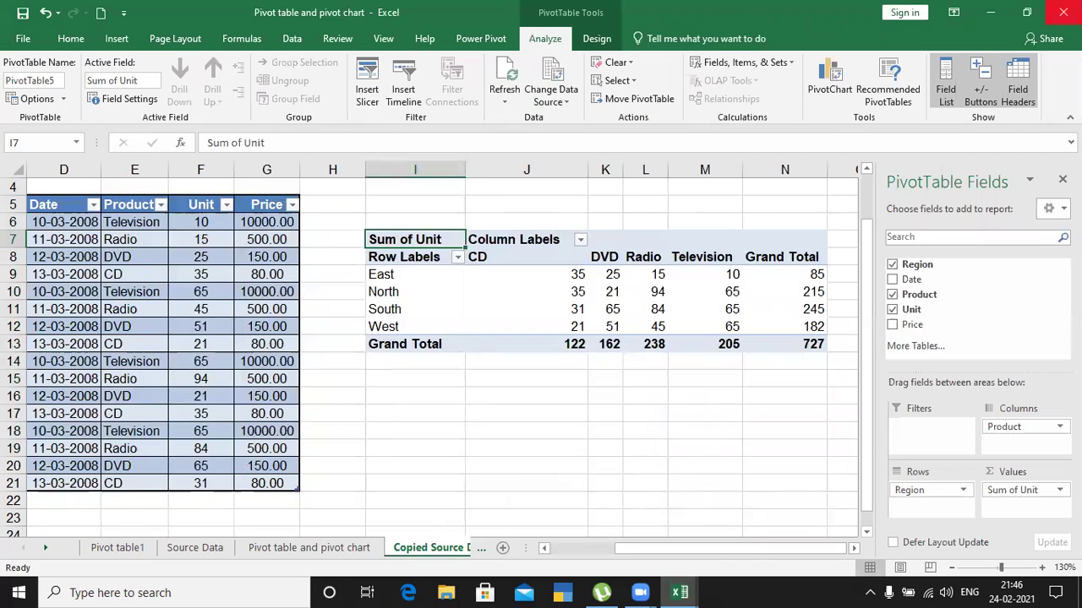
Open a blank Notepad document for notes and check the PivotTable insert command for the source table in Excel.
key("super+r")
type("notepad")
key("Return")
left_click_drag(531, 73, 559, 207)
left_click(116, 43)
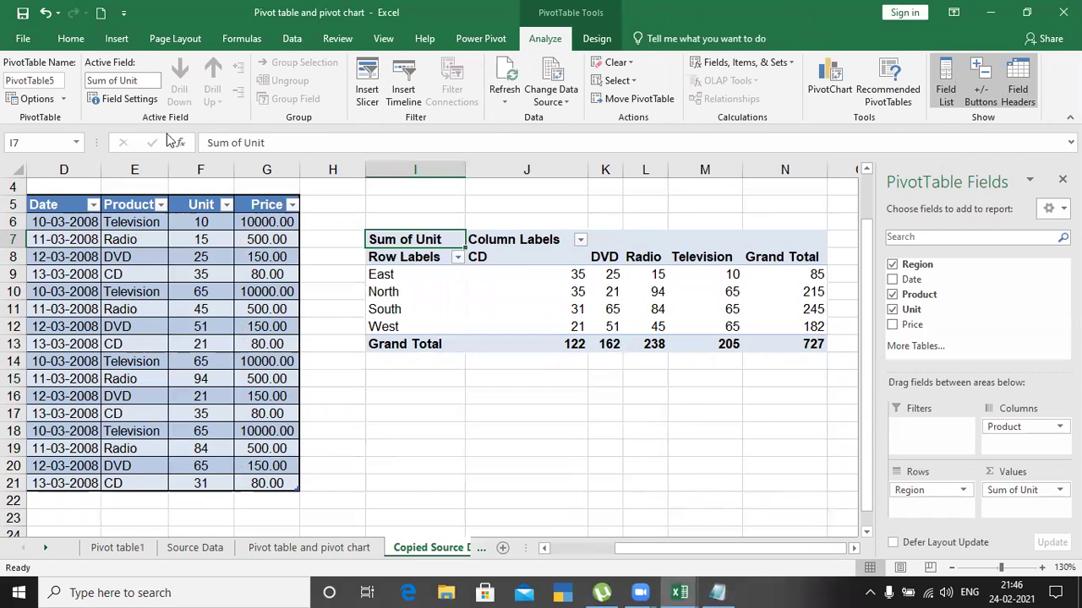
left_click(116, 39)
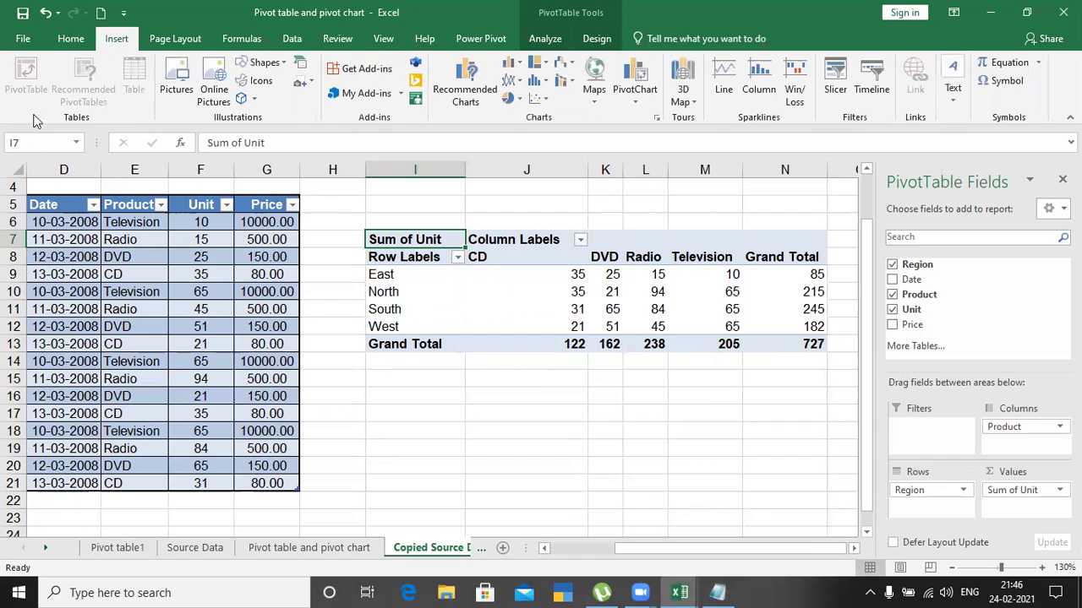
left_click(113, 255)
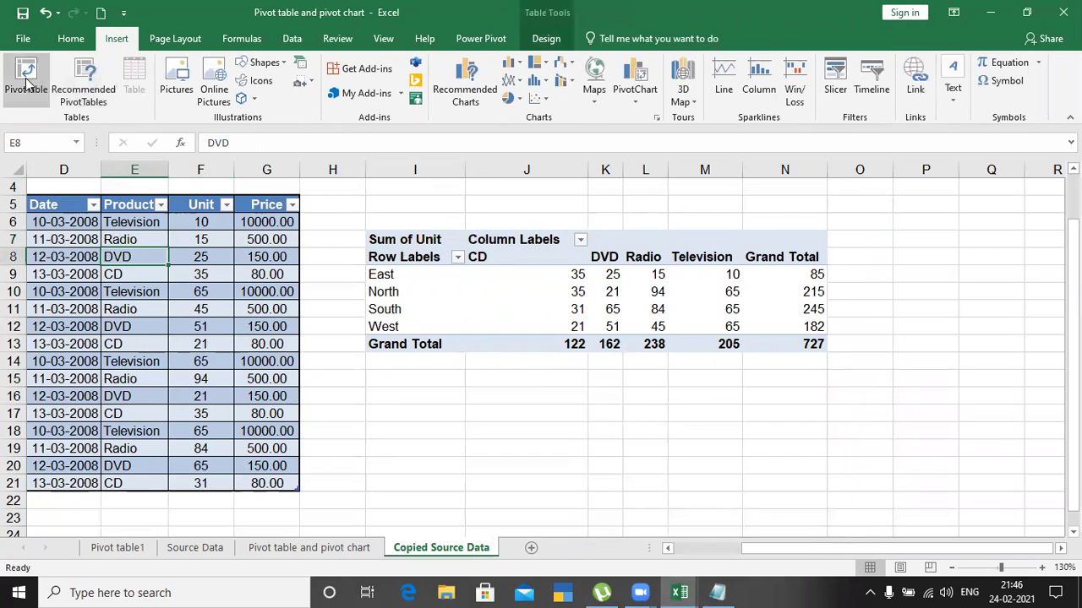
left_click(717, 593)
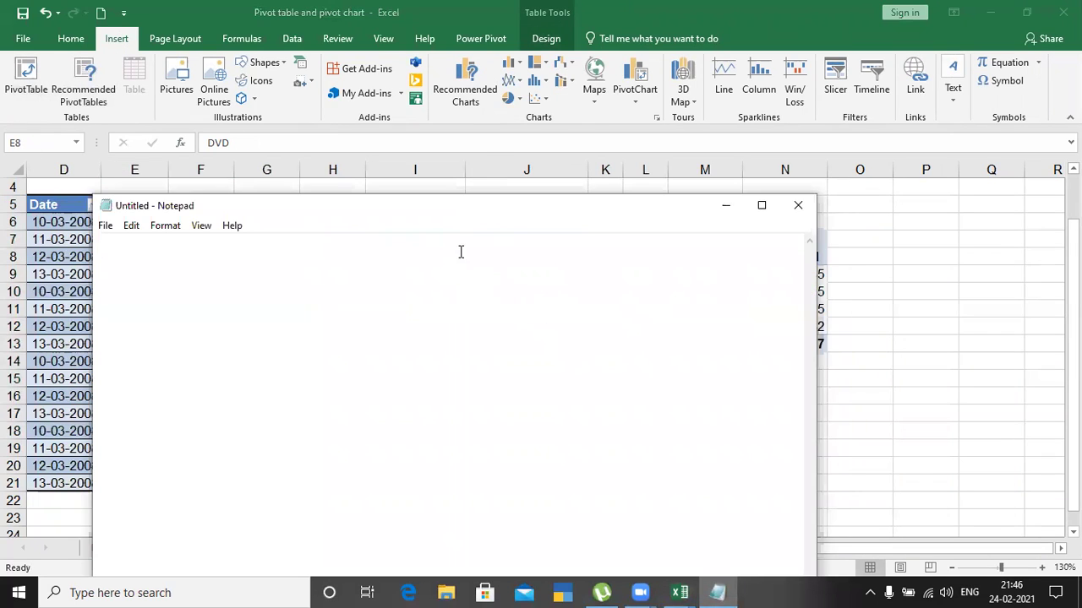
Write the heading "pivot table:" at the start of the Notepad document.
type("pivto")
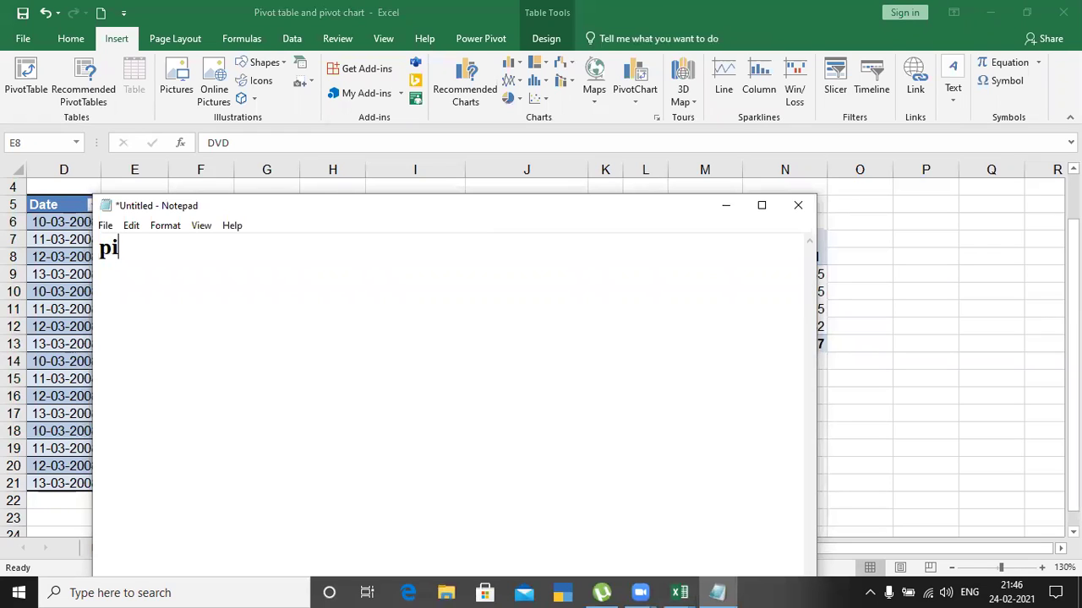
key("BackSpace")
key("BackSpace")
type("ot table")
key("Return")
Add the first method as "1. Insert tab ==> Pivot table" and start item 2 below a blank line.
type("1. Insert tAB")
key("BackSpace")
key("BackSpace")
type("A")
key("BackSpace")
type("ab ")
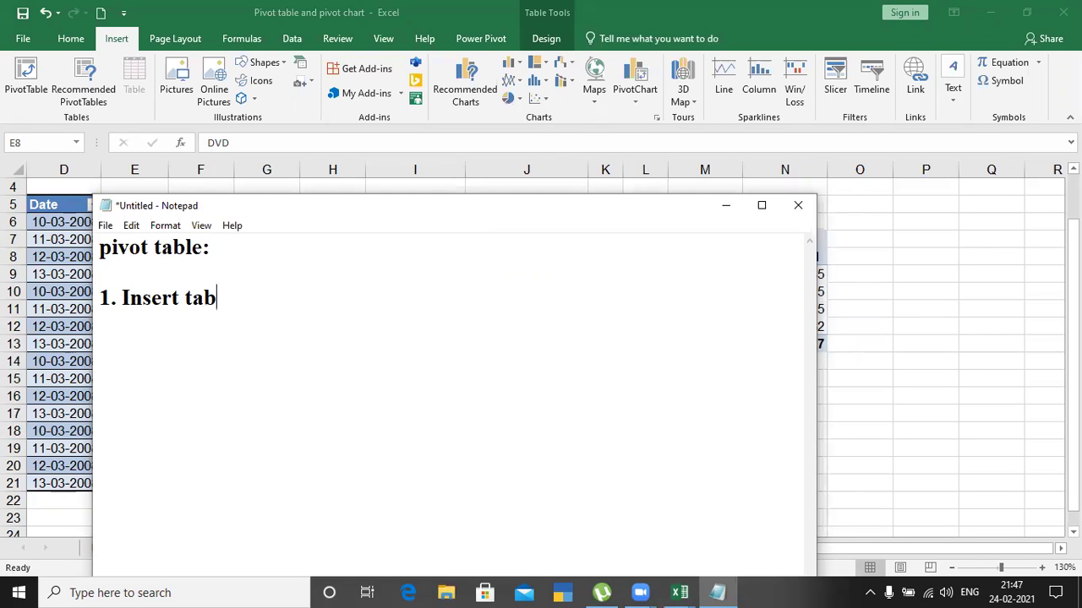
type("==> Pivot t")
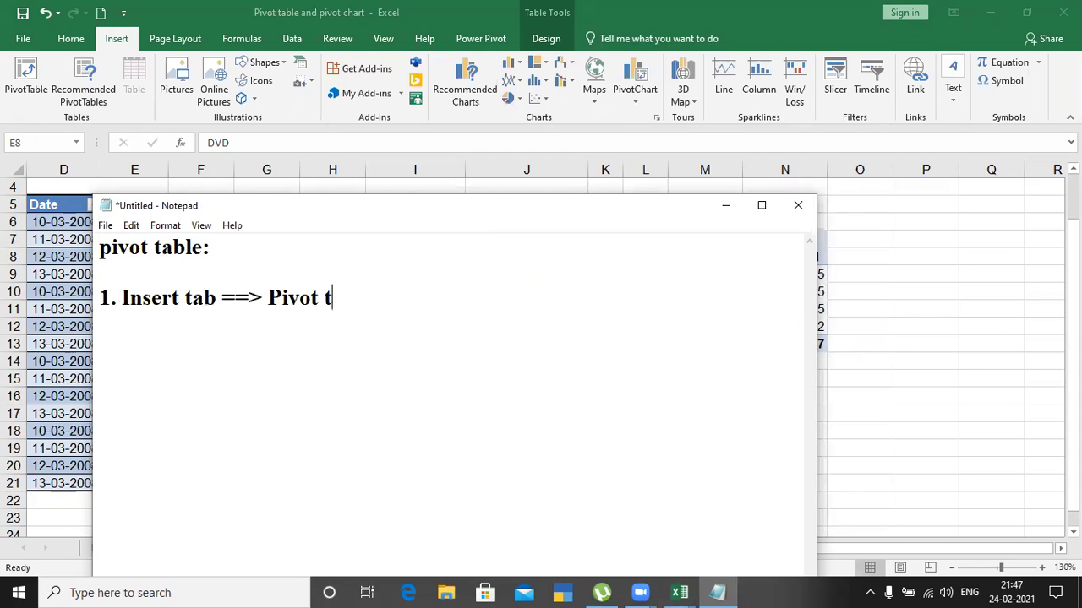
type("able  2")
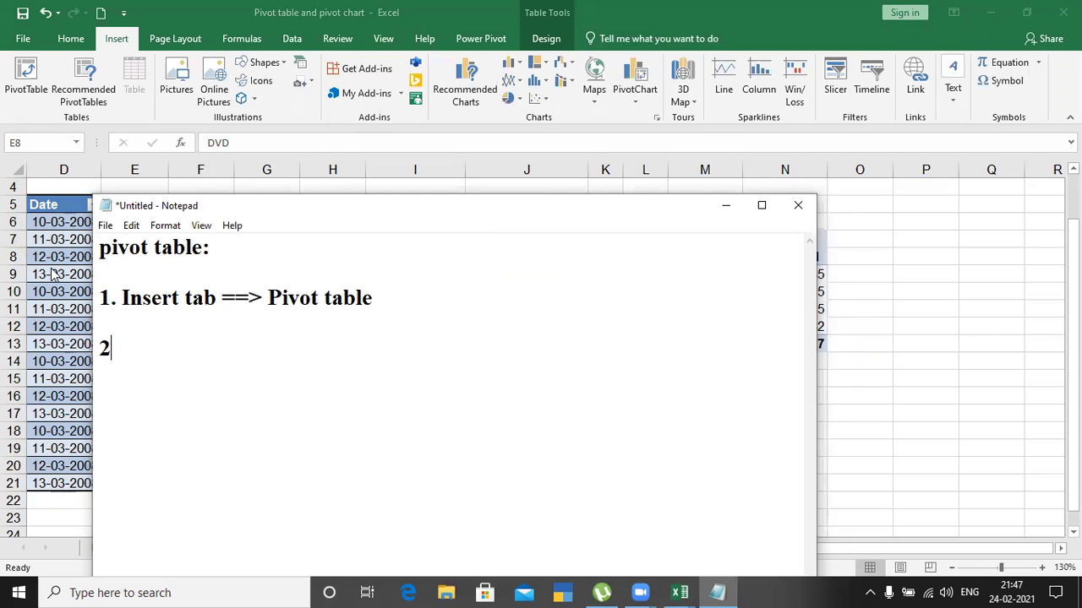
Complete the second item of the notes as "2. First apply table style".
type(". First")
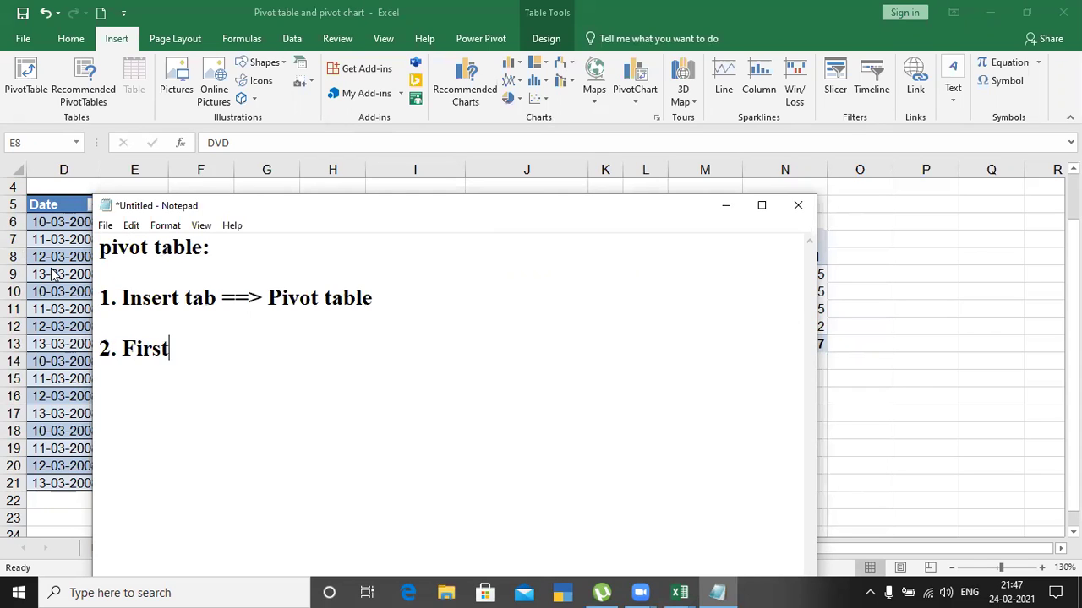
type(" apply")
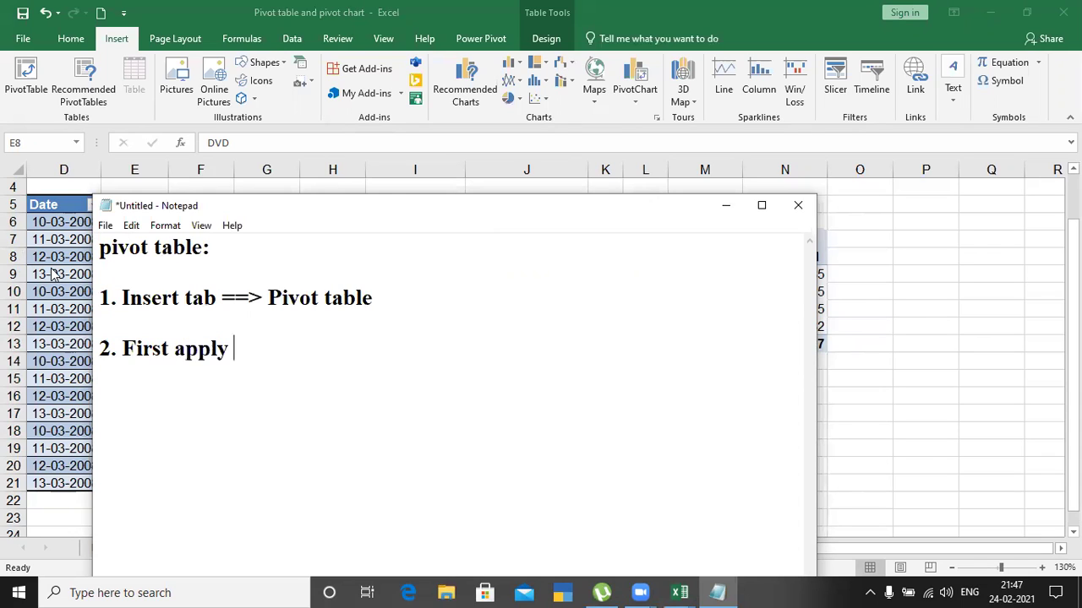
type(" table sty;e")
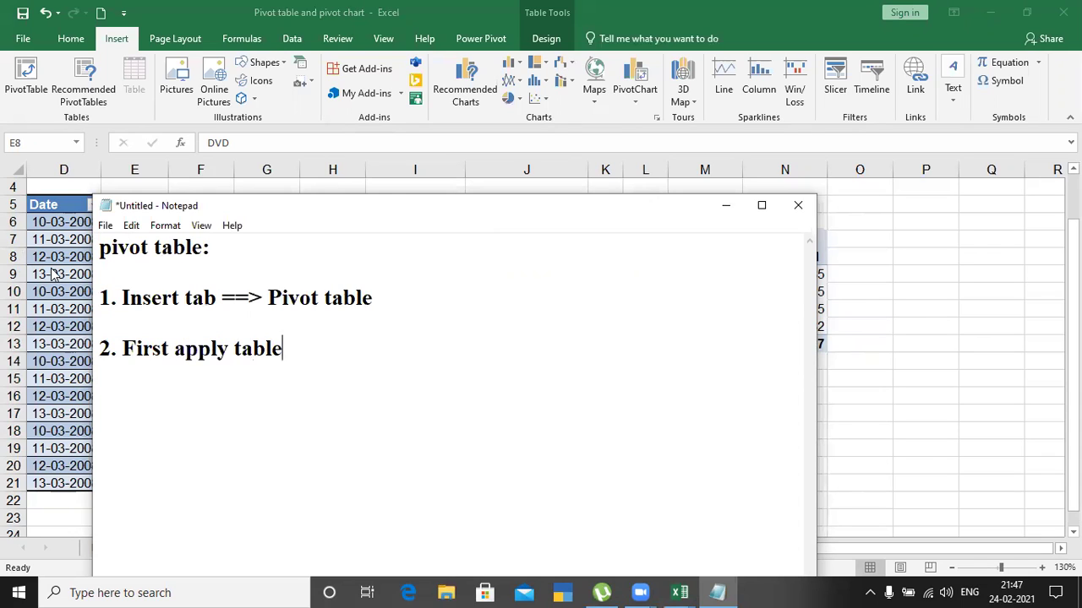
key("BackSpace")
key("BackSpace")
type("le")
Add the indented line "Design tab ==> summarize pivot table" under the second item.
key("Return")
key("Tab")
type("Design tab ==>")
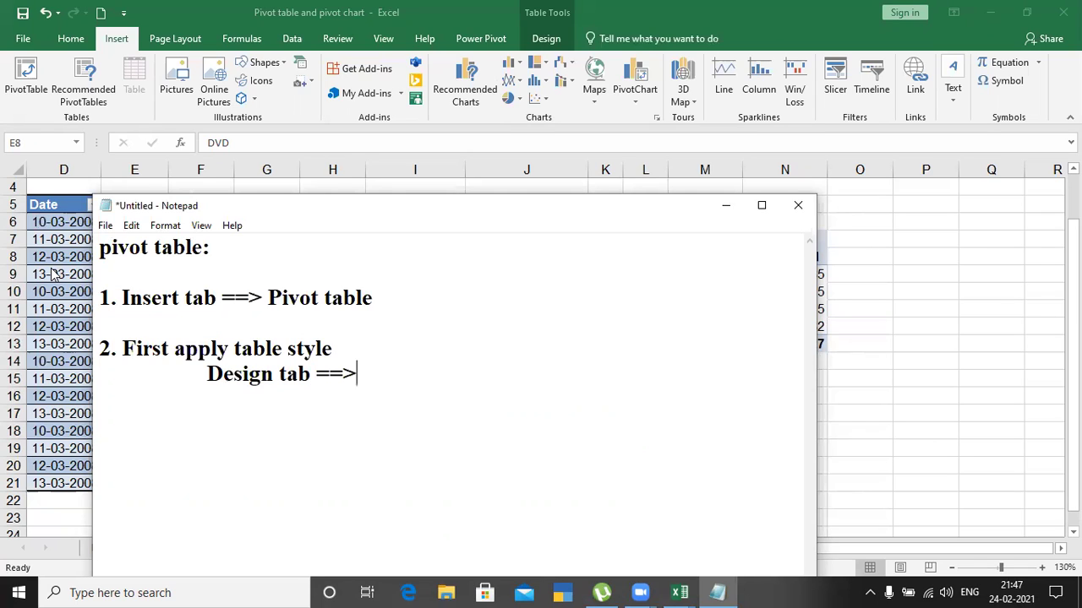
type(" summa")
type("rize")
type(" pivt")
type("ot talbe")
key("BackSpace")
key("BackSpace")
key("BackSpace")
type("ble")
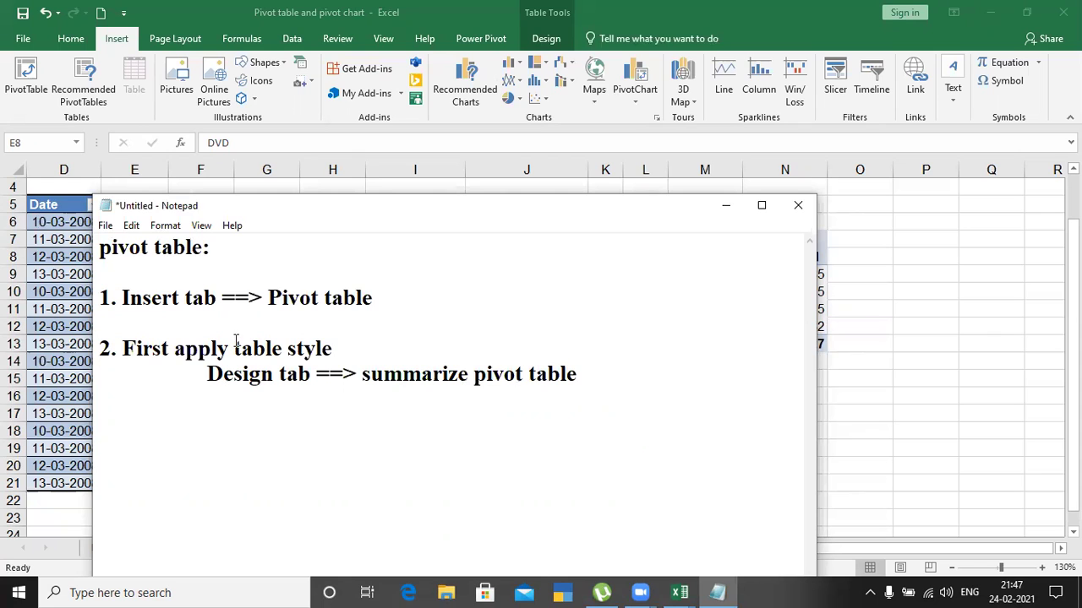
Check the table's summarize command name in Excel and correct the Notepad line to "summarize with pivot table".
left_click(204, 312)
key("alt+Tab")
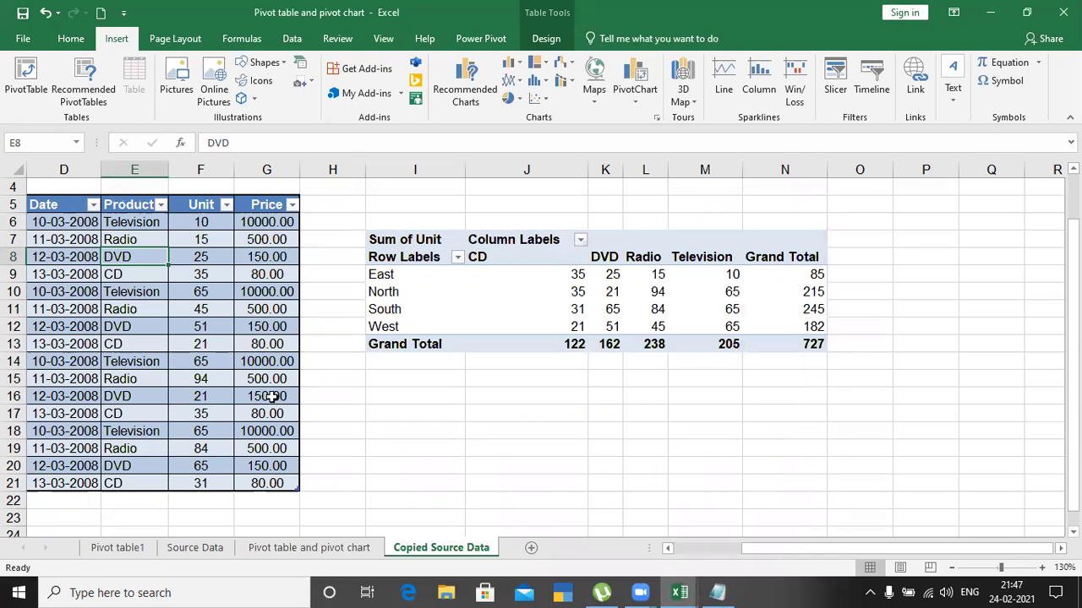
left_click(258, 311)
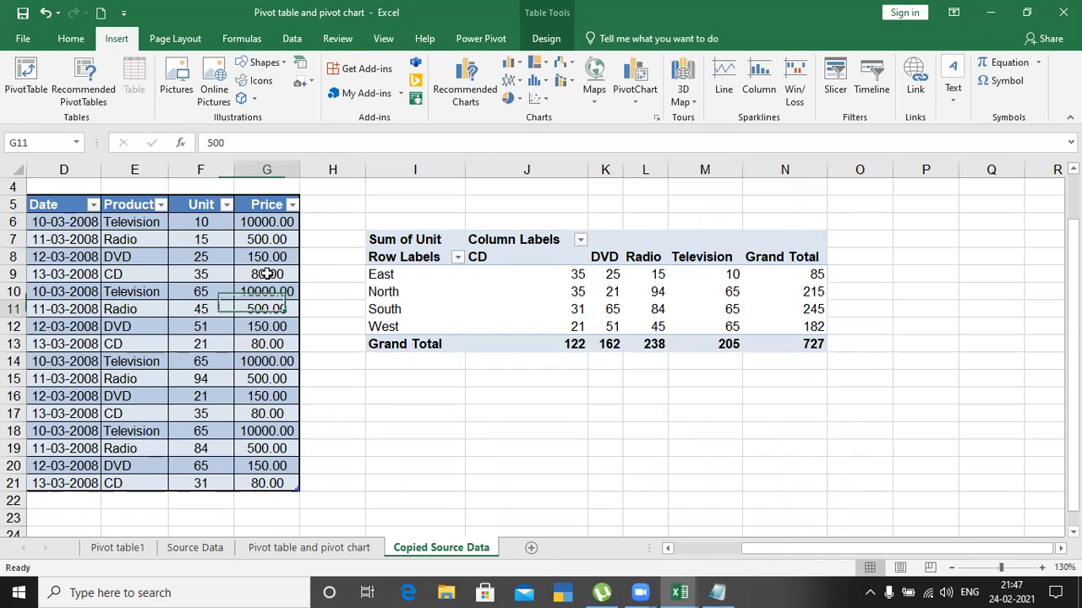
left_click(545, 40)
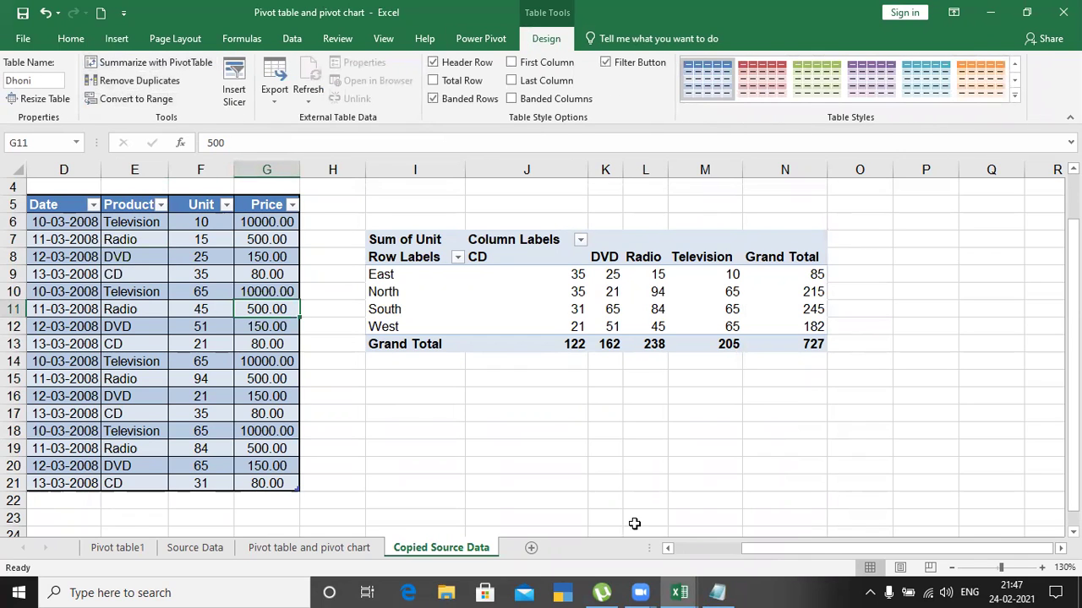
left_click(716, 592)
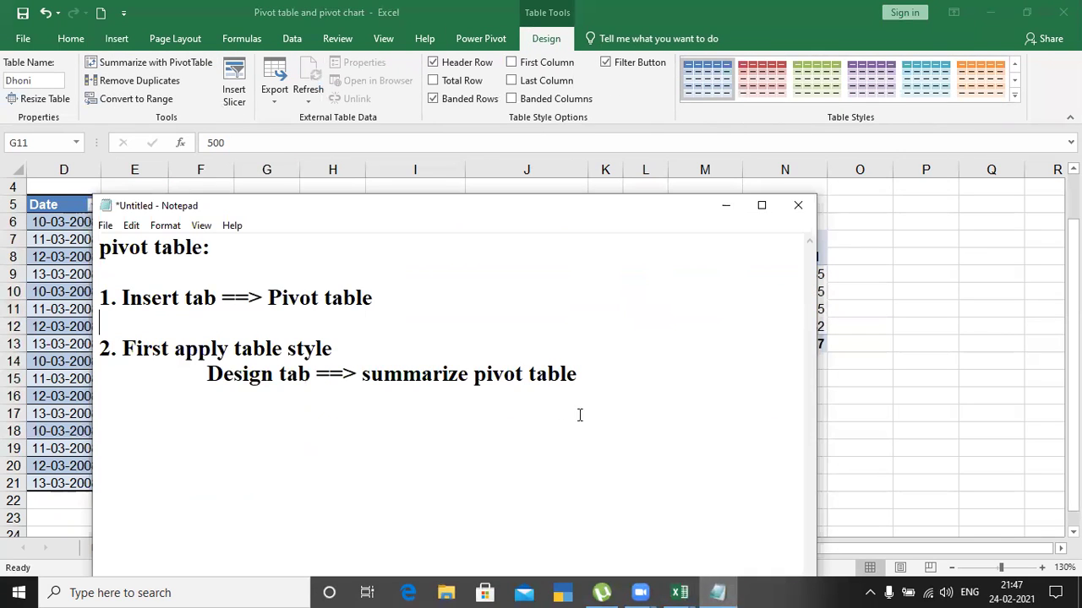
left_click(474, 374)
type("with")
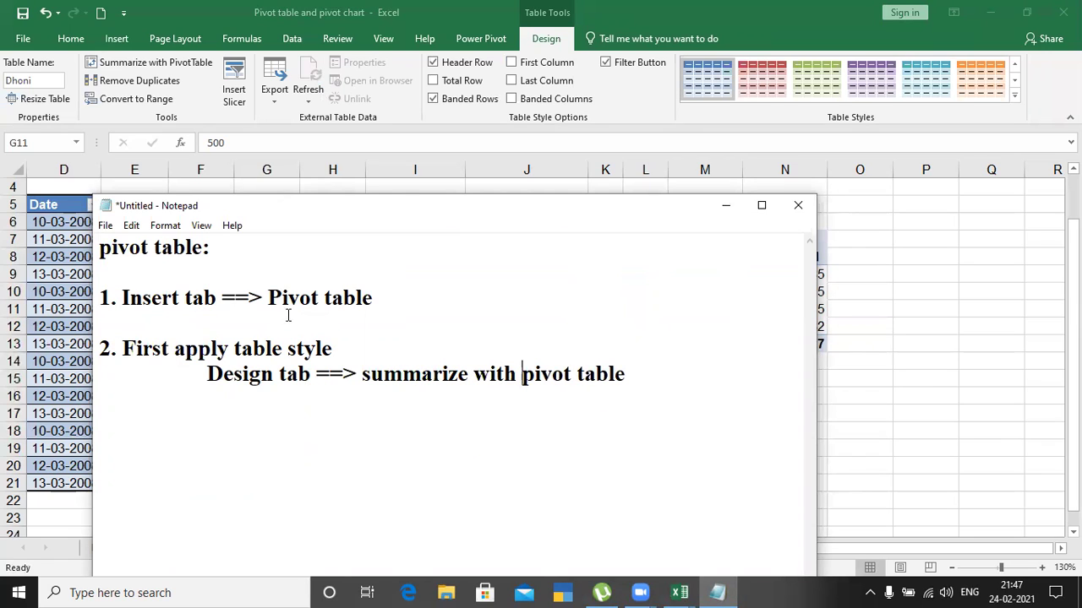
Add the heading "pivot table with chart:" below the notes, leaving a blank line, and switch back to the Excel workbook.
left_click(640, 379)
key("Return")
key("Return")
type("pivot ta")
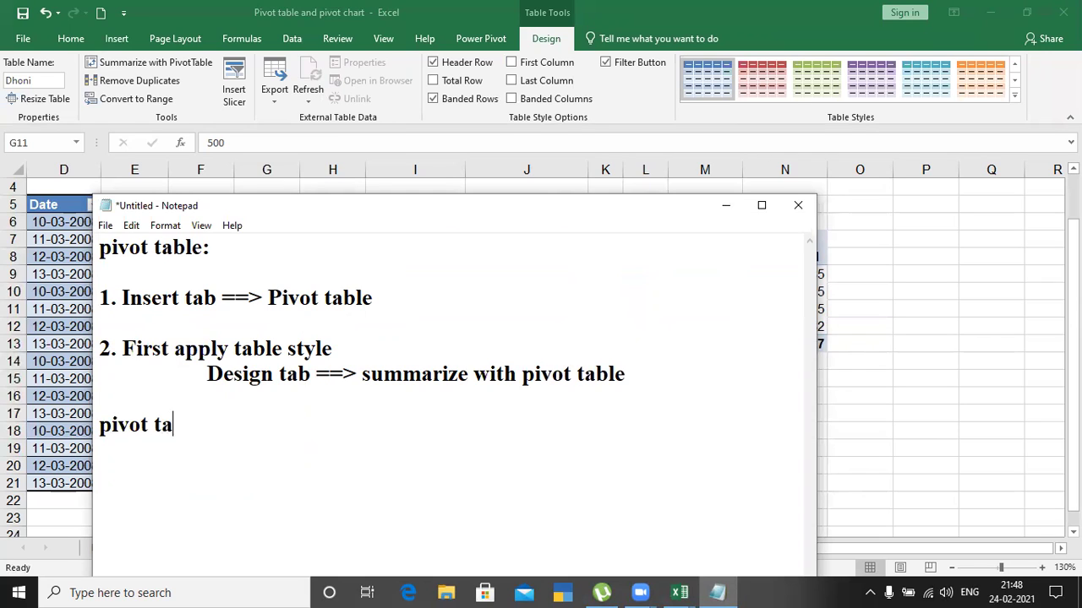
type("ble with c")
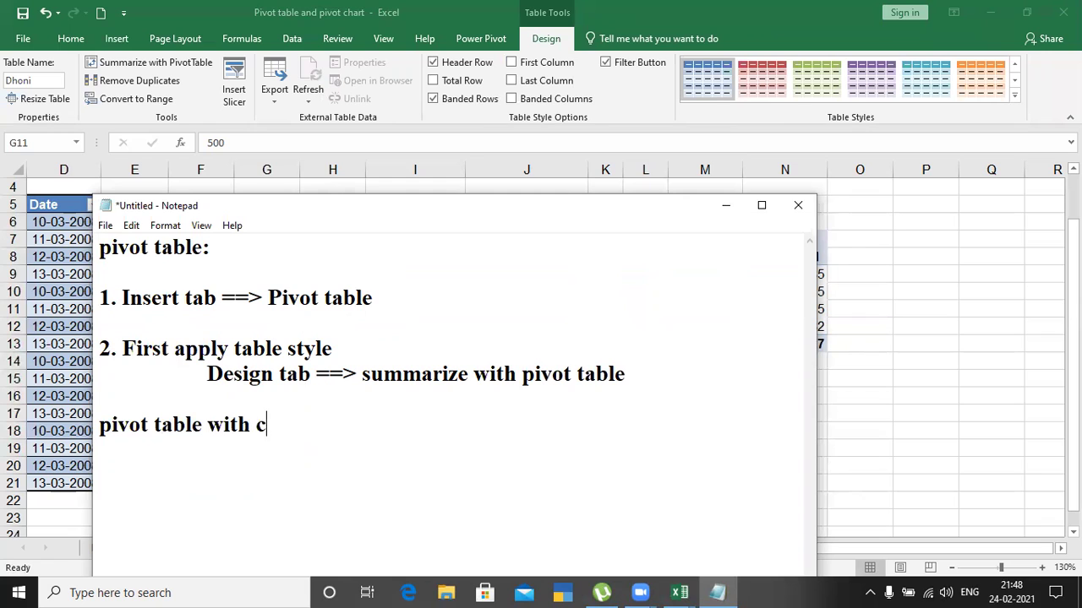
type("hart:")
left_click(50, 304)
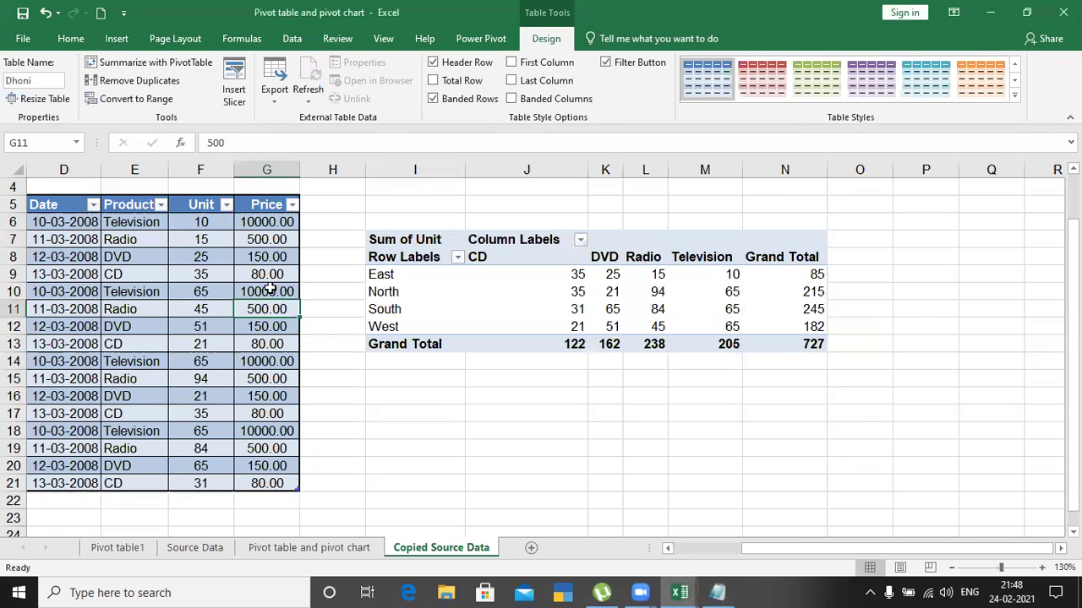
Copy the whole sales table from the Copied Source Data sheet and paste it at cell C4 of a new worksheet.
scroll(601, 554, "left", 3)
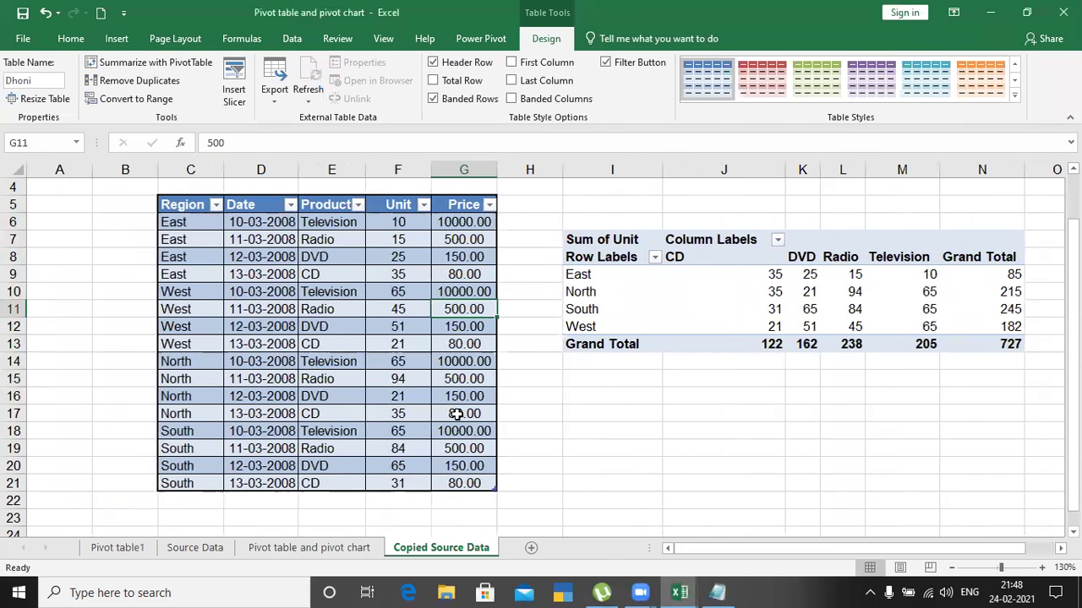
left_click(189, 210)
left_click_drag(188, 210, 456, 482)
key("ctrl+c")
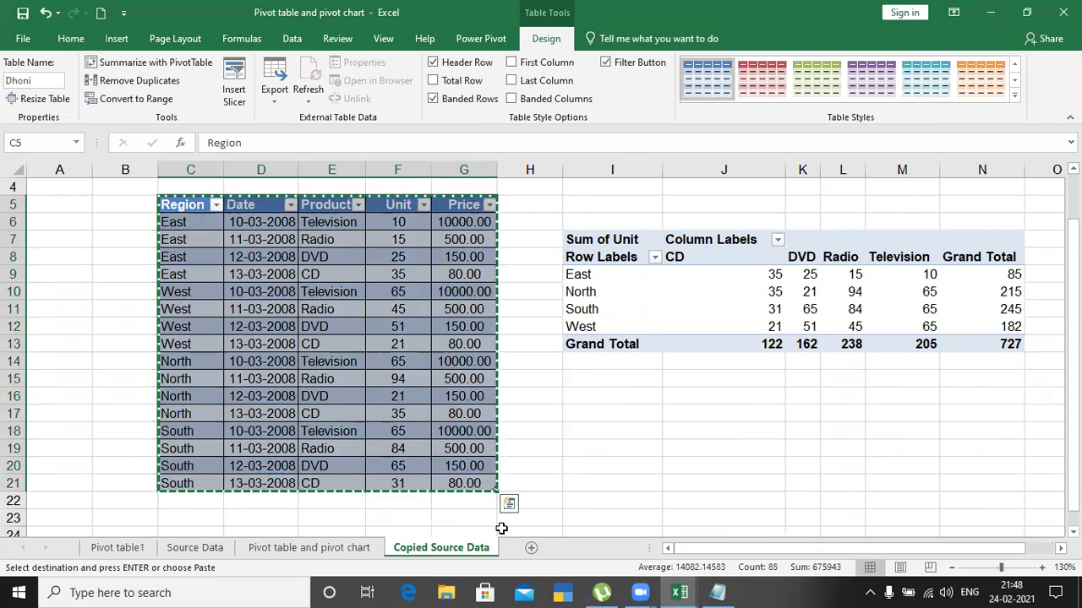
left_click(530, 548)
left_click(191, 230)
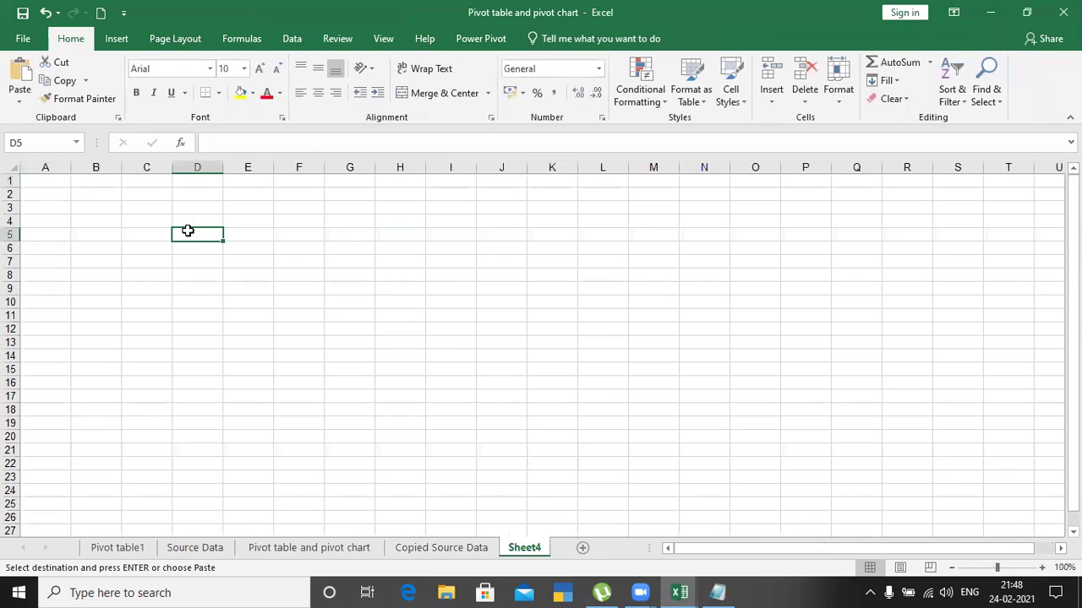
left_click(160, 222)
key("ctrl+v")
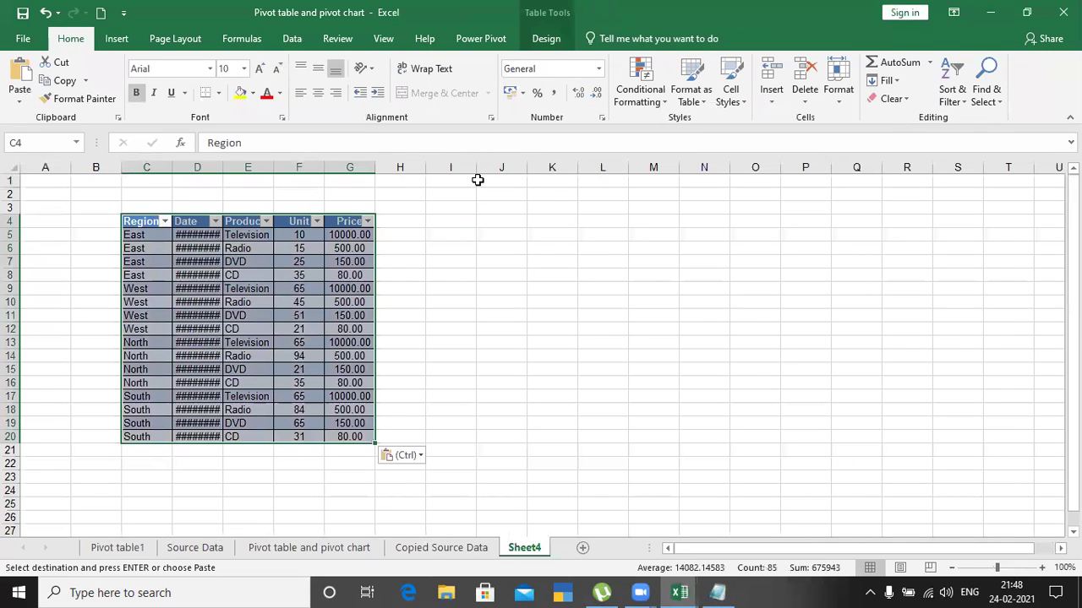
Clear the formats of the pasted table in C4:G20 and remove its header filter buttons.
left_click(414, 302)
left_click_drag(150, 222, 351, 436)
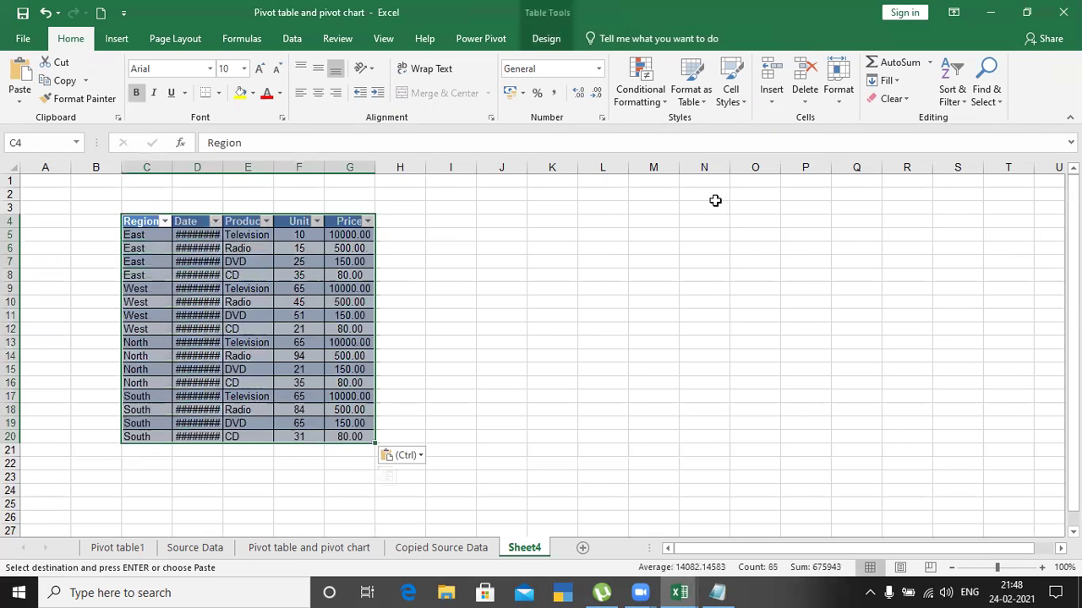
left_click(892, 99)
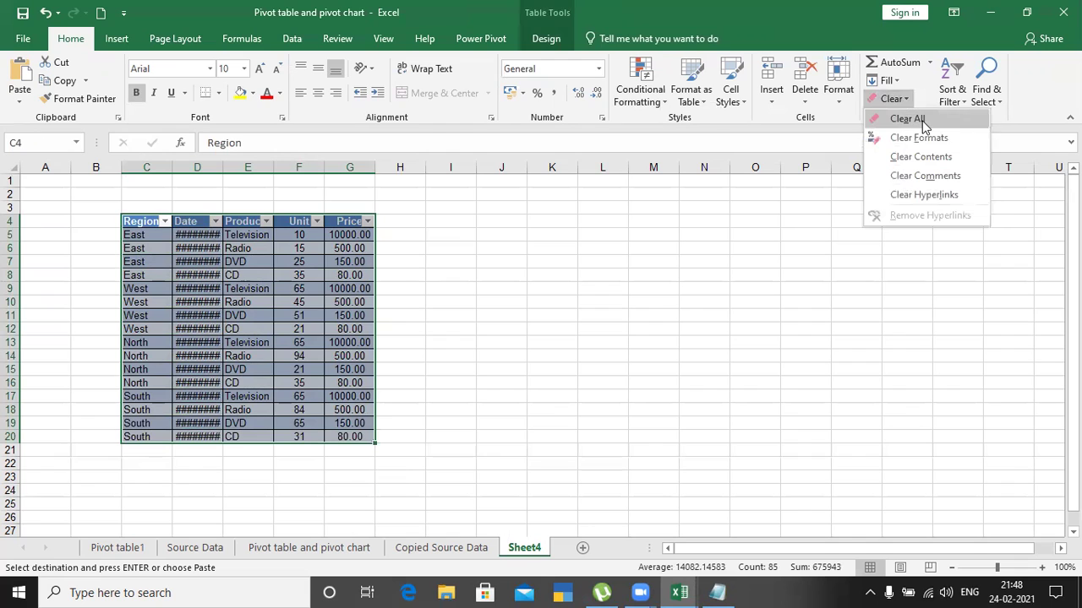
left_click(919, 138)
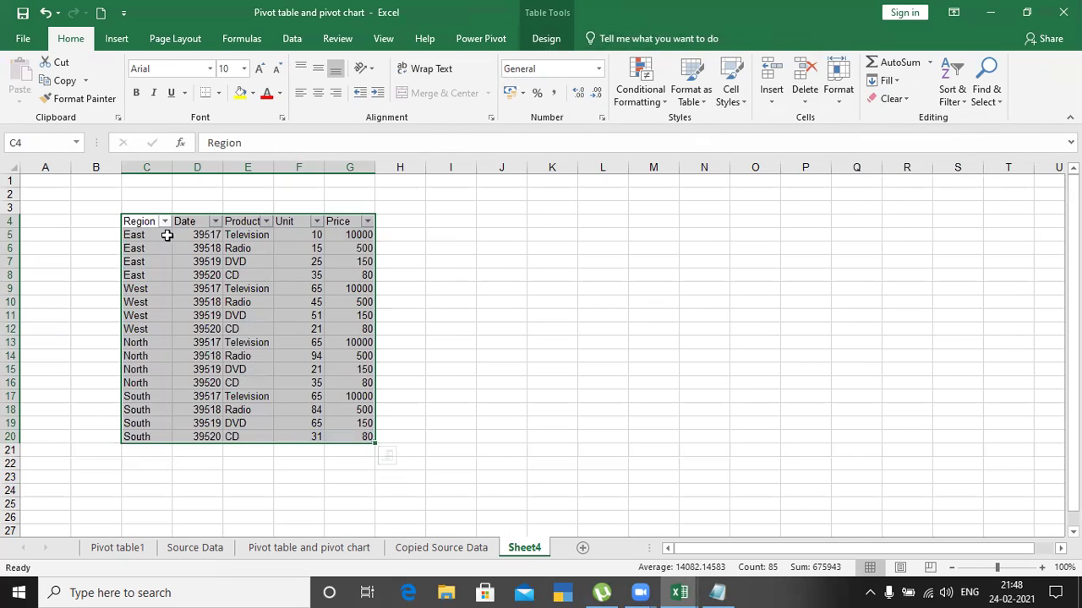
left_click(232, 273)
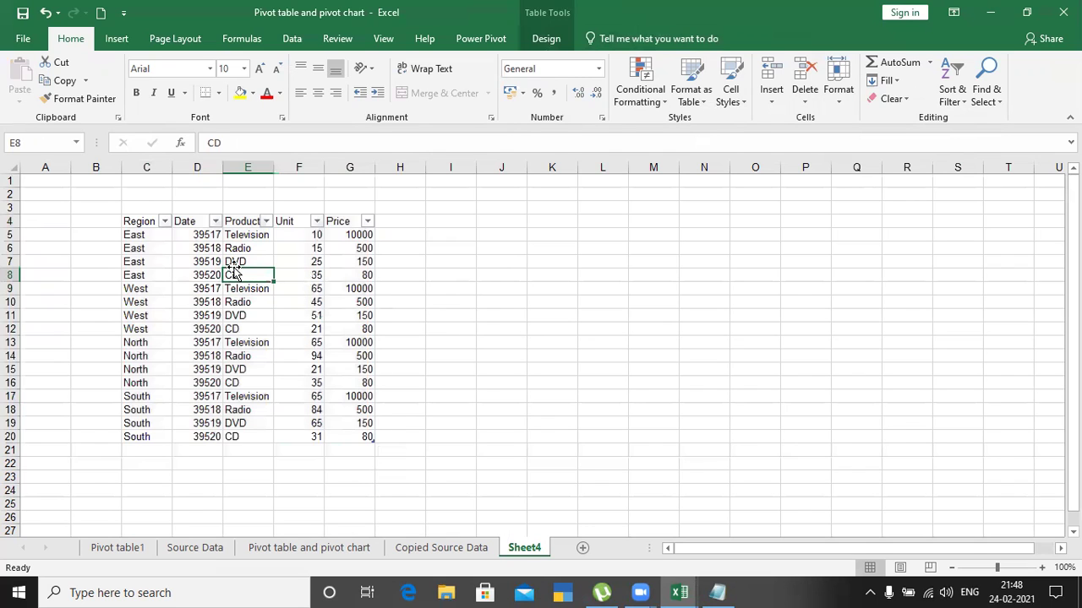
key("ctrl+shift+l")
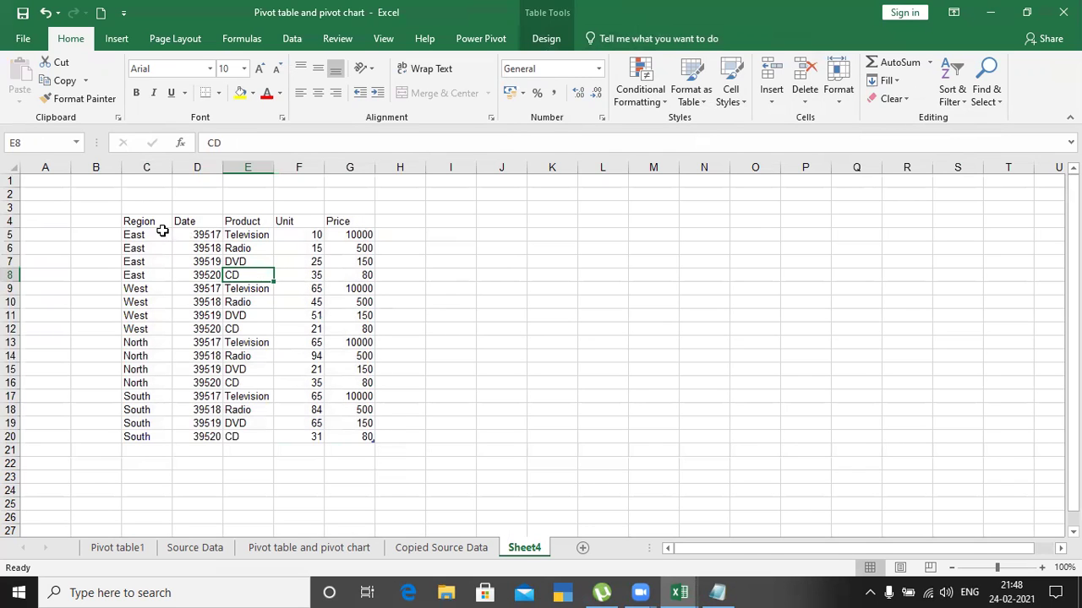
Apply all borders to the range C4:G20 and set the sheet zoom to 120%.
left_click_drag(143, 221, 350, 437)
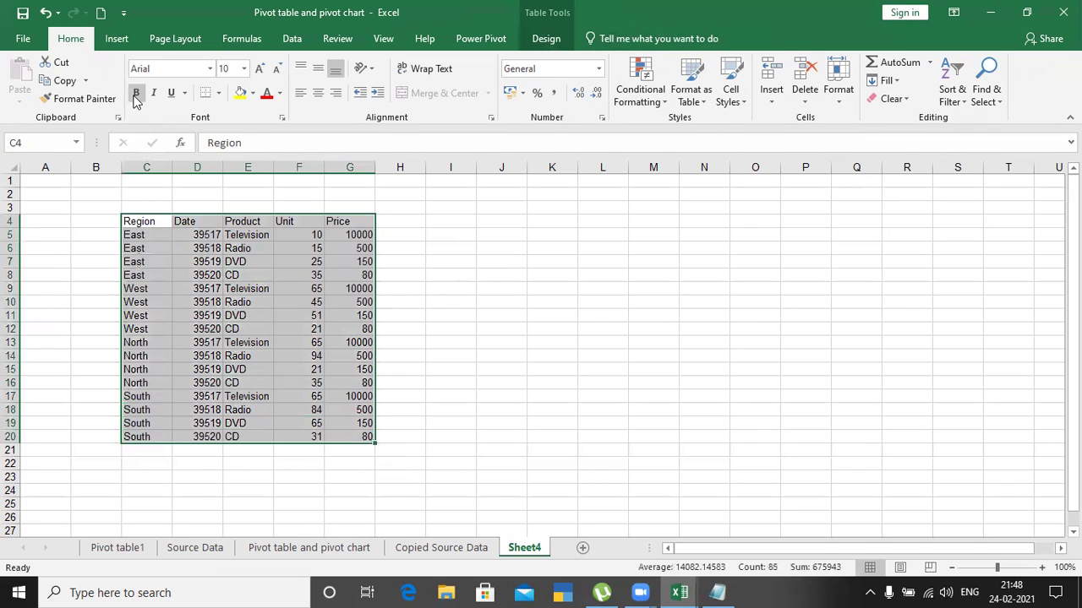
left_click(218, 93)
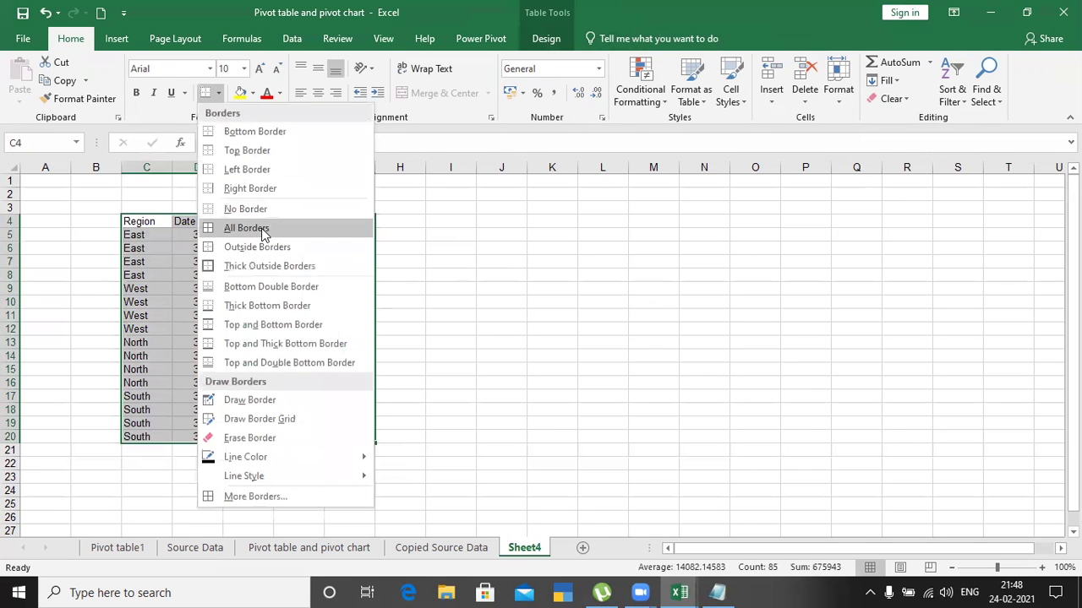
left_click(261, 228)
left_click(502, 275)
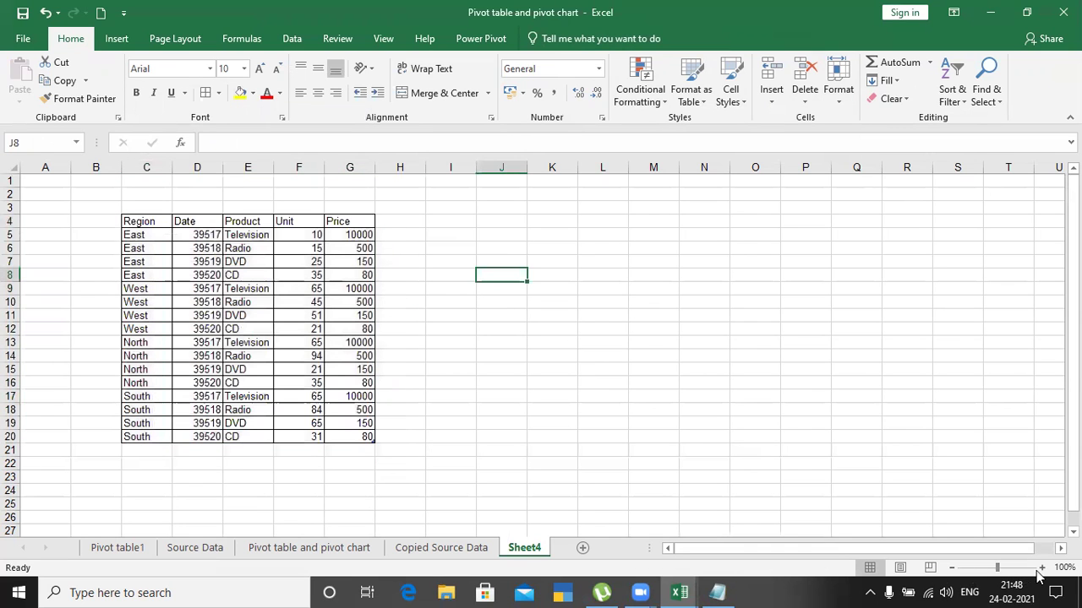
left_click(1041, 568)
left_click(1042, 568)
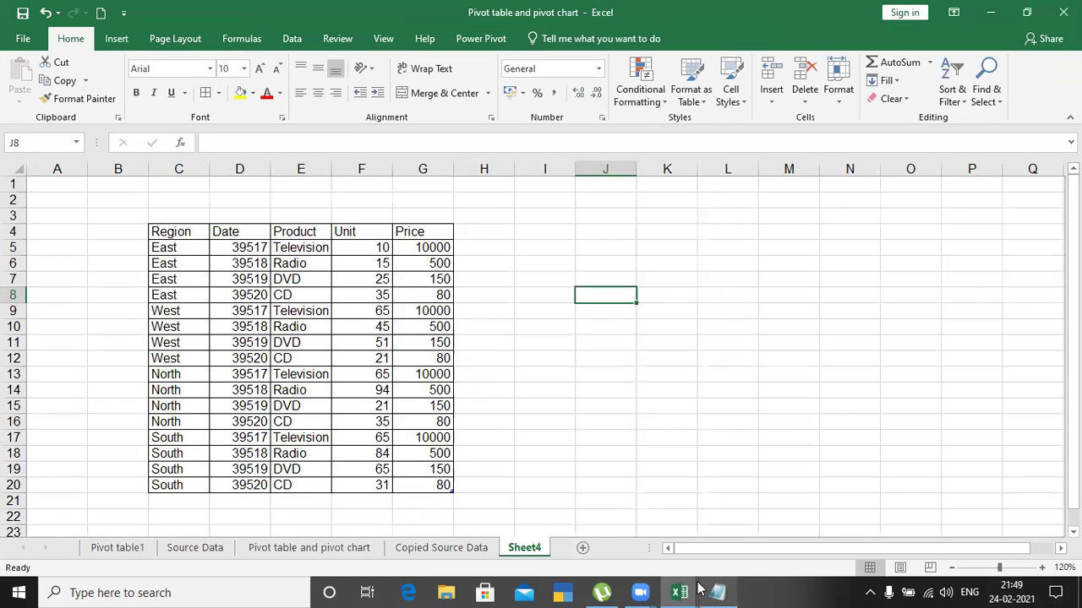
Select the bordered table C4:G20 and look up the available PivotChart insertion options.
left_click_drag(169, 231, 439, 485)
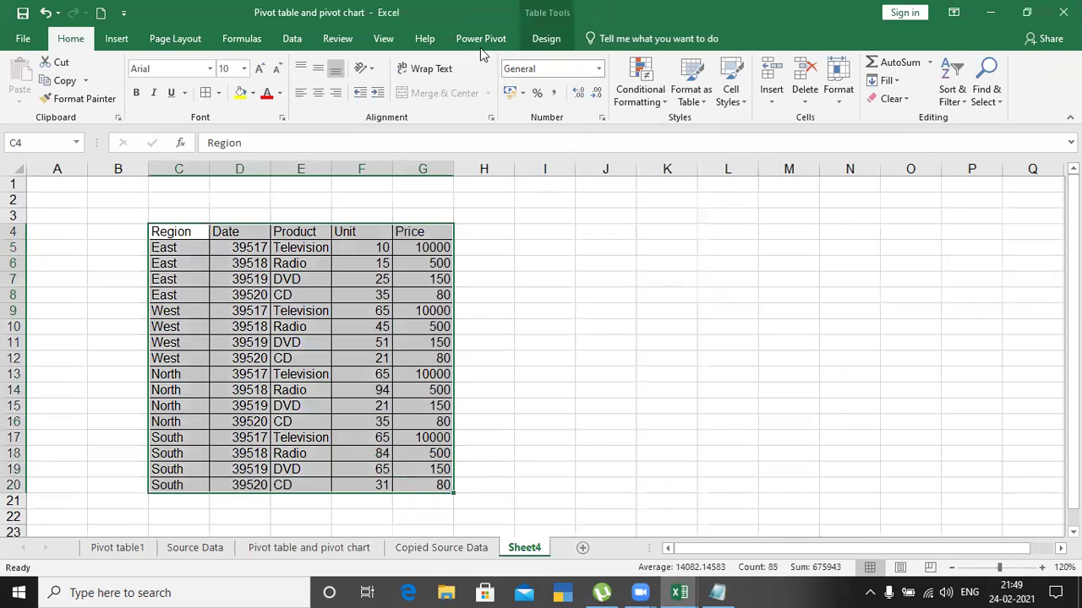
left_click(539, 38)
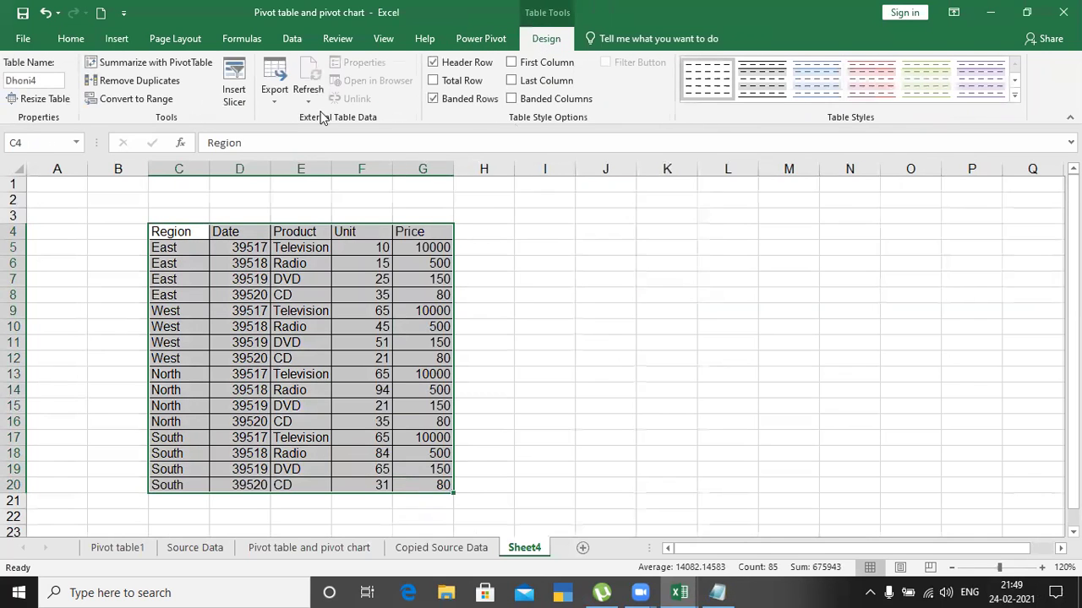
left_click(115, 40)
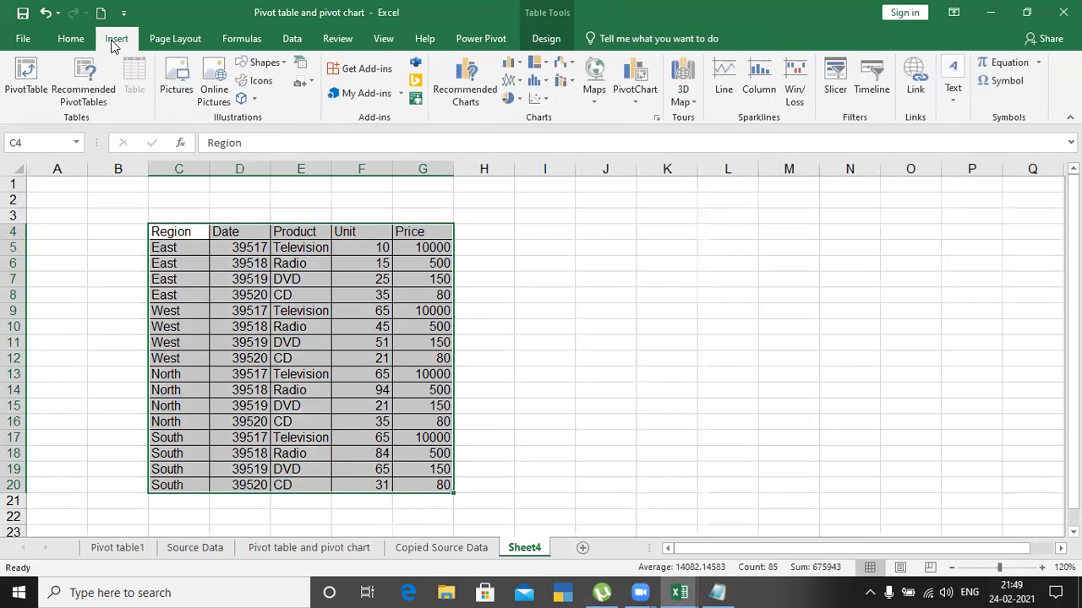
left_click(647, 106)
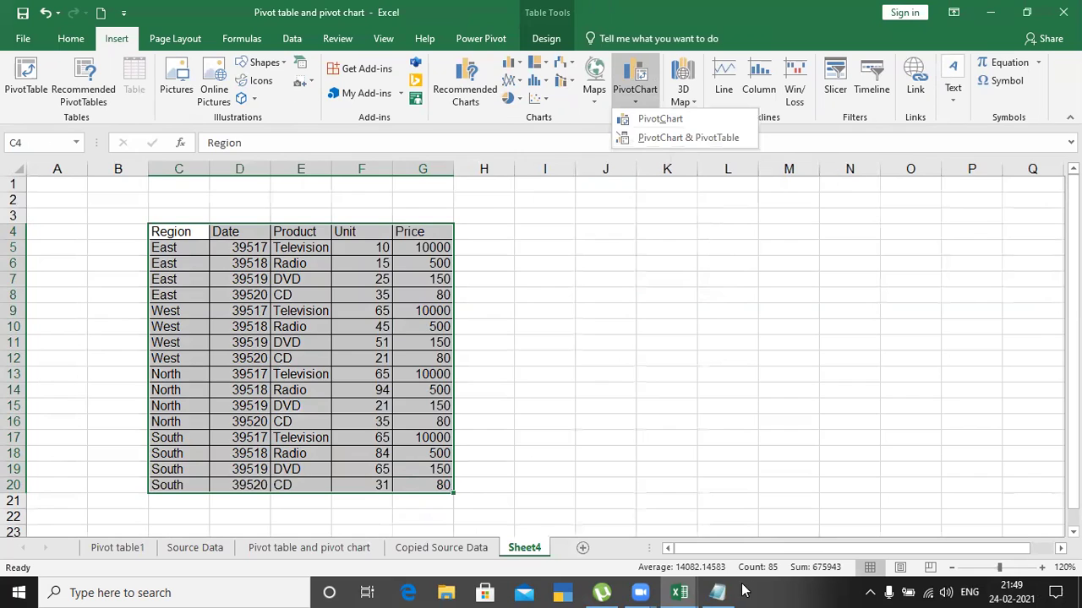
Switch to the Notepad notes and start the line "3. Insert tab" under the "pivot table with chart:" heading.
left_click(716, 592)
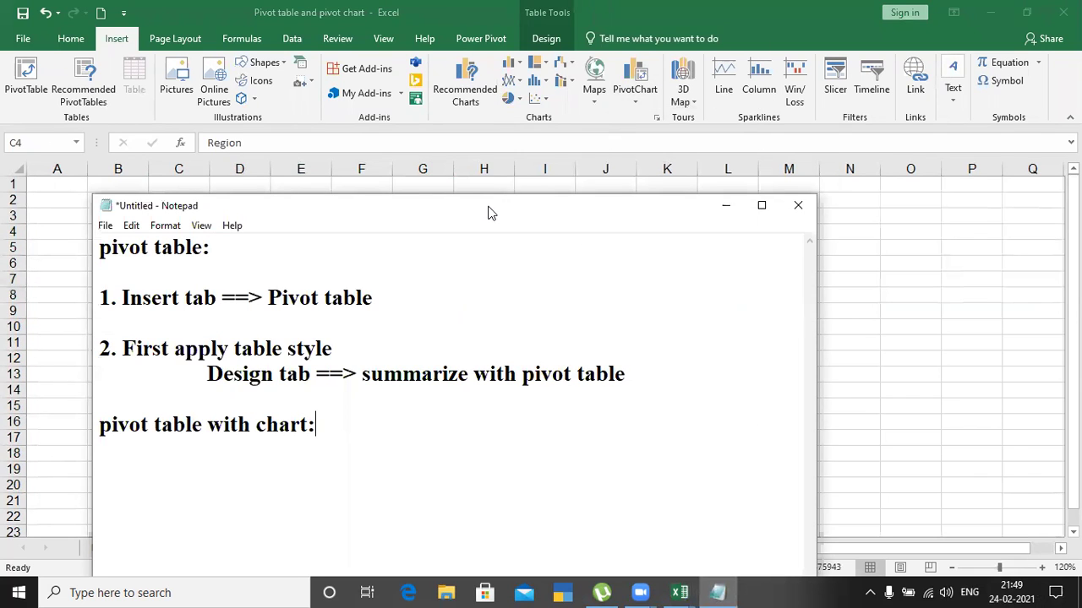
left_click_drag(535, 203, 721, 153)
key("Return")
type("In")
key("BackSpace")
key("BackSpace")
type("3")
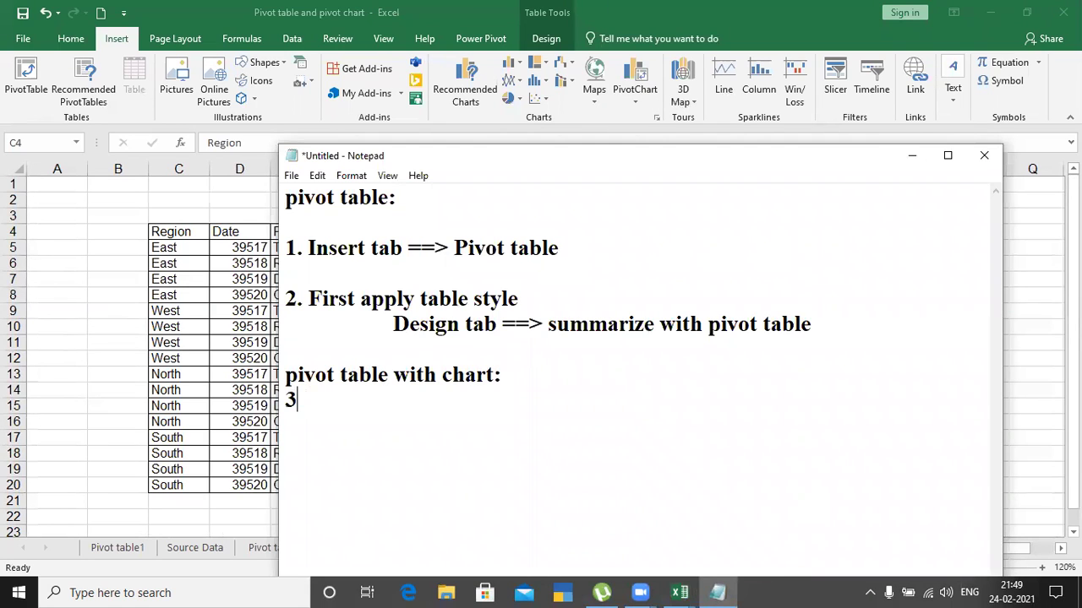
type(". Insert tab ")
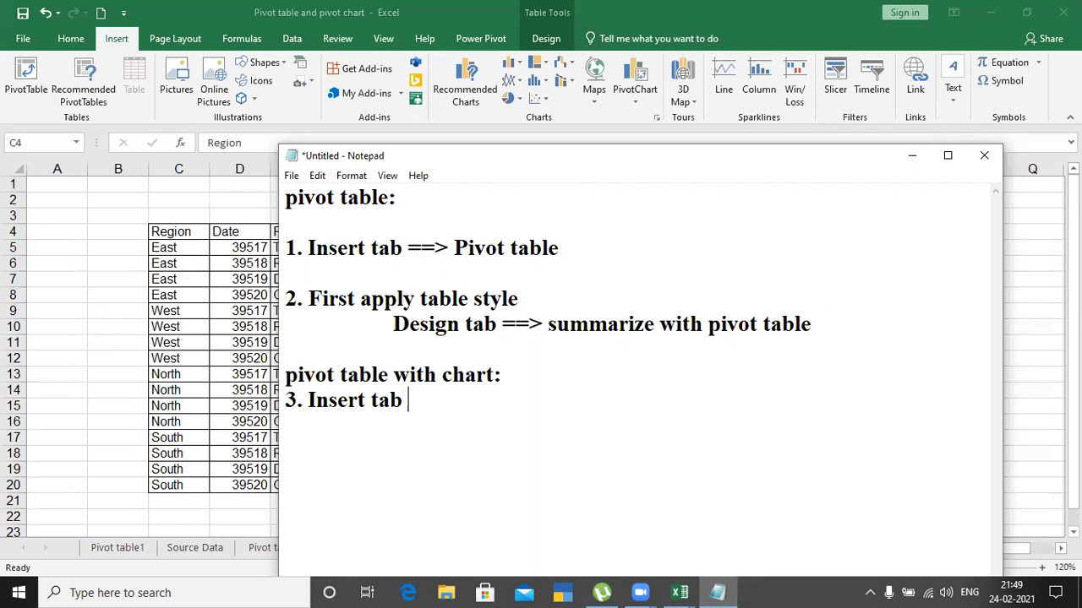
Complete the third item with "==> Pivot chart ==> Pivot chart and pivot table".
type("==> Piv")
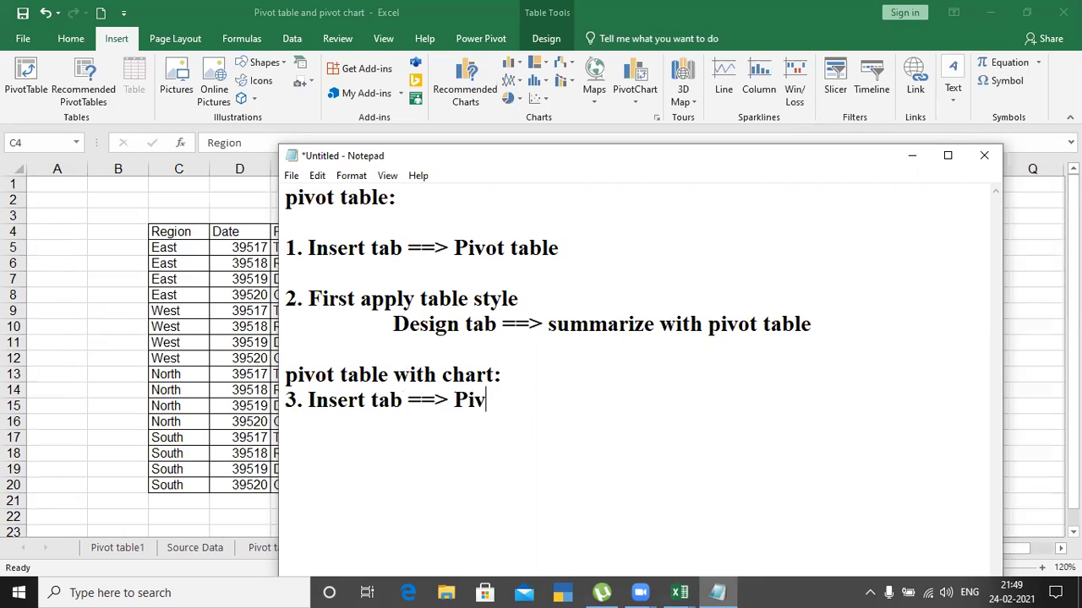
type("ot ta")
key("BackSpace")
key("BackSpace")
type("chart ")
type("==> ")
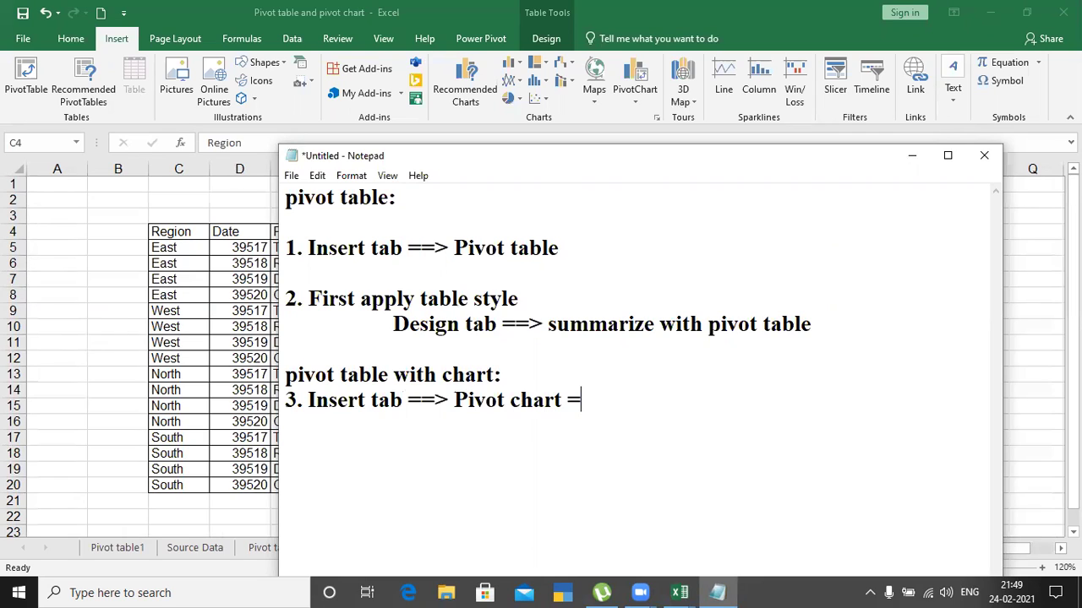
type("Pivot")
type(" chart")
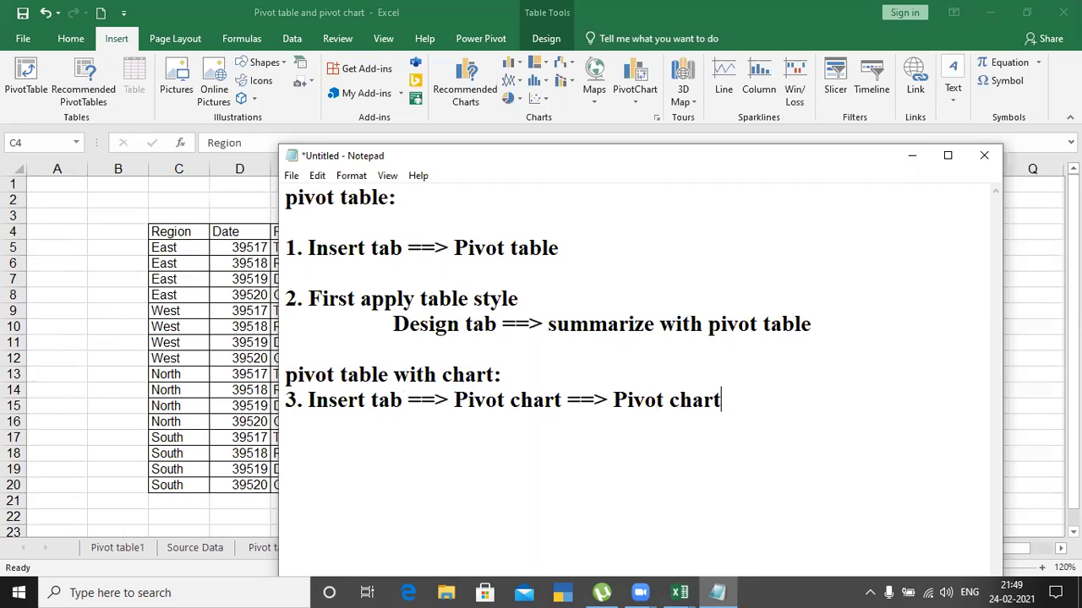
type(" and pivo")
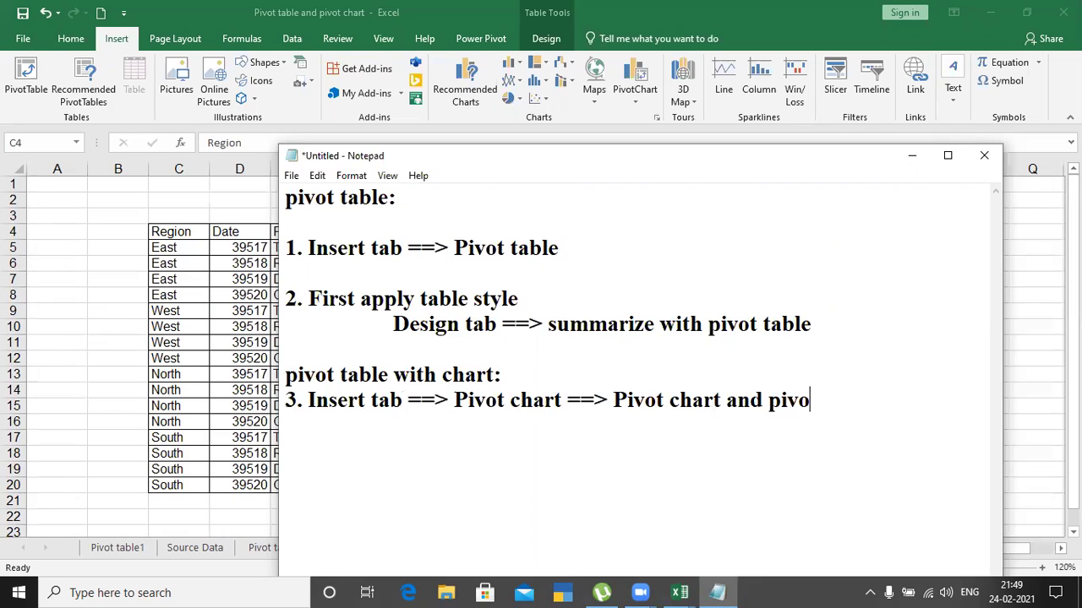
type("t table")
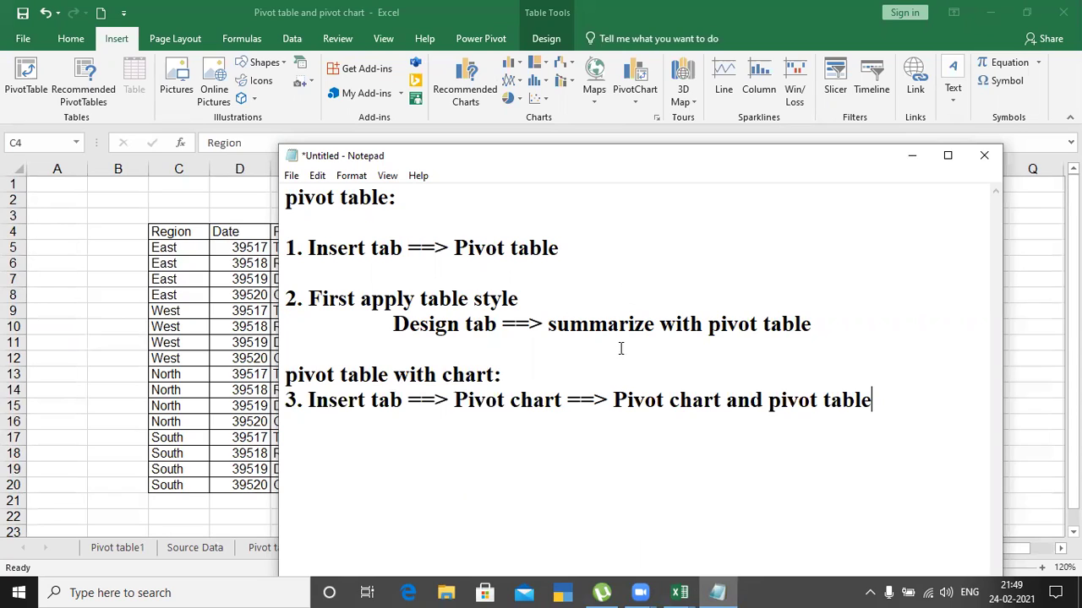
left_click(584, 348)
left_click(680, 370)
left_click(440, 345)
left_click(319, 272)
left_click(385, 225)
left_click(298, 200)
Switch back to the Excel workbook, select empty cell B2 on Sheet4 and bring up the general formatting commands.
key("alt+Tab")
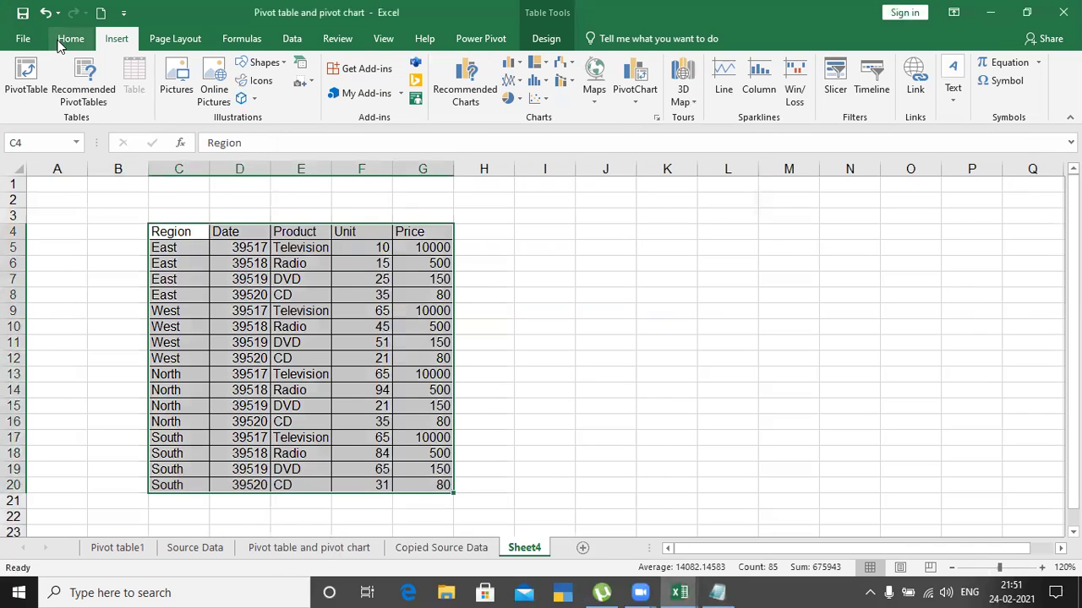
left_click(103, 199)
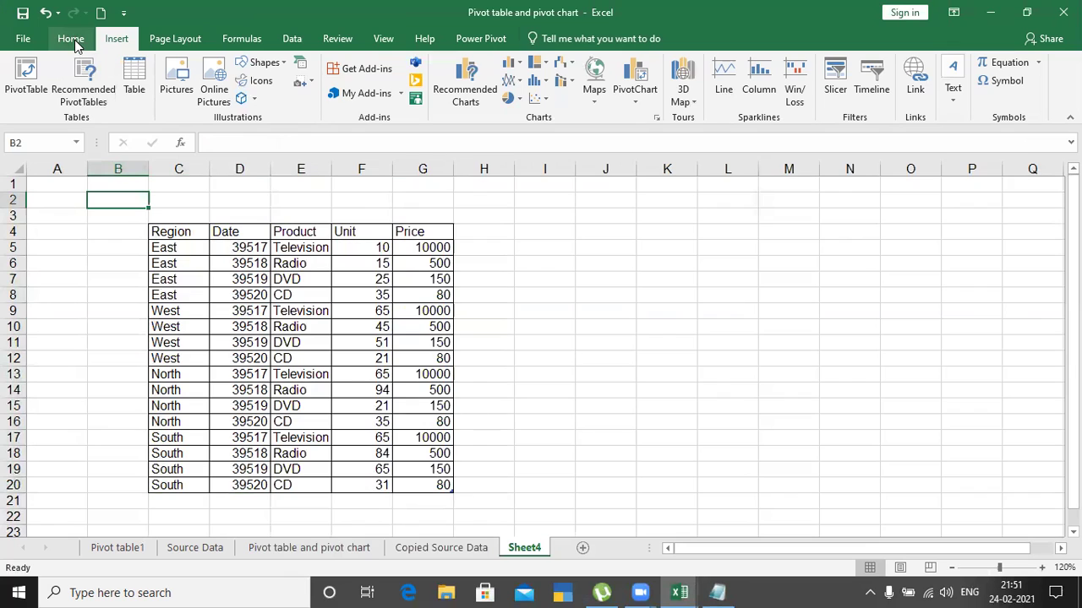
left_click(73, 41)
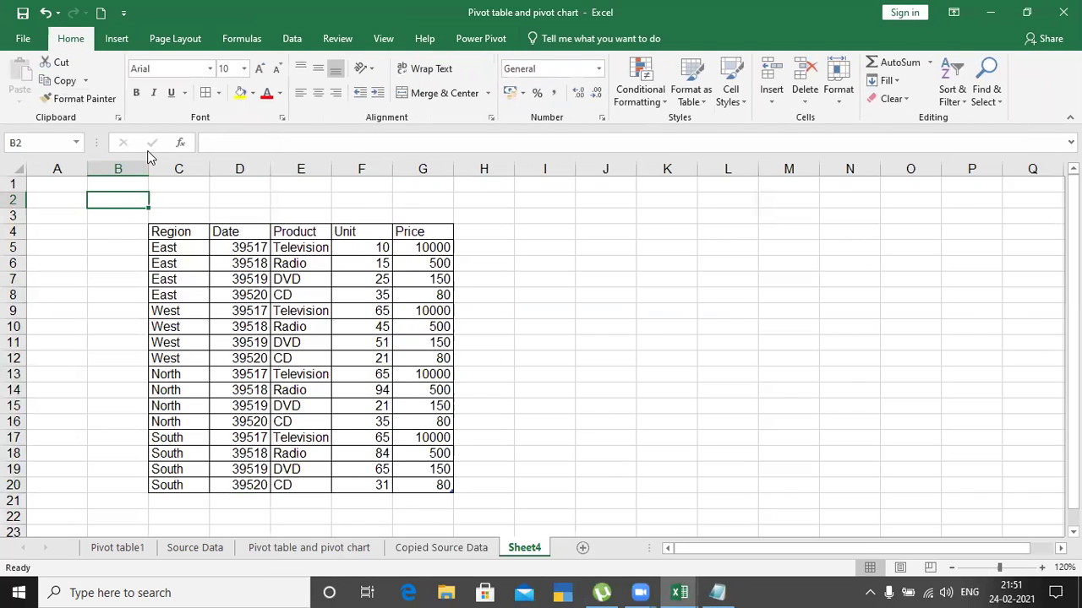